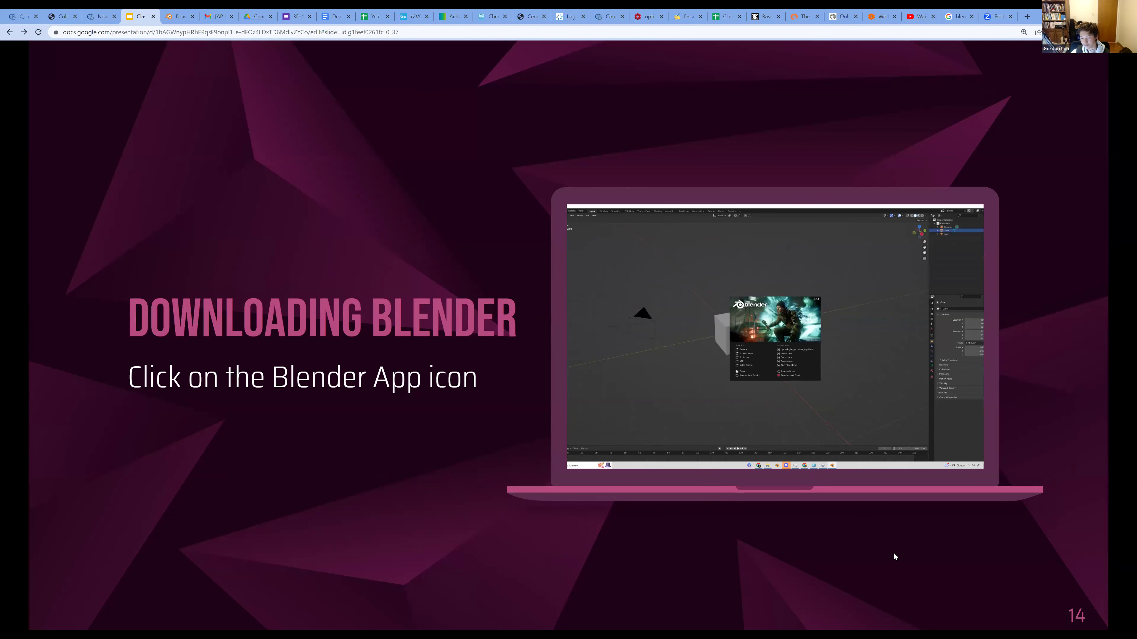
# Advance the presentation to the Introduction to Blender slide and switch to Blender
pyautogui.press('Right')
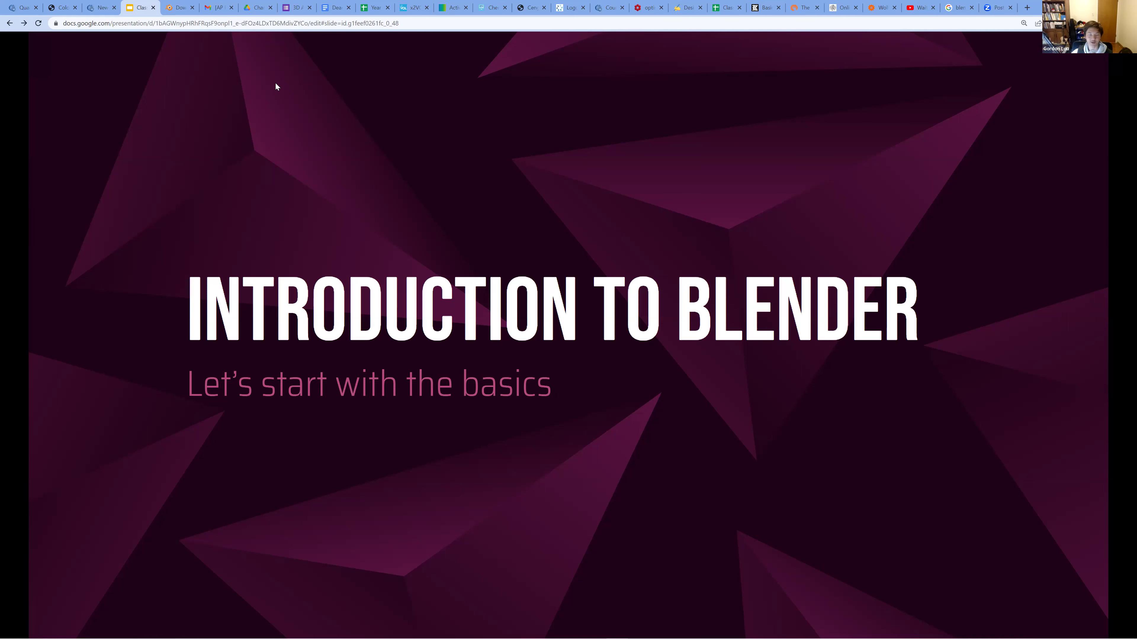
pyautogui.click(745, 506)
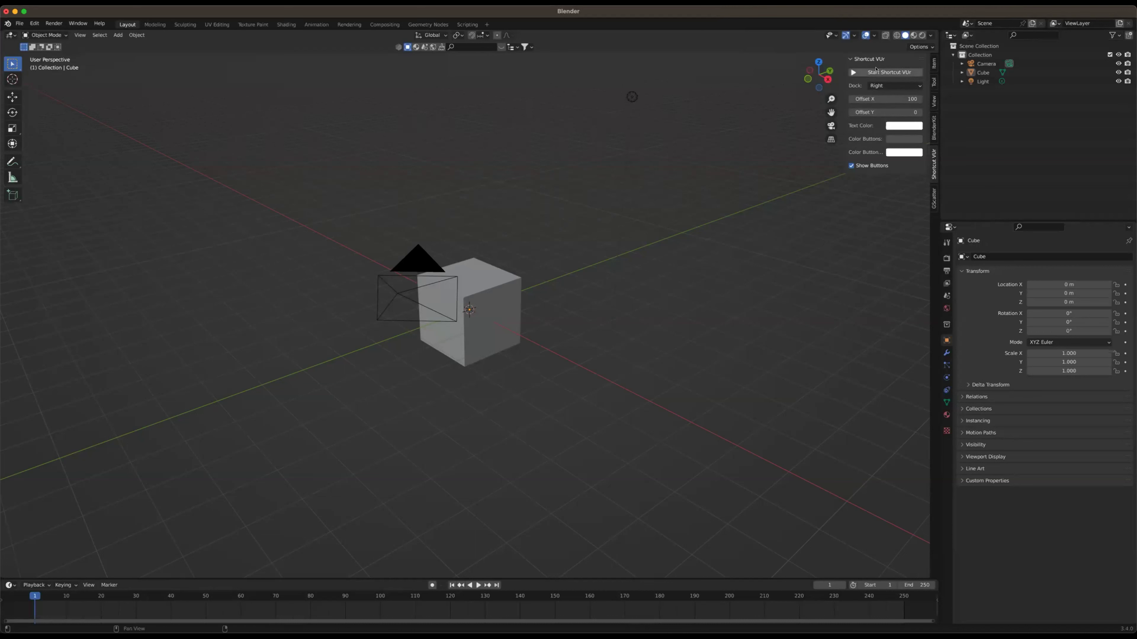
# Start the Shortcut VUr input display and look over the default scene from several angles
pyautogui.click(856, 73)
pyautogui.moveTo(793, 450); pyautogui.dragTo(832, 485, button='middle')
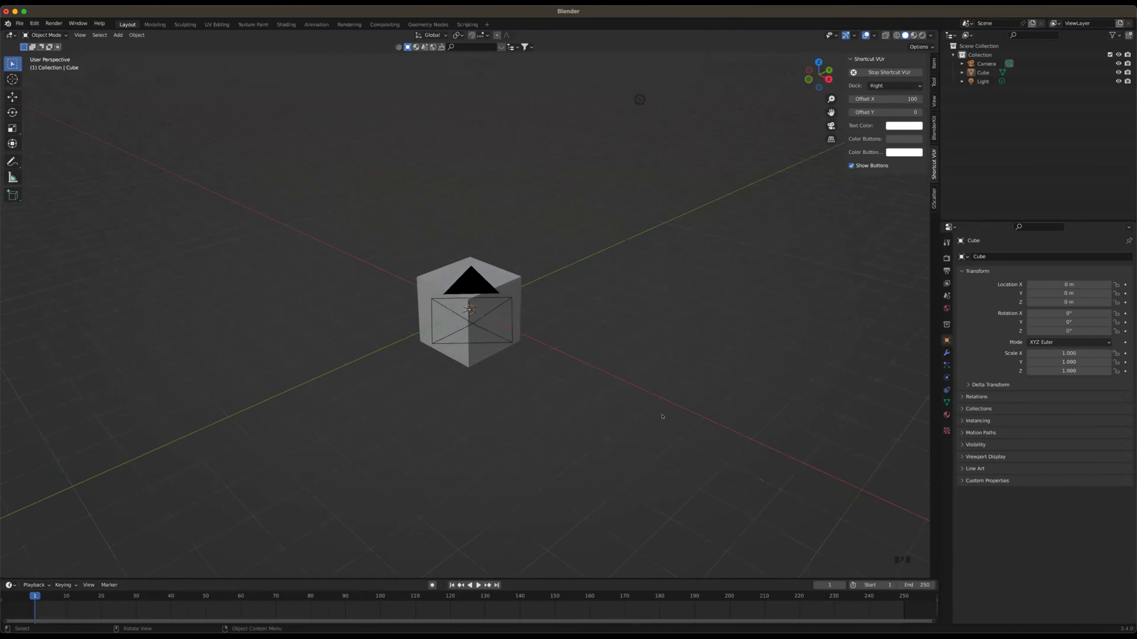
pyautogui.press('a')
pyautogui.click(705, 424)
pyautogui.scroll(-3, 622, 356)
pyautogui.moveTo(604, 355); pyautogui.dragTo(608, 360, button='middle')
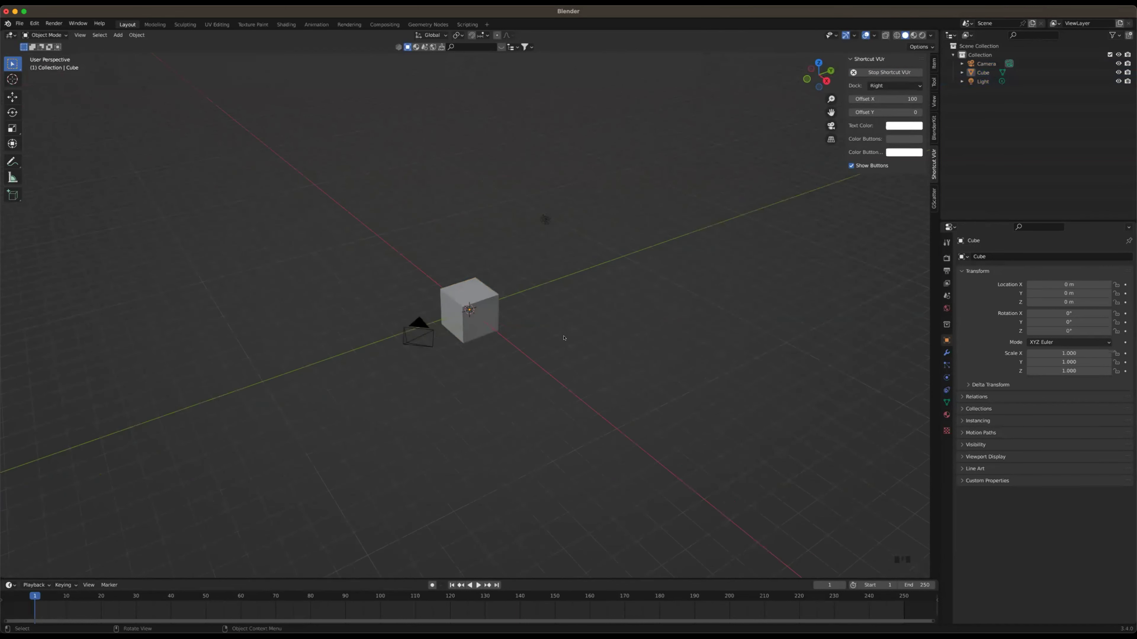
pyautogui.moveTo(529, 331)
pyautogui.mouseDown(button='middle')
pyautogui.moveTo(542, 307)
pyautogui.moveTo(529, 304)
pyautogui.moveTo(431, 317)
pyautogui.moveTo(512, 358)
pyautogui.moveTo(580, 350)
pyautogui.moveTo(599, 324)
pyautogui.moveTo(581, 296)
pyautogui.moveTo(521, 318)
pyautogui.mouseUp(button='middle')
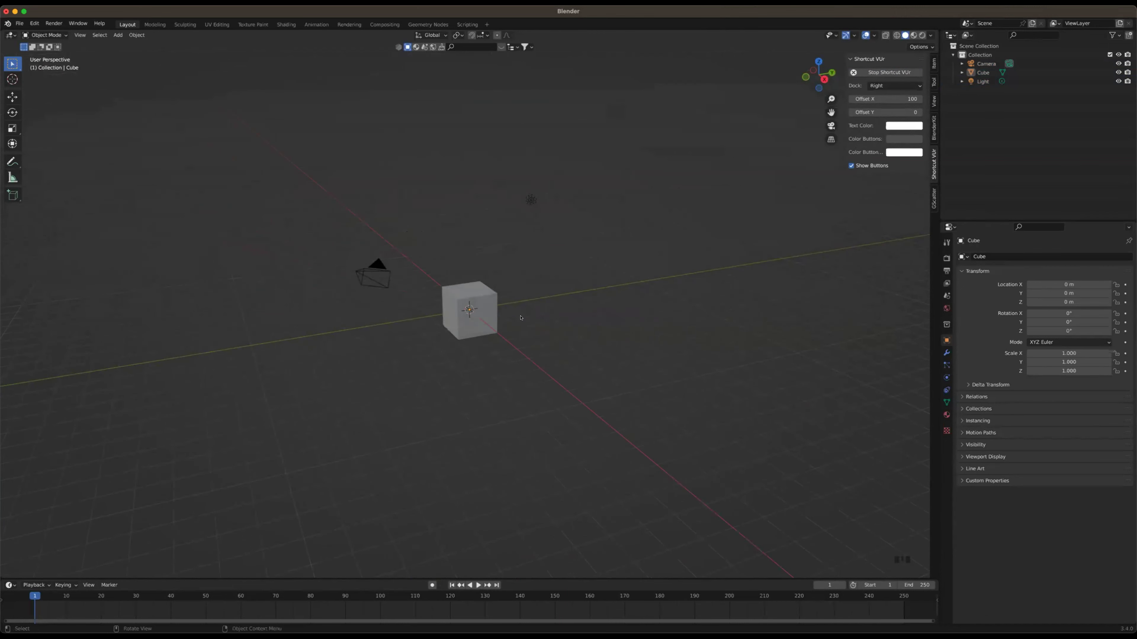
# Select all three default objects together, followed by the camera, the cube and the light individually
pyautogui.moveTo(285, 130); pyautogui.dragTo(627, 366)
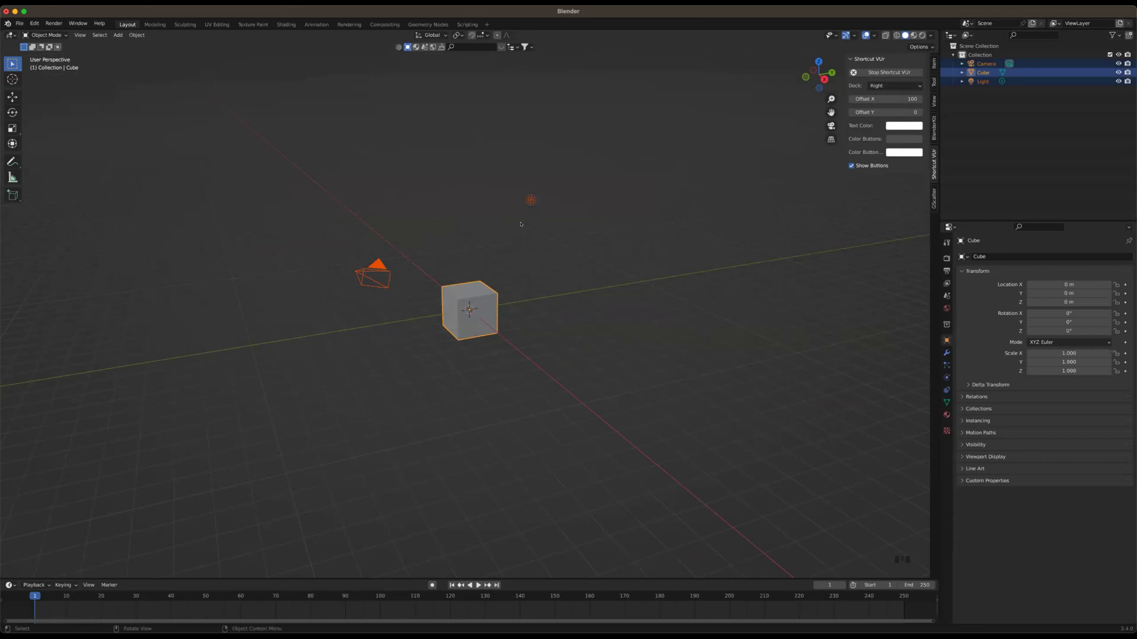
pyautogui.click(379, 278)
pyautogui.click(487, 300)
pyautogui.click(529, 198)
# Examine the default scene at different distances and angles by zooming, panning and orbiting around the cube
pyautogui.scroll(3, 634, 338)
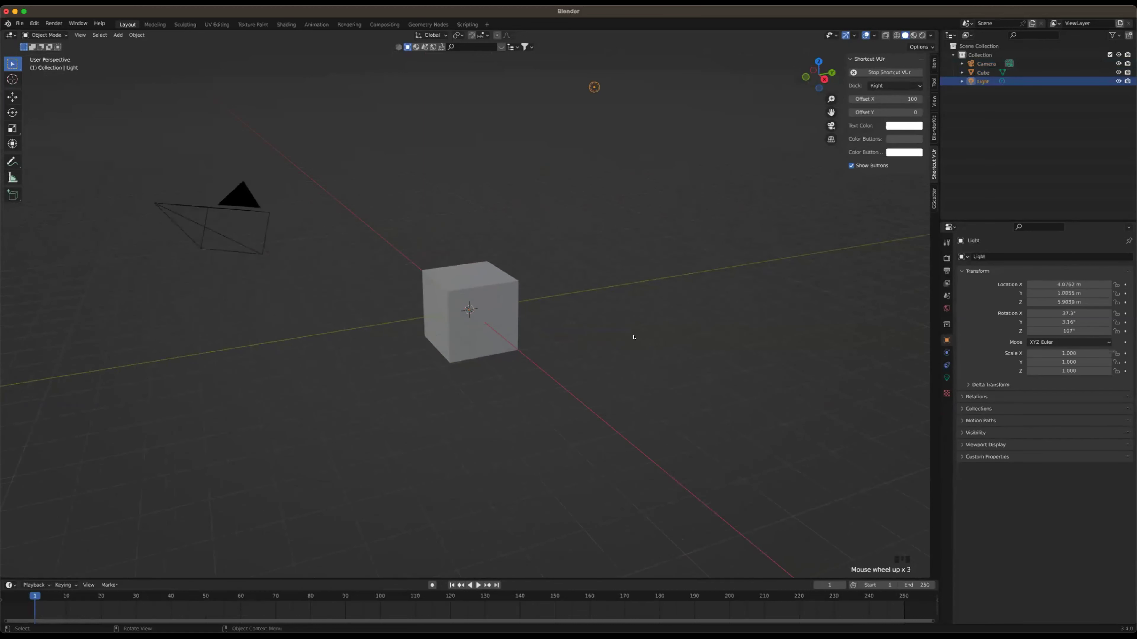
pyautogui.scroll(-4, 614, 327)
pyautogui.scroll(2, 614, 327)
pyautogui.scroll(2, 614, 328)
pyautogui.press('shift')
pyautogui.keyDown('shift'); pyautogui.moveTo(600, 315); pyautogui.dragTo(593, 350, button='middle'); pyautogui.keyUp('shift')
pyautogui.scroll(-3, 599, 343)
pyautogui.scroll(2, 527, 342)
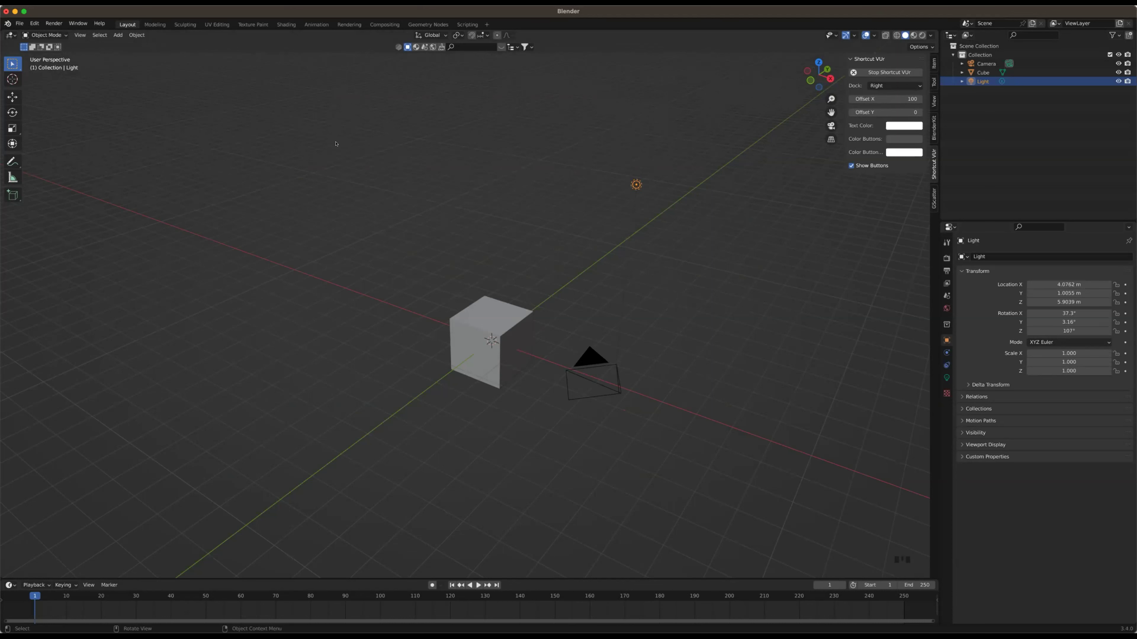
# Box-select the default camera, cube and light and delete them from the scene
pyautogui.moveTo(684, 408); pyautogui.dragTo(332, 132)
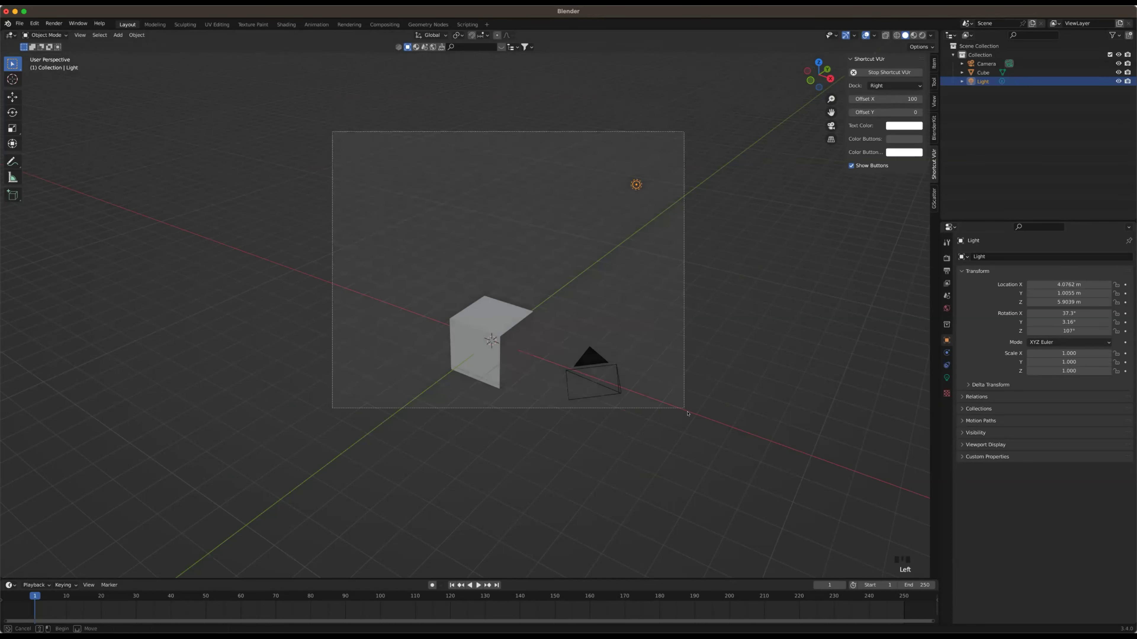
pyautogui.moveTo(692, 414); pyautogui.dragTo(691, 415)
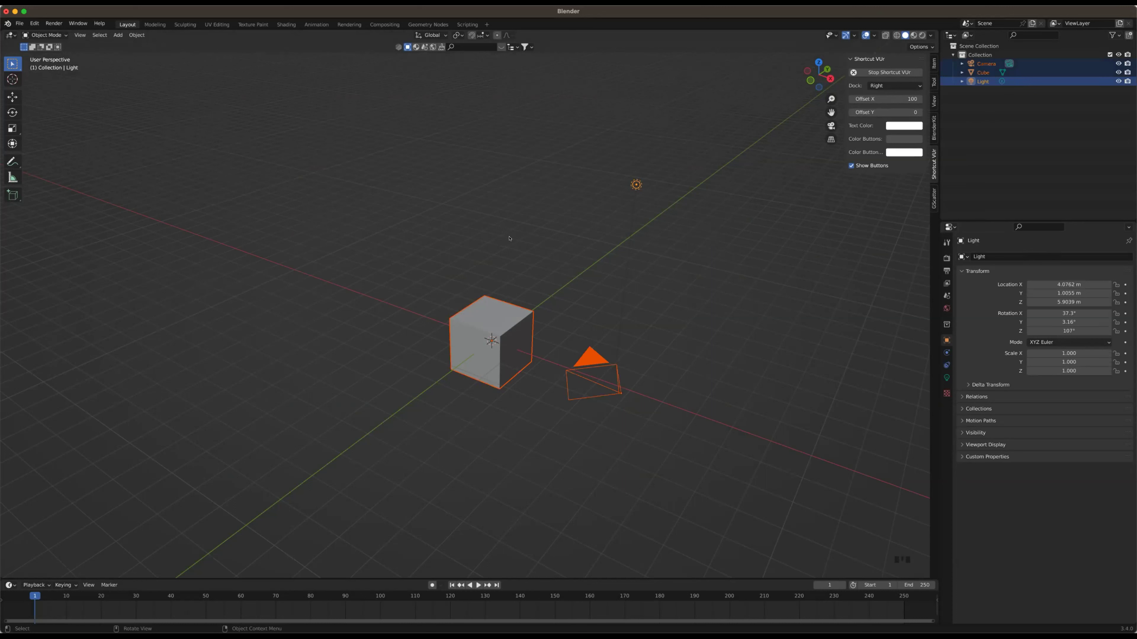
pyautogui.press('x')
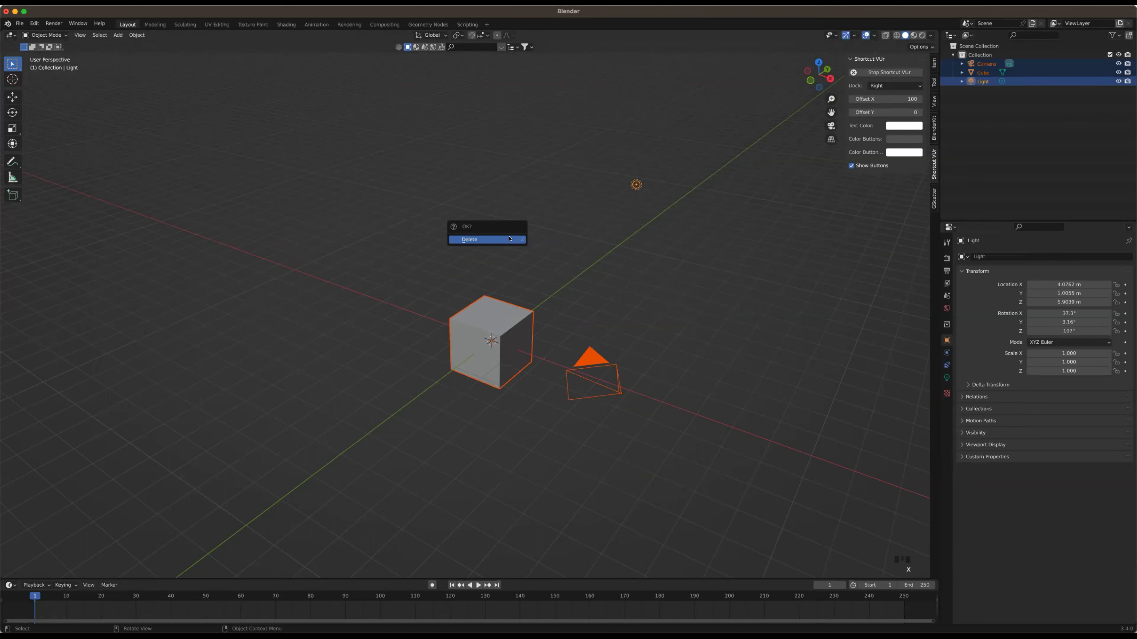
pyautogui.click(509, 239)
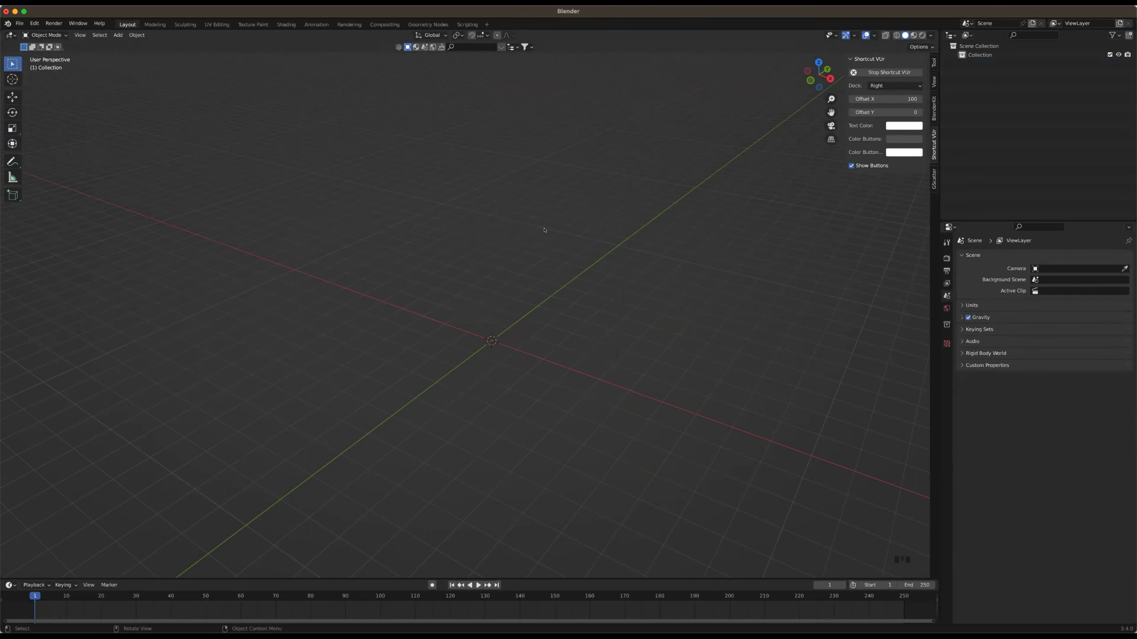
# Add a cube mesh at the scene's origin and view it from different angles
pyautogui.click(308, 143)
pyautogui.click(137, 35)
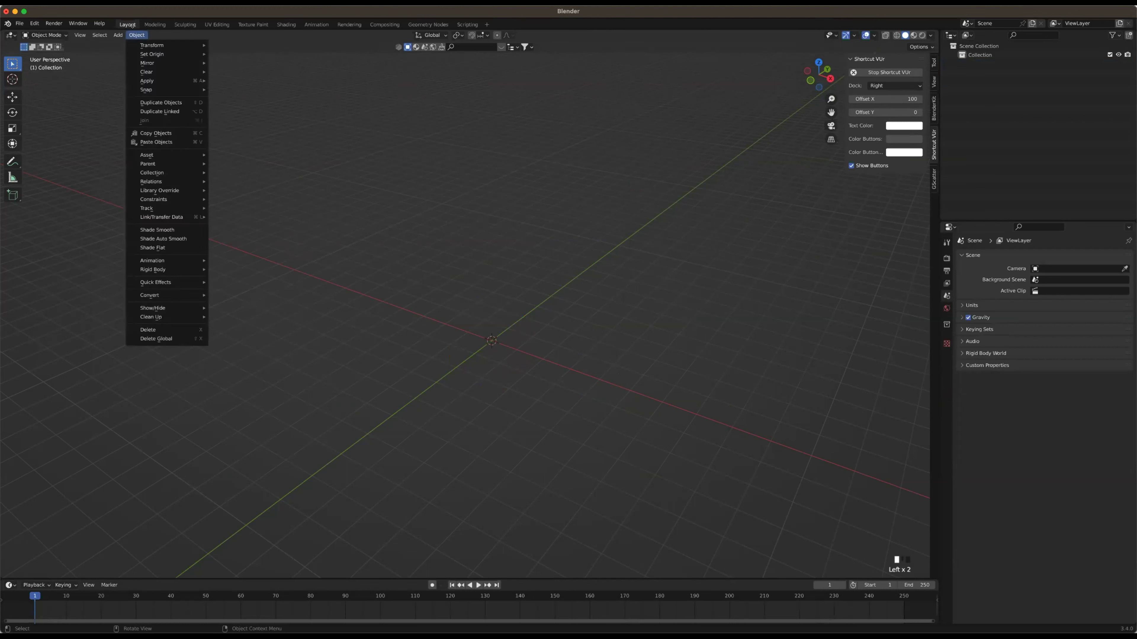
pyautogui.click(118, 34)
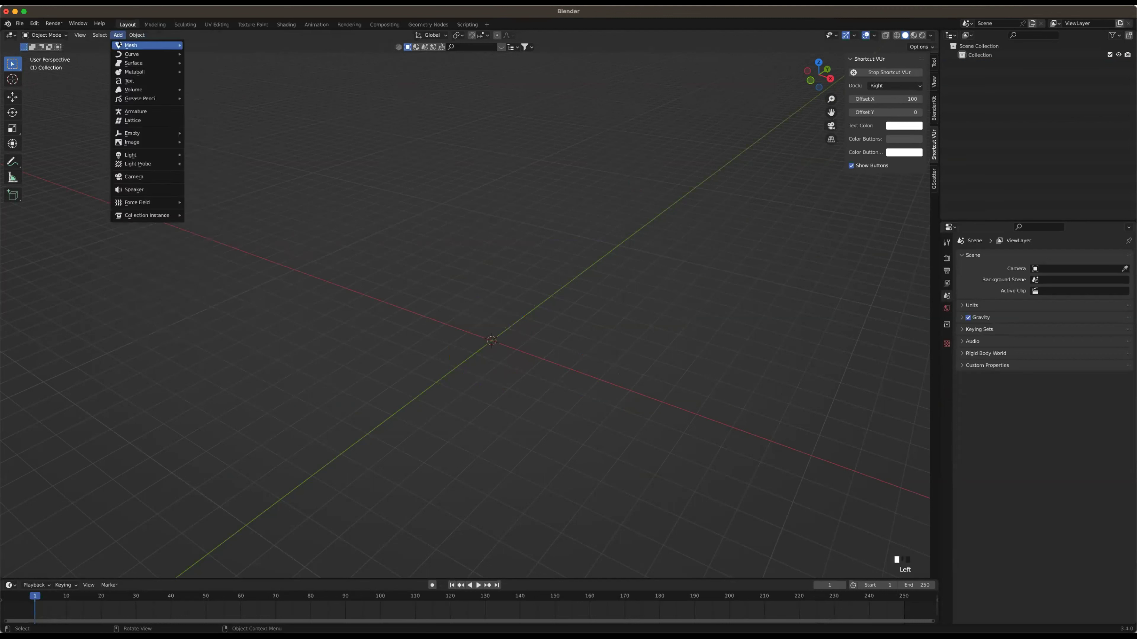
pyautogui.moveTo(124, 45)
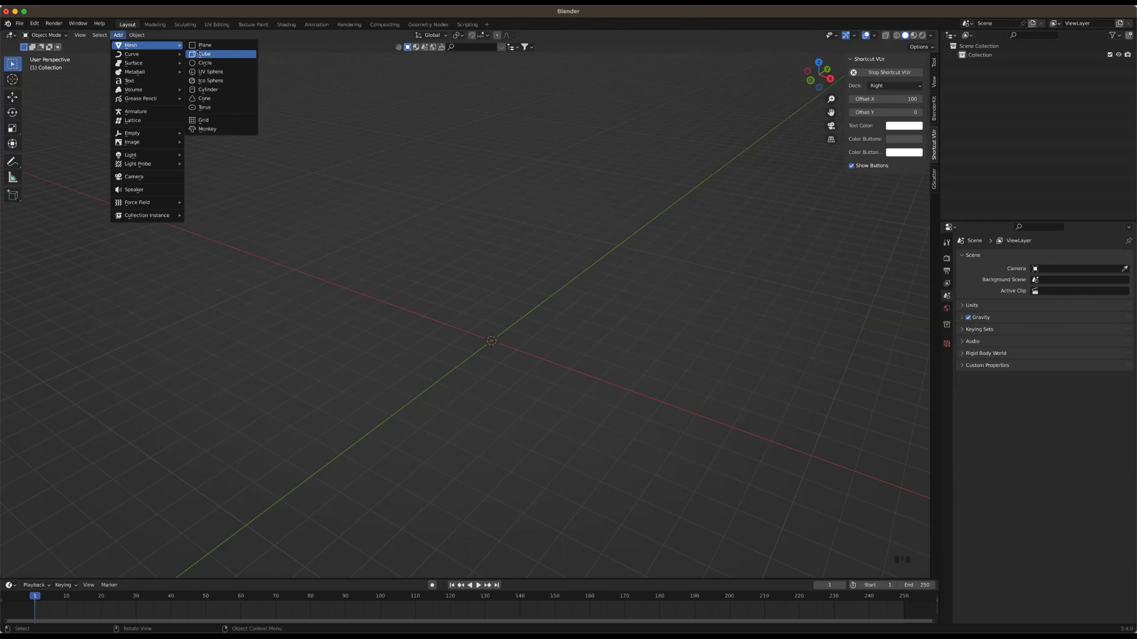
pyautogui.press('Return')
pyautogui.moveTo(482, 350); pyautogui.dragTo(464, 335, button='middle')
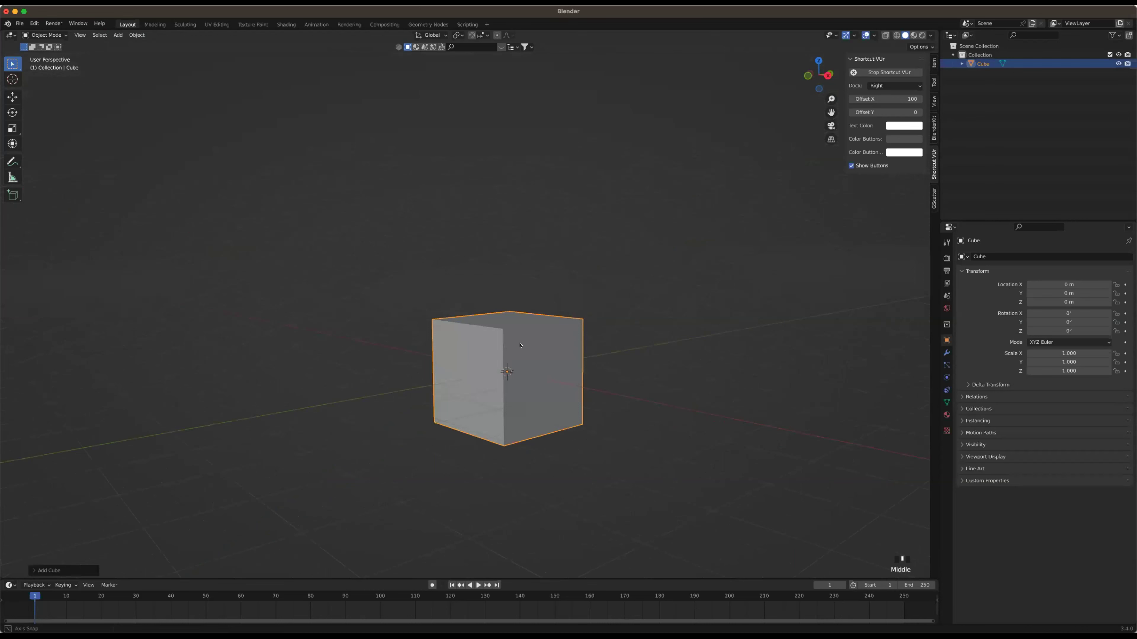
pyautogui.moveTo(545, 352); pyautogui.dragTo(702, 400, button='middle')
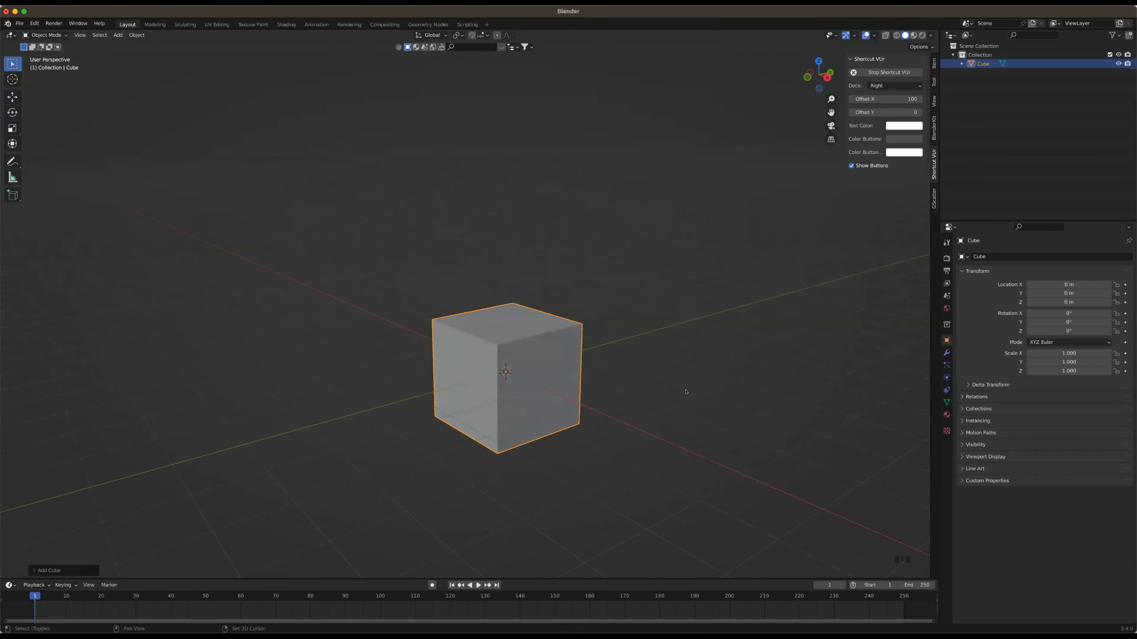
# Add a plane mesh at the scene's origin, in the middle of the cube
pyautogui.hotkey('shift', 'a')
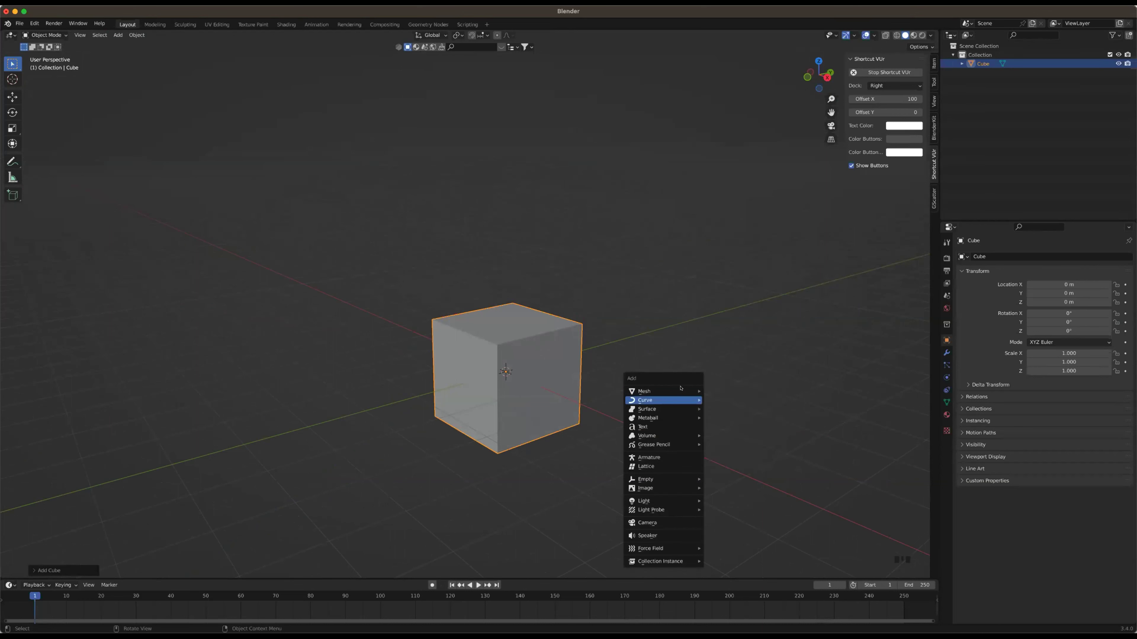
pyautogui.moveTo(657, 387)
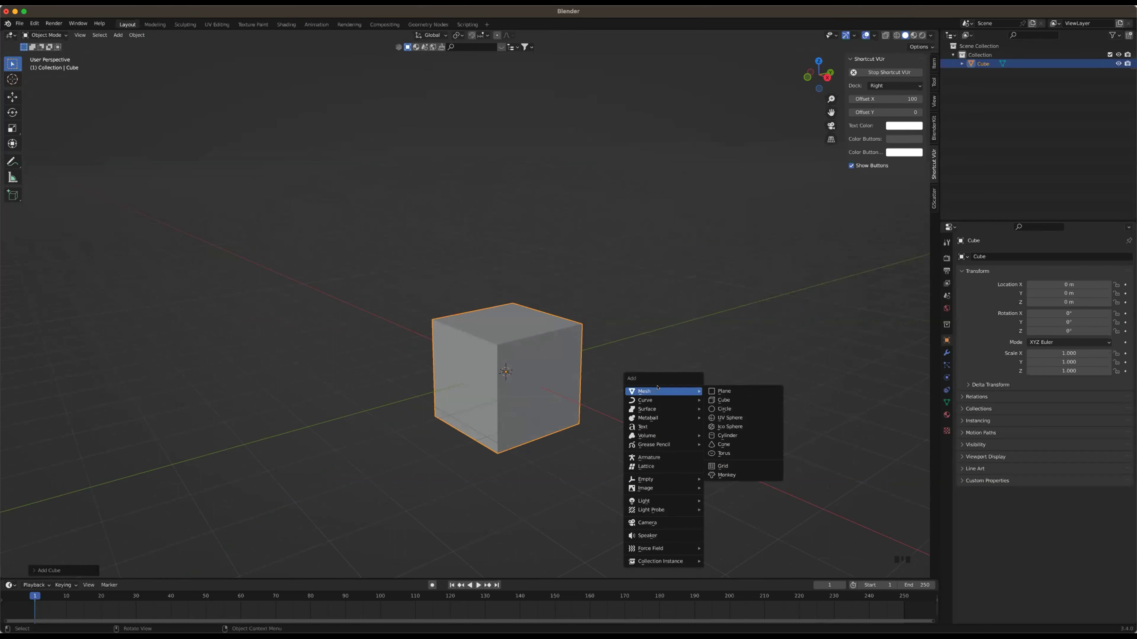
pyautogui.click(721, 391)
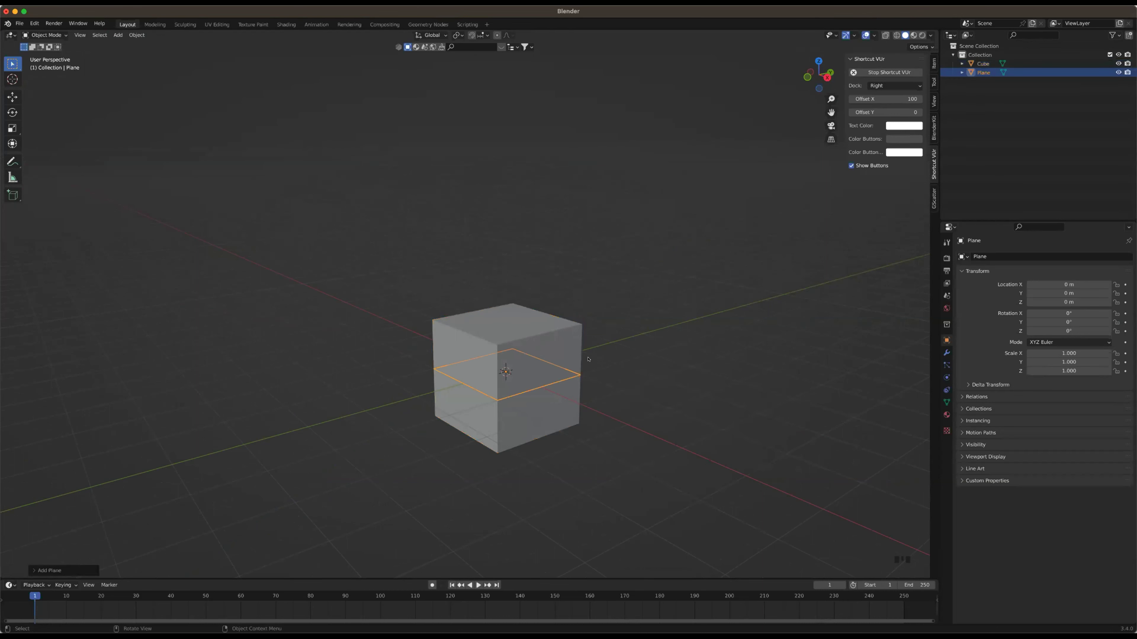
# Delete the cube and the plane from the scene, one after the other
pyautogui.click(550, 346)
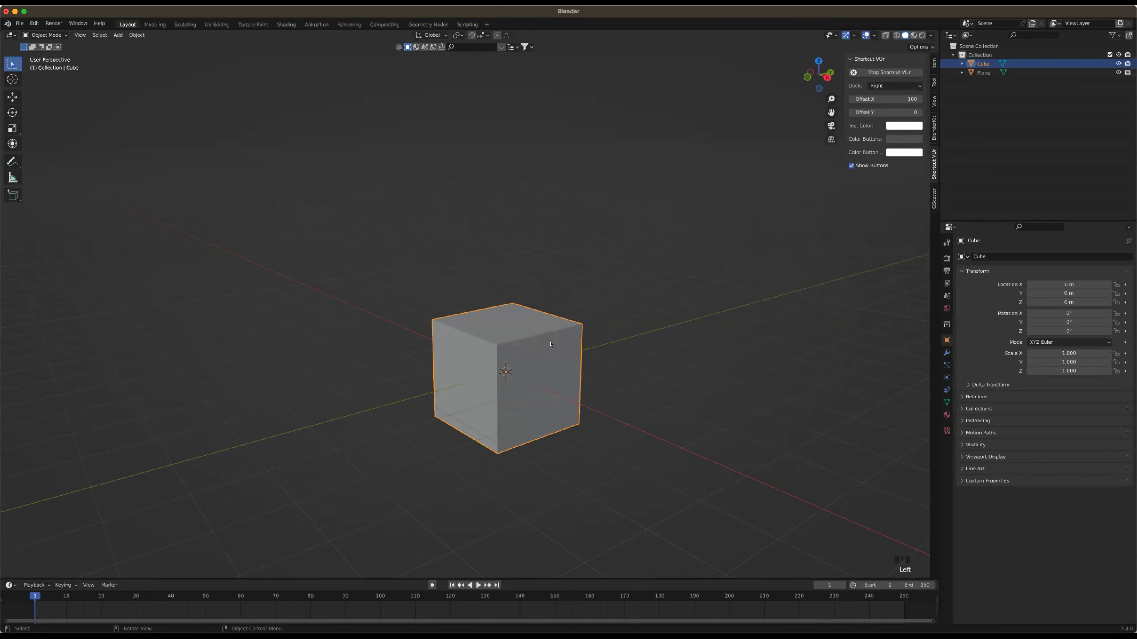
pyautogui.press('x')
pyautogui.press('Return')
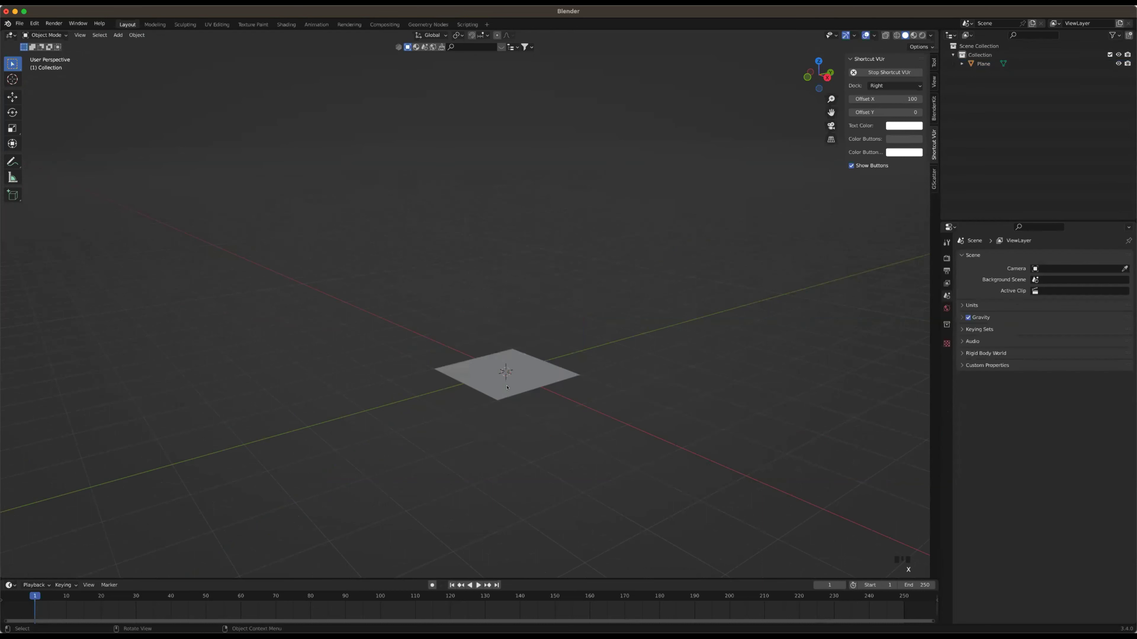
pyautogui.click(507, 387)
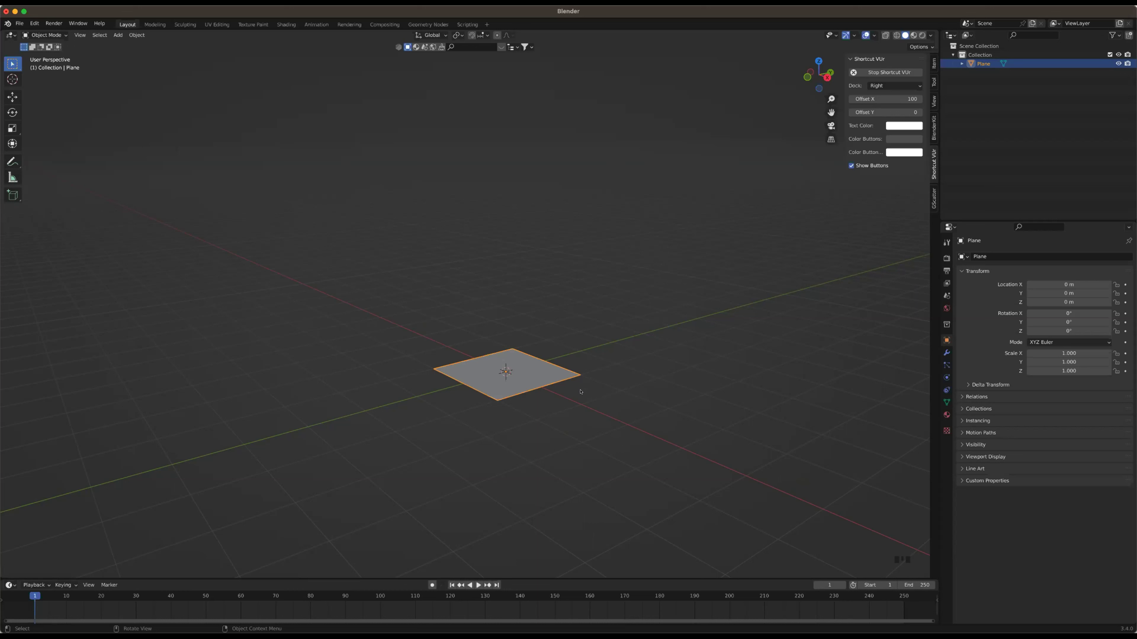
pyautogui.press('x')
pyautogui.click(594, 372)
# Add a UV sphere mesh at the origin, inspect its faces up close and delete it
pyautogui.press('shift')
pyautogui.hotkey('shift', 'a')
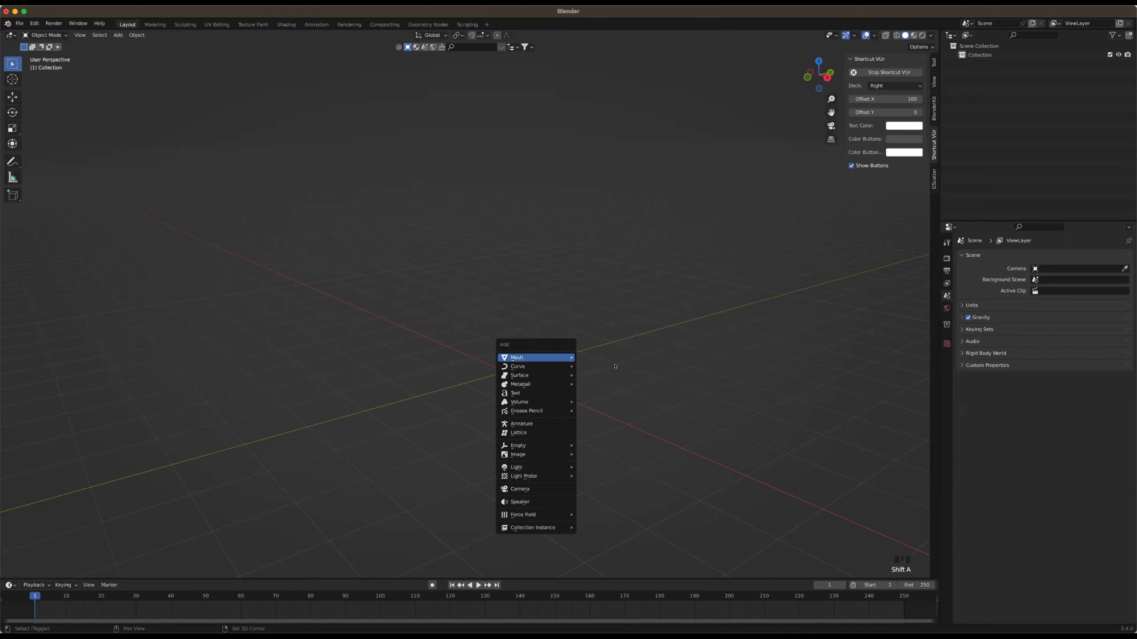
pyautogui.moveTo(555, 358)
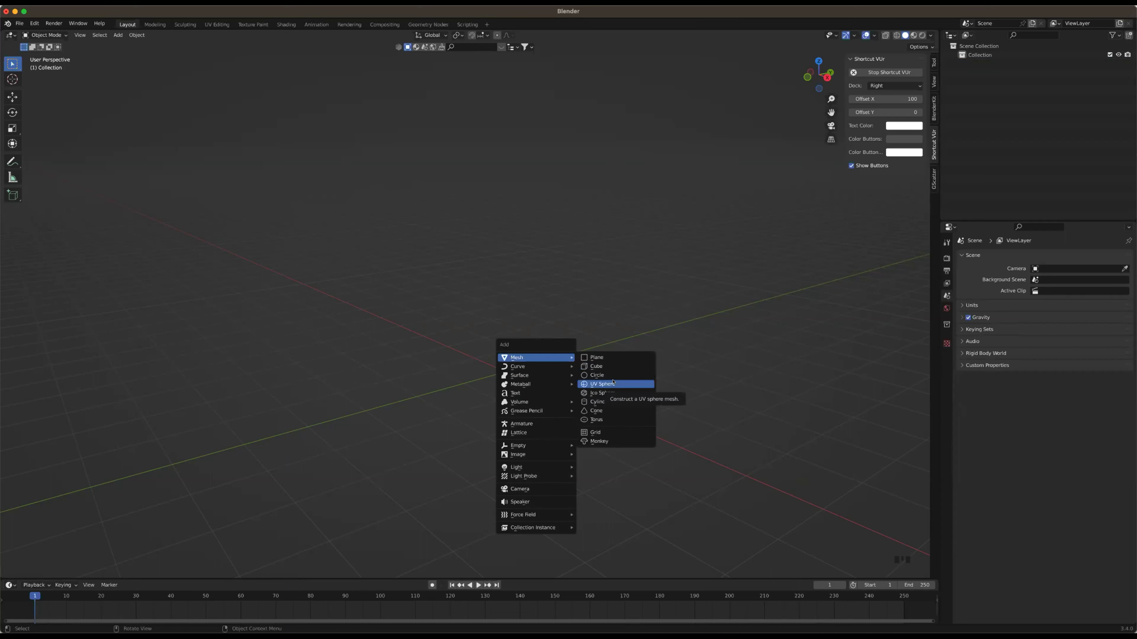
pyautogui.press('Return')
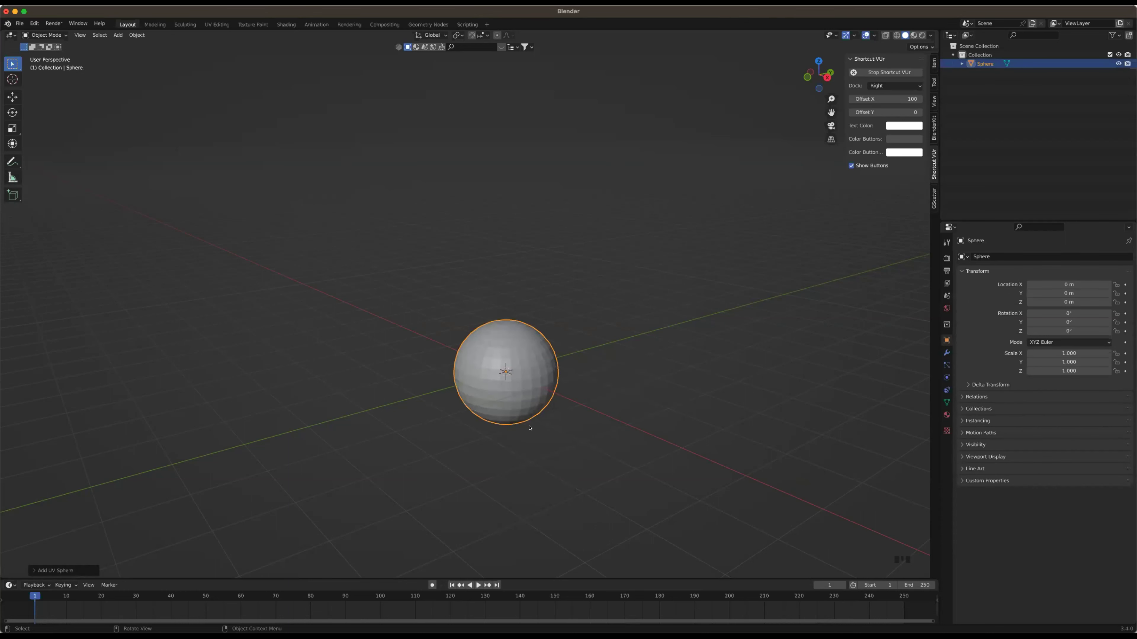
pyautogui.scroll(4, 529, 429)
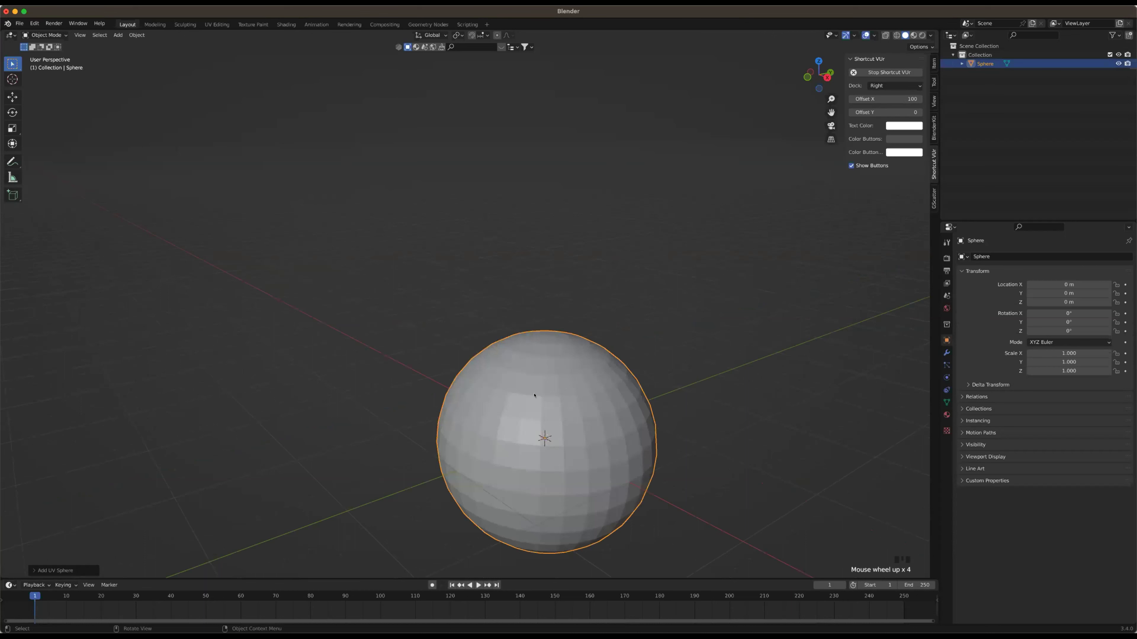
pyautogui.scroll(-3, 529, 354)
pyautogui.press('x')
pyautogui.click(529, 353)
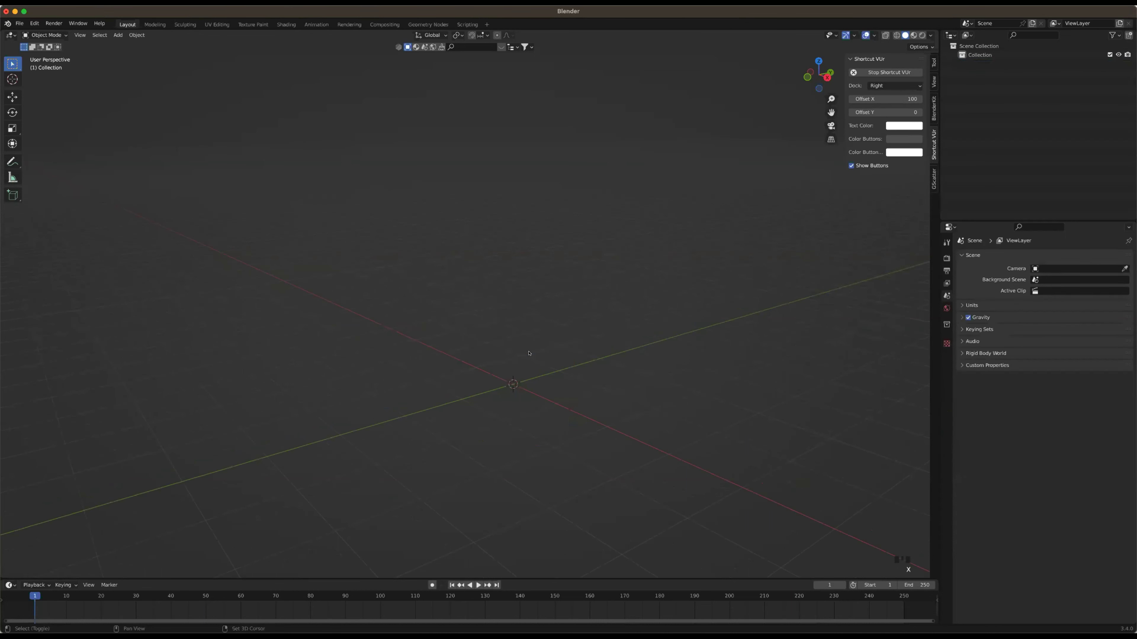
# Add an ico sphere mesh at the origin, inspect its triangular faces and delete it
pyautogui.hotkey('shift', 'a')
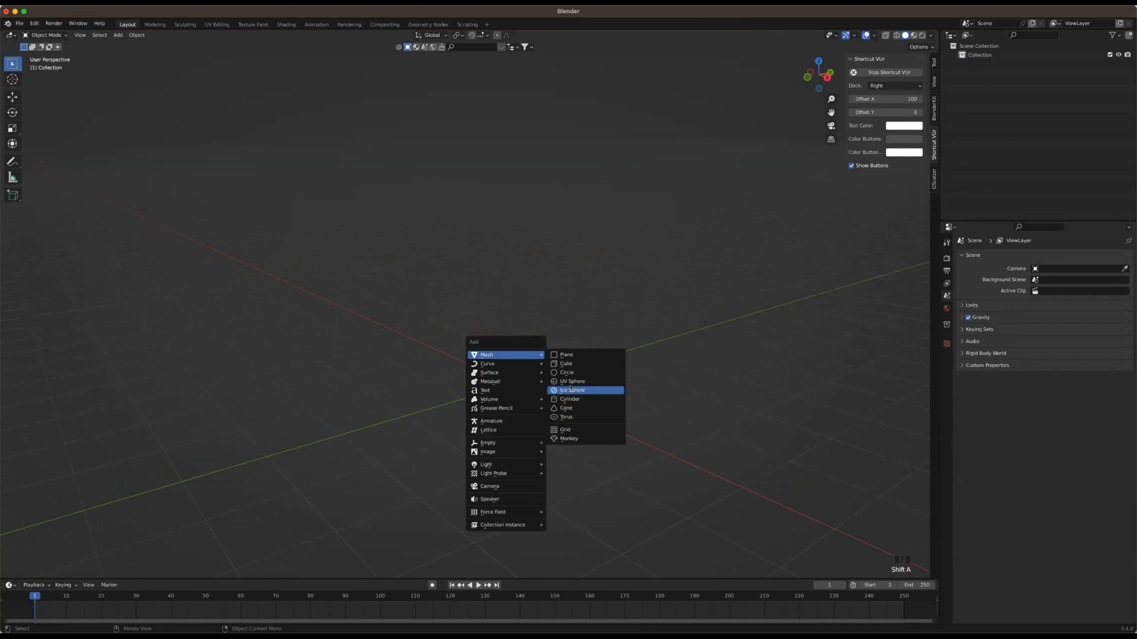
pyautogui.click(564, 391)
pyautogui.scroll(2, 515, 360)
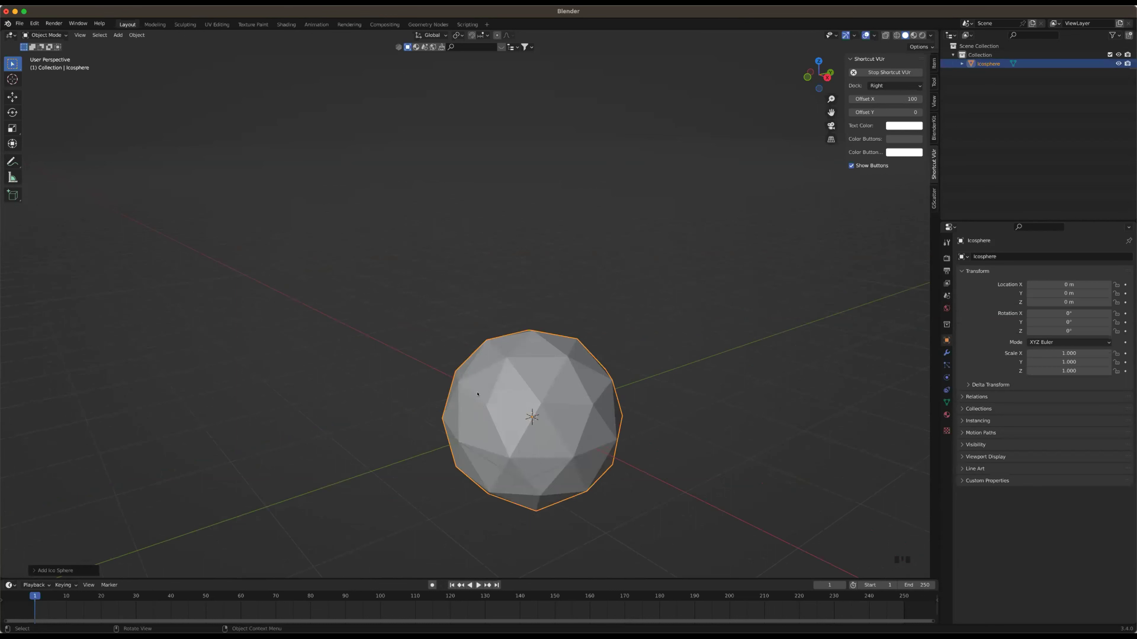
pyautogui.press('x')
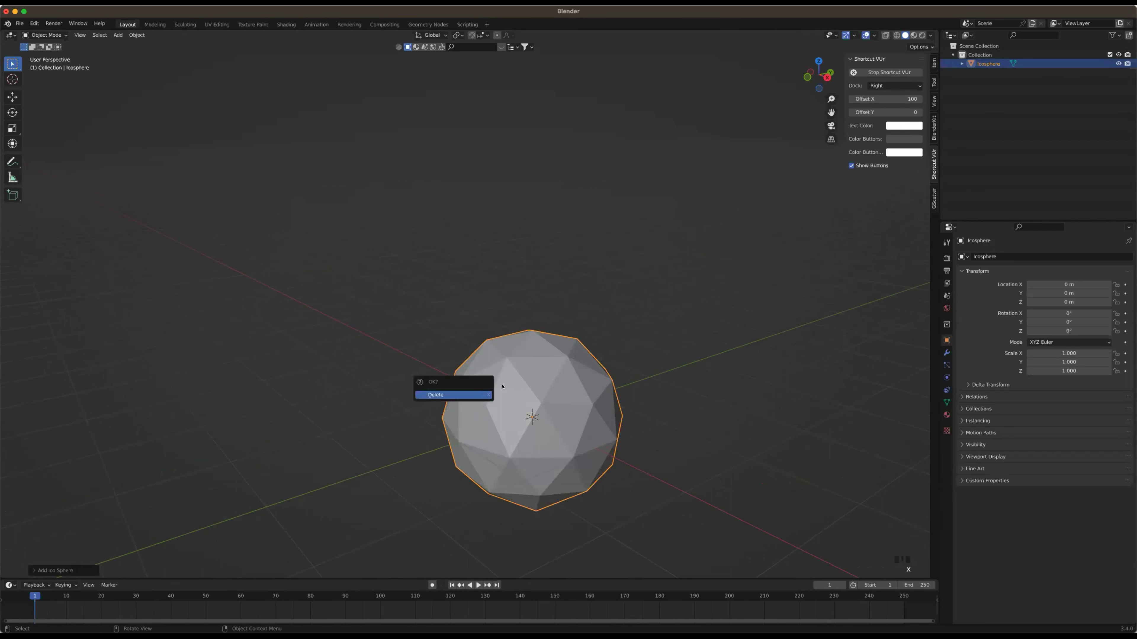
pyautogui.press('Return')
# Add a cylinder mesh at the origin, view it from another angle and delete it
pyautogui.hotkey('shift', 'a')
pyautogui.moveTo(502, 387)
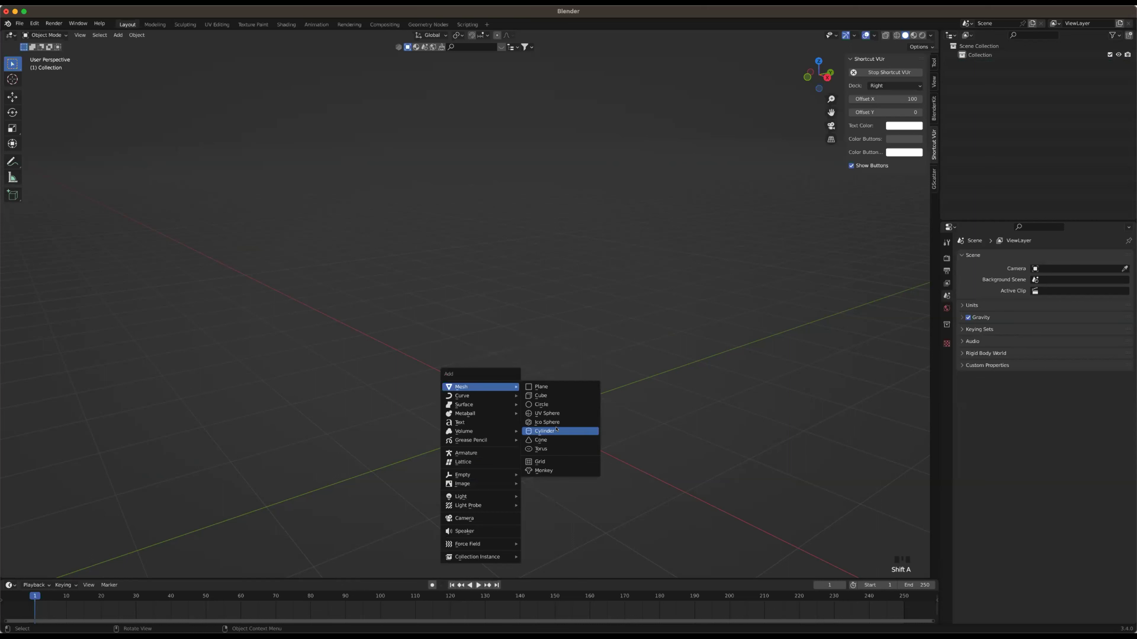
pyautogui.press('Return')
pyautogui.scroll(-2, 545, 402)
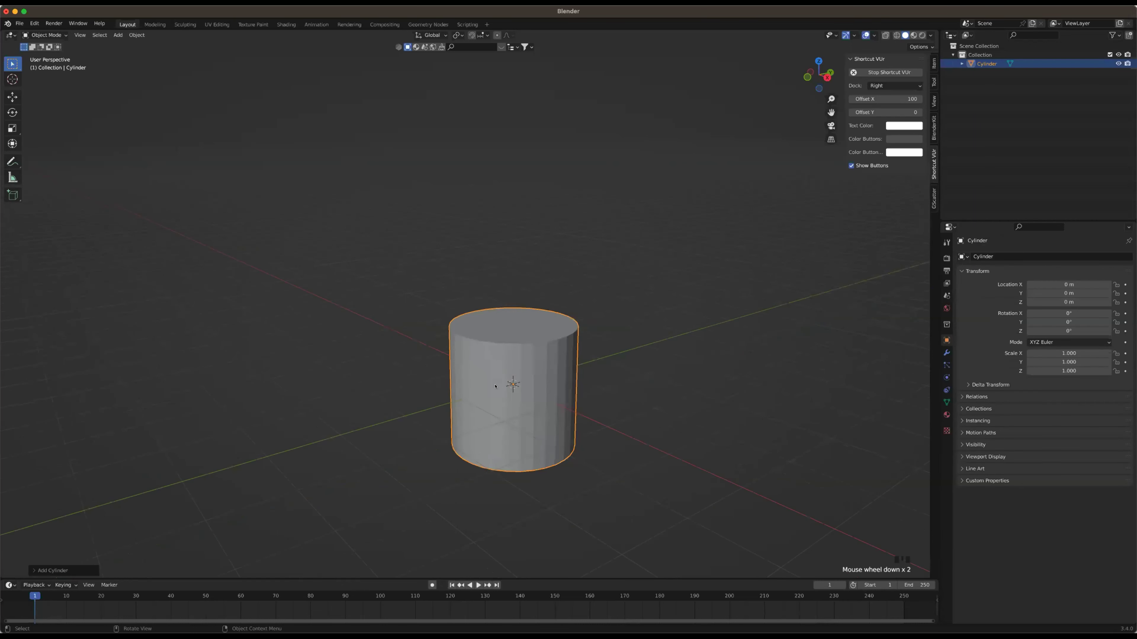
pyautogui.moveTo(501, 415); pyautogui.dragTo(522, 380, button='middle')
pyautogui.press('x')
pyautogui.click(522, 380)
# Add a cone mesh at the origin, view it from another angle and delete it
pyautogui.hotkey('shift', 'a')
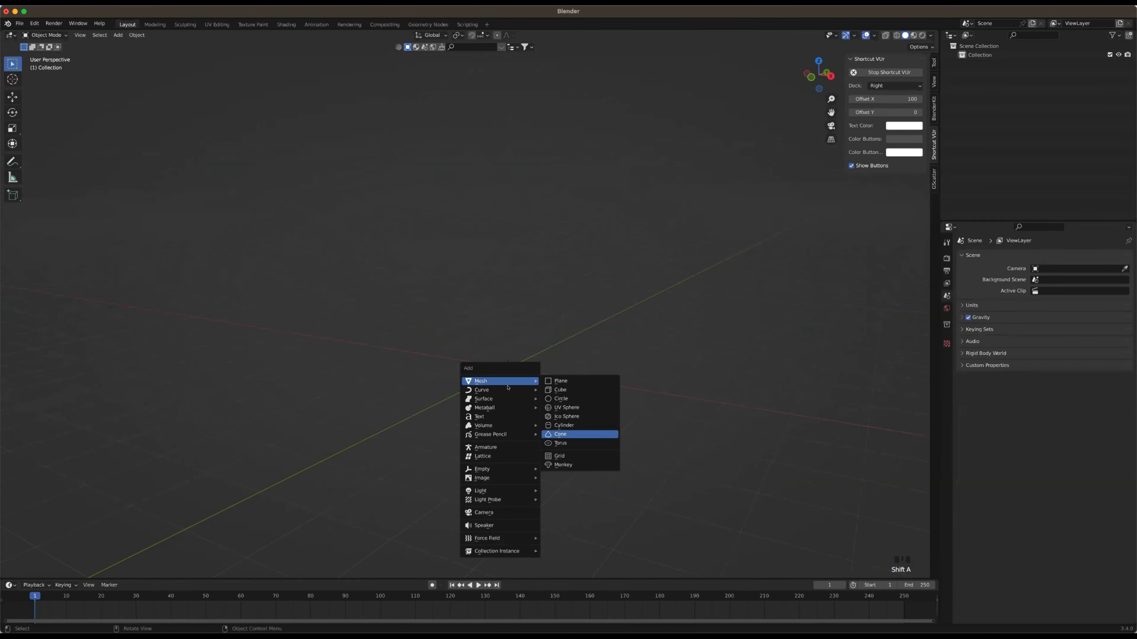
pyautogui.press('Return')
pyautogui.moveTo(502, 357); pyautogui.dragTo(531, 371, button='middle')
pyautogui.press('x')
pyautogui.click(535, 372)
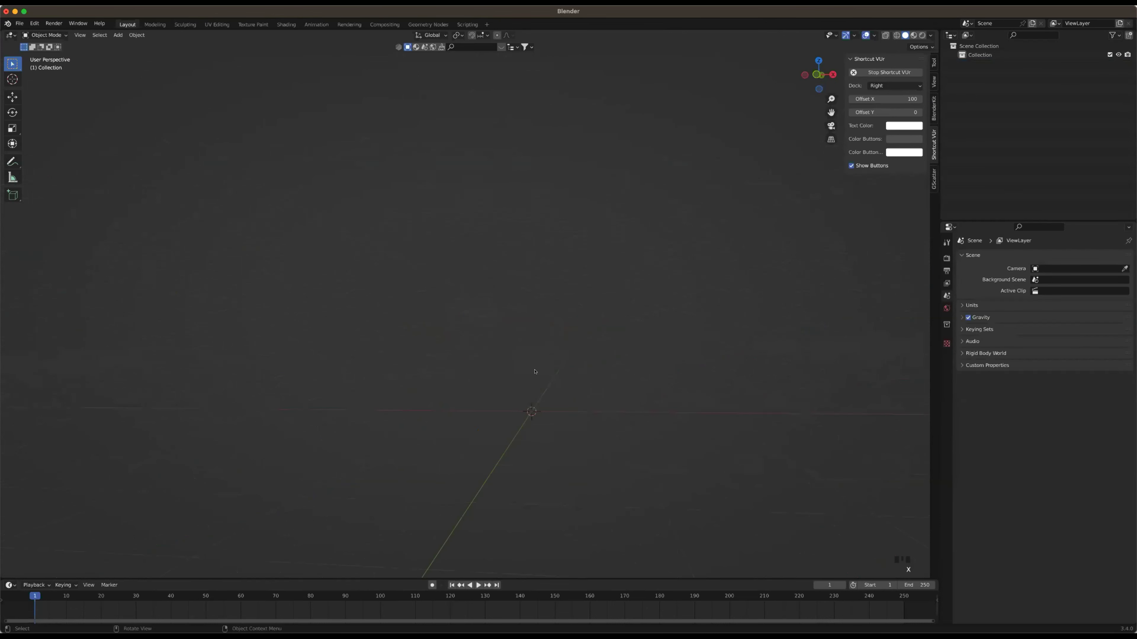
# Add a torus mesh at the origin, view it from a higher angle and delete it
pyautogui.hotkey('shift', 'a')
pyautogui.click(572, 433)
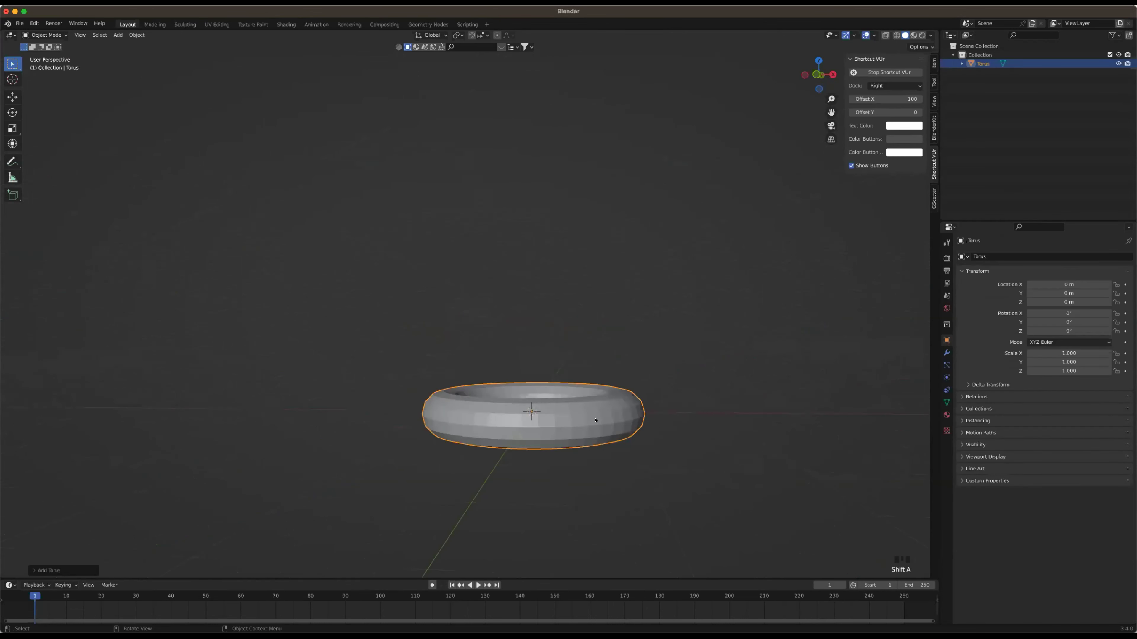
pyautogui.moveTo(577, 436); pyautogui.dragTo(545, 409, button='middle')
pyautogui.scroll(-2, 545, 409)
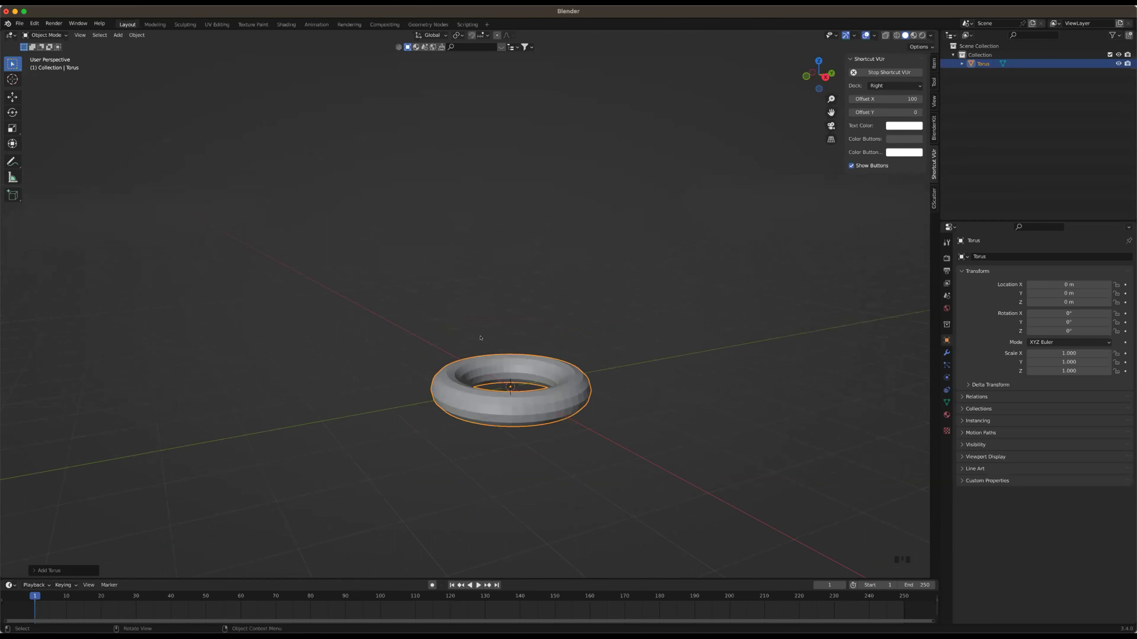
pyautogui.press('x')
pyautogui.click(492, 338)
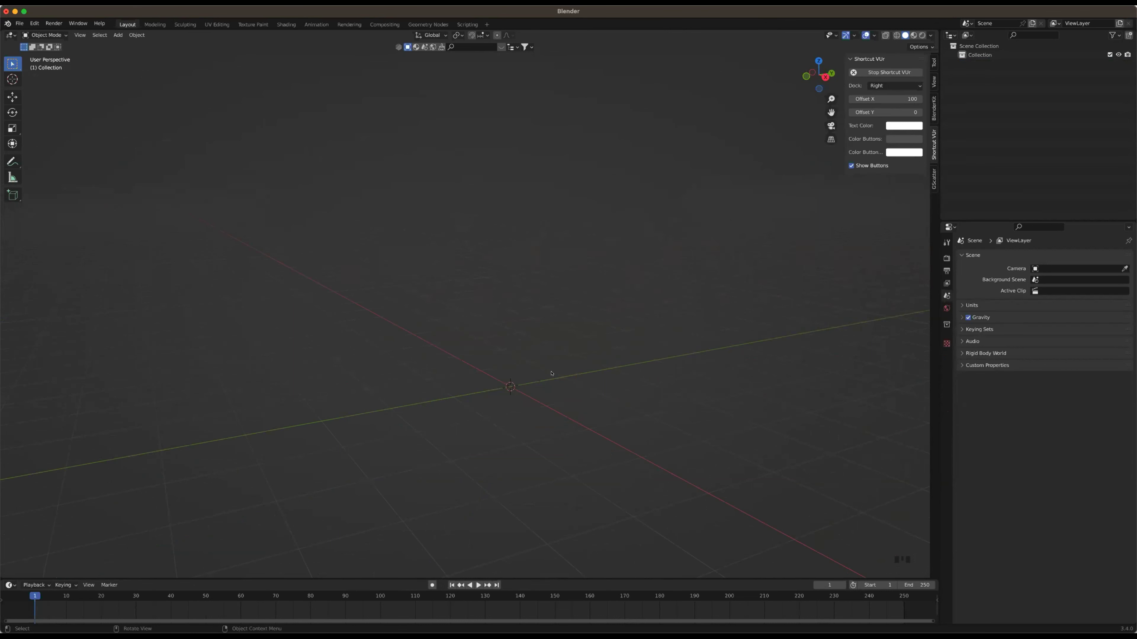
# Add a cube mesh at the origin
pyautogui.hotkey('shift', 'a')
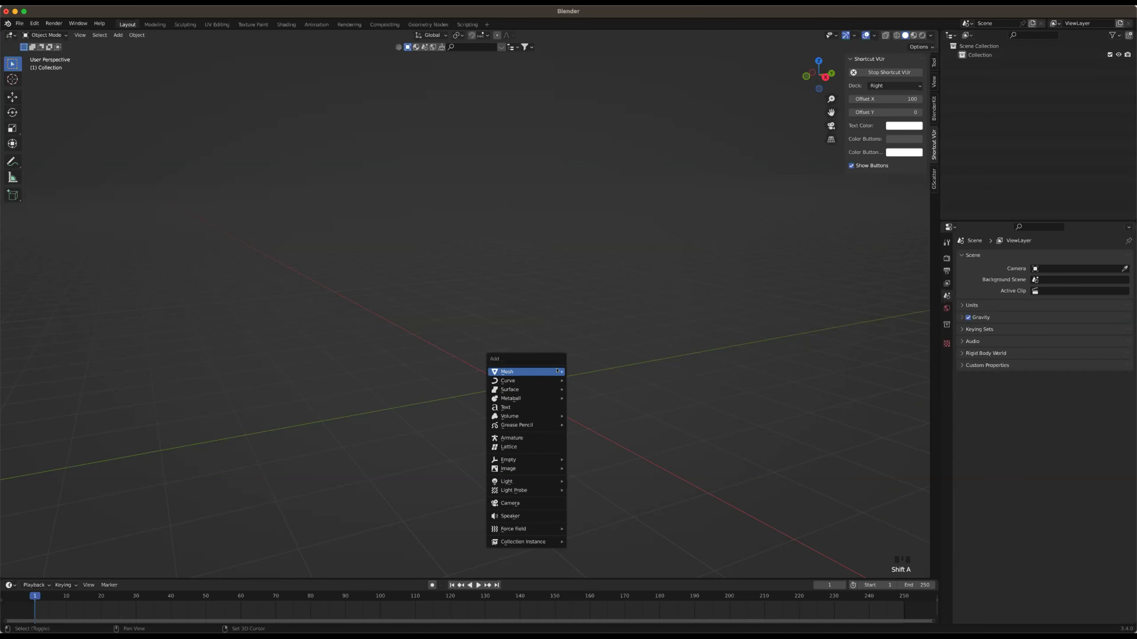
pyautogui.moveTo(557, 371)
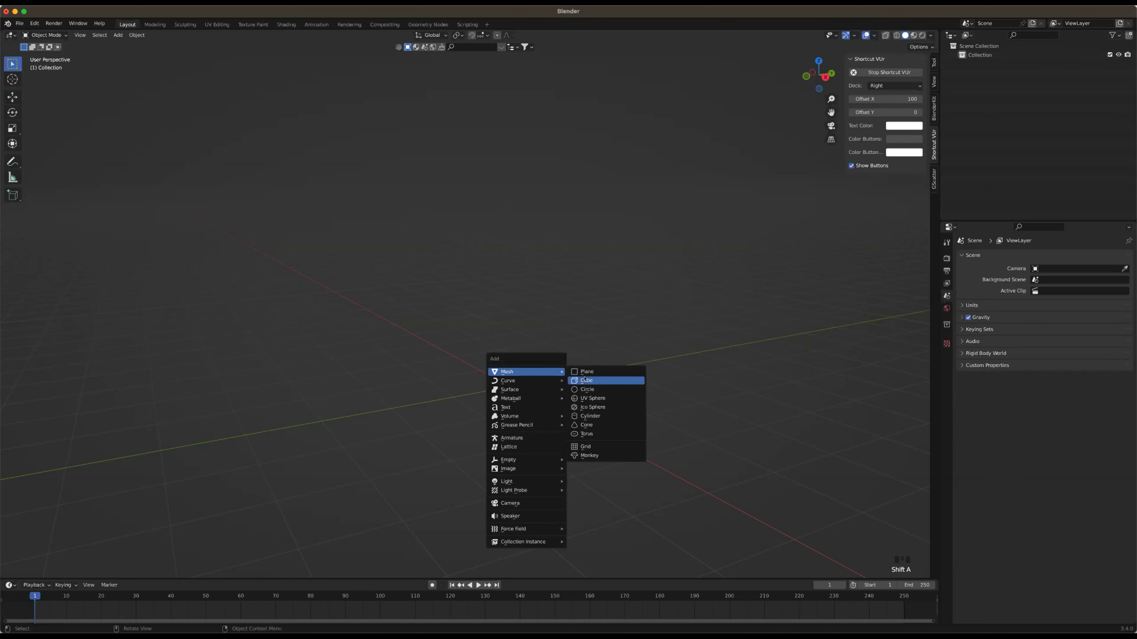
pyautogui.click(584, 380)
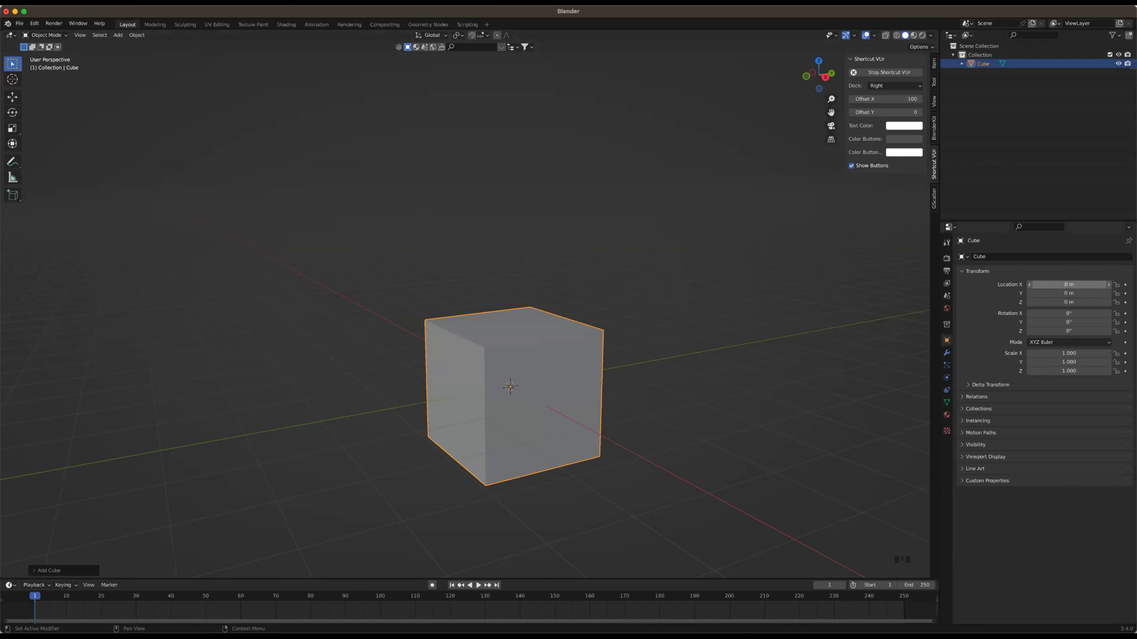
# Move the cube to a location of about X -0.98 m, Y -1.68 m and Z 0.16 m
pyautogui.click(1069, 285)
pyautogui.moveTo(1068, 285)
pyautogui.mouseDown()
pyautogui.moveTo(1097, 285)
pyautogui.moveTo(998, 284)
pyautogui.moveTo(1053, 285)
pyautogui.mouseUp()
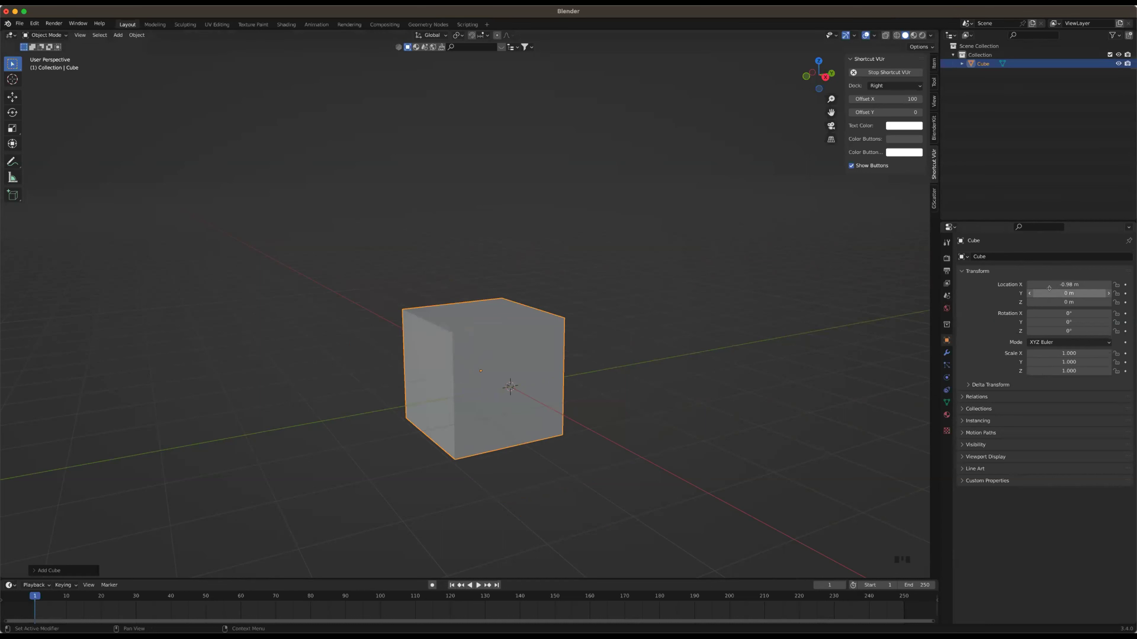
pyautogui.moveTo(1069, 293)
pyautogui.mouseDown()
pyautogui.moveTo(1092, 294)
pyautogui.moveTo(1078, 293)
pyautogui.mouseUp()
pyautogui.moveTo(964, 297); pyautogui.dragTo(588, 382)
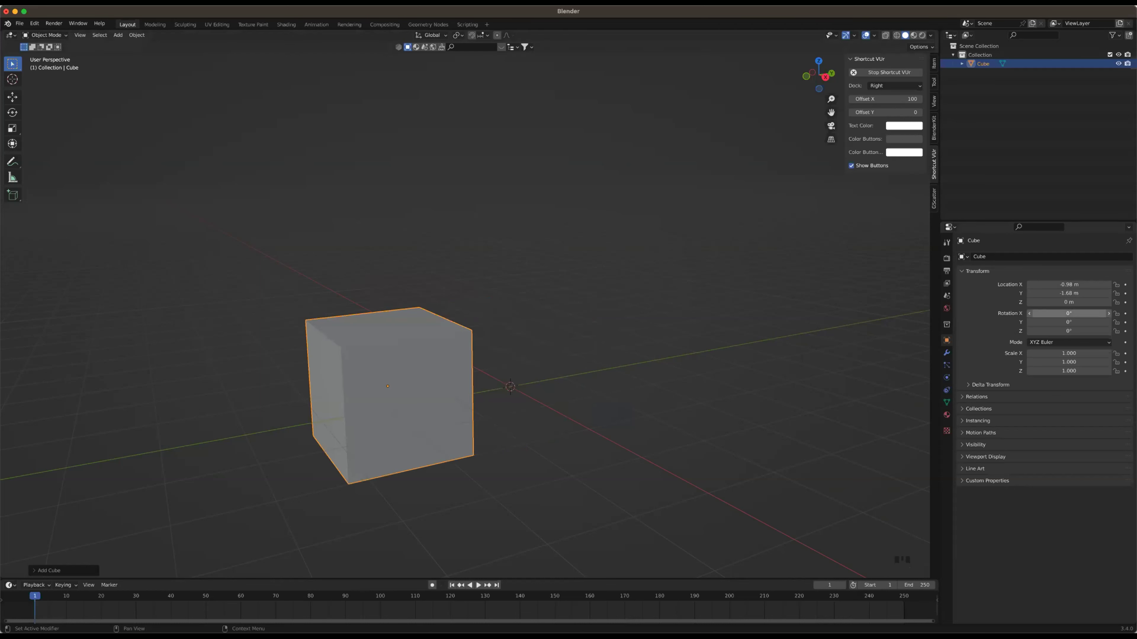
pyautogui.moveTo(1068, 302)
pyautogui.mouseDown()
pyautogui.moveTo(1088, 302)
pyautogui.moveTo(1047, 302)
pyautogui.moveTo(1065, 282)
pyautogui.mouseUp()
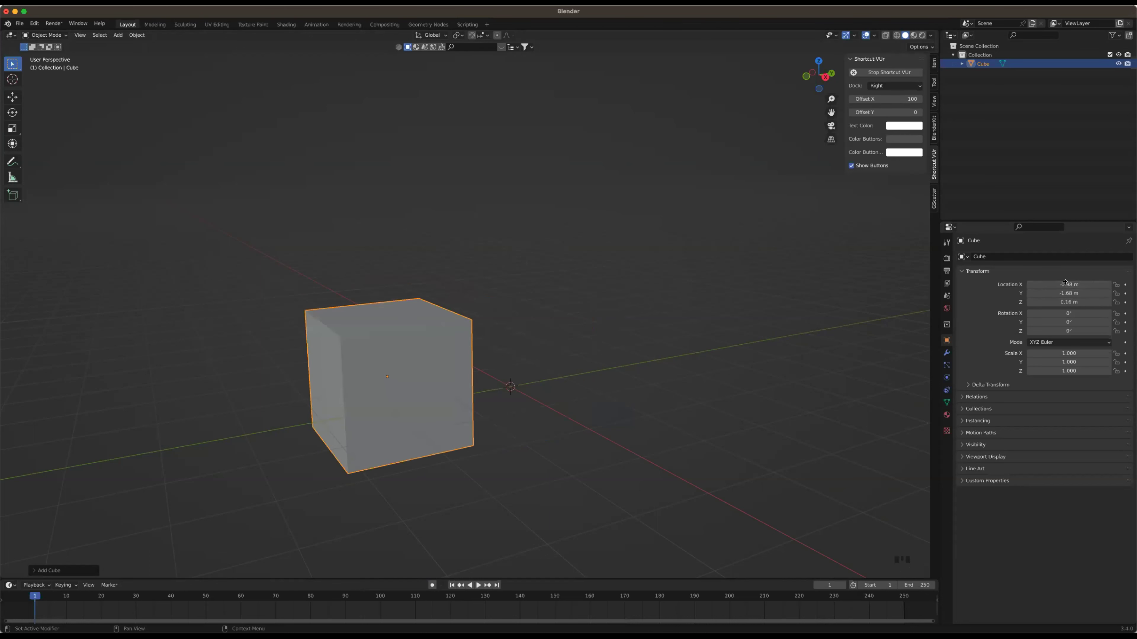
# Reset the cube's X, Y and Z location to 0 m and deselect it
pyautogui.click(1068, 285)
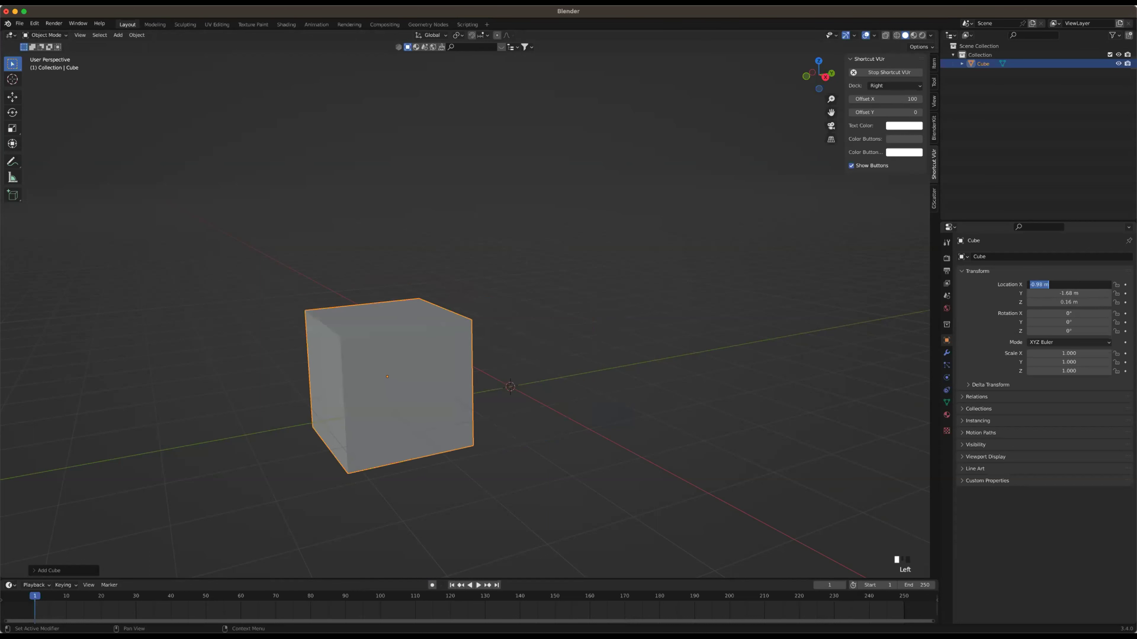
pyautogui.write('0')
pyautogui.press('Tab')
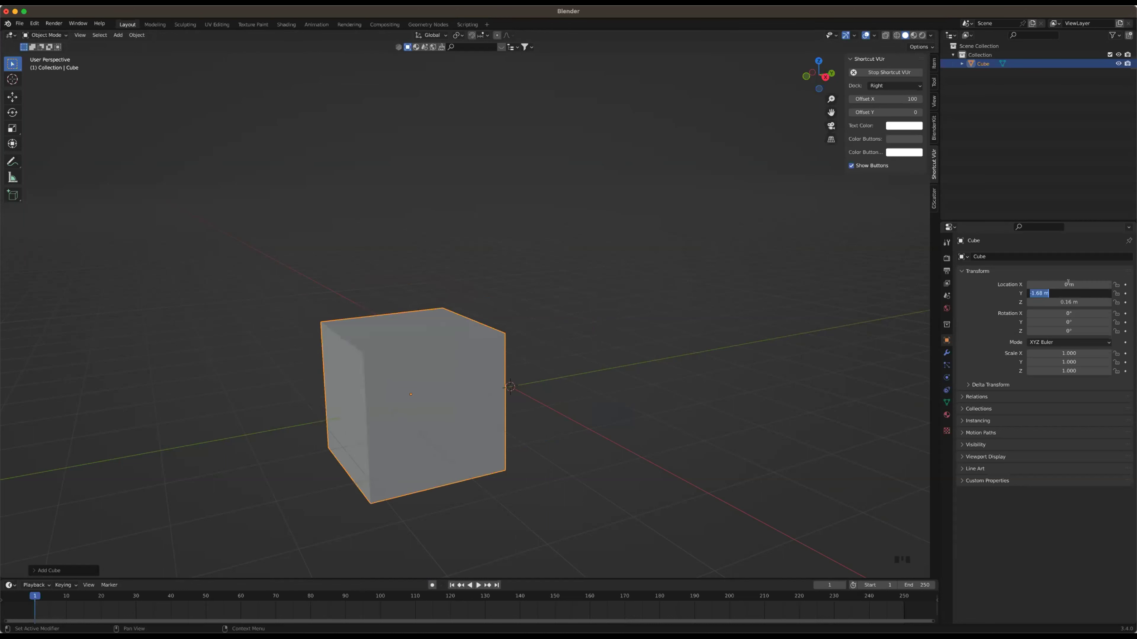
pyautogui.write('0')
pyautogui.press('Tab')
pyautogui.write('0')
pyautogui.press('Return')
pyautogui.click(515, 371)
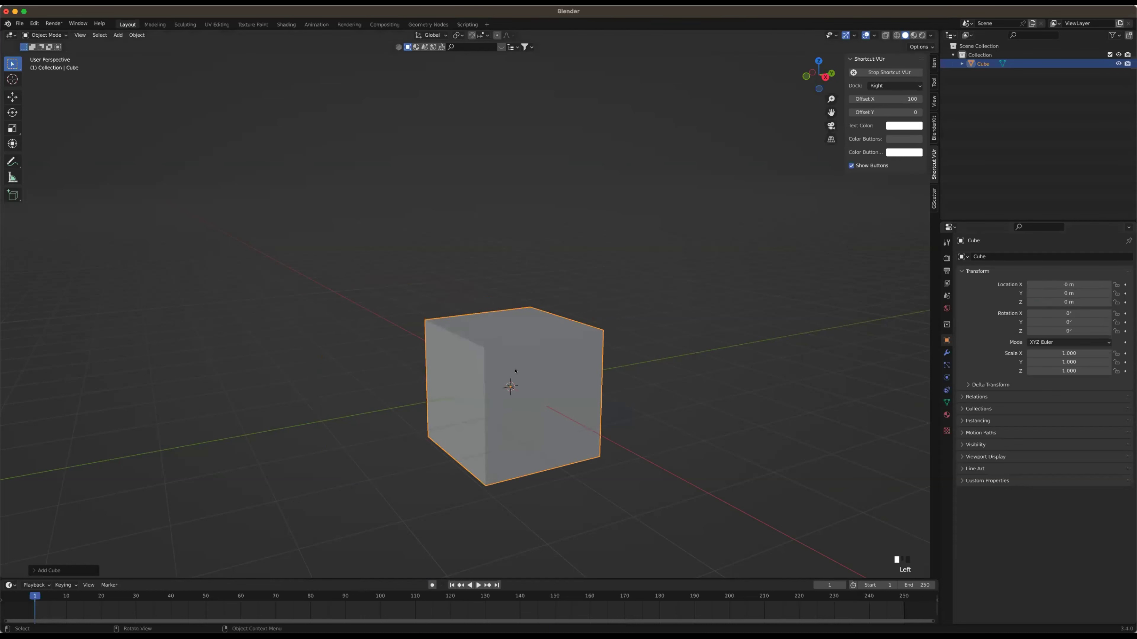
pyautogui.click(666, 330)
# Try several X rotations on the cube, from about 30° and 43° down to about 2.2°
pyautogui.scroll(-3, 651, 333)
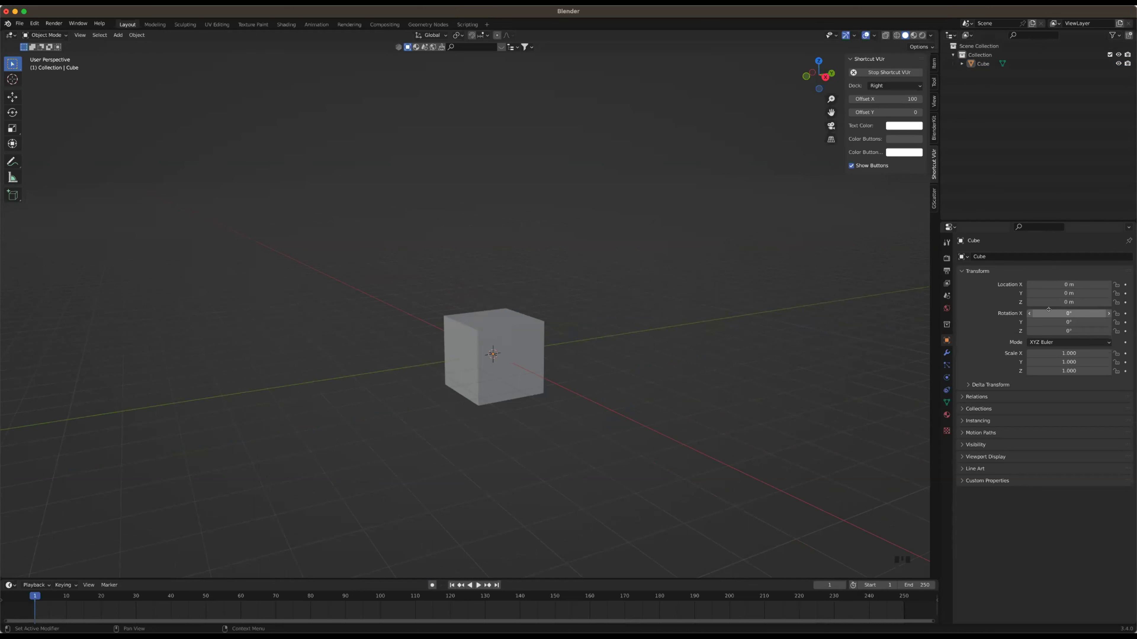
pyautogui.moveTo(1069, 314); pyautogui.dragTo(1035, 313)
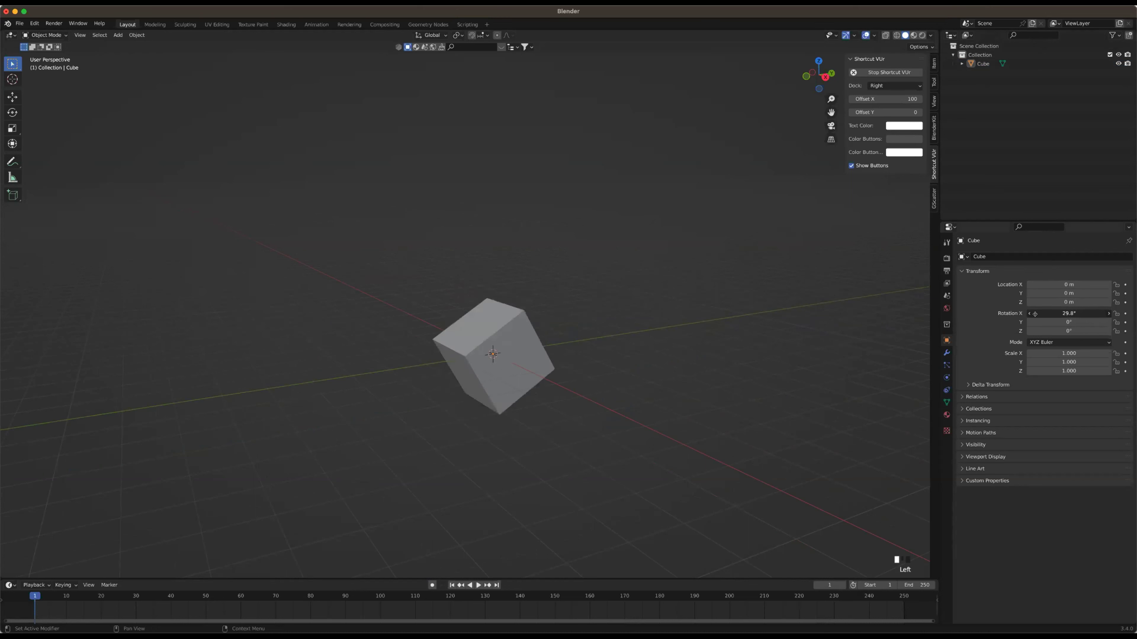
pyautogui.moveTo(622, 343); pyautogui.dragTo(627, 325)
pyautogui.moveTo(632, 325); pyautogui.dragTo(502, 358, button='middle')
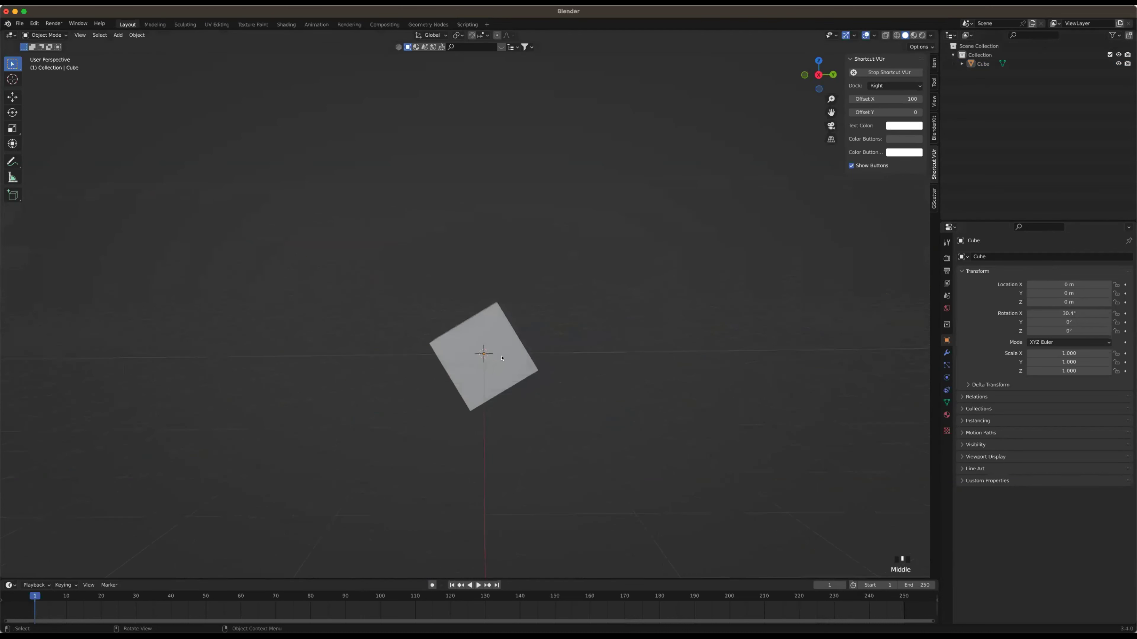
pyautogui.moveTo(1069, 313); pyautogui.dragTo(1089, 314)
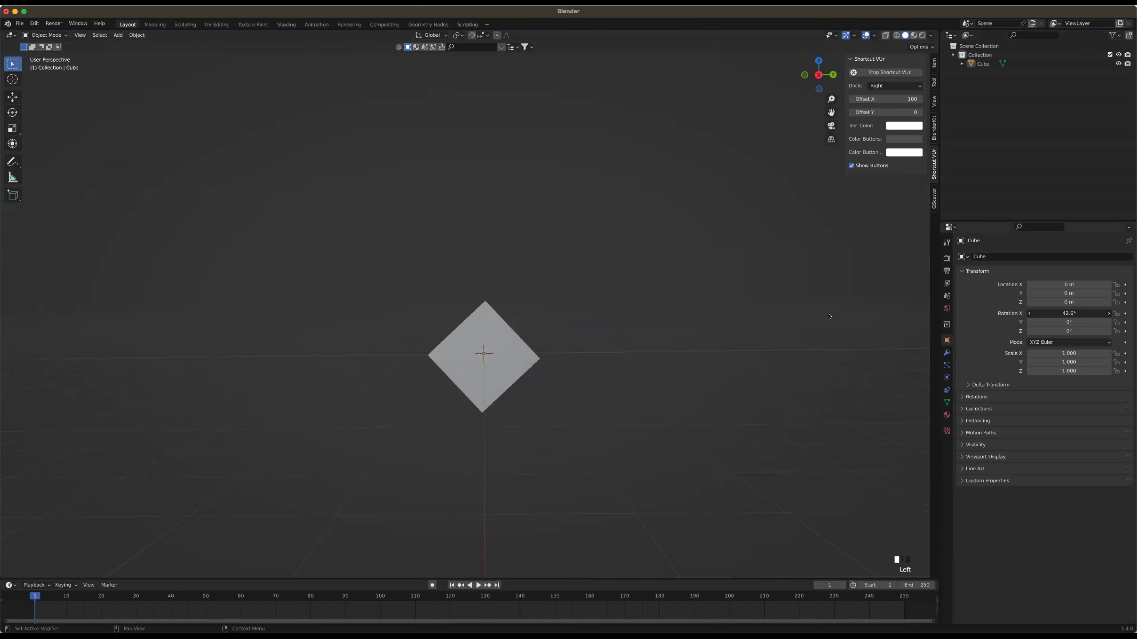
pyautogui.moveTo(828, 316); pyautogui.dragTo(578, 339)
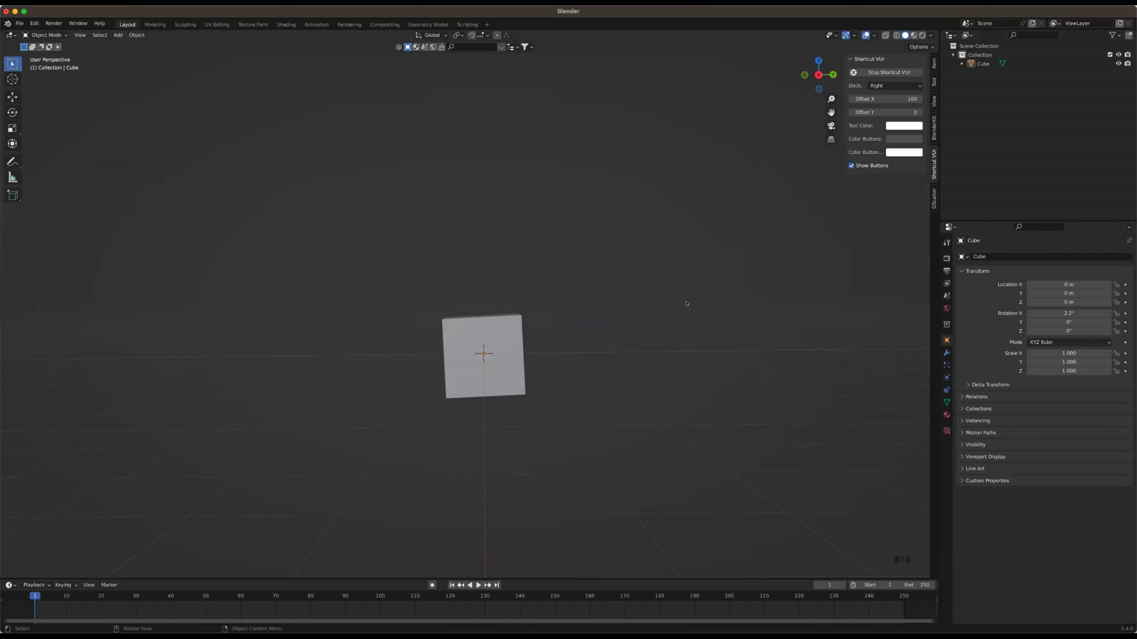
# Reset the cube's X rotation to 0°
pyautogui.click(1067, 313)
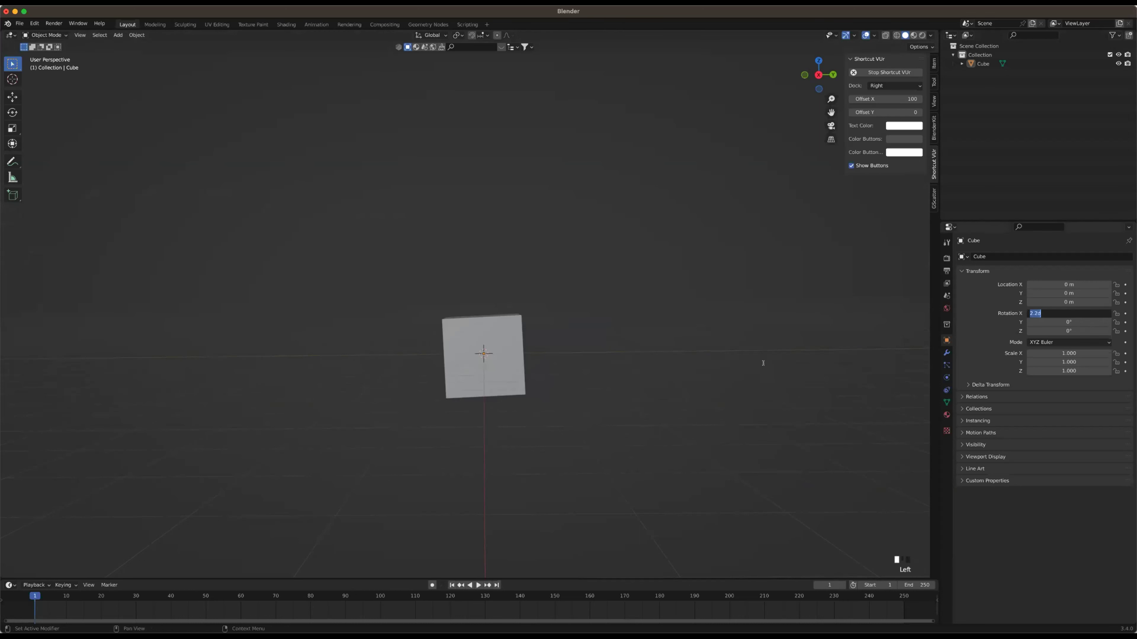
pyautogui.write('0')
pyautogui.press('Return')
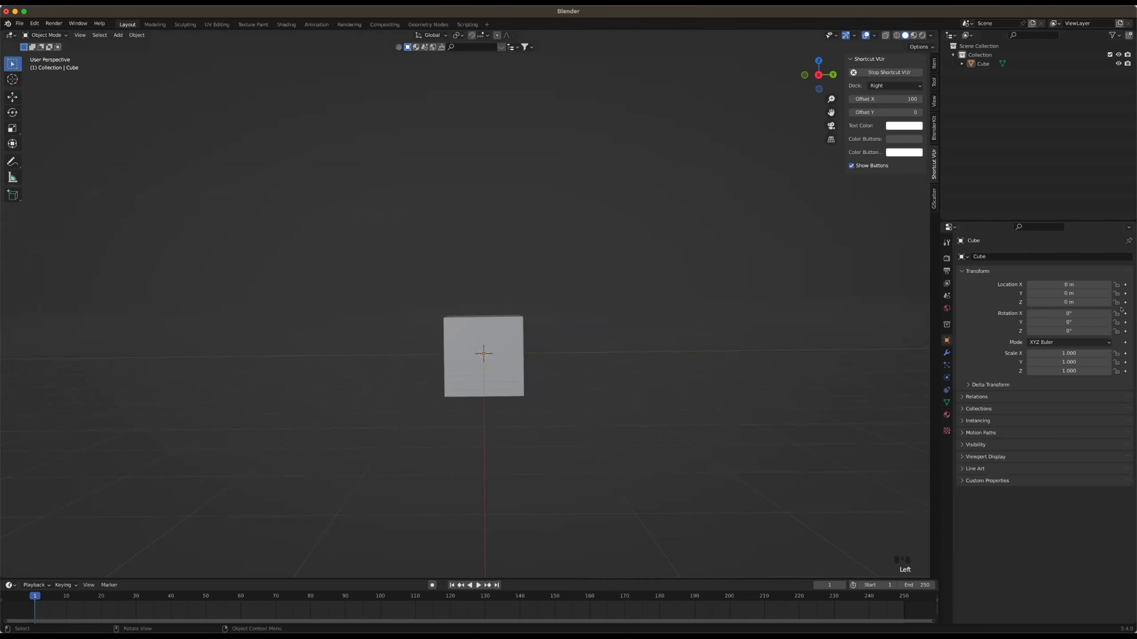
# Rotate the cube about the Y axis to about -33° and reset its Y rotation to 0°
pyautogui.moveTo(850, 291); pyautogui.dragTo(901, 334, button='middle')
pyautogui.moveTo(1068, 322)
pyautogui.mouseDown()
pyautogui.moveTo(1110, 322)
pyautogui.moveTo(1069, 322)
pyautogui.mouseUp()
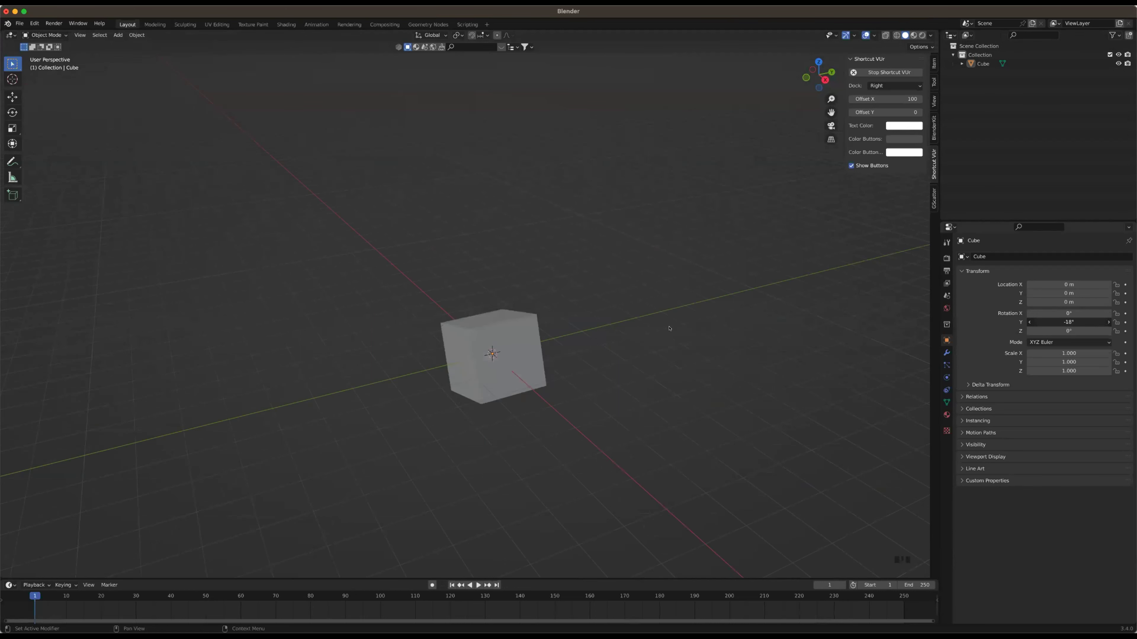
pyautogui.moveTo(676, 344); pyautogui.dragTo(515, 223, button='middle')
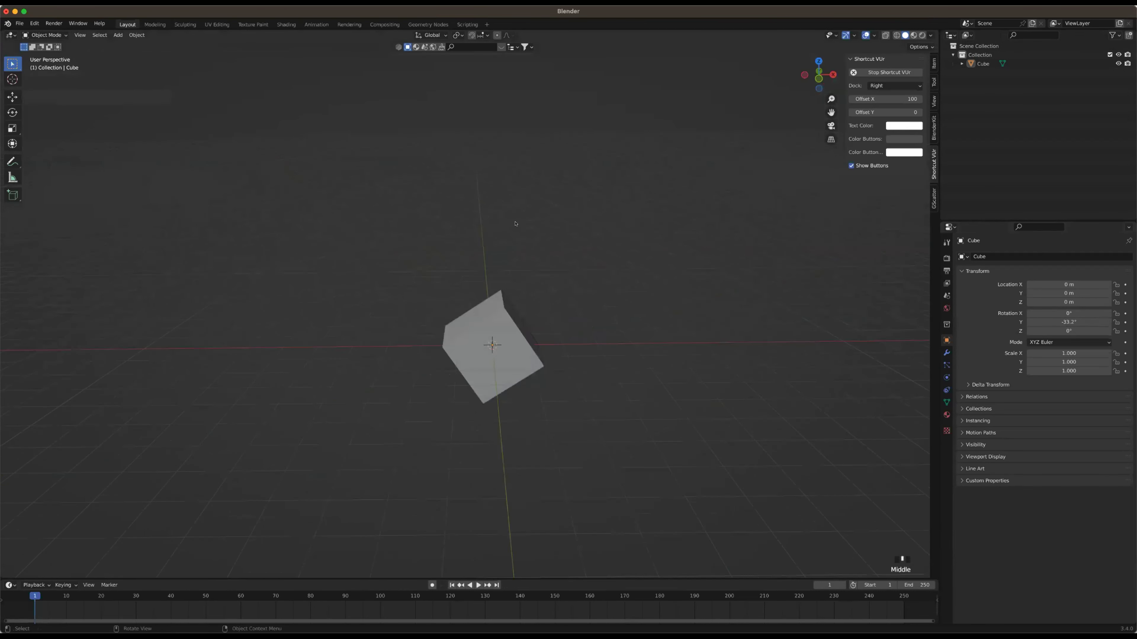
pyautogui.click(505, 327)
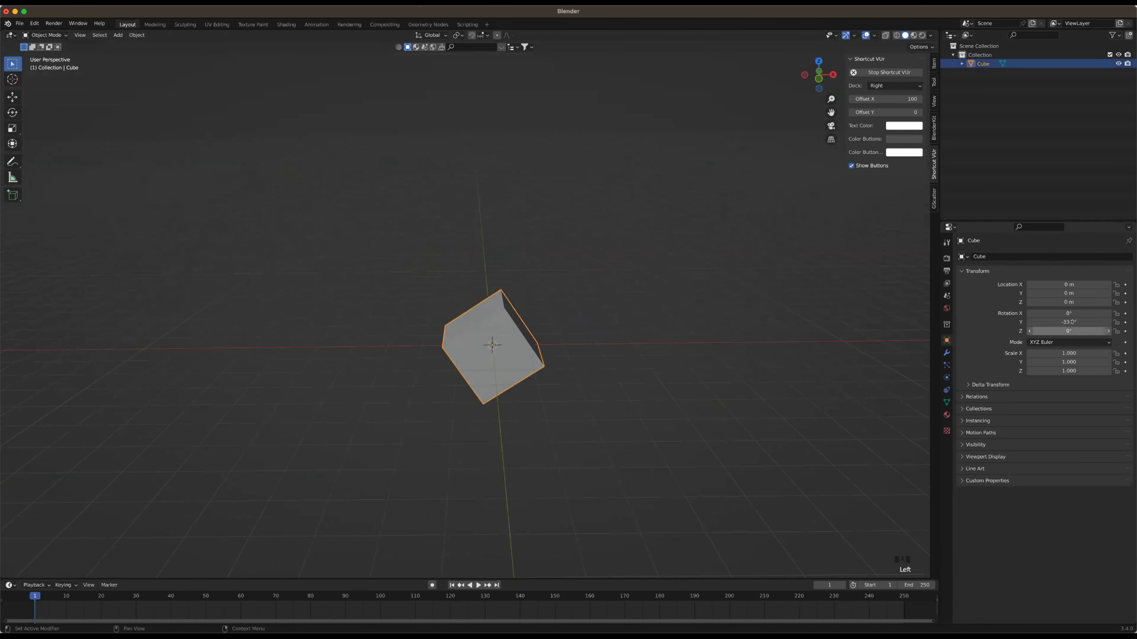
pyautogui.moveTo(848, 331); pyautogui.dragTo(1042, 344)
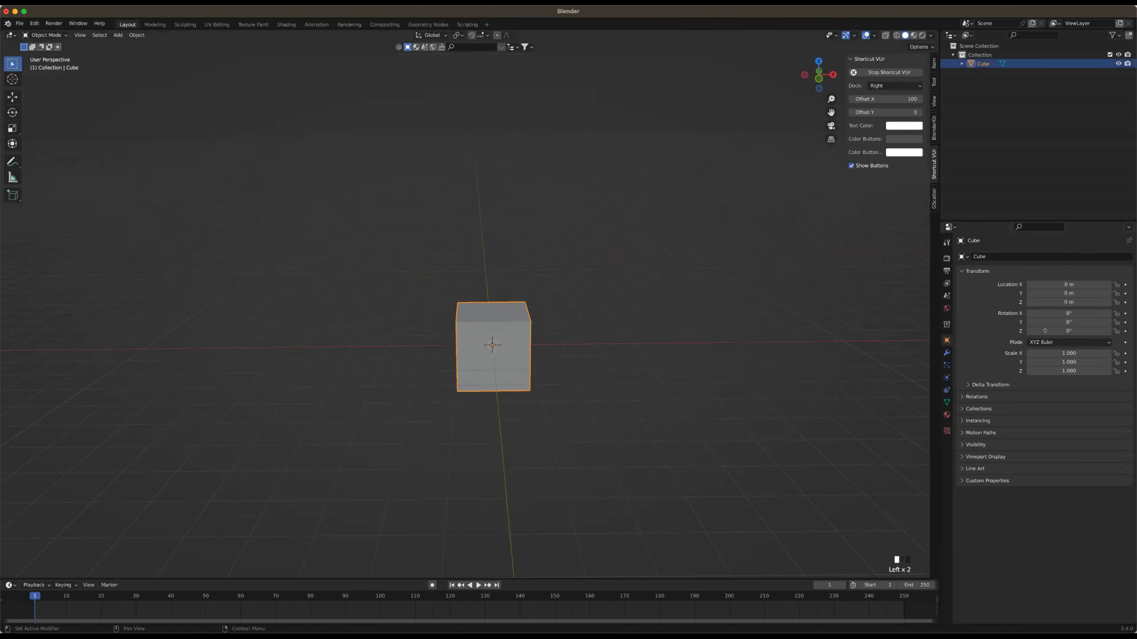
# Rotate the cube about the Z axis to about -29° and reset its Z rotation to 0°
pyautogui.moveTo(1043, 331); pyautogui.dragTo(755, 332)
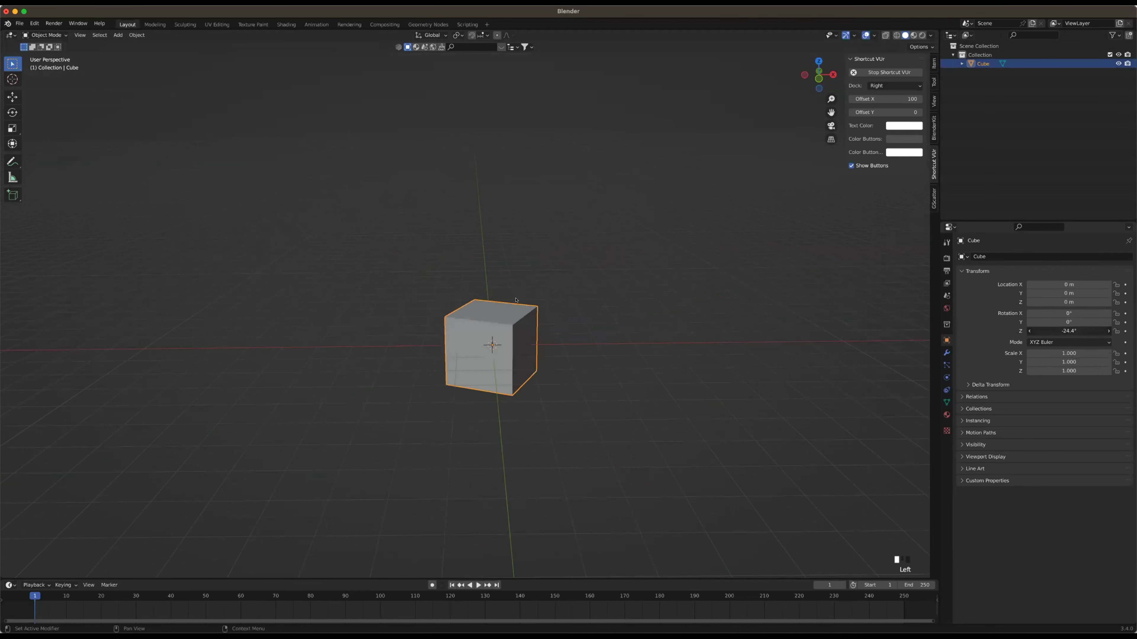
pyautogui.moveTo(516, 300); pyautogui.dragTo(508, 271)
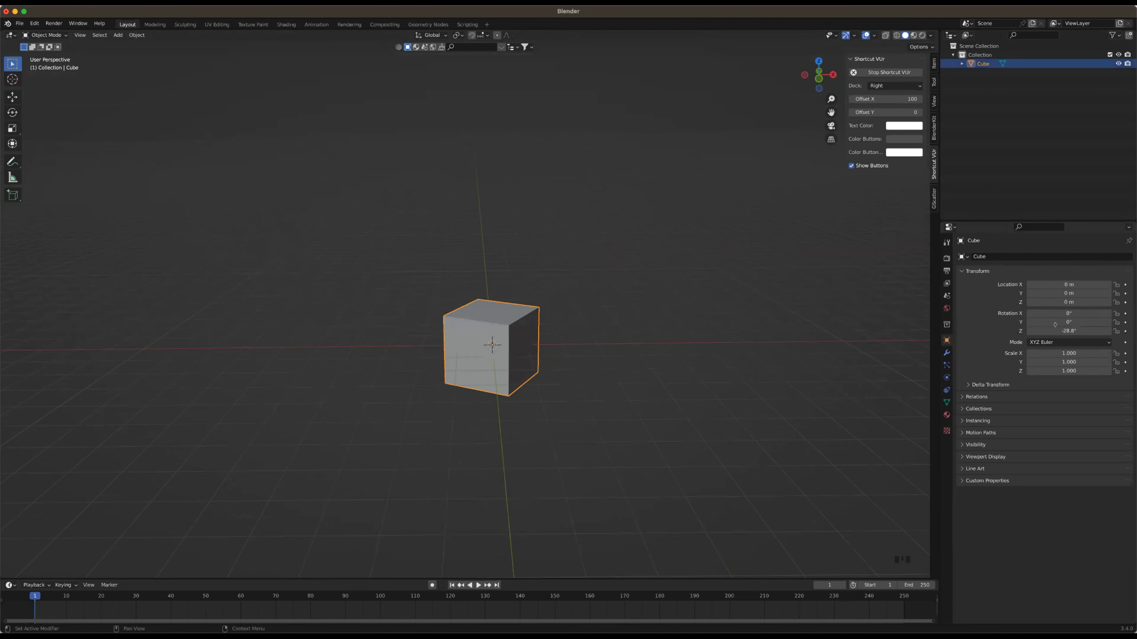
pyautogui.click(1069, 331)
pyautogui.write('0')
pyautogui.press('Return')
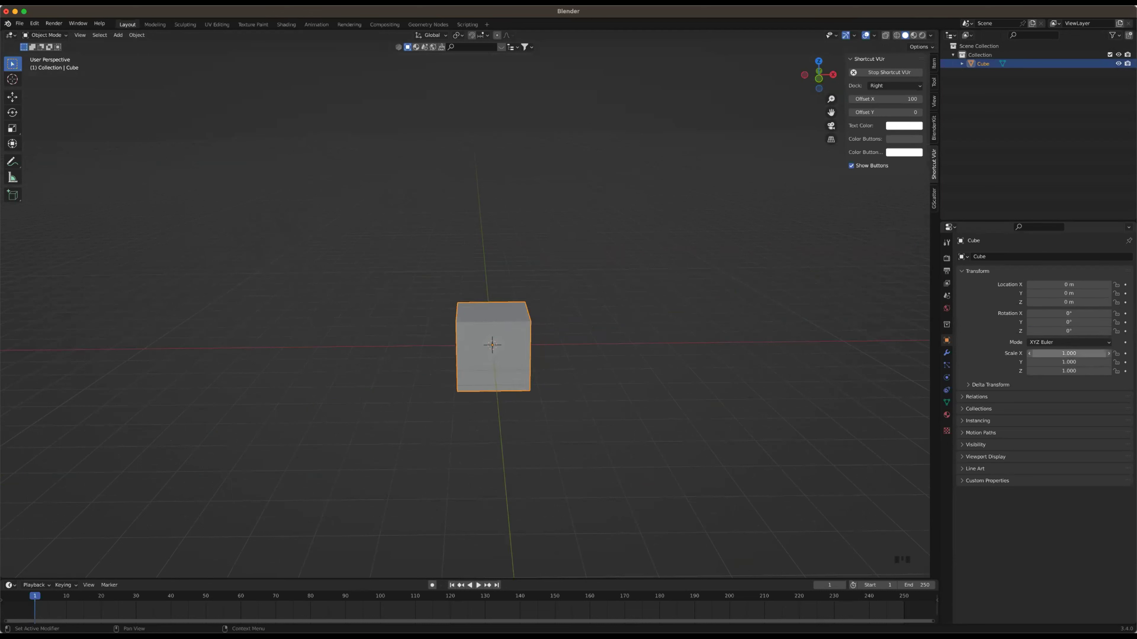
# Narrow the cube along the X axis and set its X scale back to 1
pyautogui.moveTo(1068, 353)
pyautogui.mouseDown()
pyautogui.moveTo(1101, 354)
pyautogui.moveTo(1055, 351)
pyautogui.mouseUp()
pyautogui.doubleClick(1069, 353)
pyautogui.write('1')
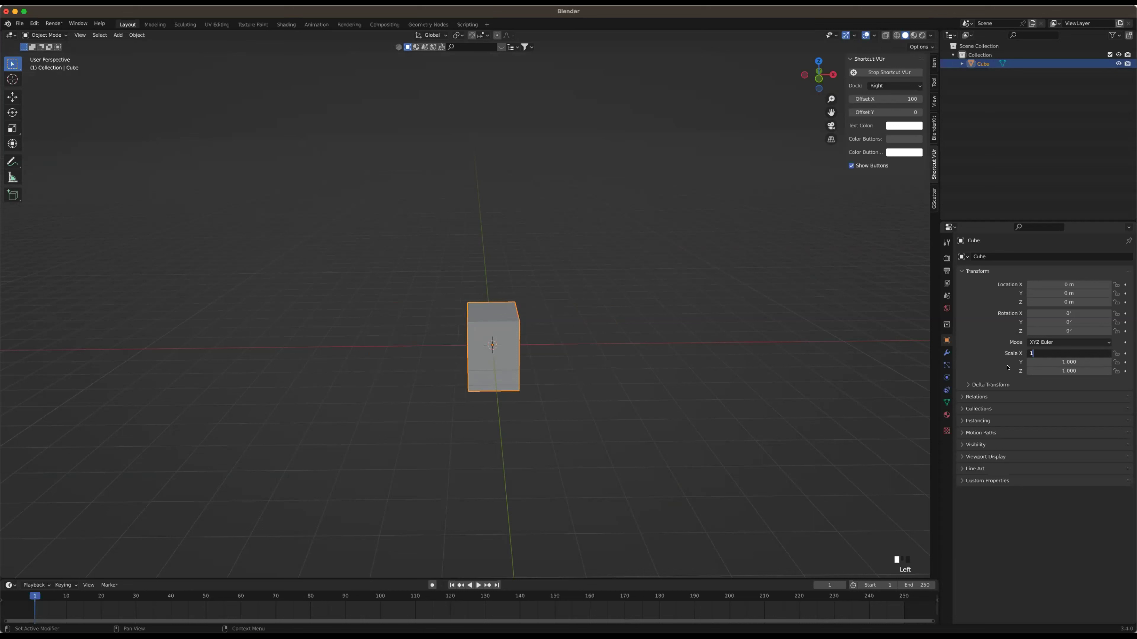
pyautogui.click(1083, 359)
# Try scaling the cube along Y and to 1.720 along Z, undo both scale changes and deselect the cube
pyautogui.moveTo(1069, 363); pyautogui.dragTo(748, 371)
pyautogui.press('super+z')
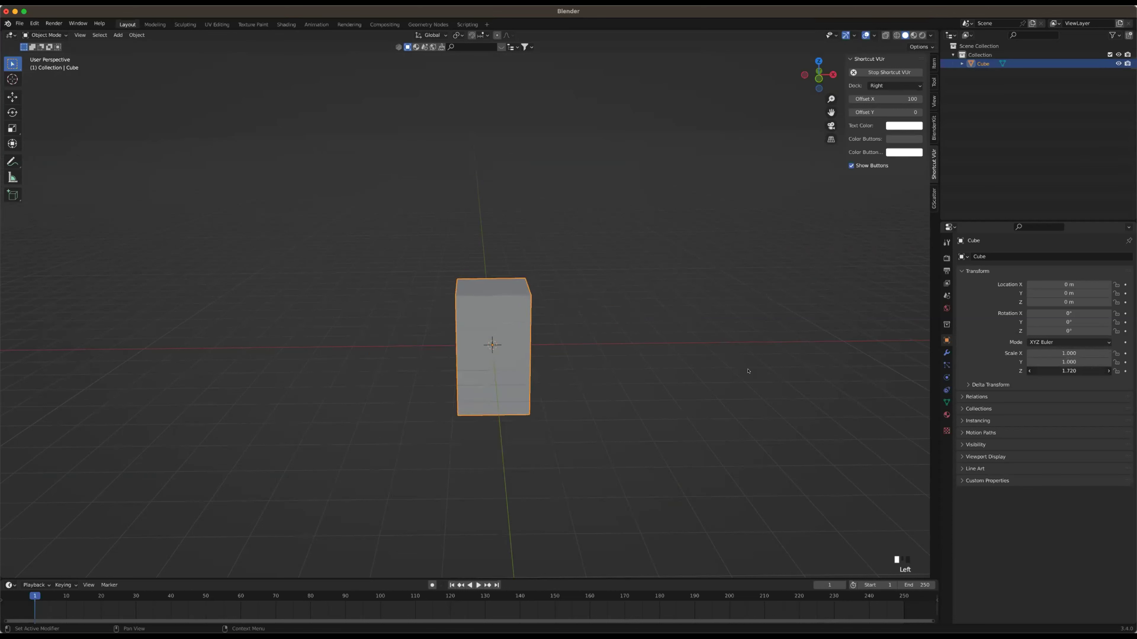
pyautogui.press('super+z')
pyautogui.click(747, 371)
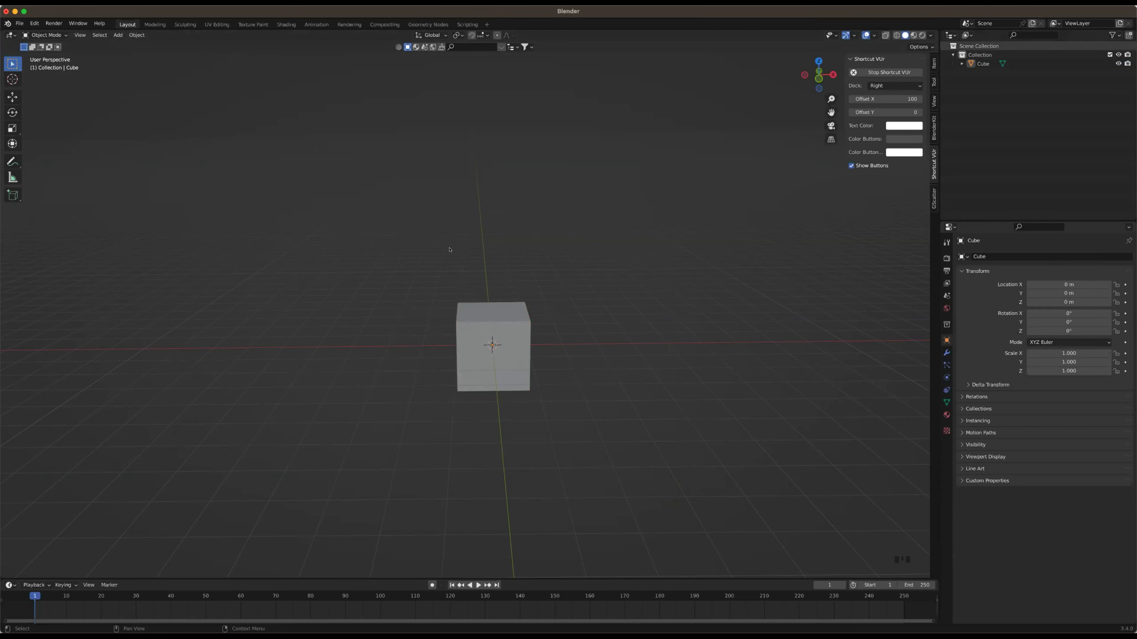
# Select the cube and move it along the X axis to about 0.64 m
pyautogui.click(524, 320)
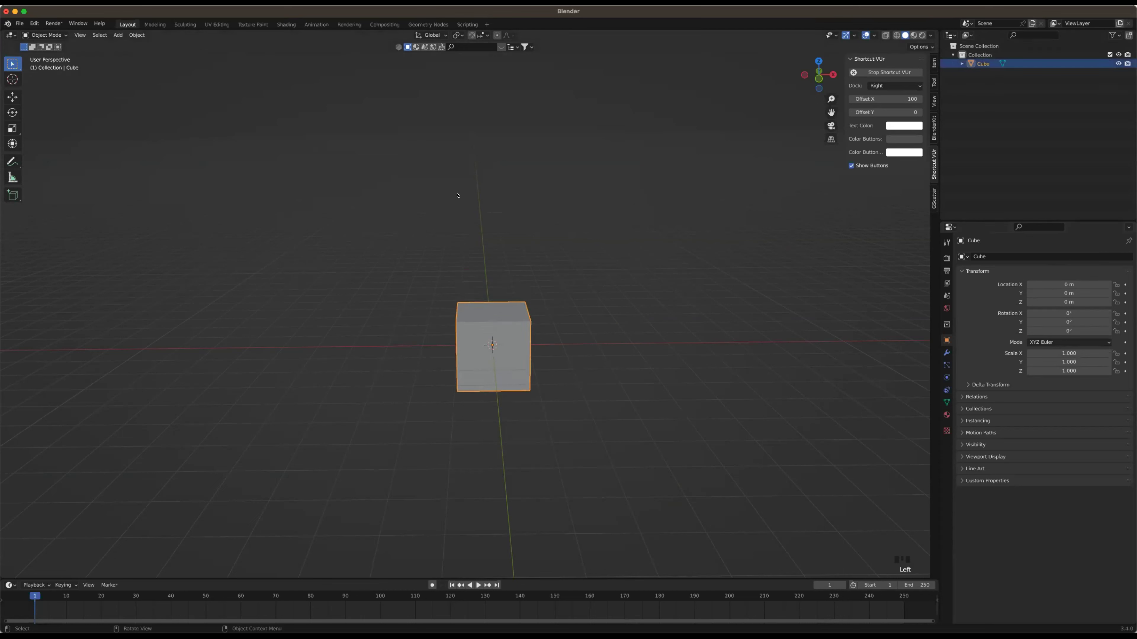
pyautogui.click(119, 35)
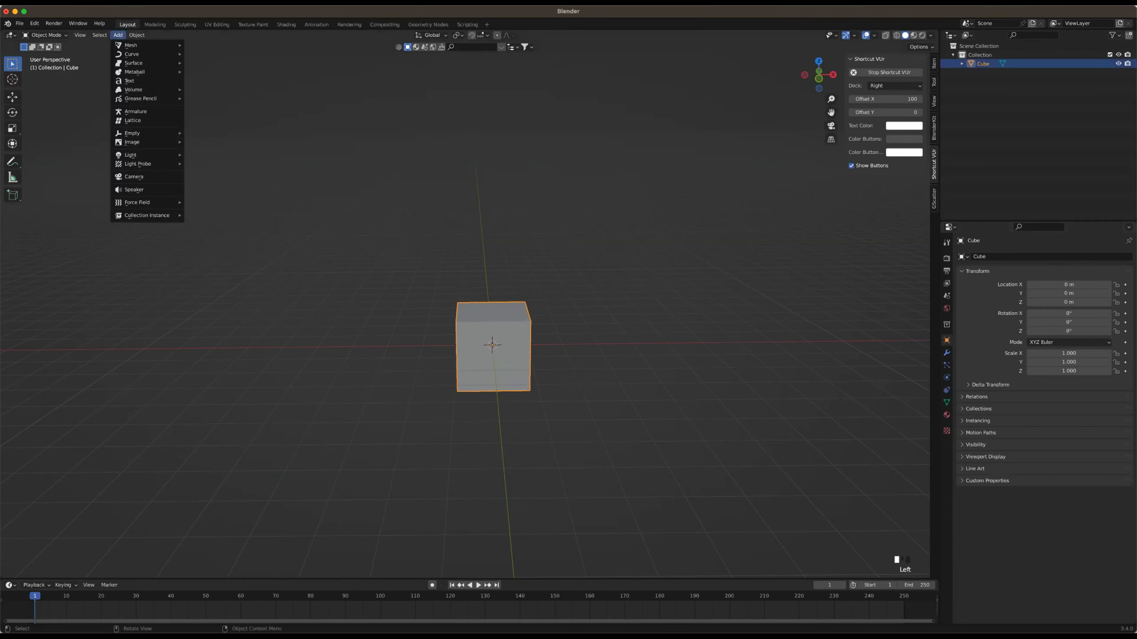
pyautogui.moveTo(157, 46)
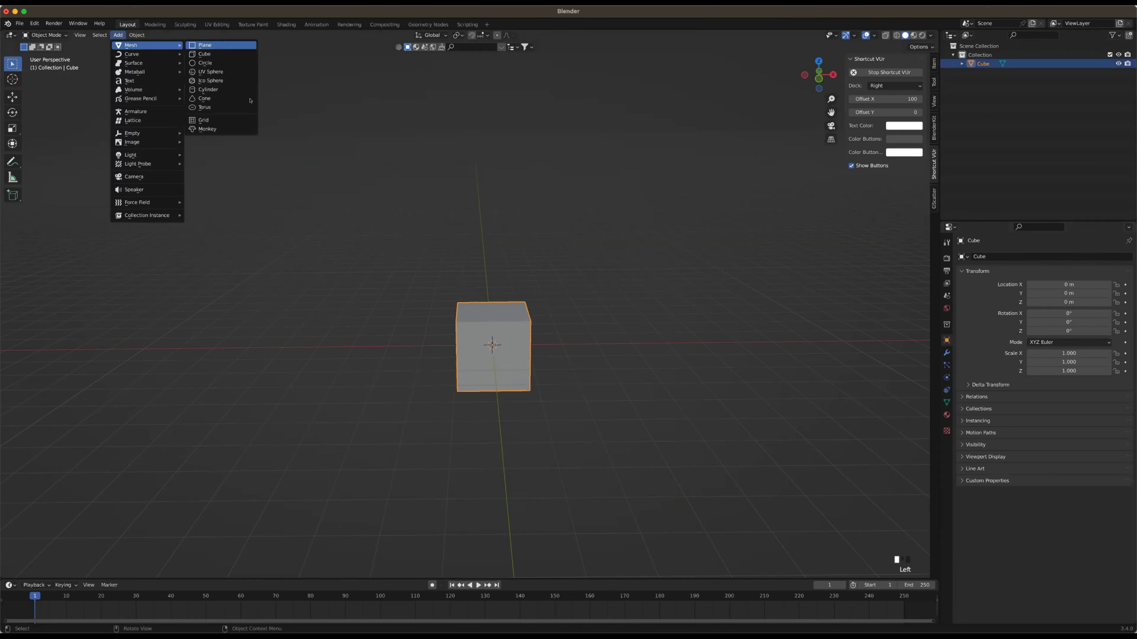
pyautogui.click(1065, 285)
pyautogui.moveTo(1064, 282); pyautogui.dragTo(1064, 282)
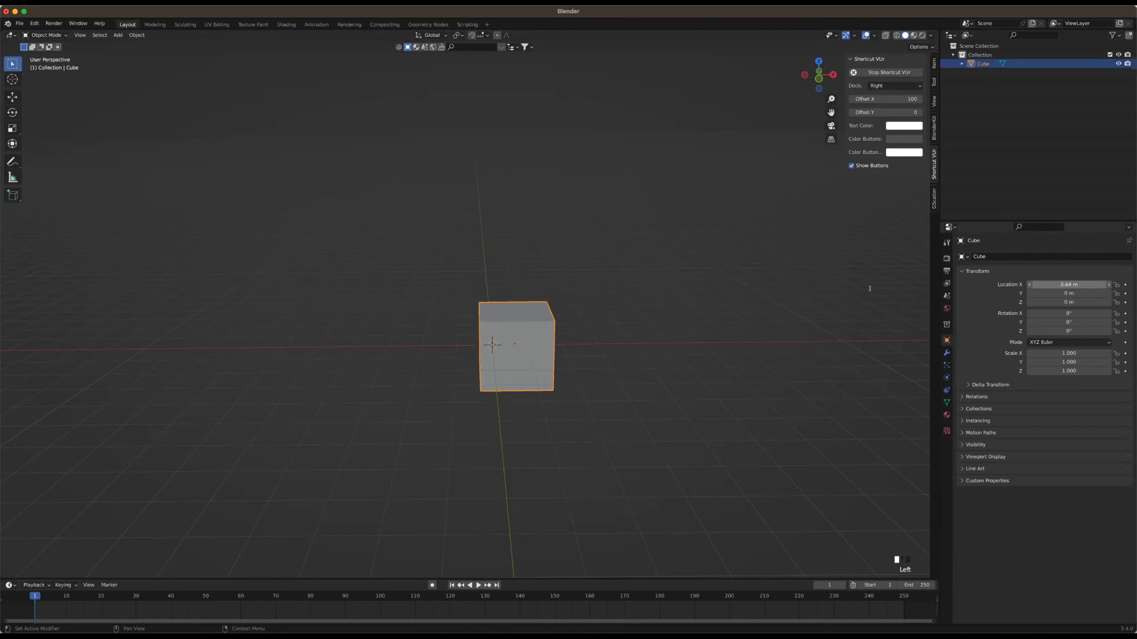
# Reset the cube's X location to 0 m and delete the cube
pyautogui.doubleClick(1069, 284)
pyautogui.write('0')
pyautogui.press('Return')
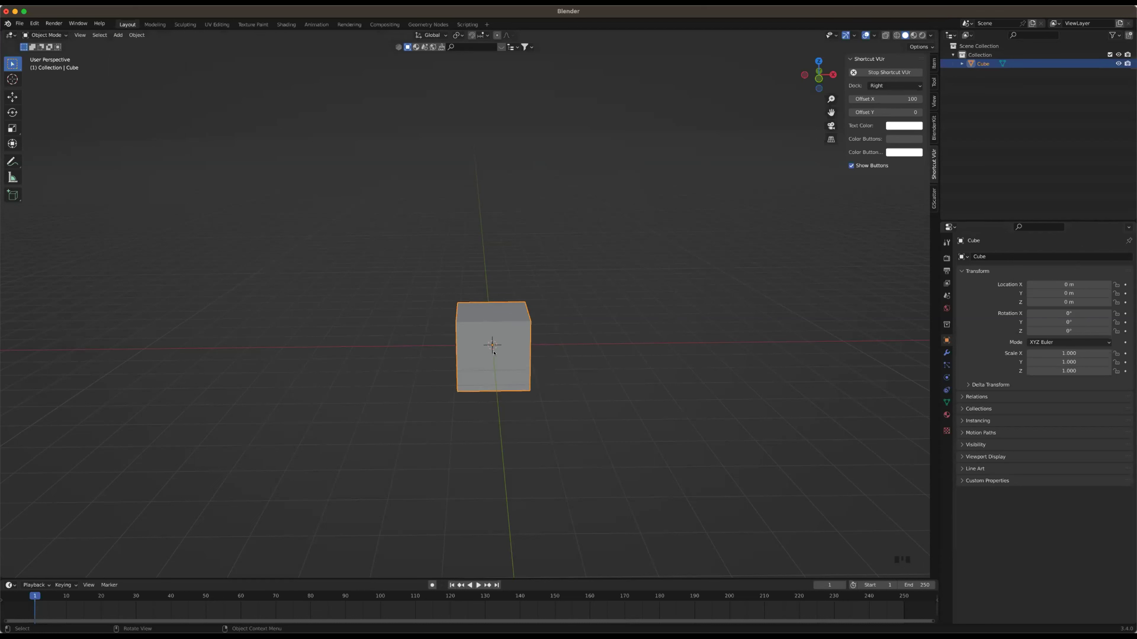
pyautogui.press('x')
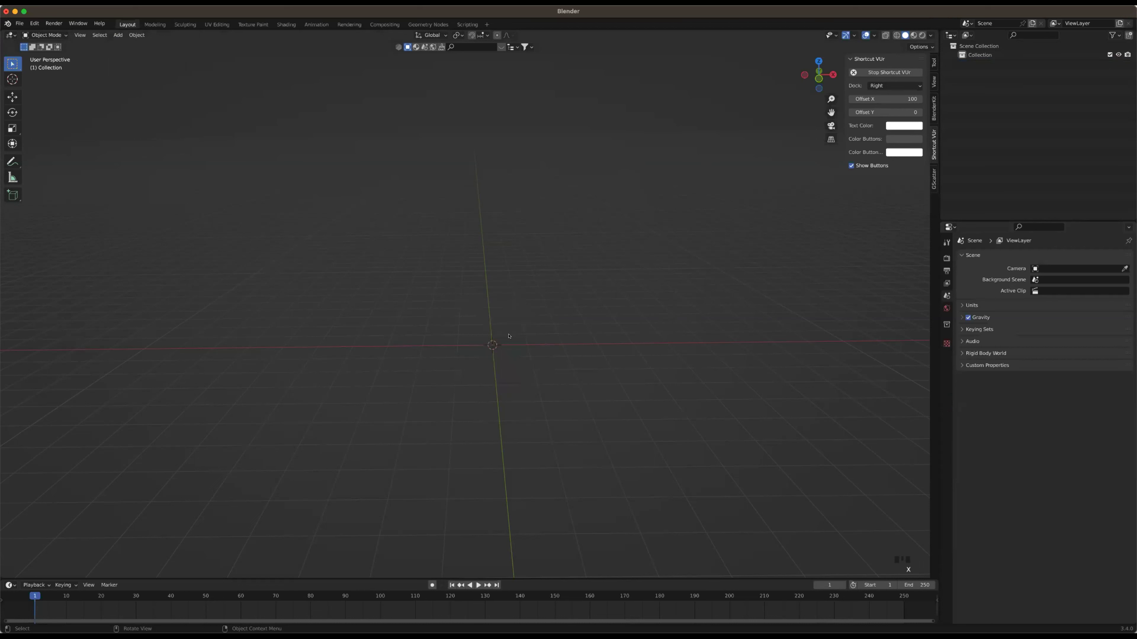
# Add a new cube mesh at the world origin
pyautogui.press('shift')
pyautogui.hotkey('shift', 'a')
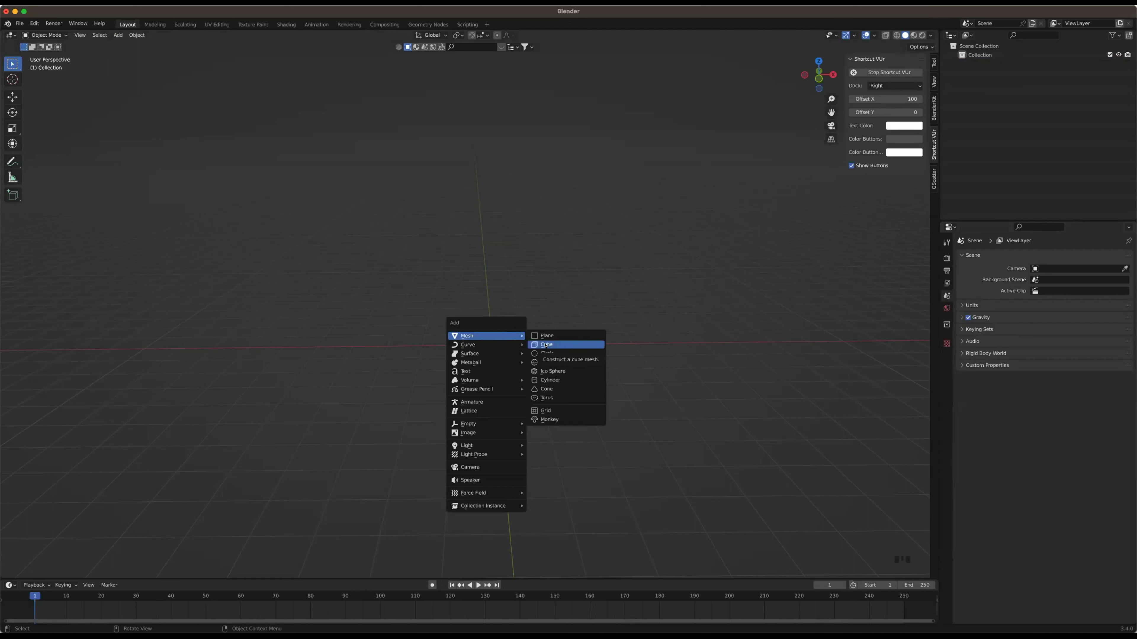
pyautogui.click(555, 344)
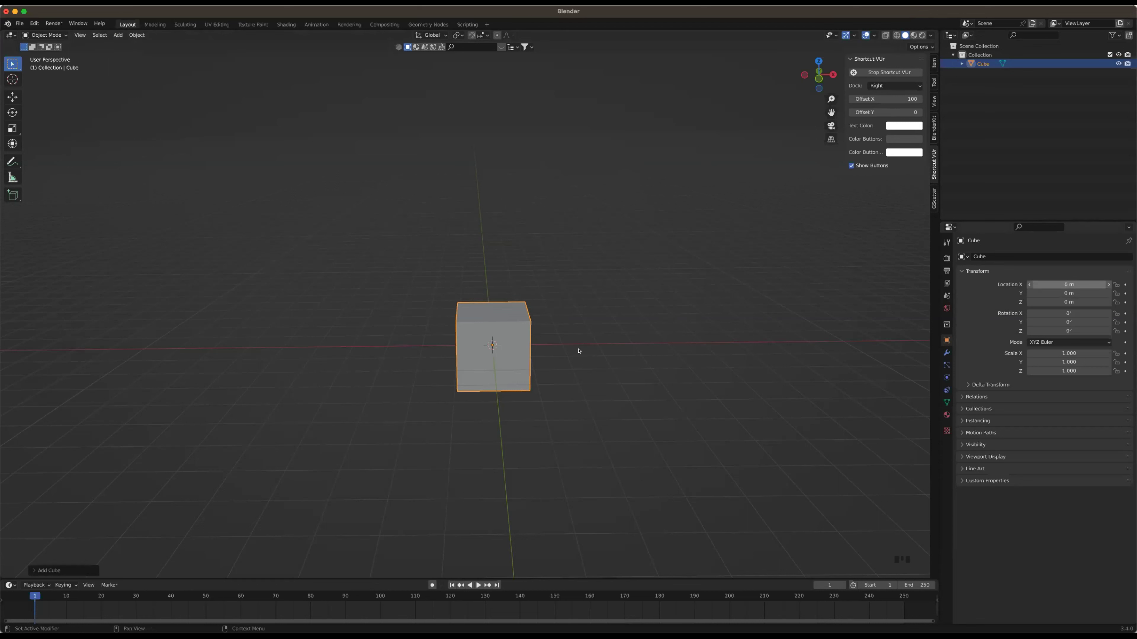
# Try moving the cube along the Z, X and Y axes, placing it at about -3.99 m on Y, and undo the move
pyautogui.press('g')
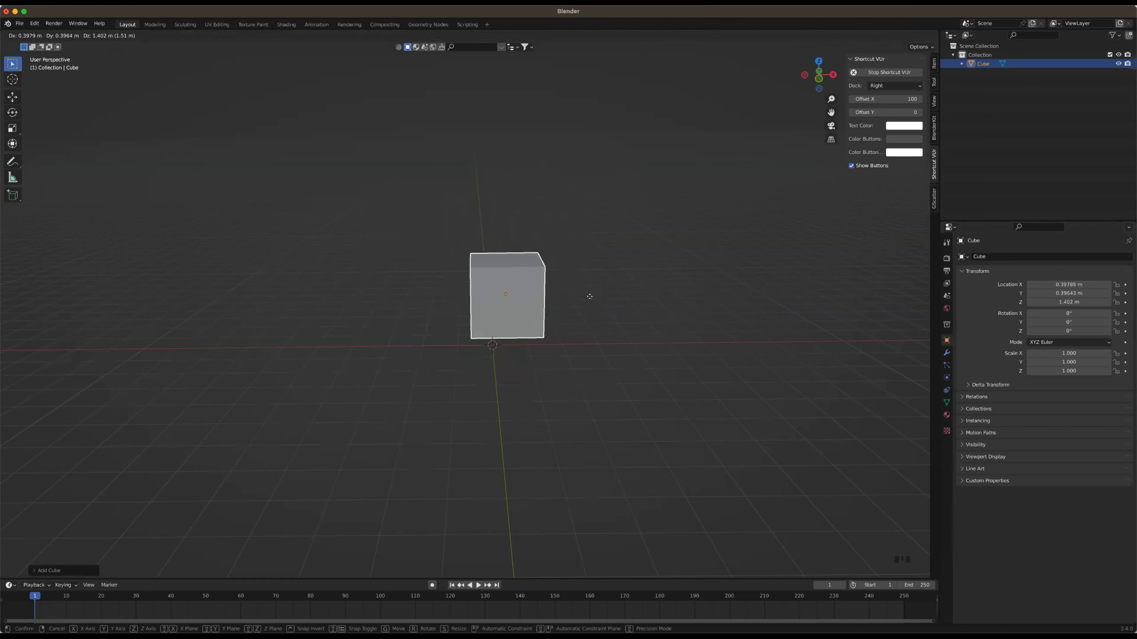
pyautogui.press('z')
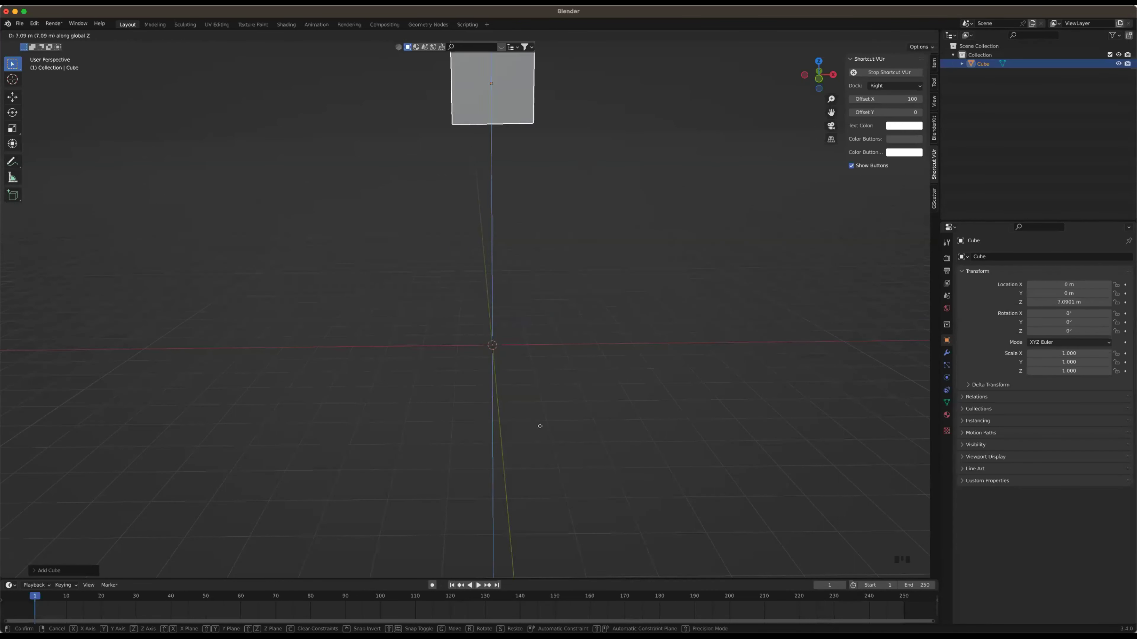
pyautogui.press('x')
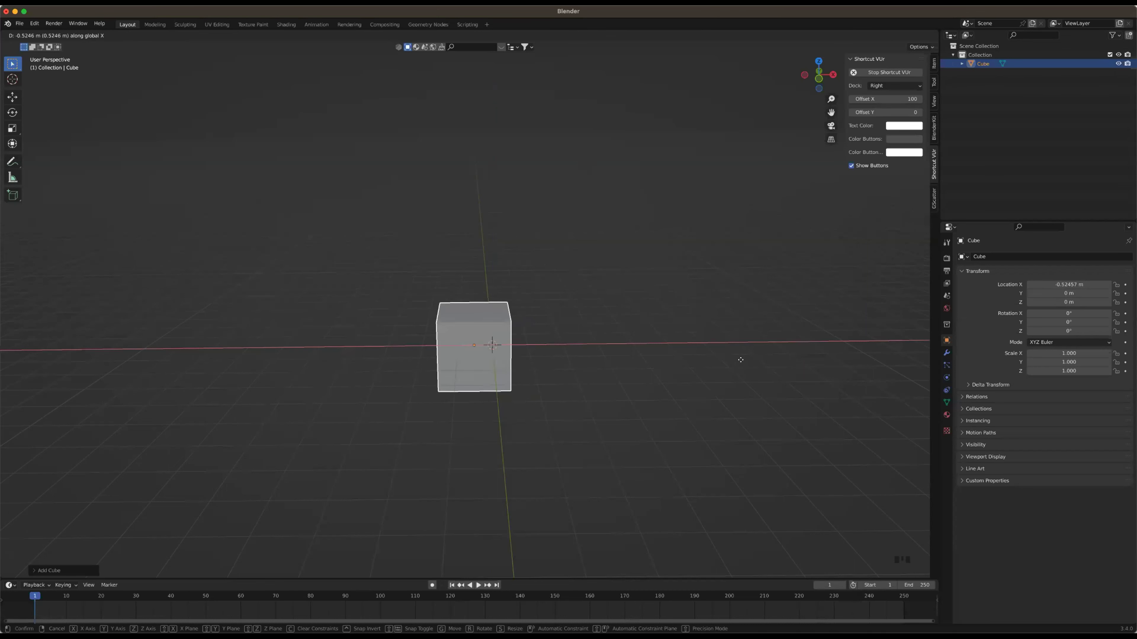
pyautogui.press('y')
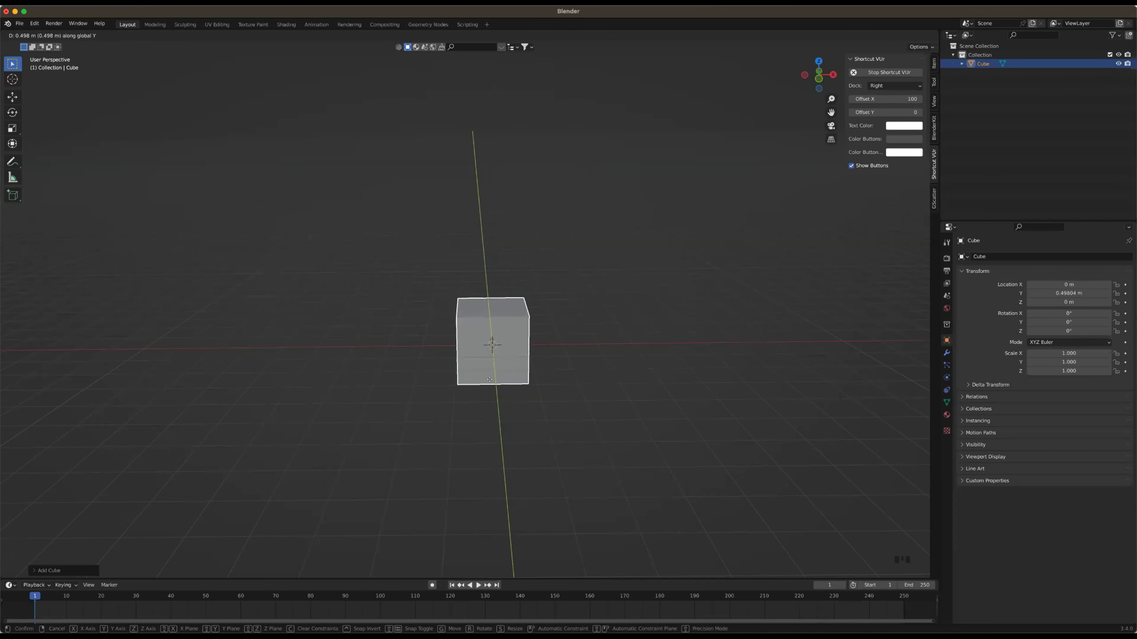
pyautogui.click(486, 402)
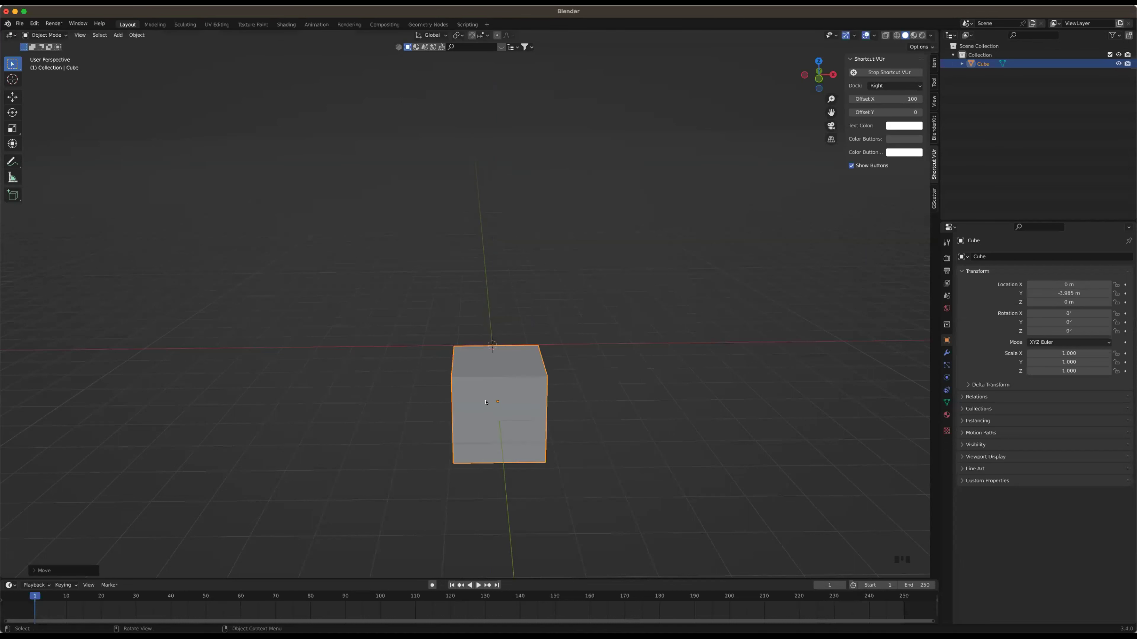
pyautogui.hotkey('ctrl', 'z')
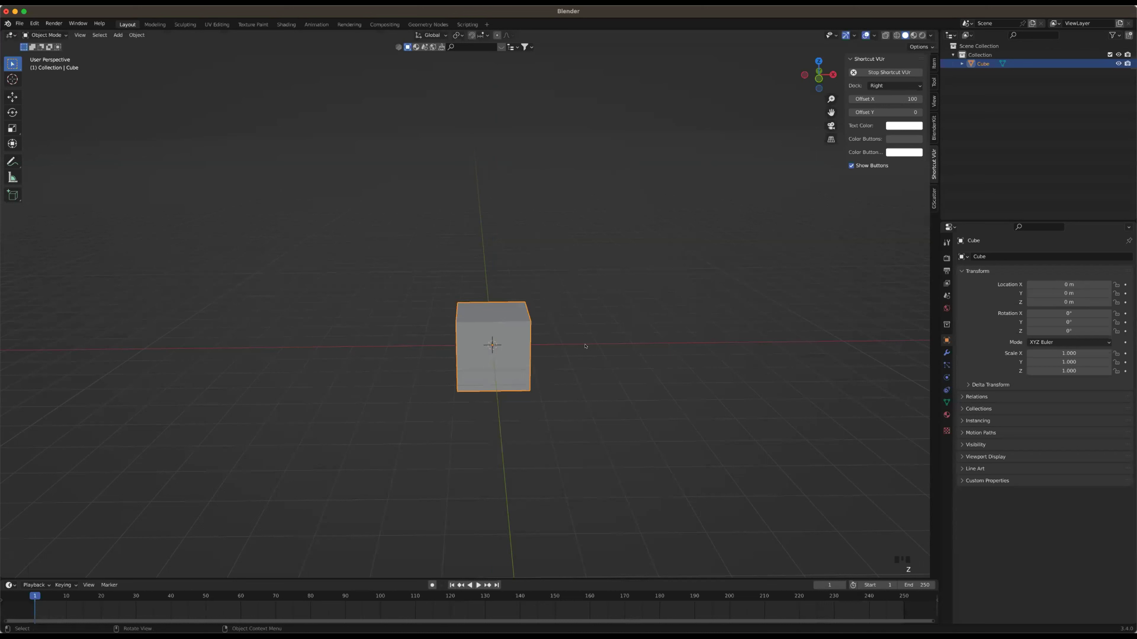
# Try rotating the cube freely, around Z and around the global X axis, and undo the rotation
pyautogui.press('r')
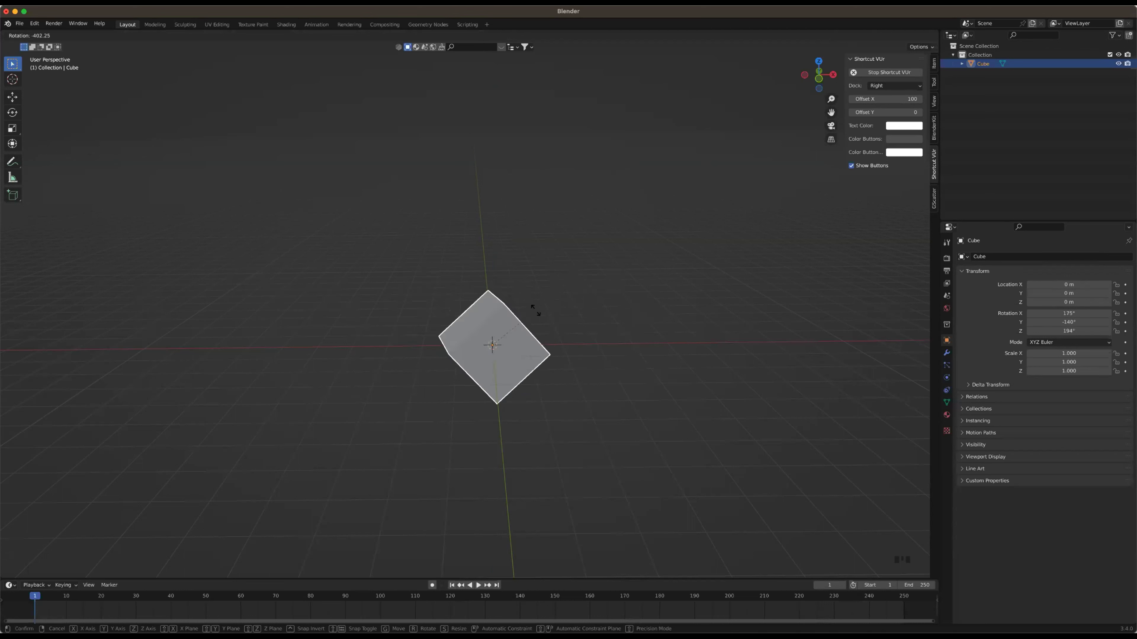
pyautogui.press('z')
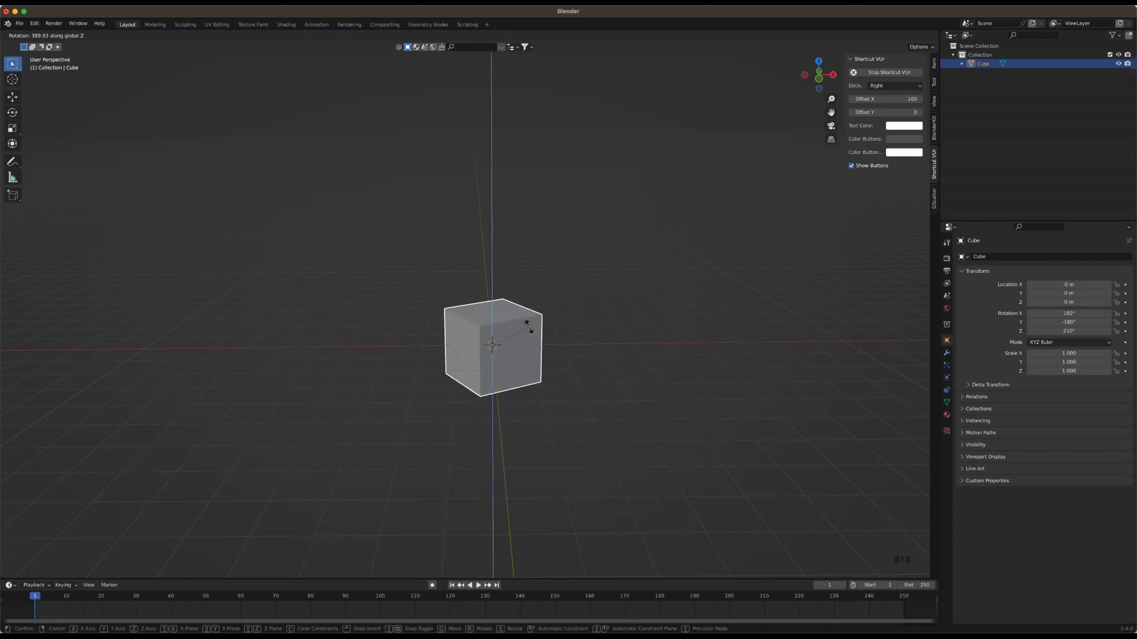
pyautogui.press('x')
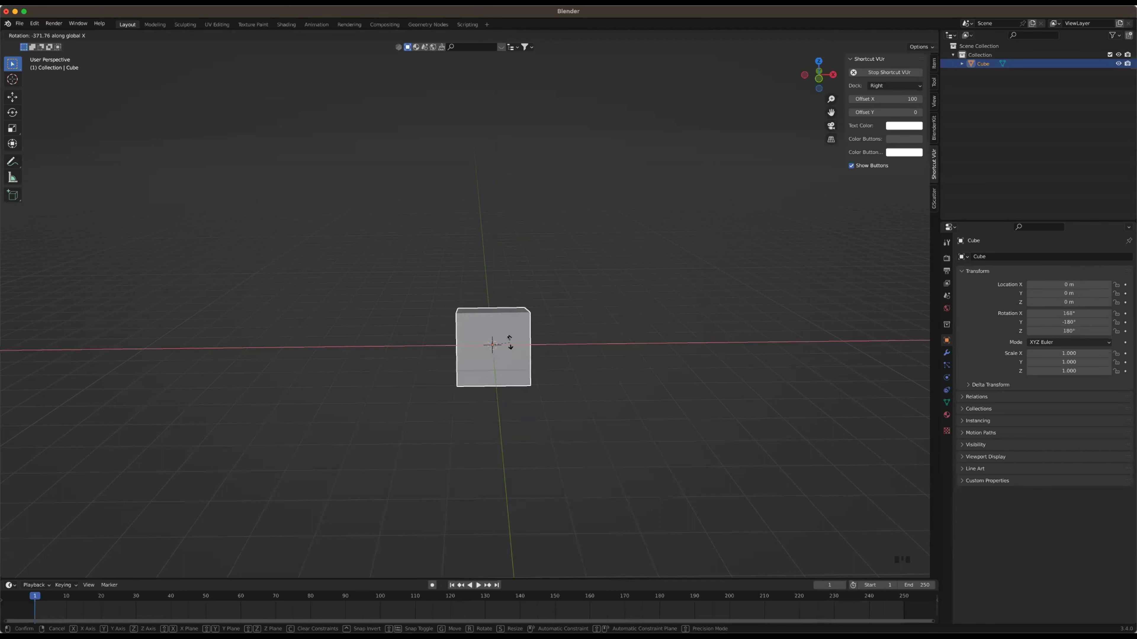
pyautogui.click(541, 351)
pyautogui.moveTo(545, 352); pyautogui.dragTo(555, 352, button='middle')
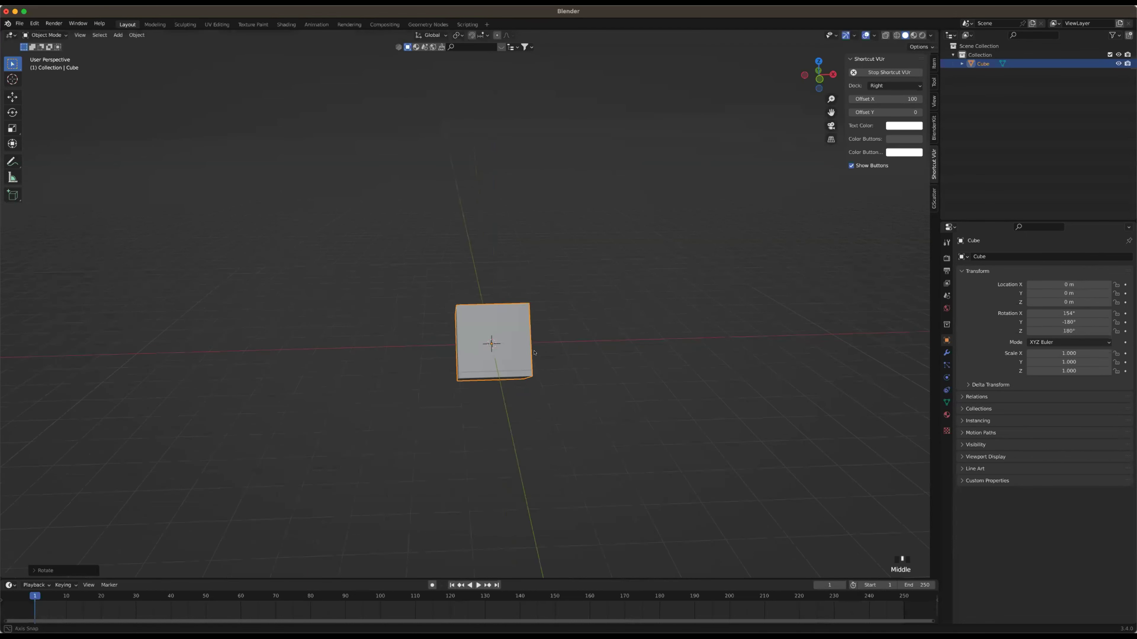
pyautogui.press('super+z')
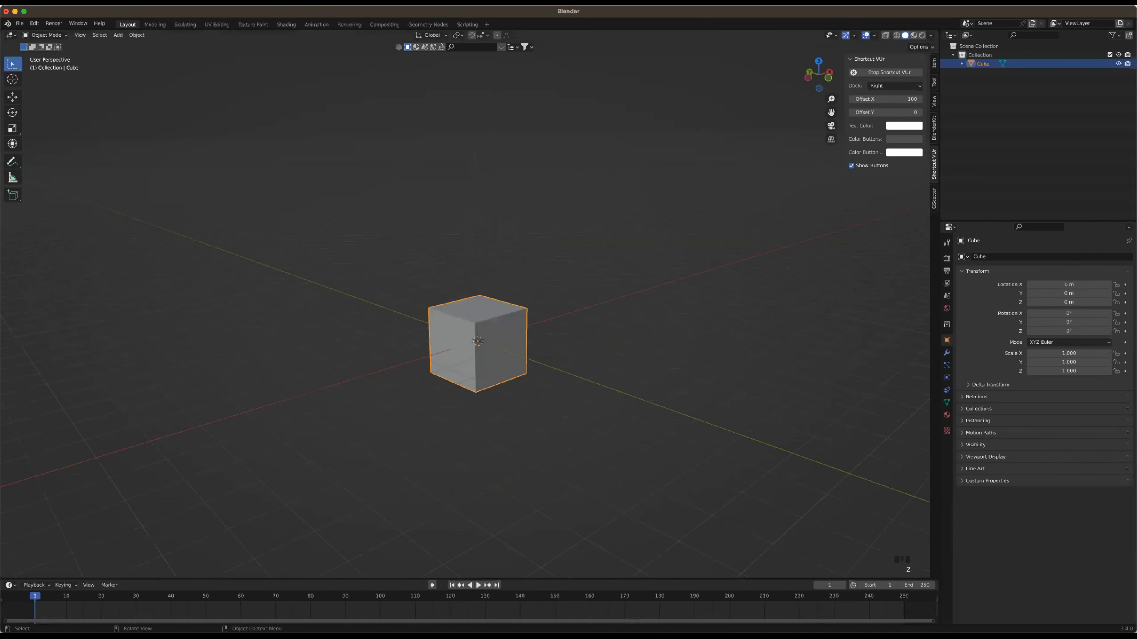
# Try rotating the cube around the global Y axis and undo the rotation
pyautogui.press('r')
pyautogui.press('y')
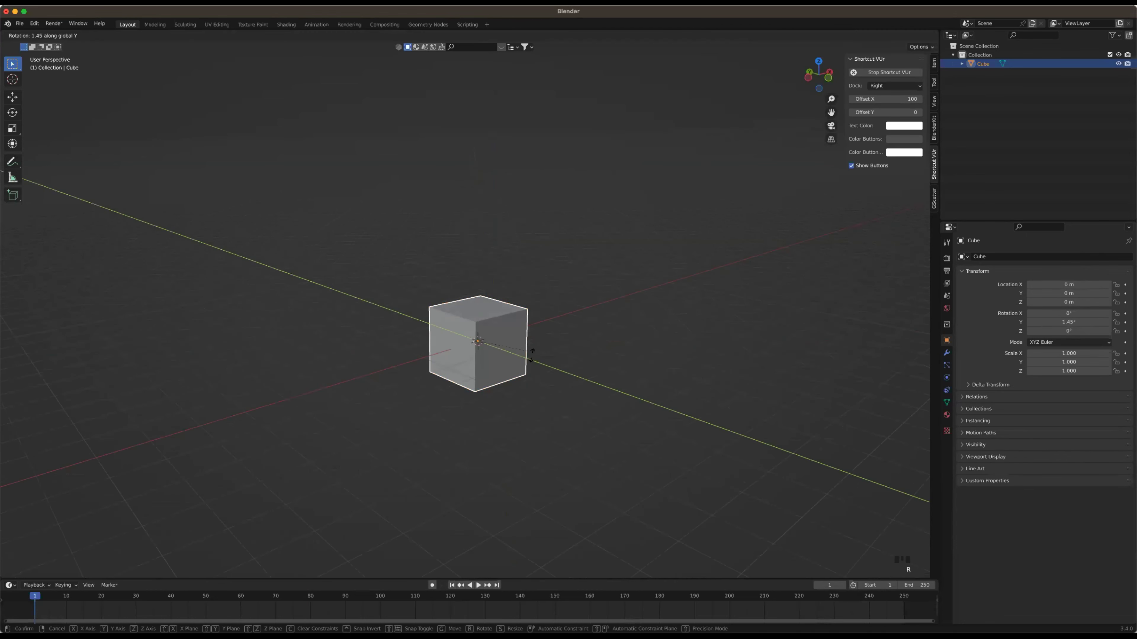
pyautogui.click(575, 349)
pyautogui.press('super+z')
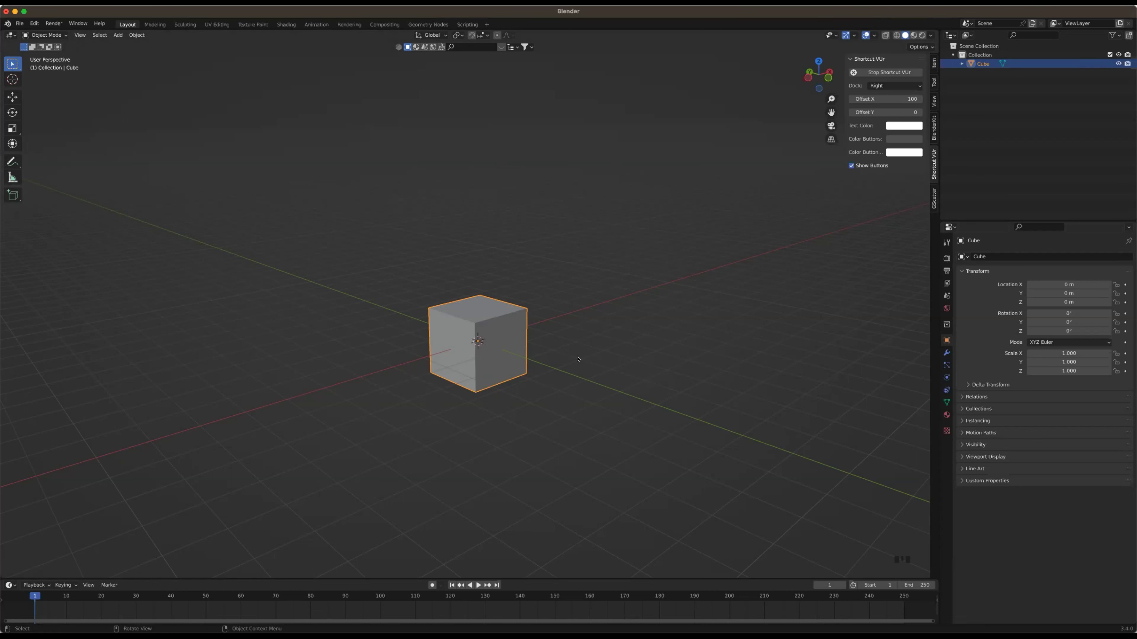
# Try scaling the cube along Y, X and Z, ending at about 2.712 along Z, and undo the scaling
pyautogui.moveTo(578, 358); pyautogui.dragTo(571, 394, button='middle')
pyautogui.moveTo(679, 278); pyautogui.dragTo(587, 236, button='middle')
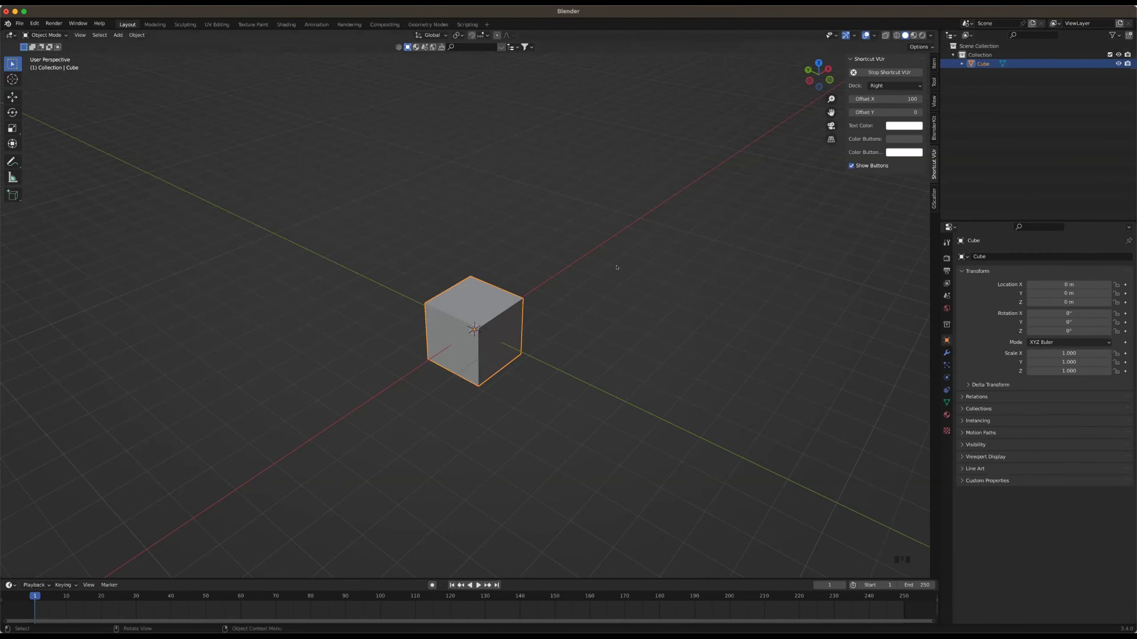
pyautogui.scroll(1, 615, 296)
pyautogui.moveTo(606, 295); pyautogui.dragTo(586, 331, button='middle')
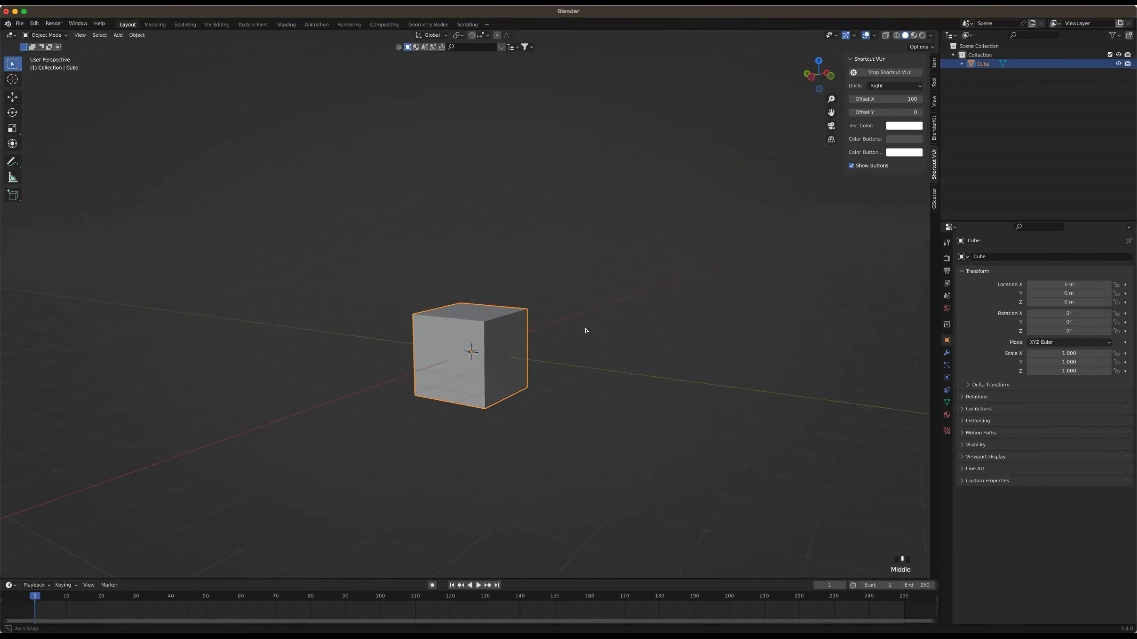
pyautogui.moveTo(627, 294); pyautogui.dragTo(627, 295, button='middle')
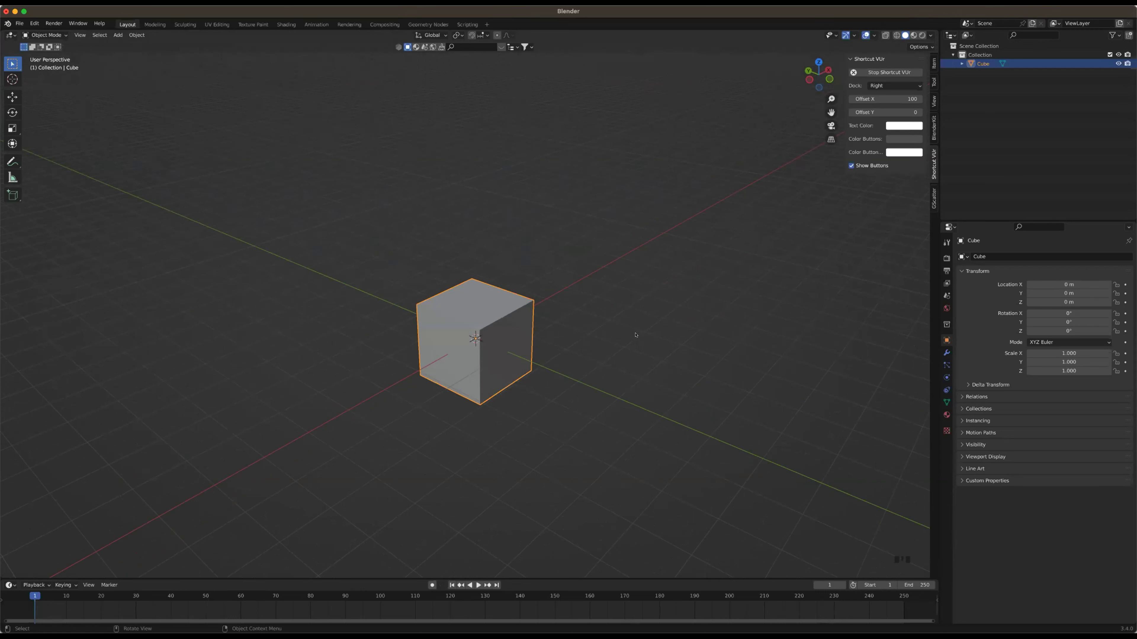
pyautogui.click(516, 345)
pyautogui.press('s')
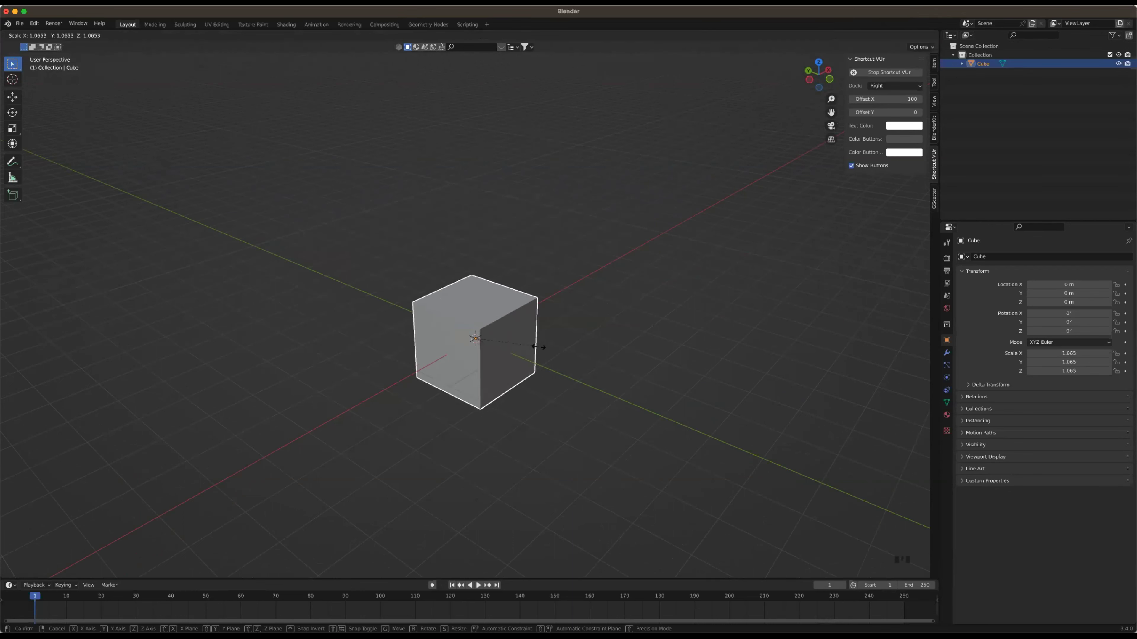
pyautogui.press('y')
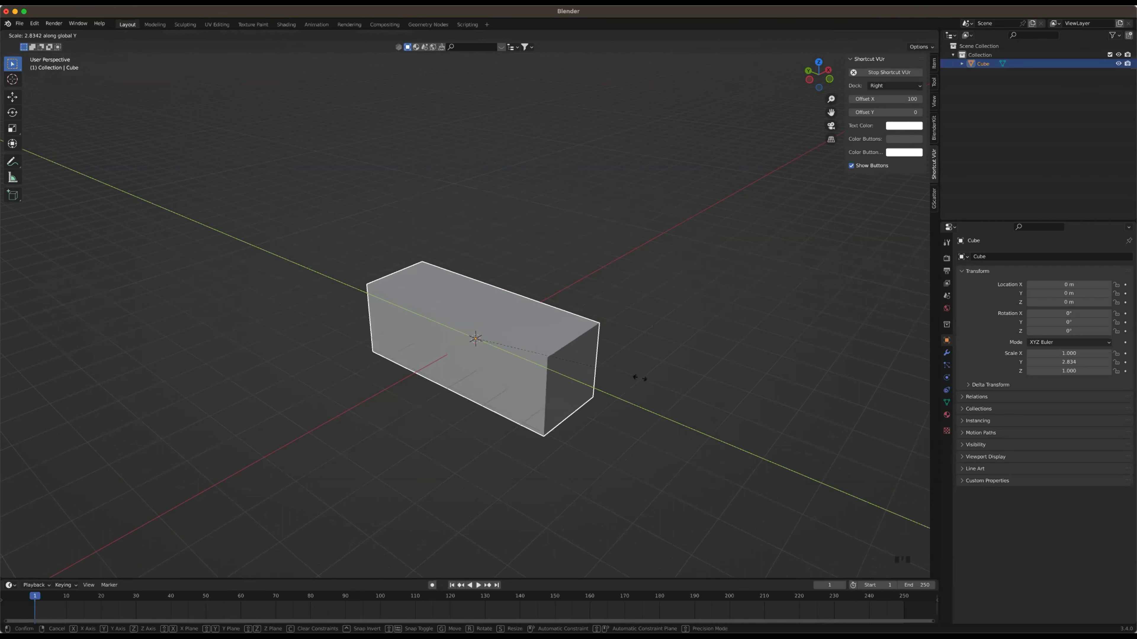
pyautogui.press('x')
pyautogui.press('z')
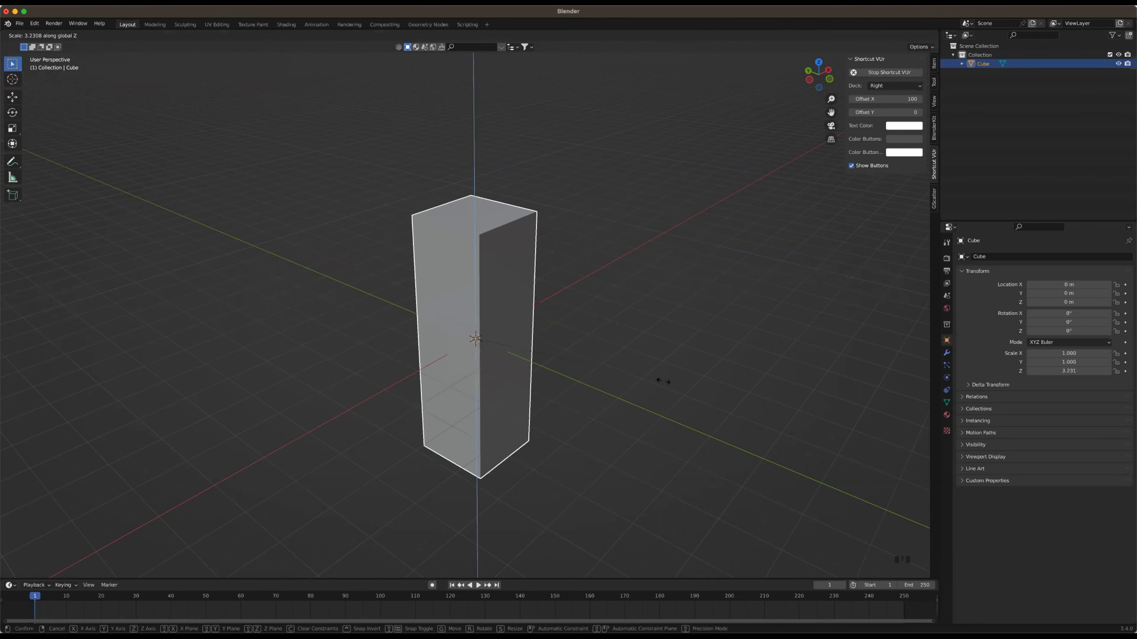
pyautogui.click(634, 365)
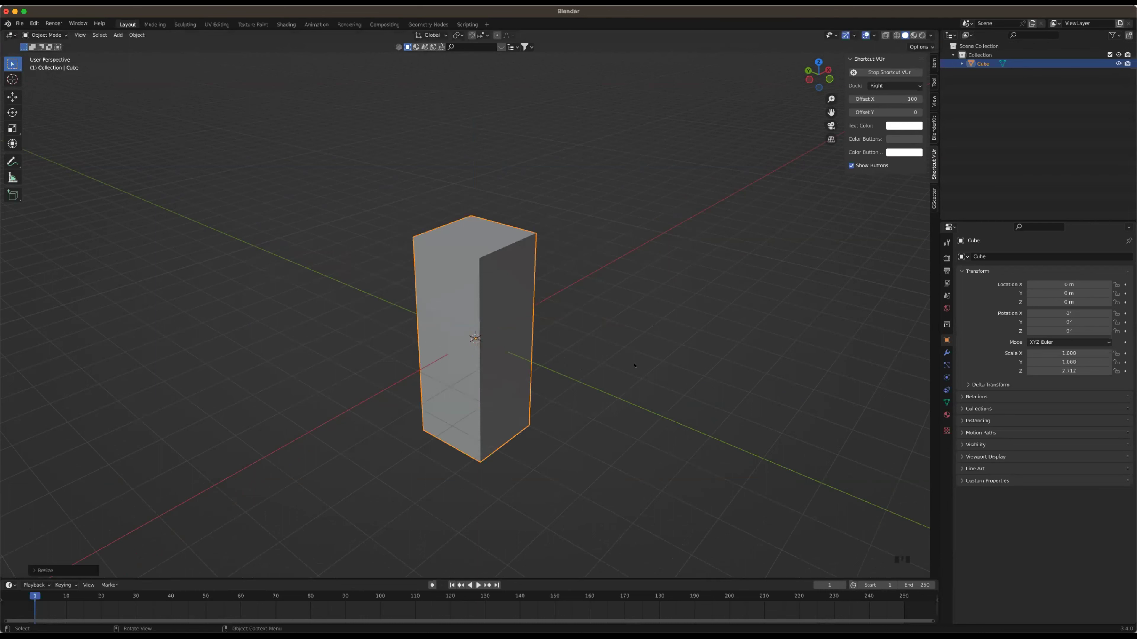
pyautogui.hotkey('ctrl', 'z')
# Select the cube and examine from above and below how it sits relative to the grid floor
pyautogui.scroll(-2, 488, 330)
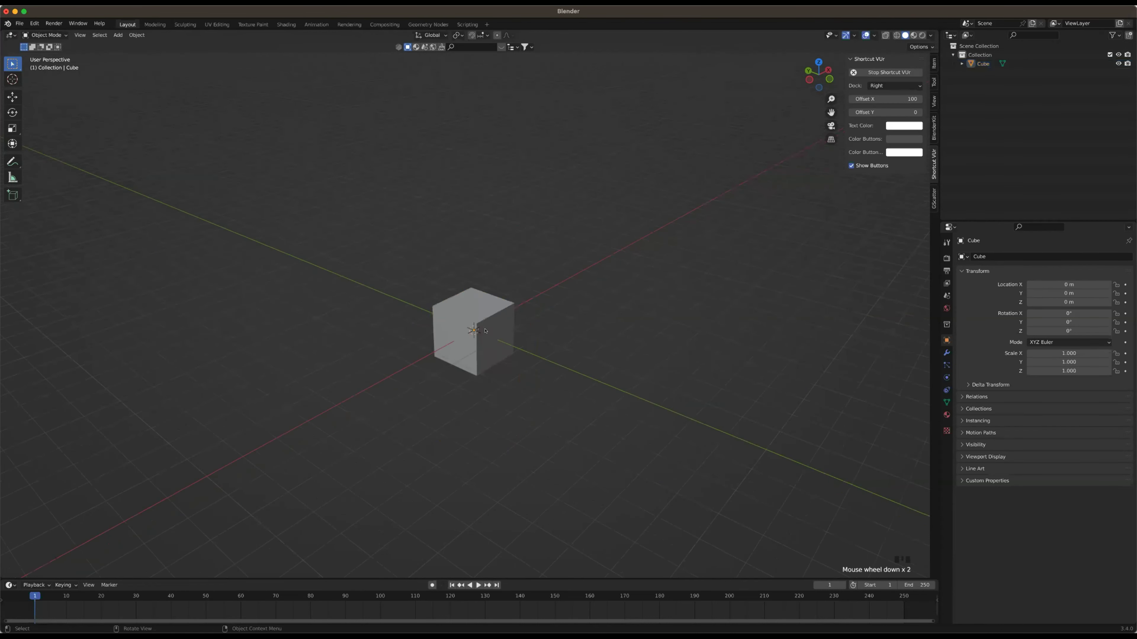
pyautogui.click(489, 330)
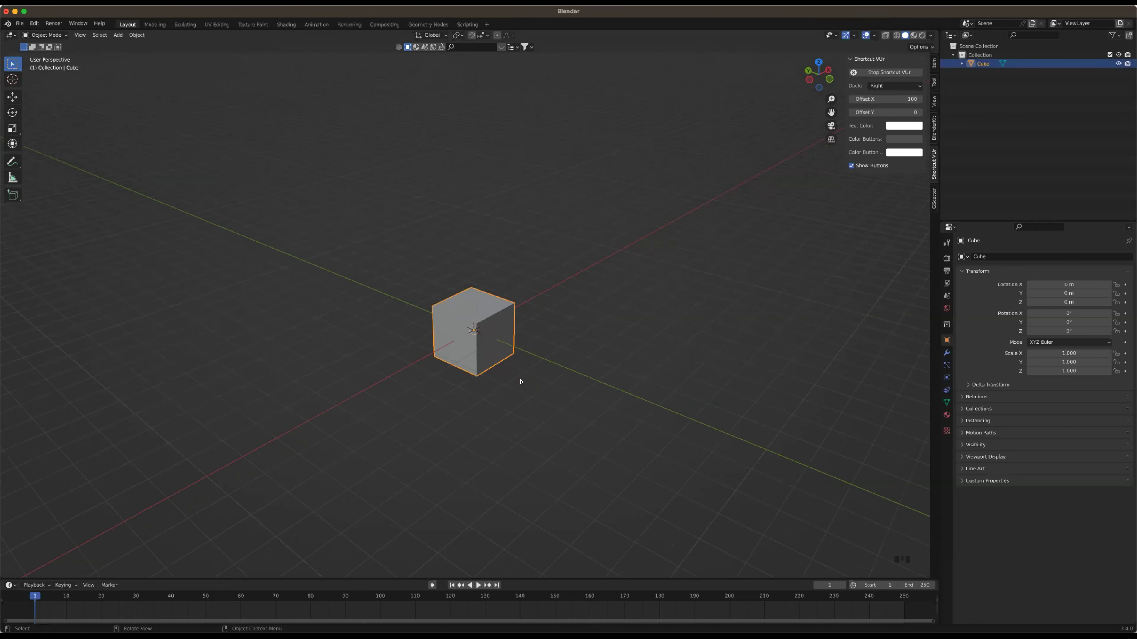
pyautogui.scroll(3, 520, 381)
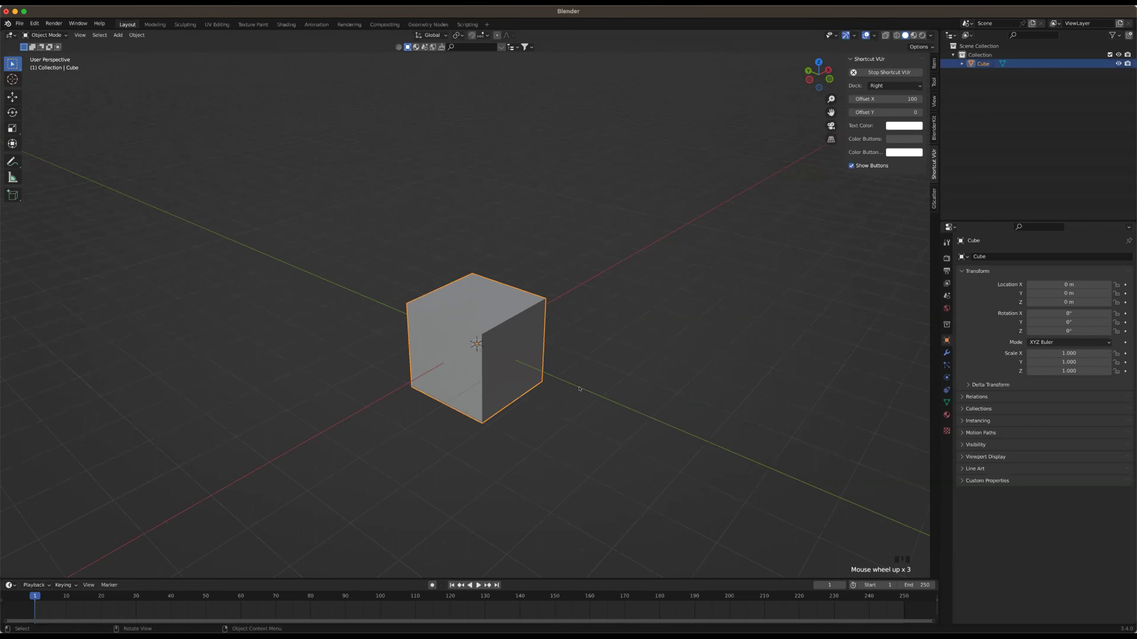
pyautogui.moveTo(579, 389); pyautogui.dragTo(571, 387, button='middle')
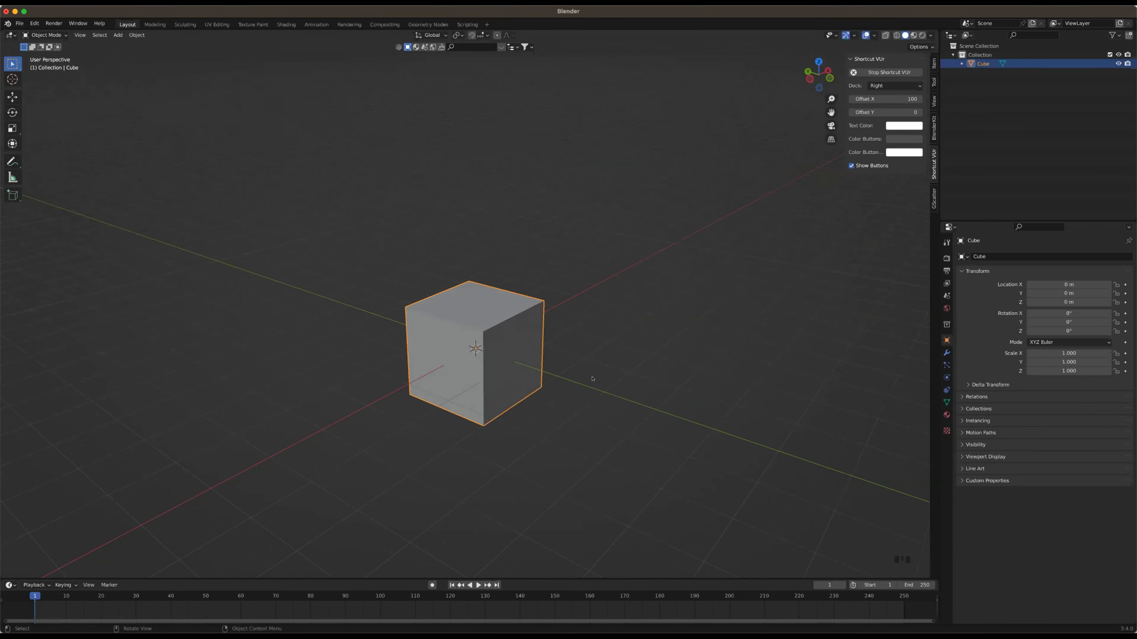
pyautogui.scroll(-1, 599, 394)
pyautogui.scroll(-1, 586, 385)
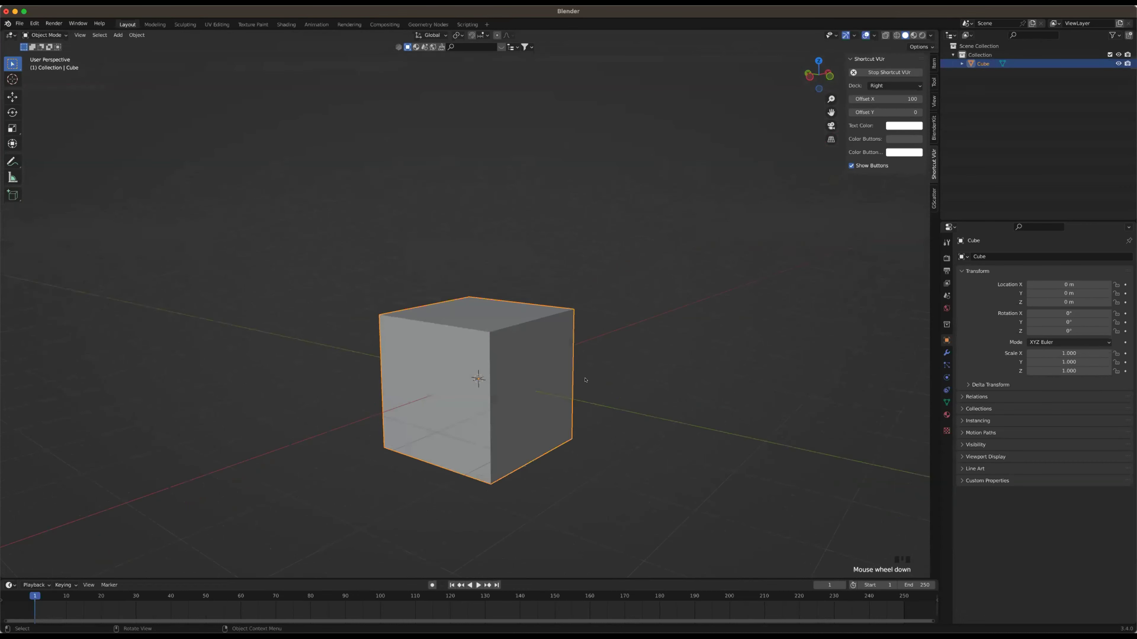
pyautogui.scroll(-1, 495, 370)
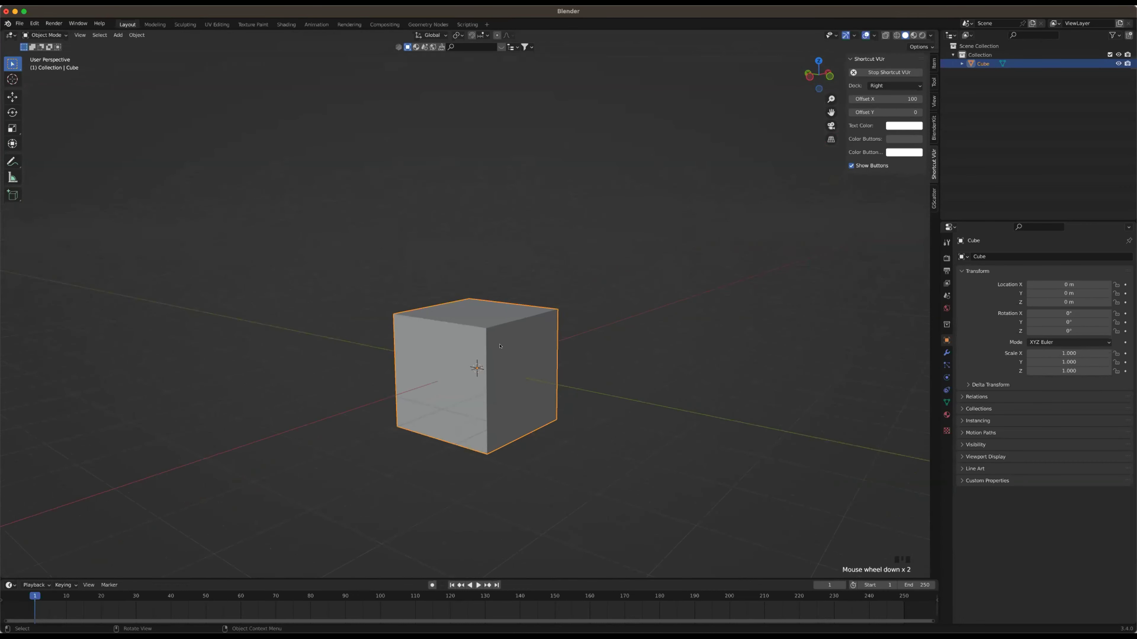
pyautogui.moveTo(692, 287); pyautogui.dragTo(648, 336, button='middle')
pyautogui.moveTo(609, 286); pyautogui.dragTo(643, 302, button='middle')
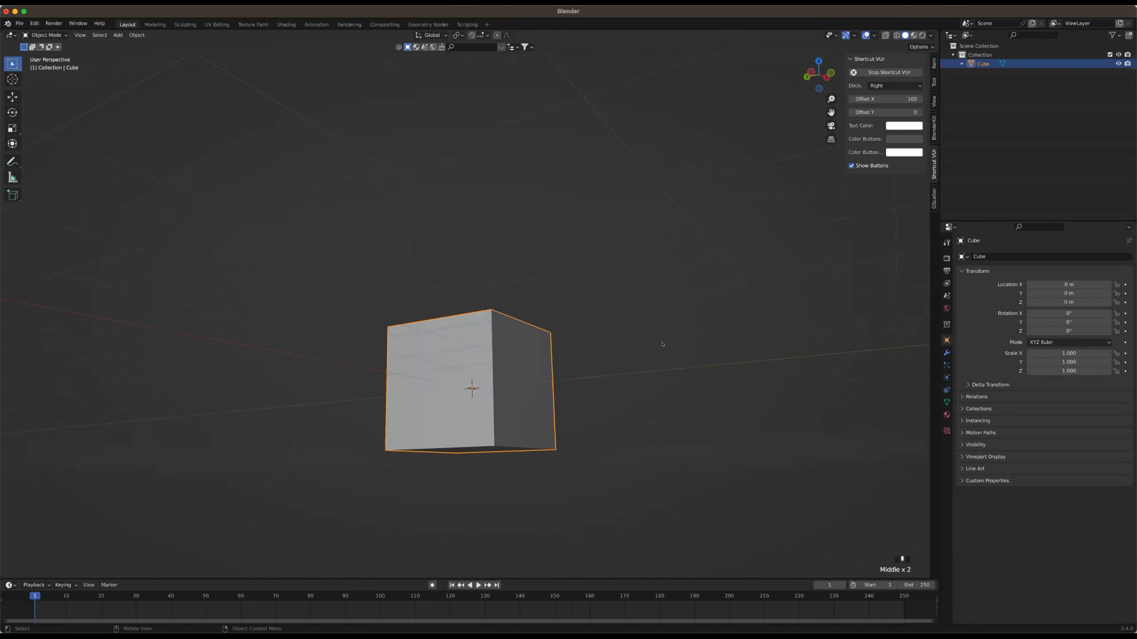
pyautogui.moveTo(631, 405); pyautogui.dragTo(629, 339, button='middle')
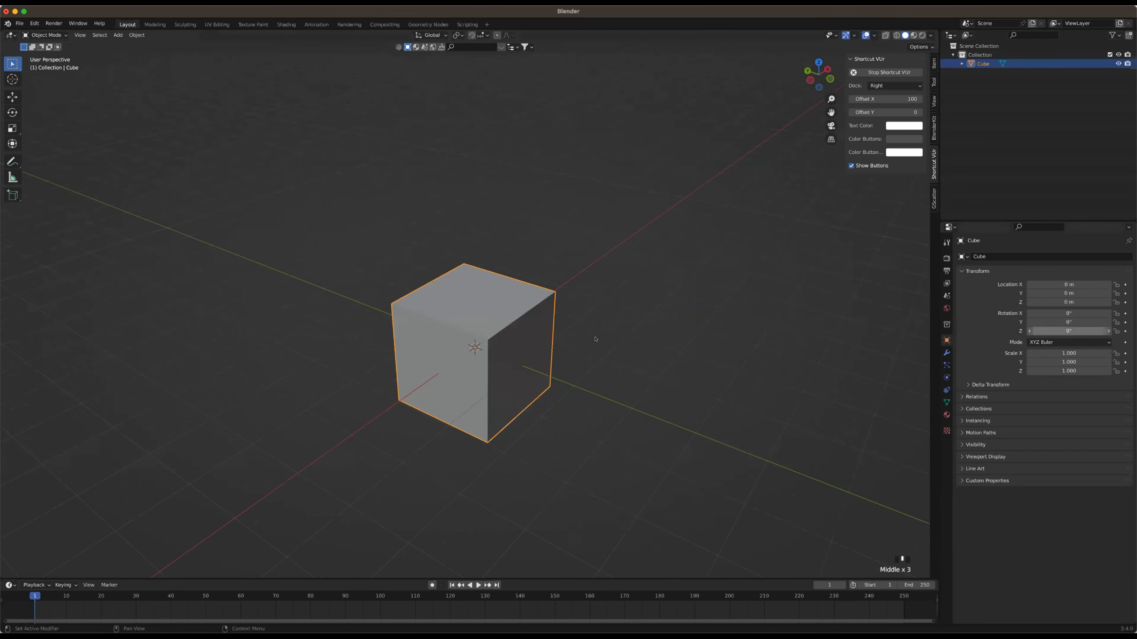
# Try setting the cube's Z location to 1 m, deselect the cube, and undo both changes
pyautogui.click(1033, 302)
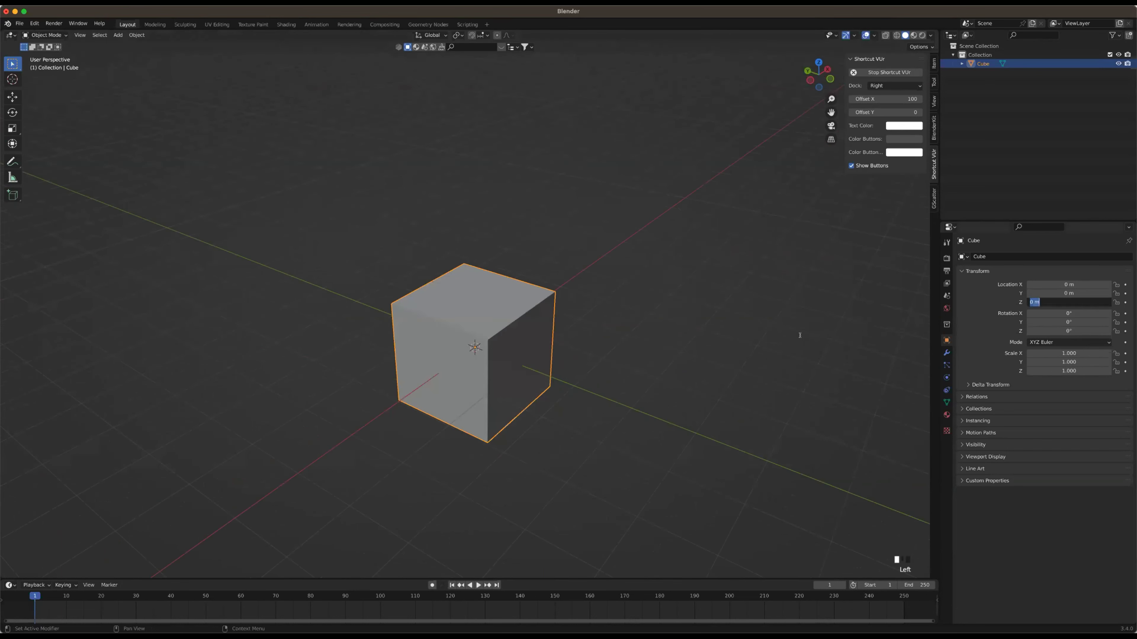
pyautogui.write('1')
pyautogui.press('Return')
pyautogui.moveTo(626, 343); pyautogui.dragTo(520, 244, button='middle')
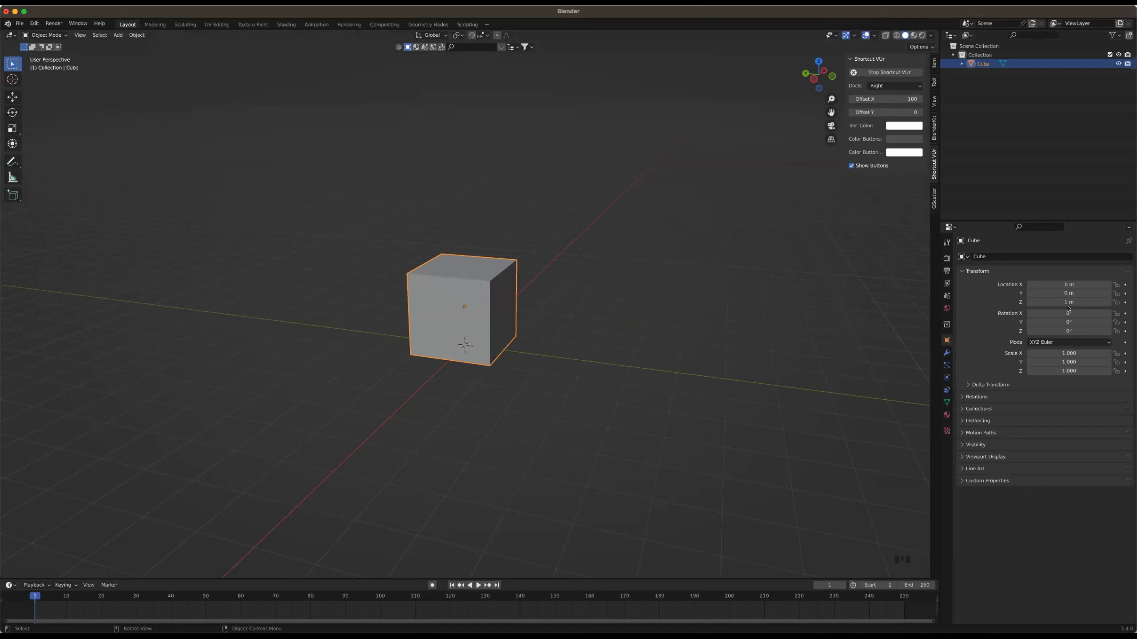
pyautogui.click(856, 309)
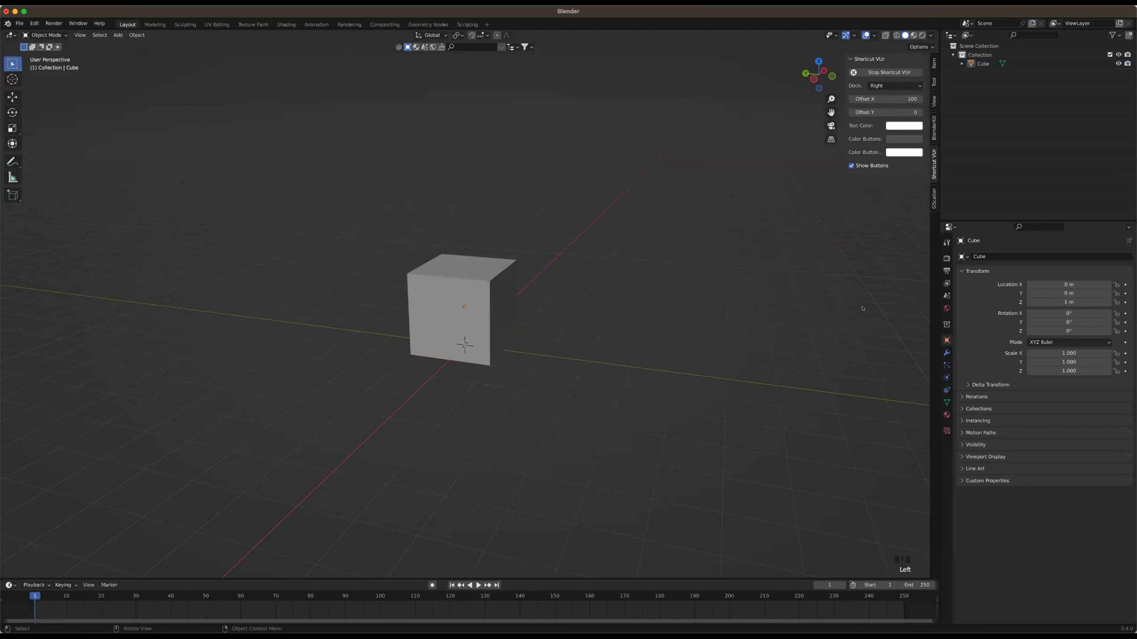
pyautogui.hotkey('ctrl', 'z')
pyautogui.hotkey('ctrl', 'z')
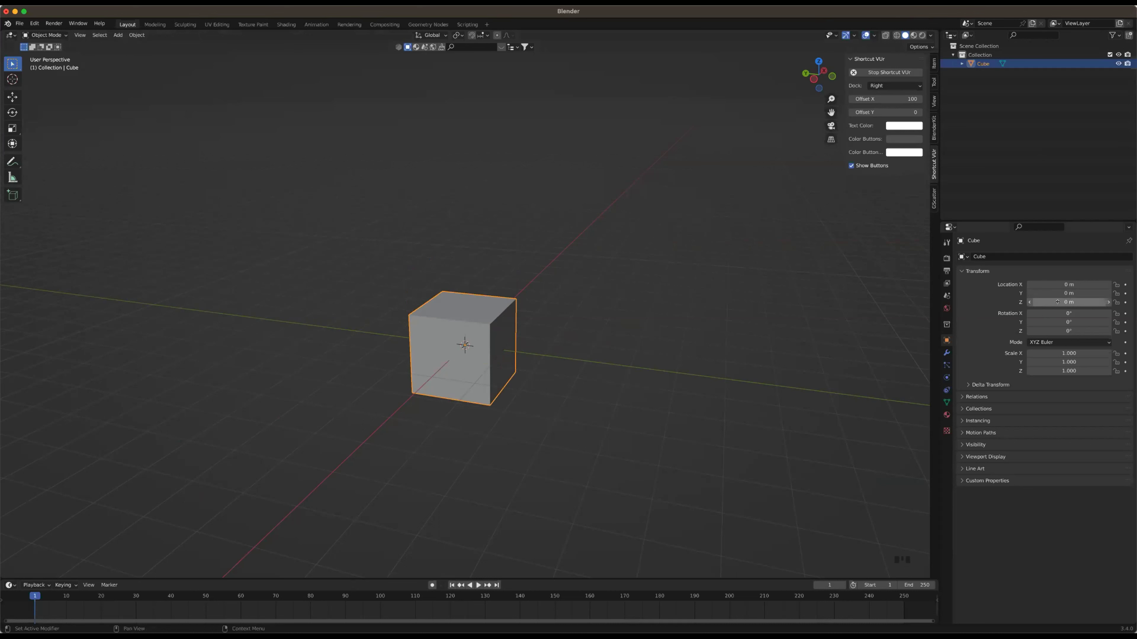
# Set the cube's Z location to 1 m so it rests on the grid floor, and deselect it
pyautogui.click(1076, 301)
pyautogui.write('1')
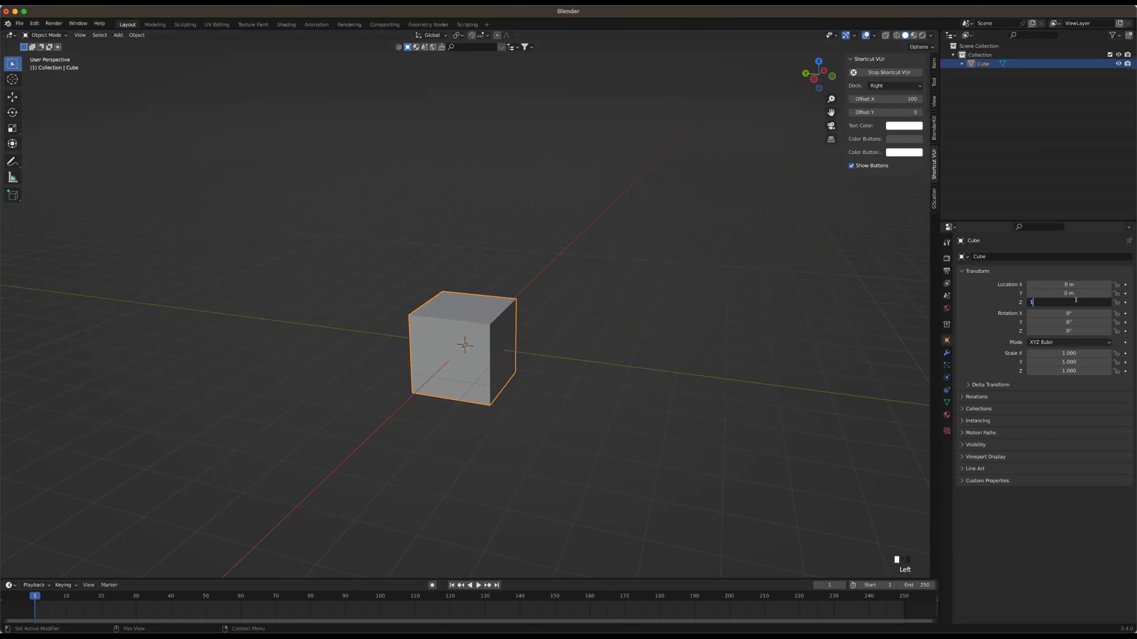
pyautogui.click(577, 364)
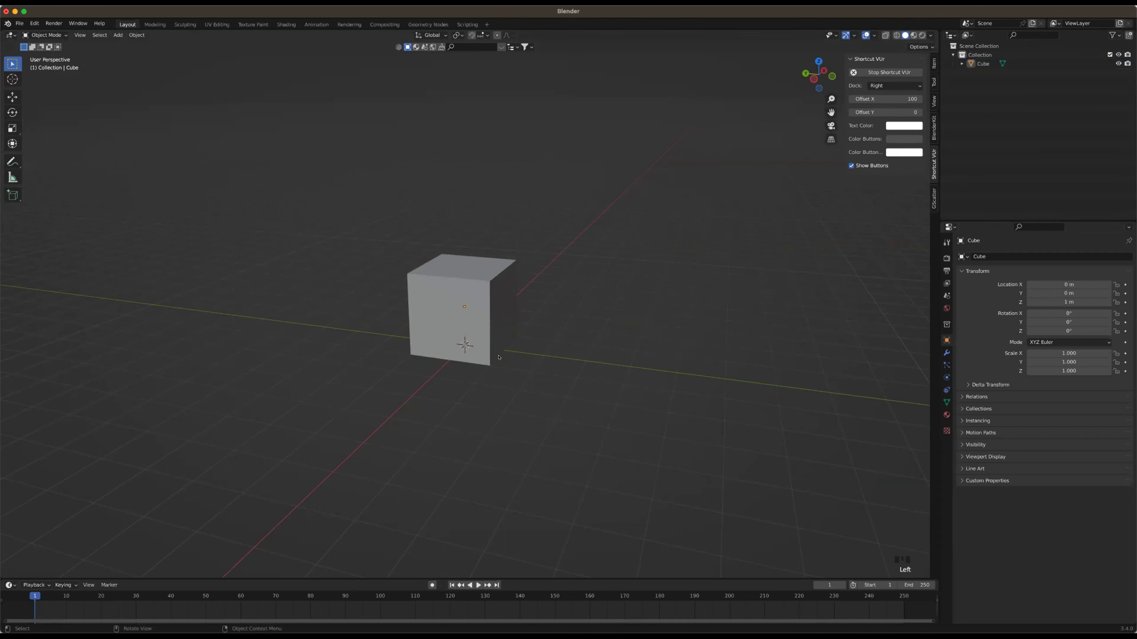
pyautogui.moveTo(506, 373); pyautogui.dragTo(555, 353, button='middle')
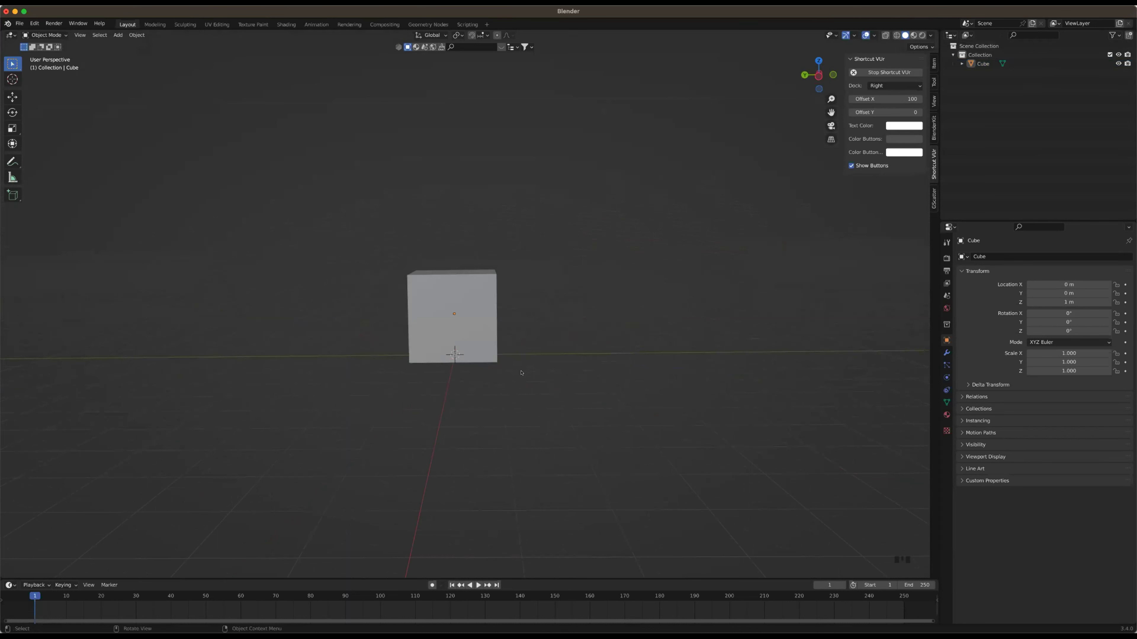
pyautogui.moveTo(542, 374); pyautogui.dragTo(516, 373, button='middle')
pyautogui.moveTo(435, 359); pyautogui.dragTo(434, 359, button='middle')
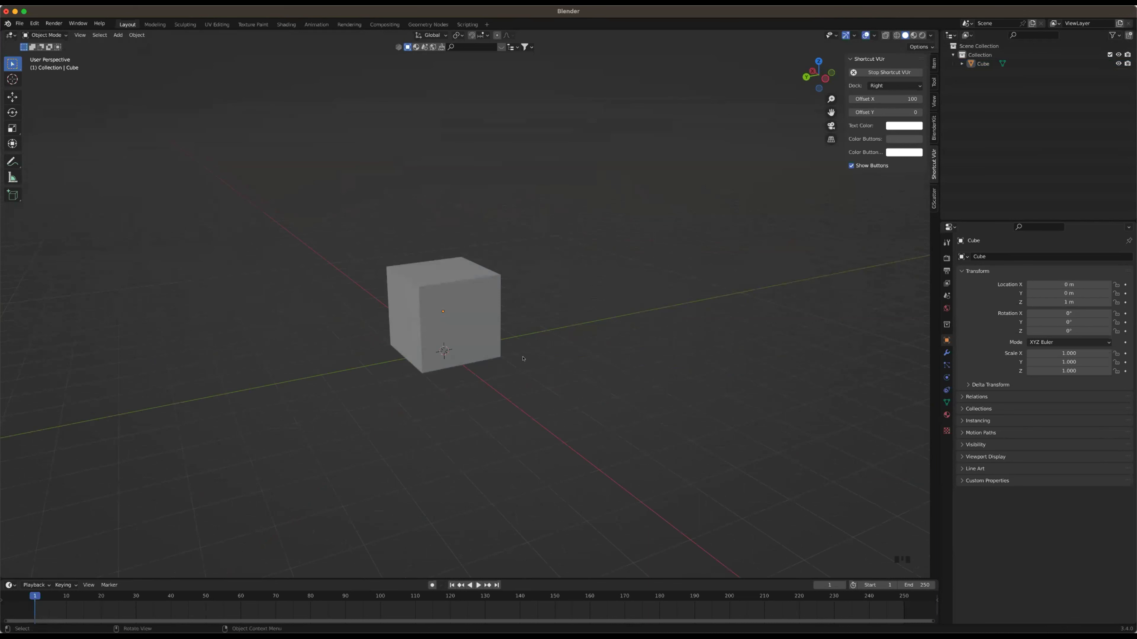
# Add a cone mesh at the world origin and check from several angles how it intersects the cube
pyautogui.hotkey('shift', 'a')
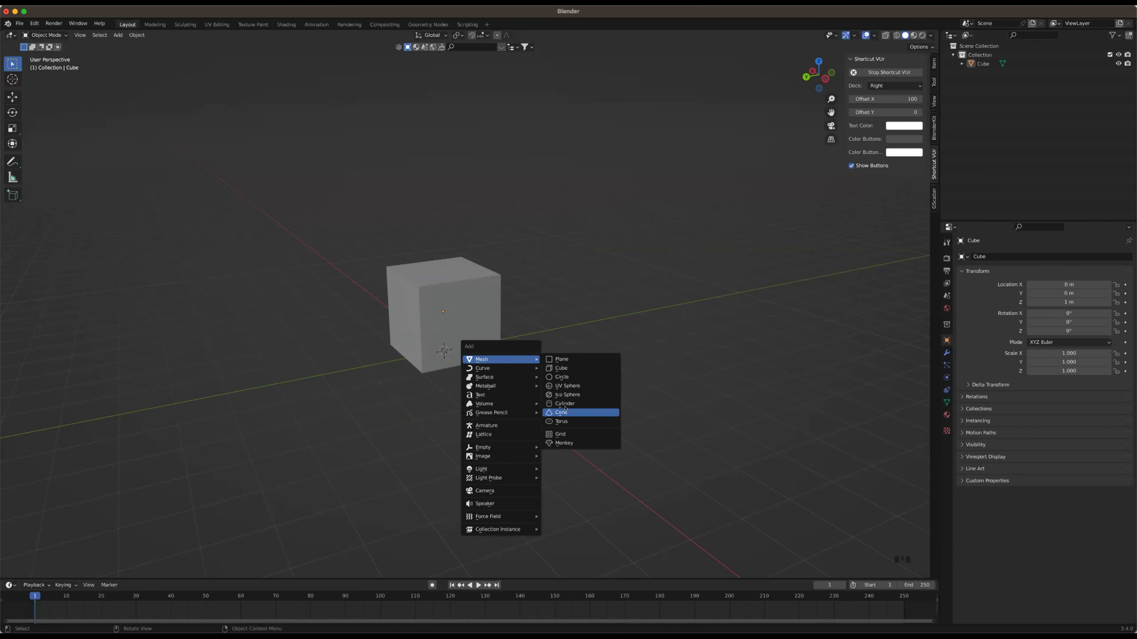
pyautogui.press('Return')
pyautogui.scroll(1, 500, 399)
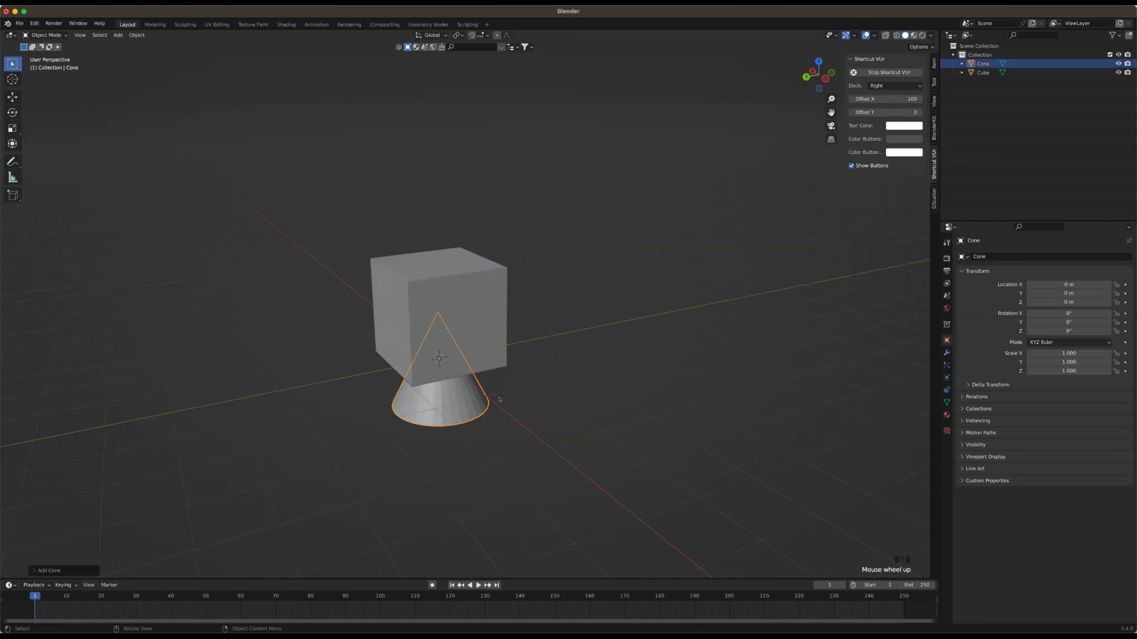
pyautogui.moveTo(499, 394); pyautogui.dragTo(493, 394, button='middle')
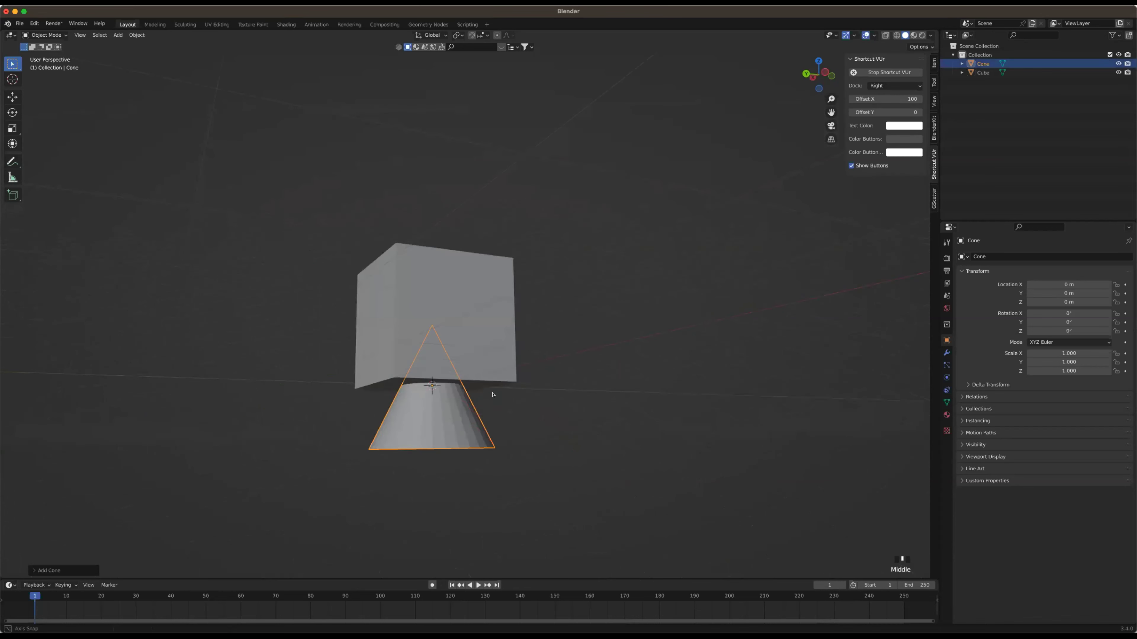
pyautogui.moveTo(740, 153); pyautogui.dragTo(628, 209, button='middle')
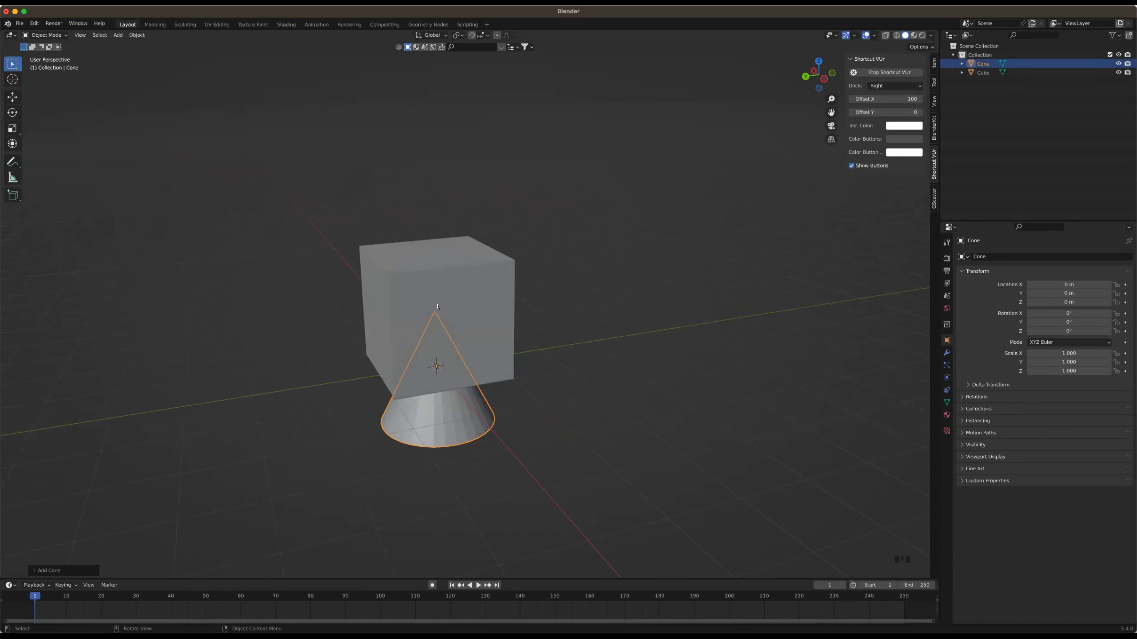
pyautogui.moveTo(437, 364); pyautogui.dragTo(452, 438, button='middle')
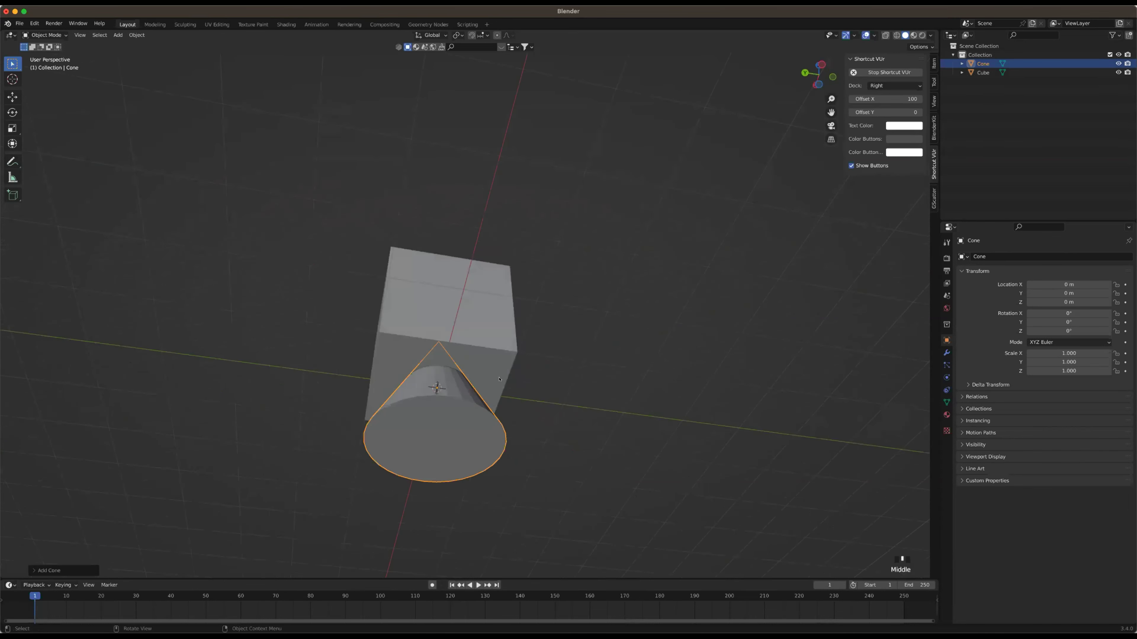
pyautogui.moveTo(499, 379); pyautogui.dragTo(489, 451, button='middle')
pyautogui.moveTo(445, 237); pyautogui.dragTo(430, 258, button='middle')
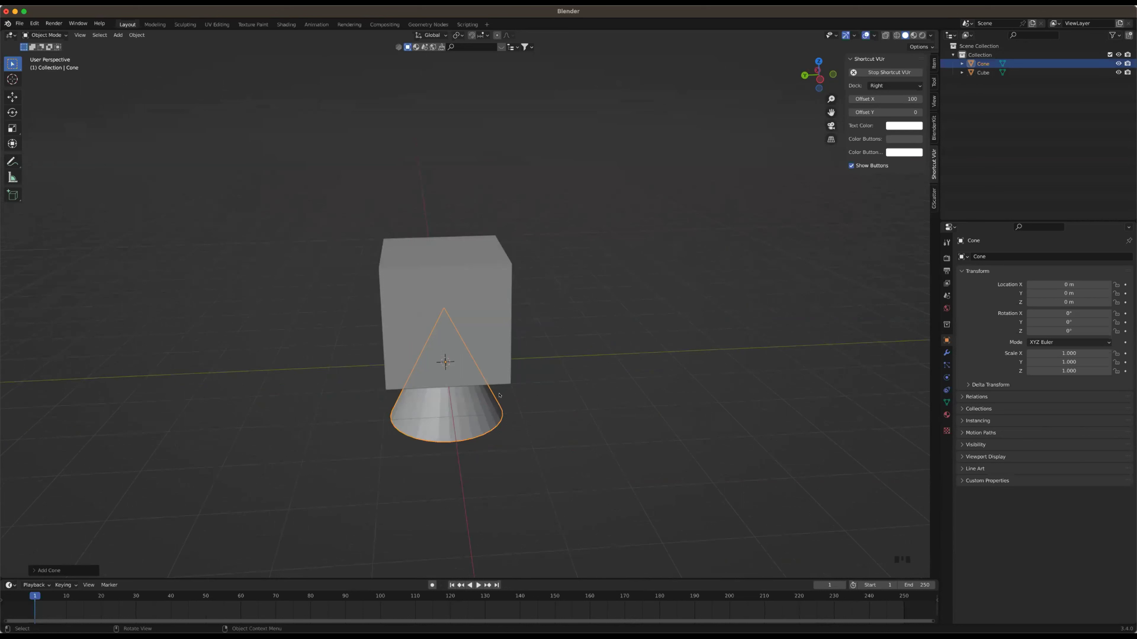
# Try raising the cone along the global Z axis to about 2.98 m, and undo the move
pyautogui.press('g')
pyautogui.press('z')
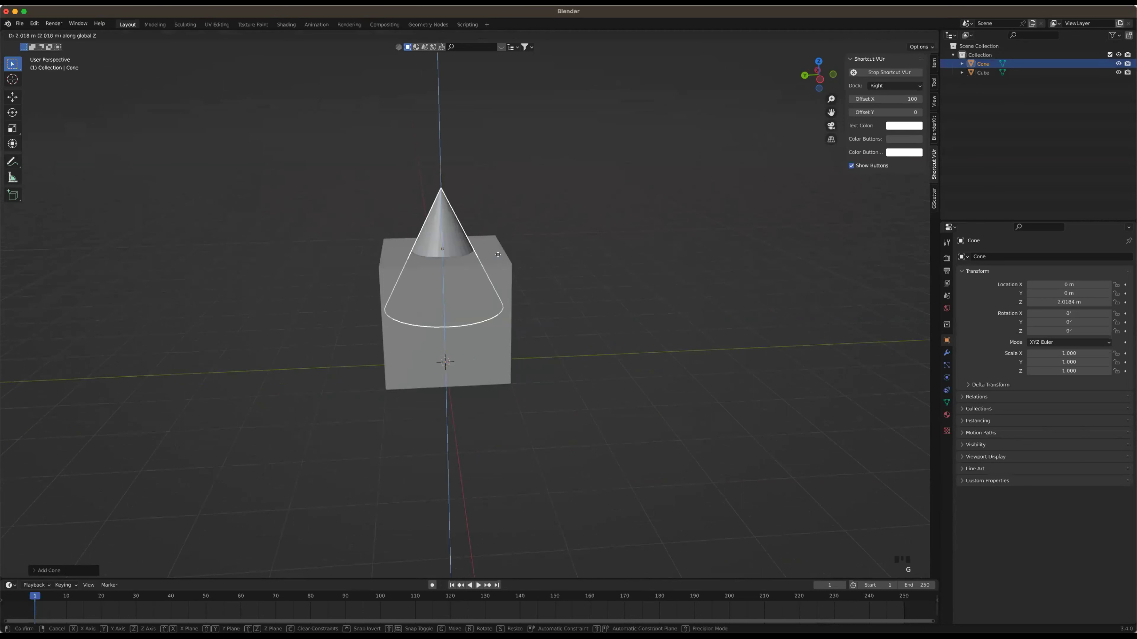
pyautogui.click(505, 218)
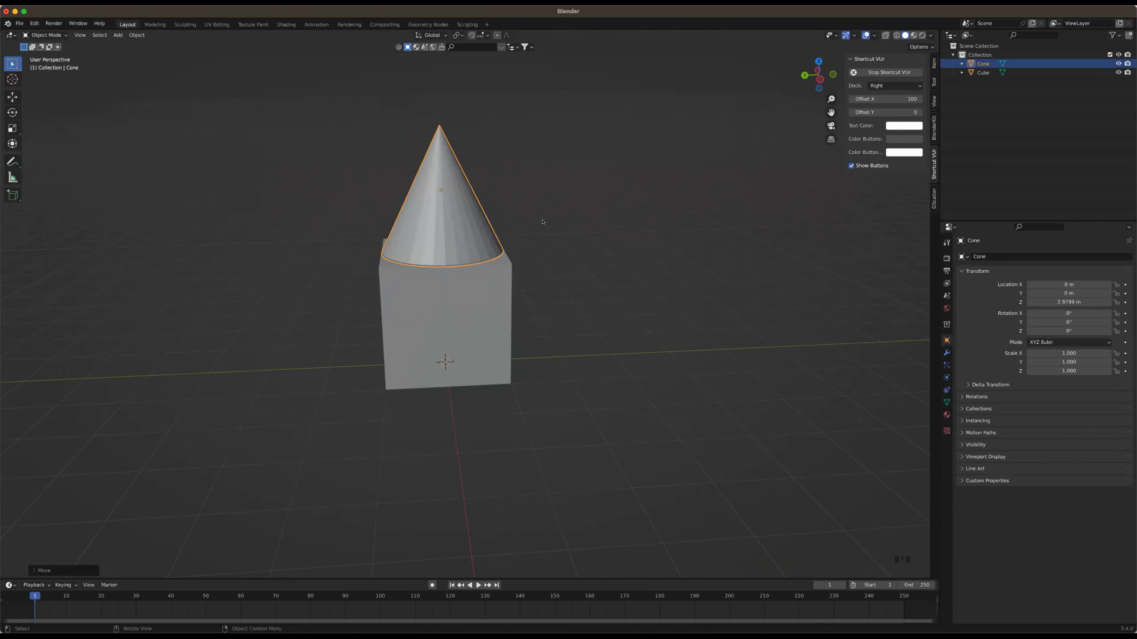
pyautogui.hotkey('ctrl', 'z')
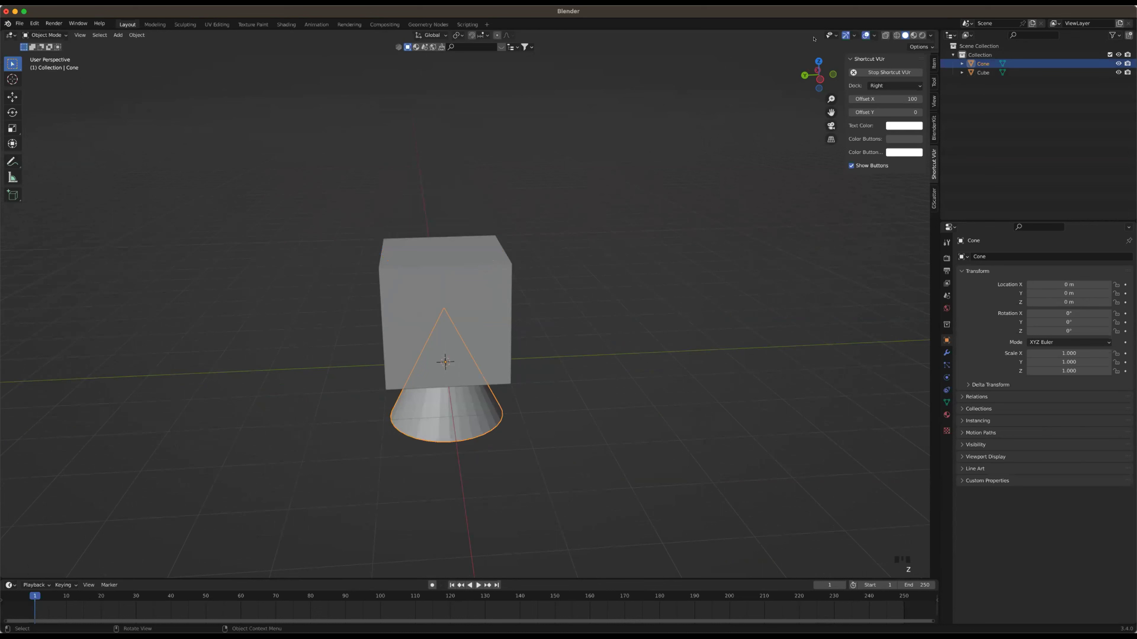
# In the back orthographic view, raise the cone along Z onto the cube's top face and set its Z location to exactly 3 m
pyautogui.moveTo(829, 108); pyautogui.dragTo(799, 58, button='middle')
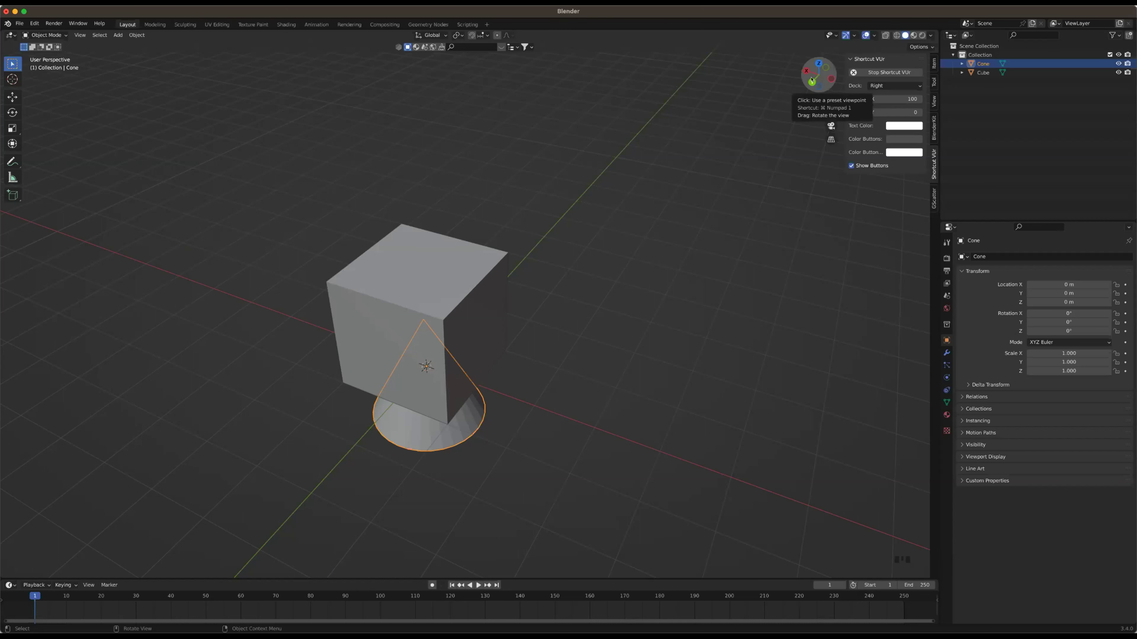
pyautogui.click(811, 82)
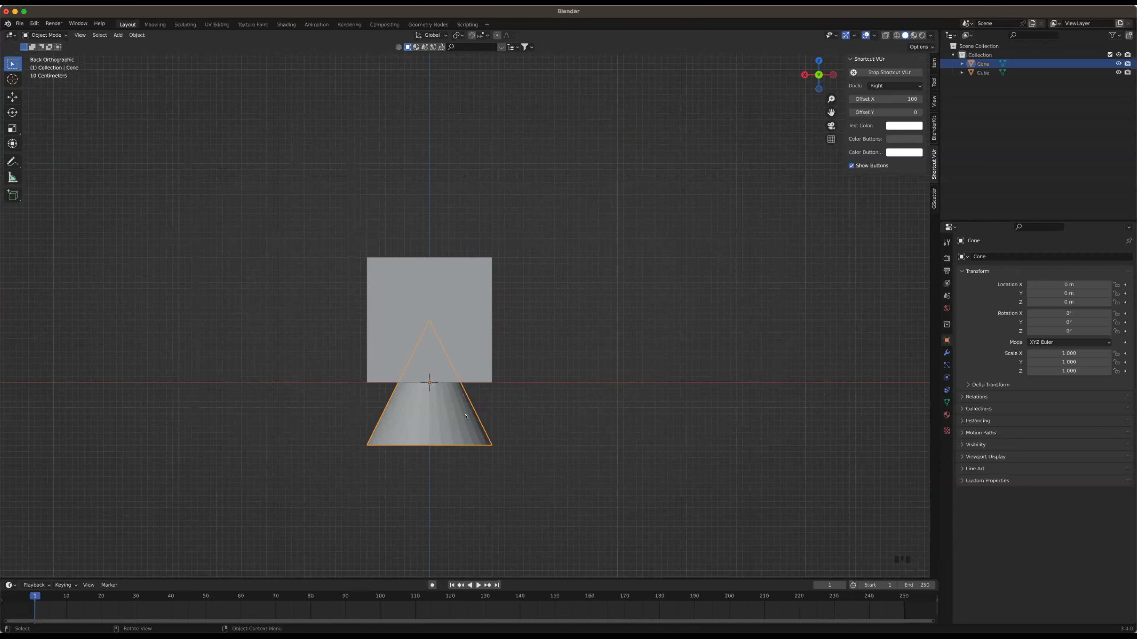
pyautogui.press('g')
pyautogui.press('z')
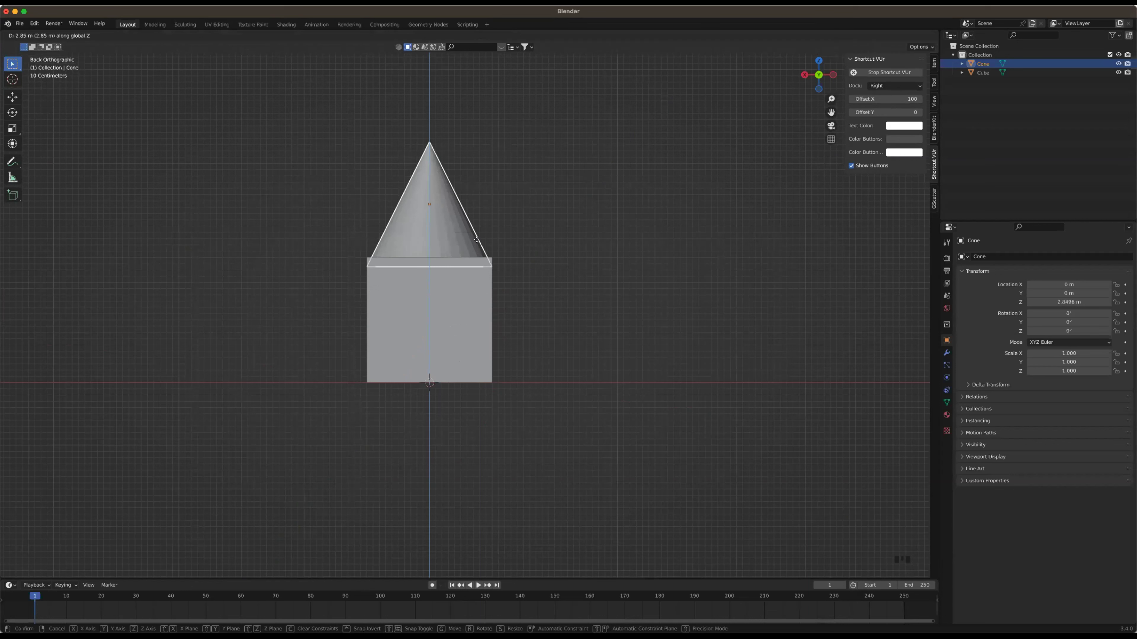
pyautogui.click(477, 236)
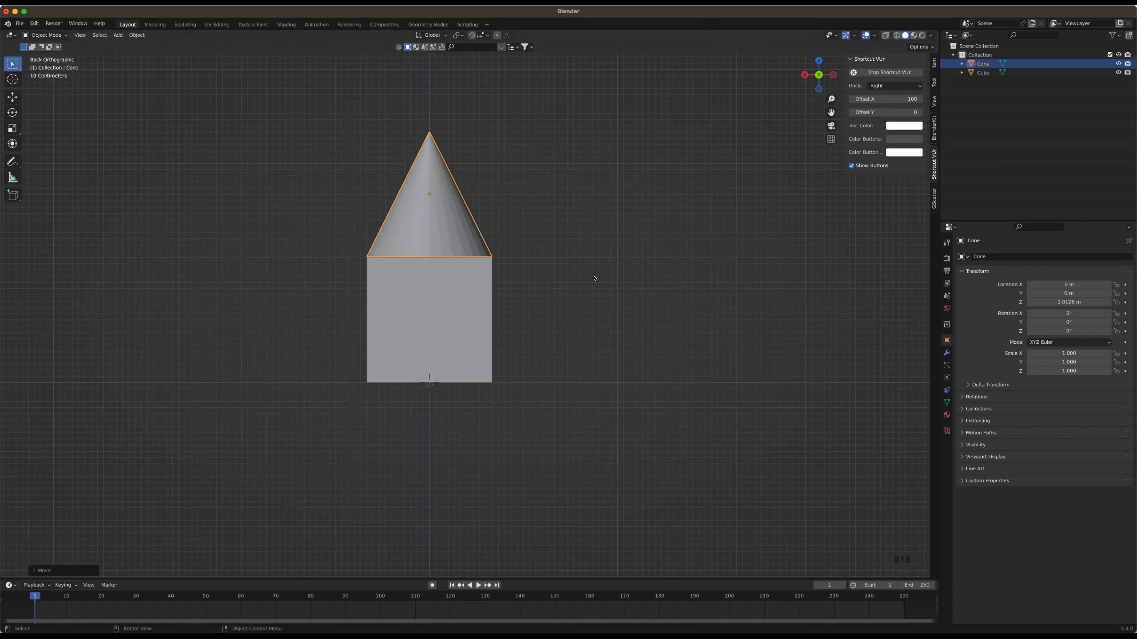
pyautogui.click(1034, 302)
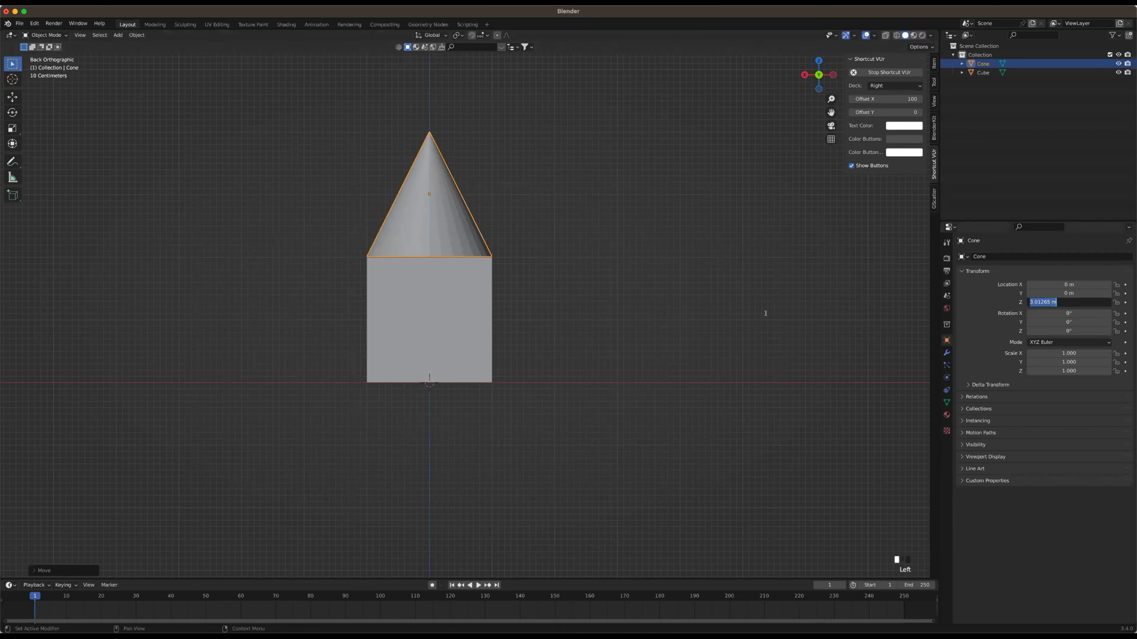
pyautogui.write('3')
pyautogui.click(458, 257)
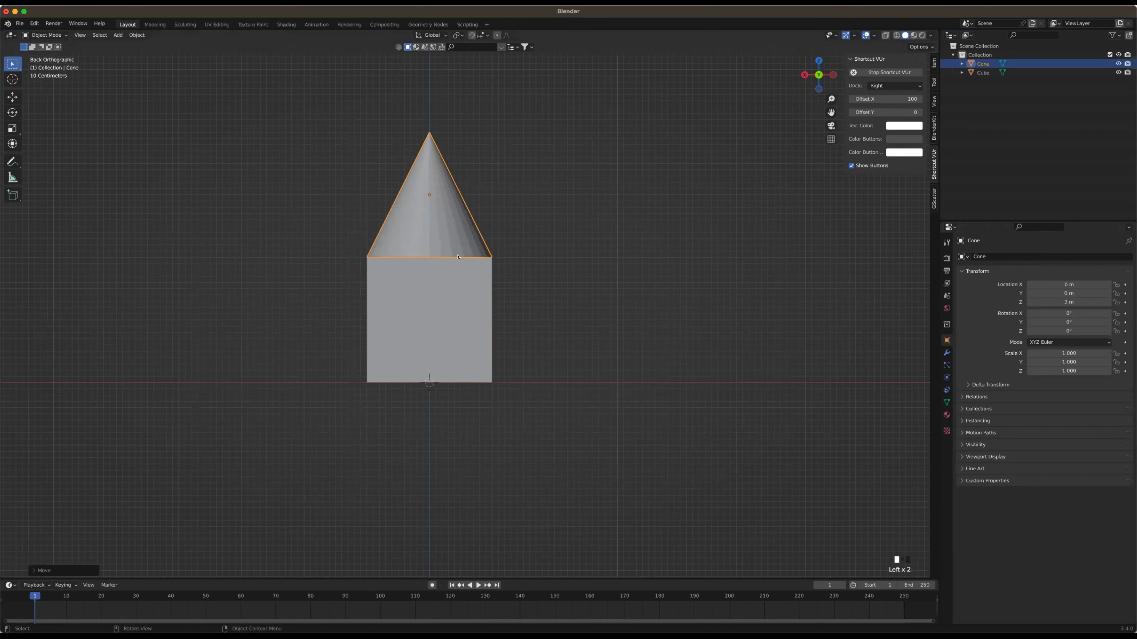
pyautogui.click(528, 295)
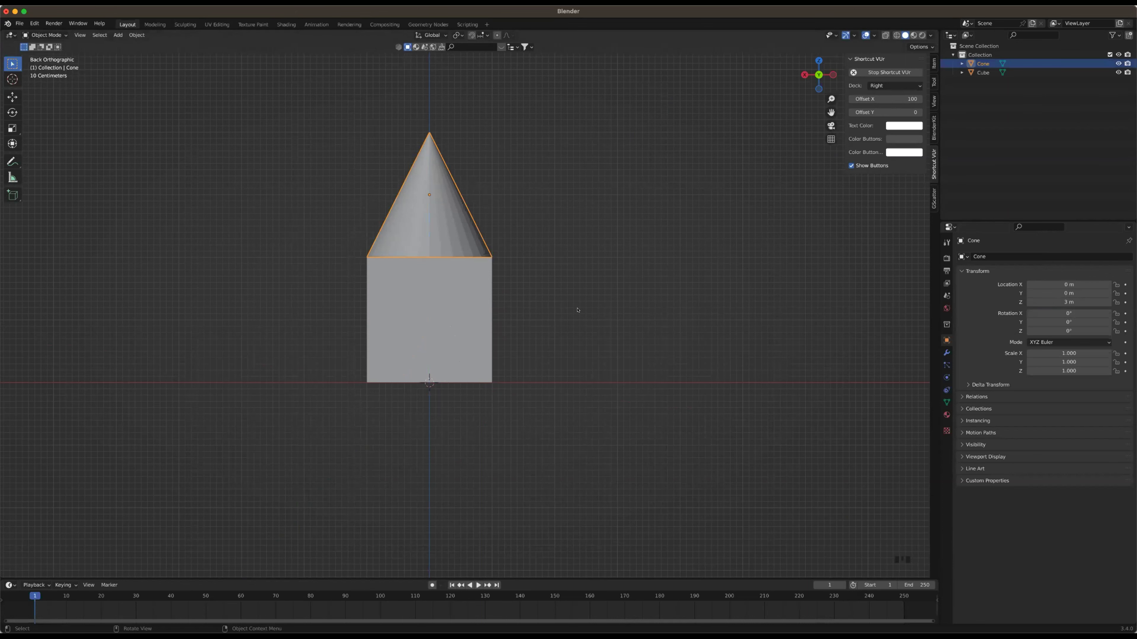
# Try scaling the cone along X and Y, ending at about 1.88 along Y, and undo the scaling
pyautogui.moveTo(578, 311); pyautogui.dragTo(506, 317, button='middle')
pyautogui.moveTo(478, 256); pyautogui.dragTo(478, 258, button='middle')
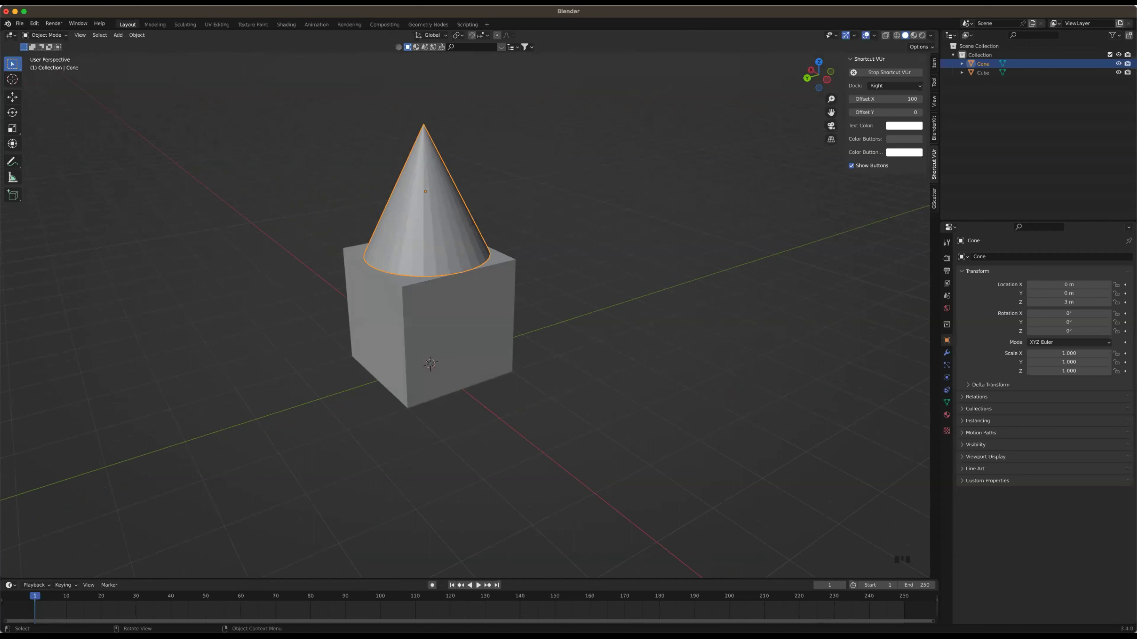
pyautogui.press('s')
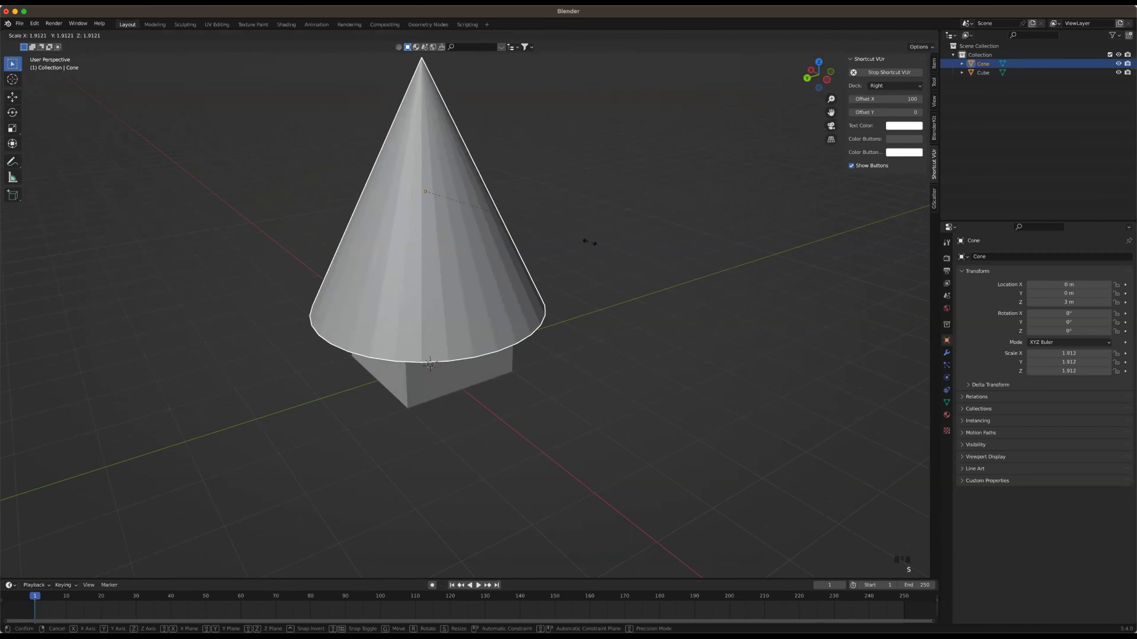
pyautogui.press('x')
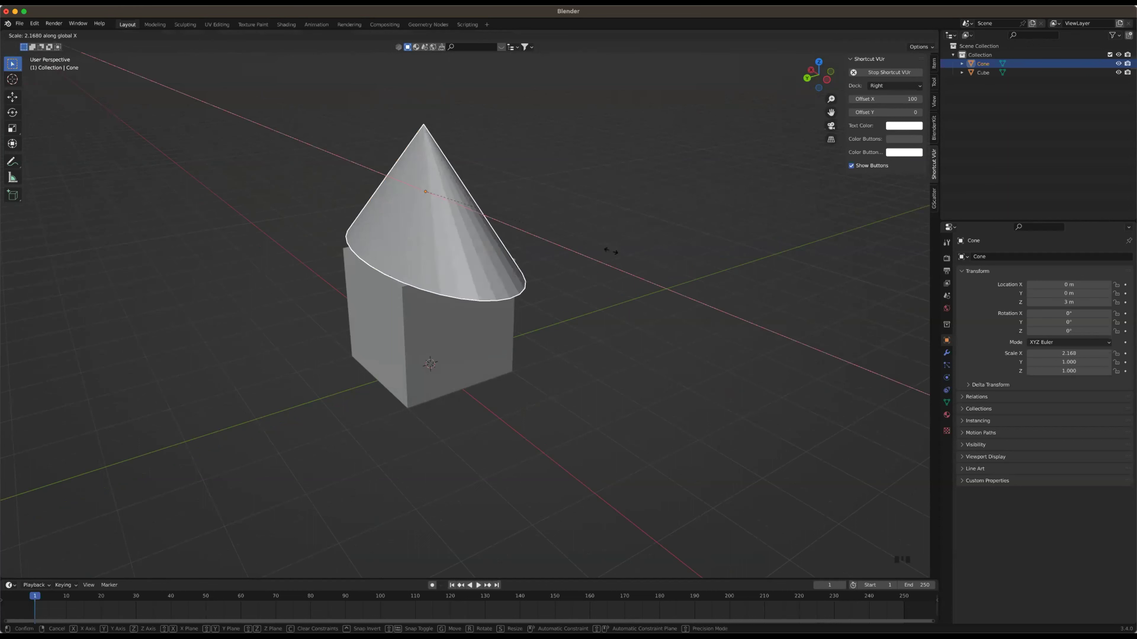
pyautogui.press('y')
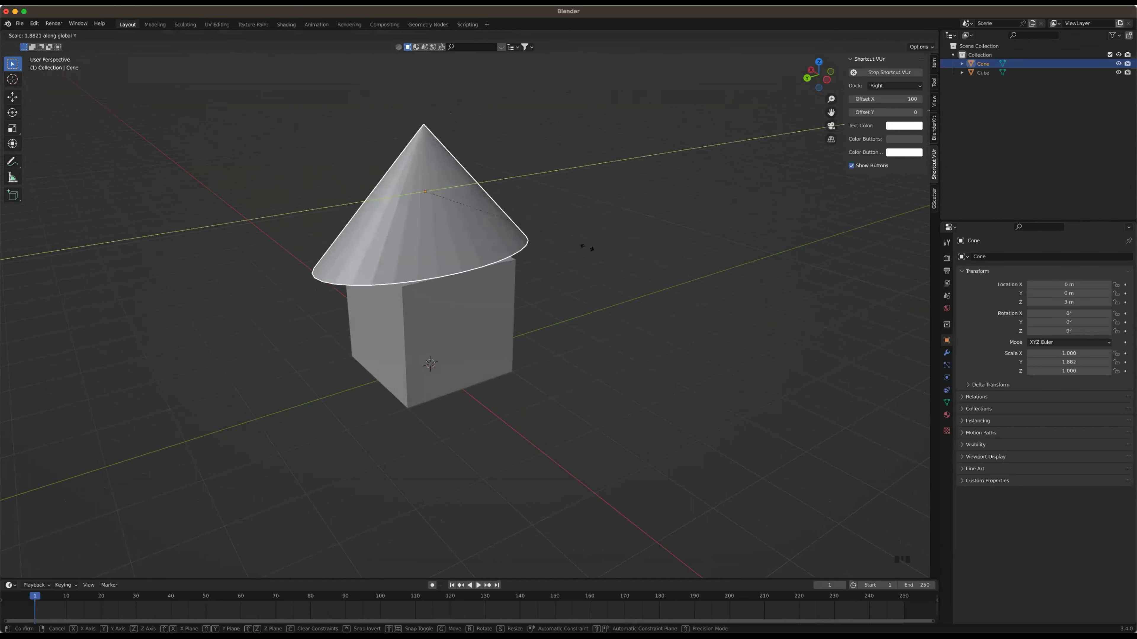
pyautogui.click(586, 246)
pyautogui.hotkey('ctrl', 'z')
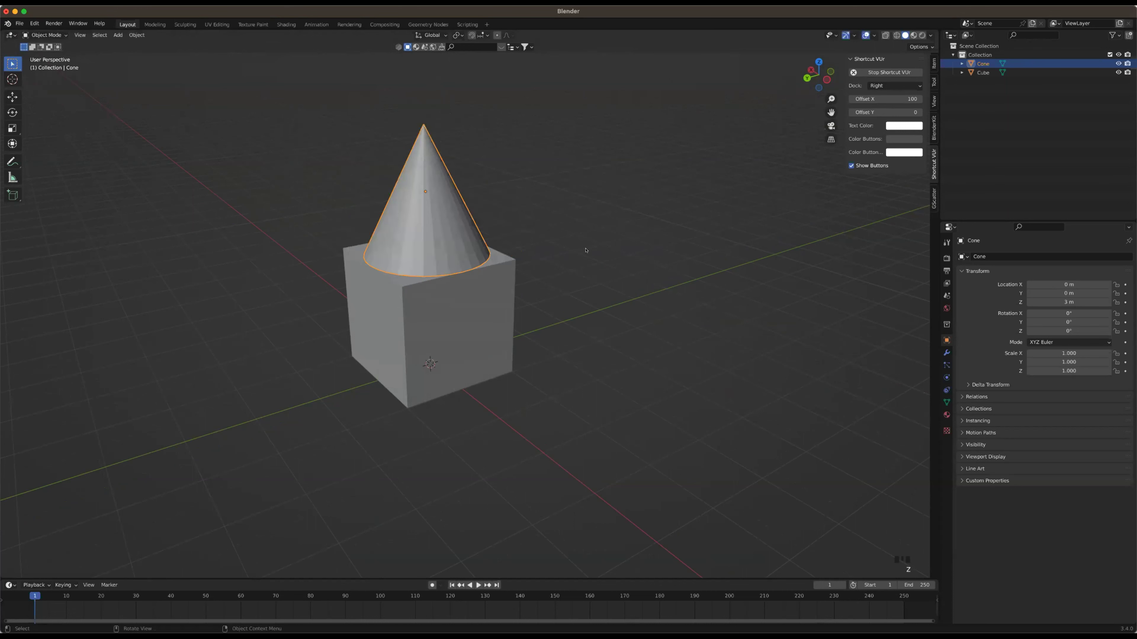
pyautogui.press('s')
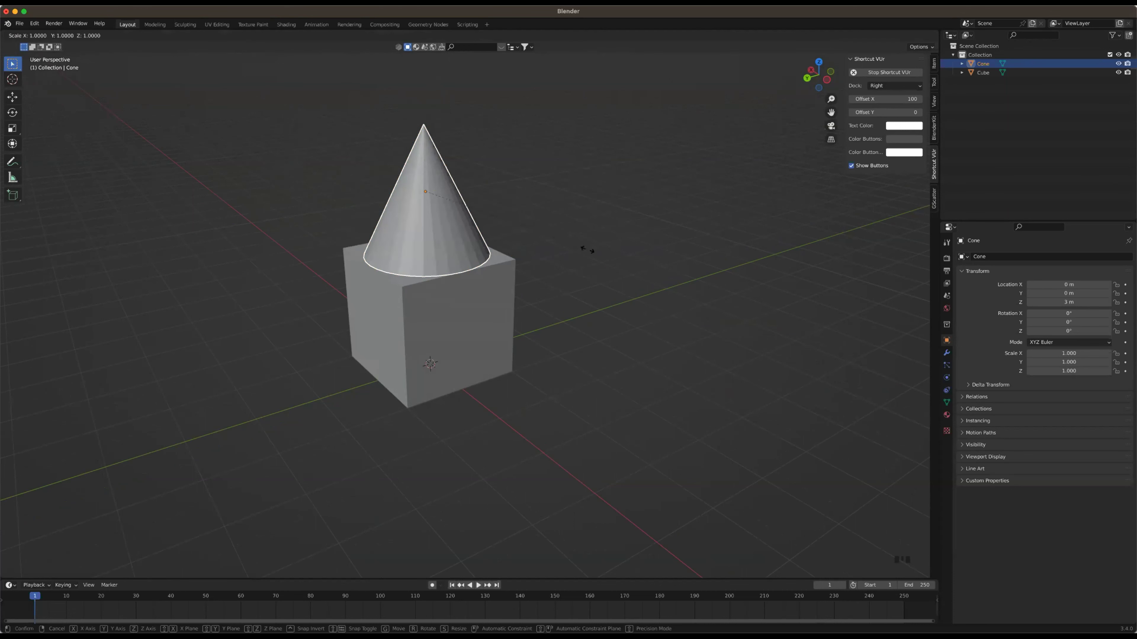
pyautogui.hotkey('shift', 'z')
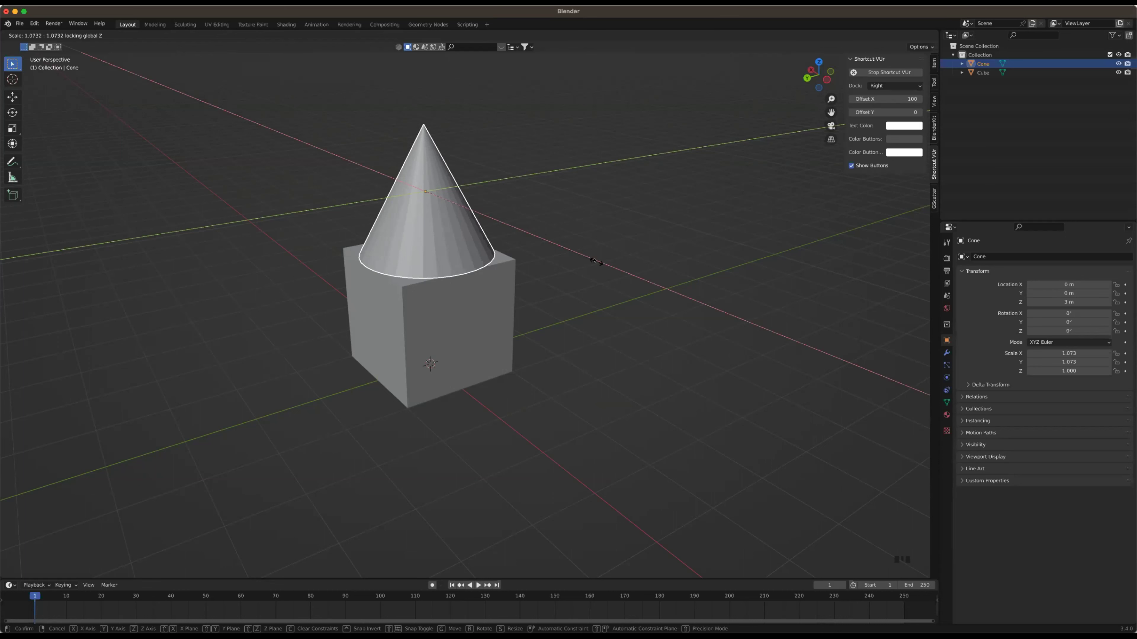
pyautogui.rightClick(581, 250)
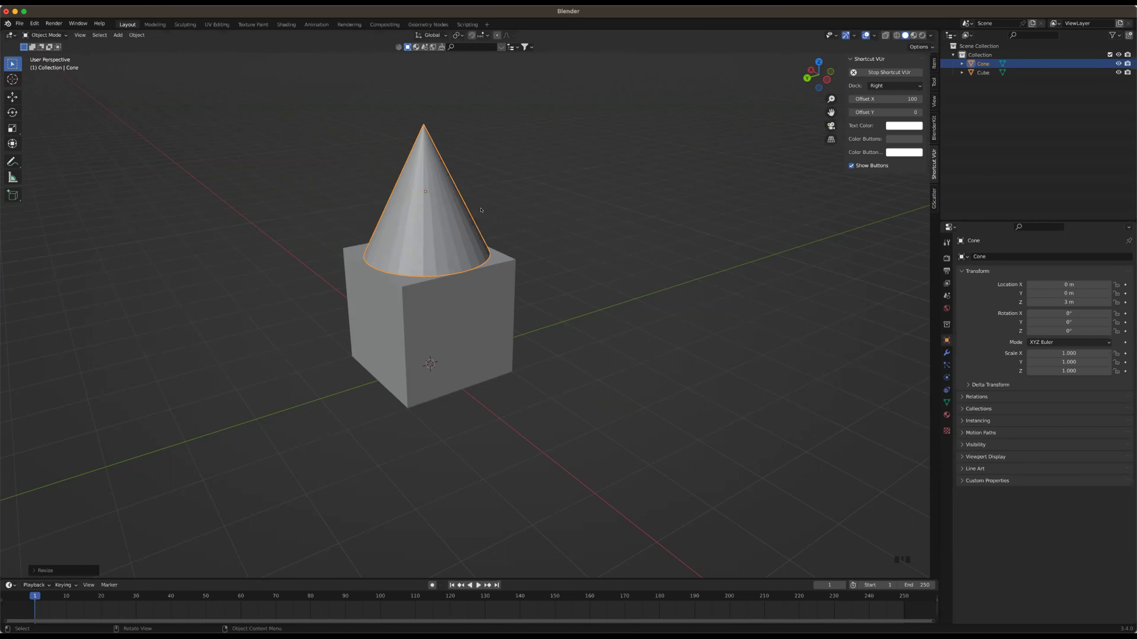
# Scale the cone to about 2.174 in X and Y with the Z axis locked, forming an overhanging roof, and deselect it
pyautogui.press('s')
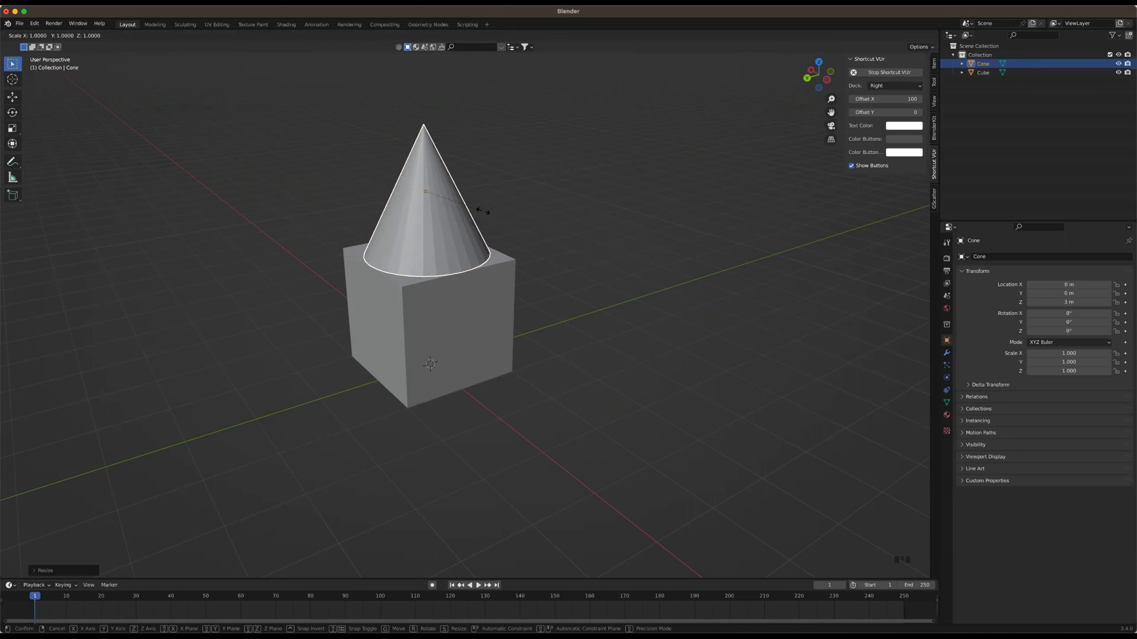
pyautogui.hotkey('shift', 'z')
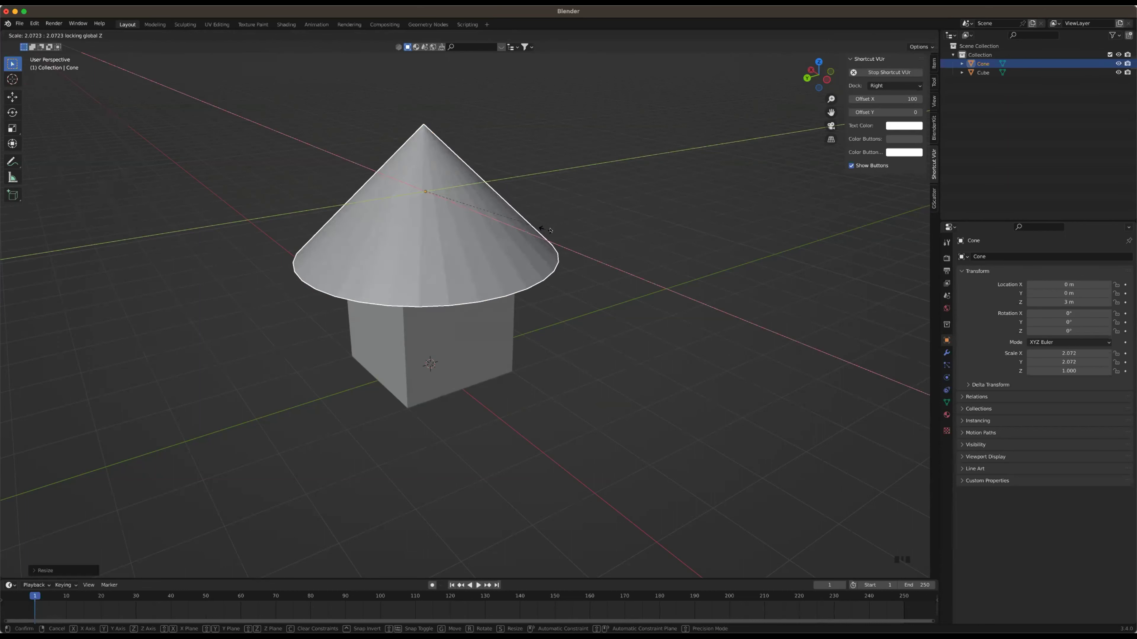
pyautogui.click(600, 282)
pyautogui.moveTo(602, 268); pyautogui.dragTo(751, 289, button='middle')
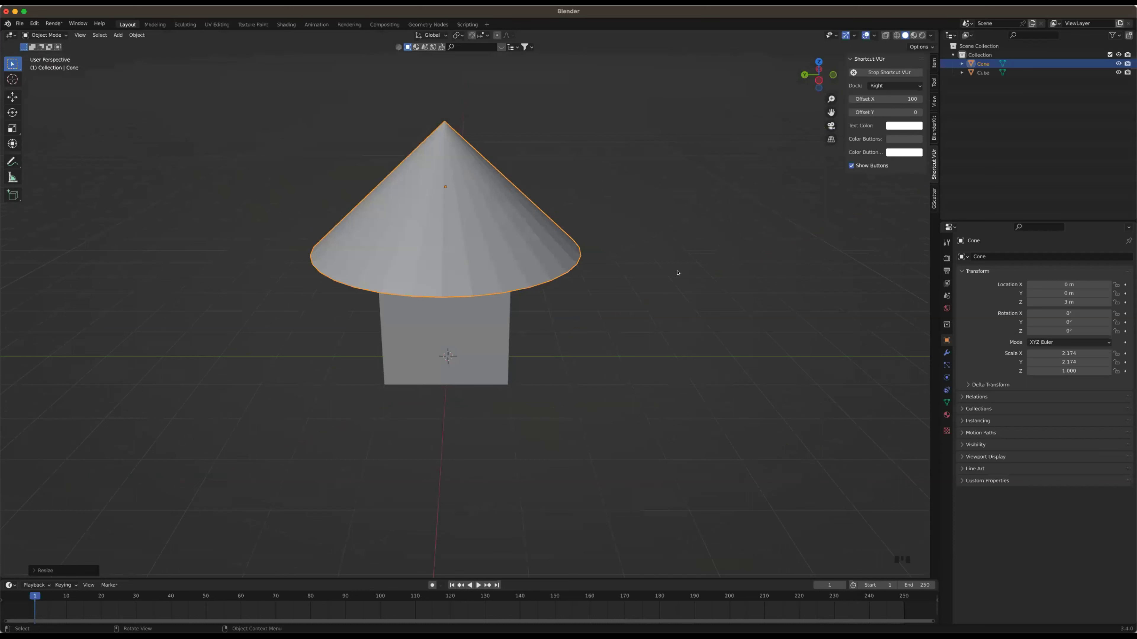
pyautogui.click(678, 167)
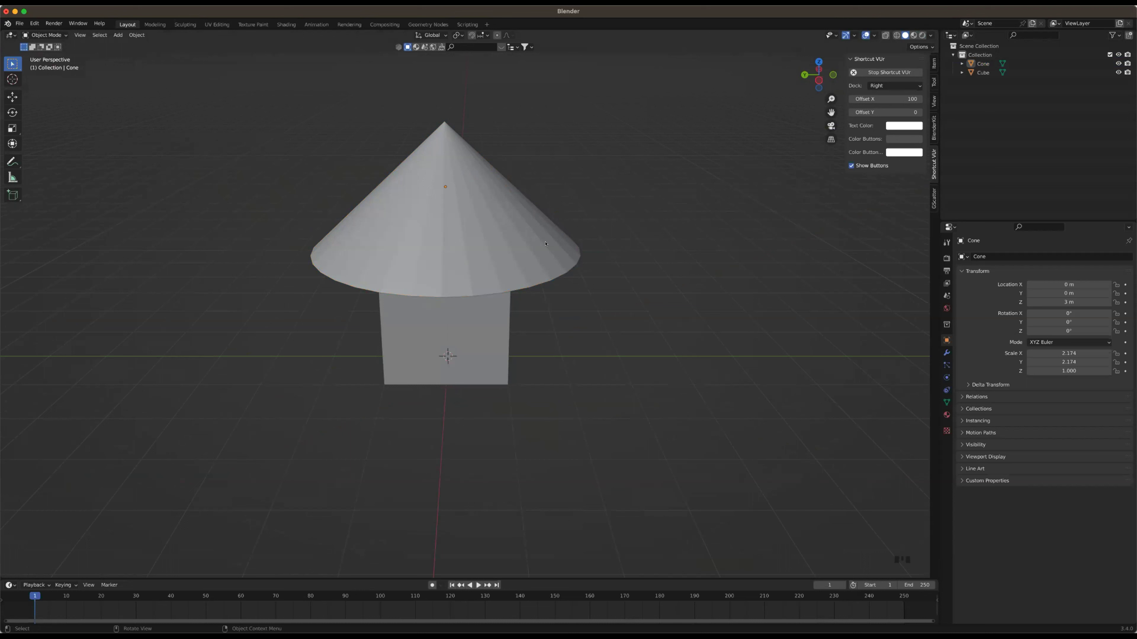
pyautogui.click(563, 231)
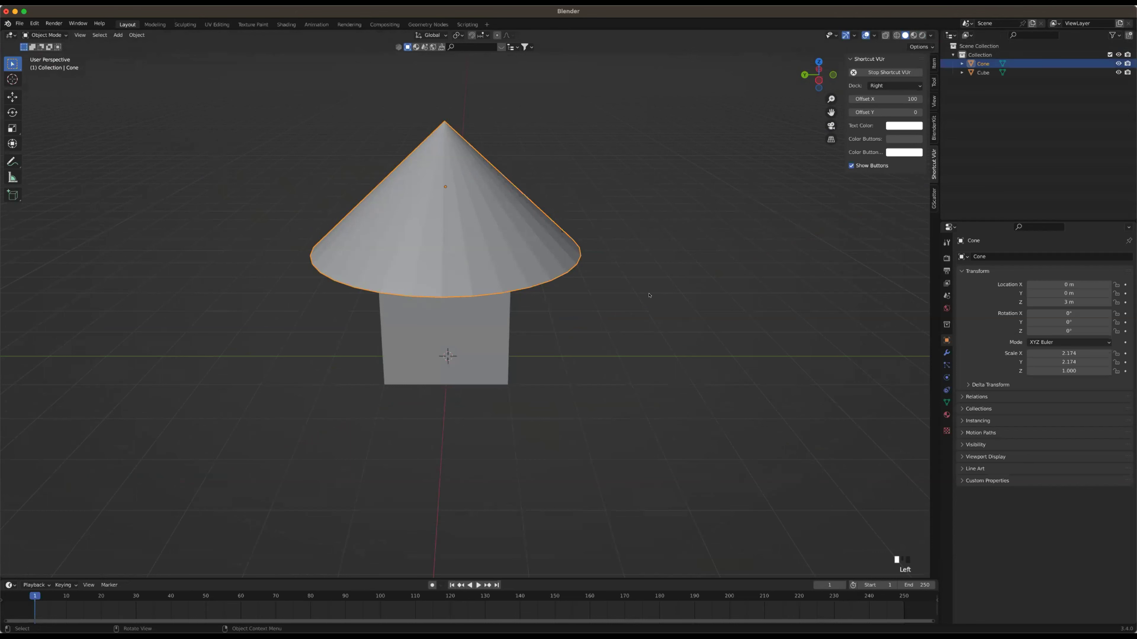
pyautogui.click(650, 305)
pyautogui.moveTo(651, 296); pyautogui.dragTo(594, 332, button='middle')
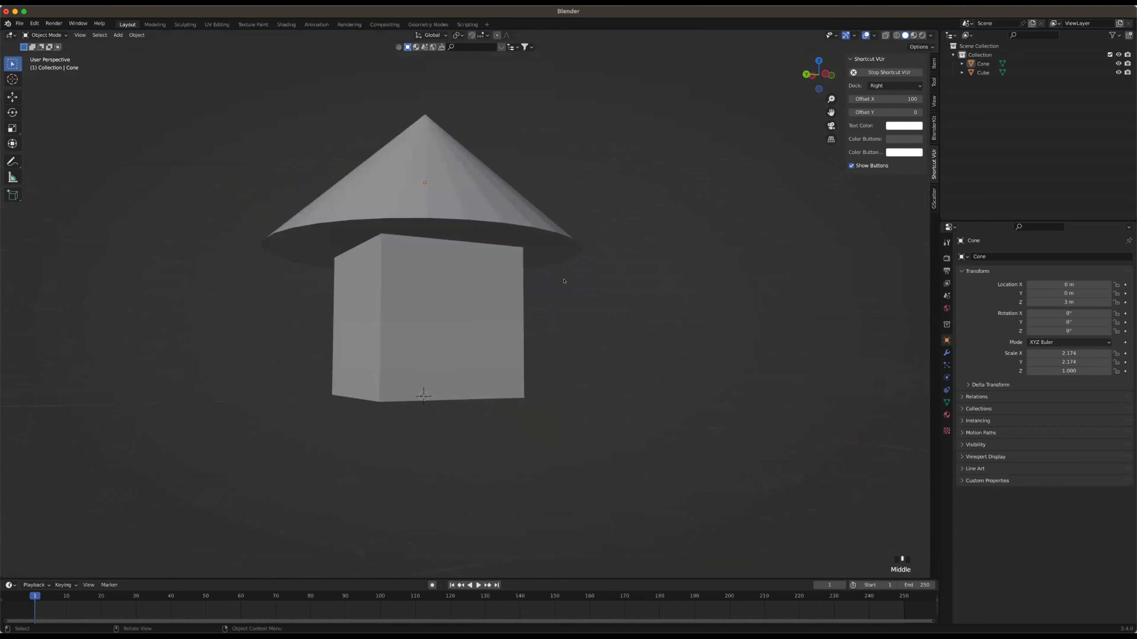
pyautogui.moveTo(558, 292); pyautogui.dragTo(571, 315, button='middle')
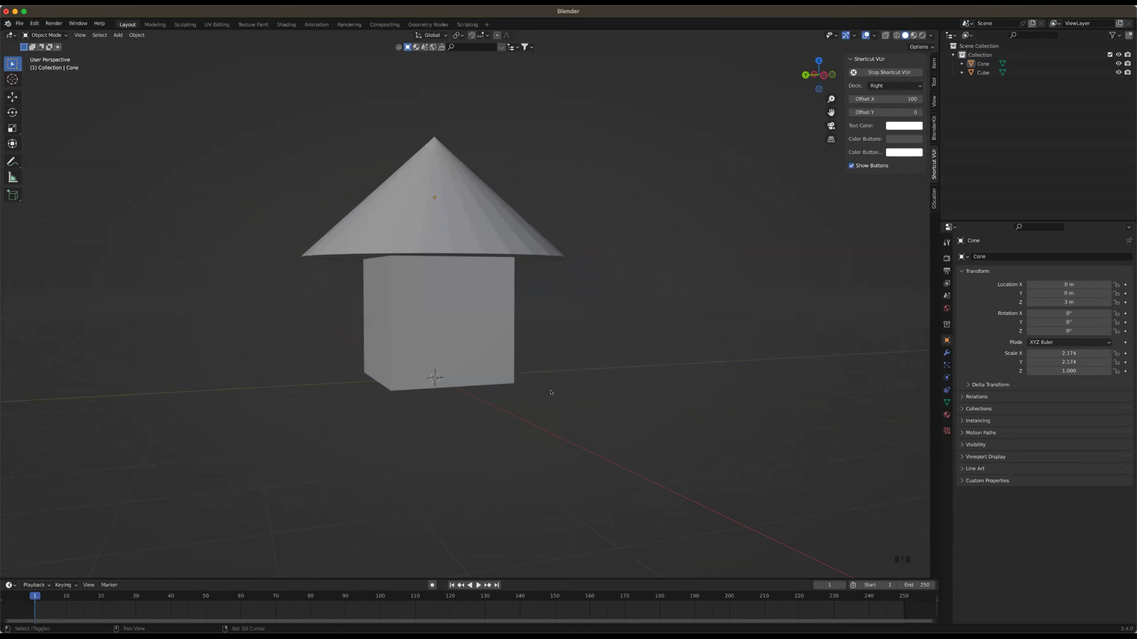
# Add a second cube mesh at the origin and switch to the right orthographic view
pyautogui.hotkey('shift', 'a')
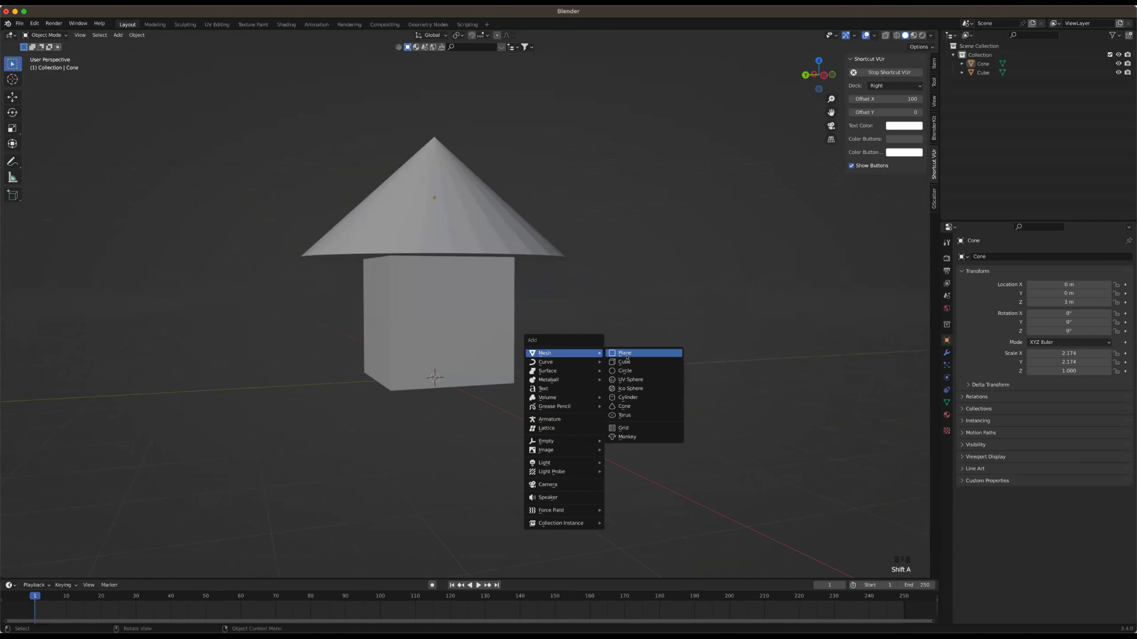
pyautogui.click(624, 361)
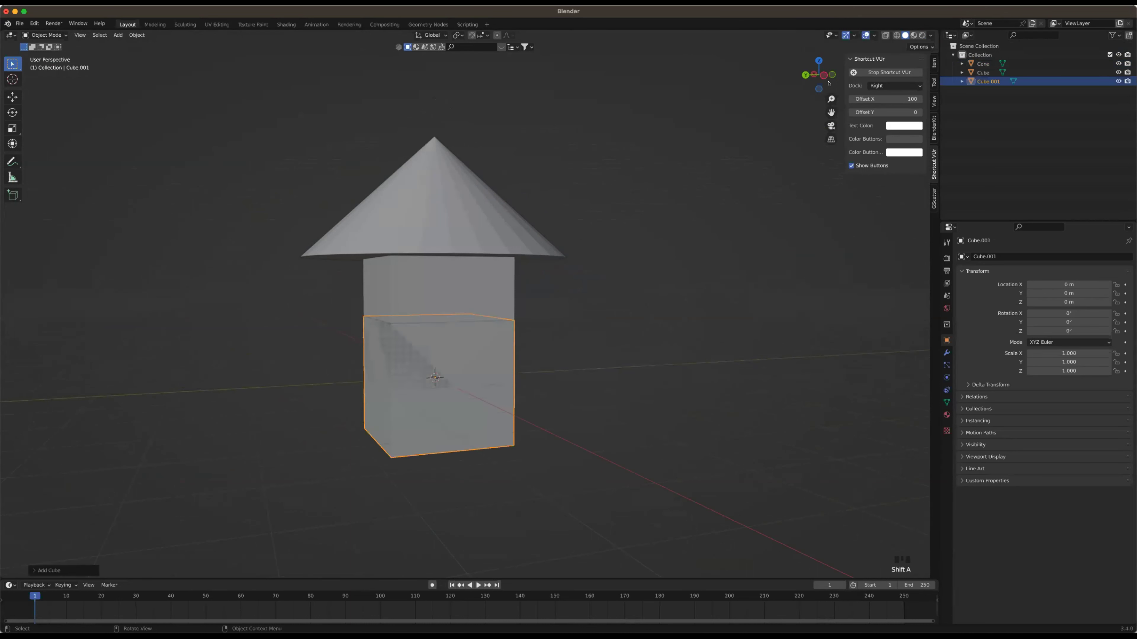
pyautogui.moveTo(735, 154); pyautogui.dragTo(810, 67, button='middle')
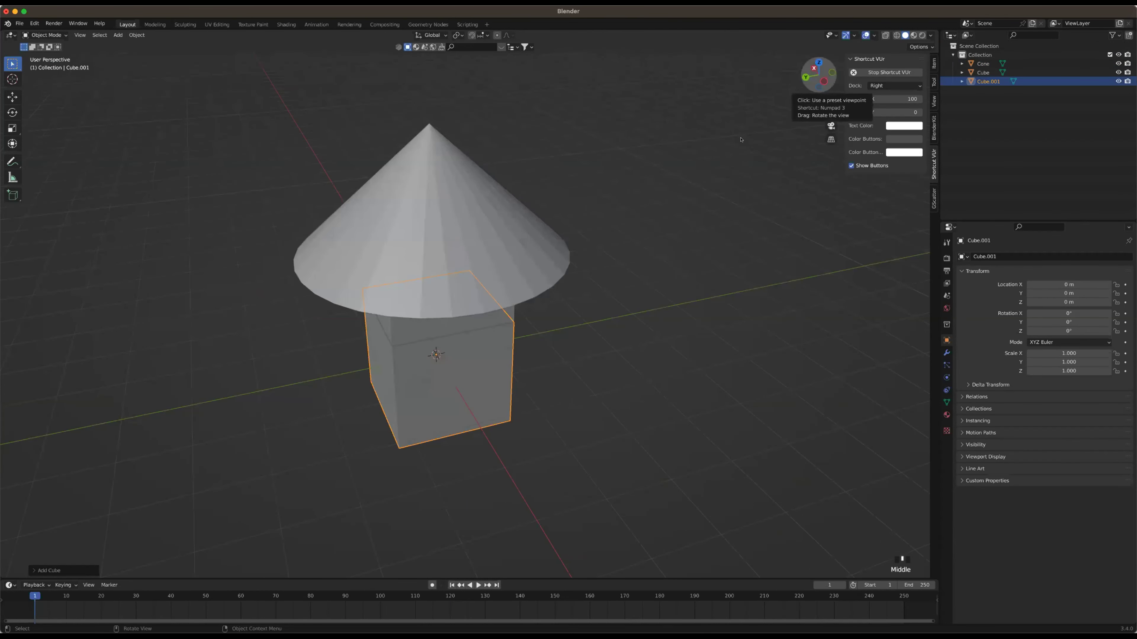
pyautogui.moveTo(740, 139); pyautogui.dragTo(897, 144, button='middle')
pyautogui.moveTo(821, 87); pyautogui.dragTo(815, 85, button='middle')
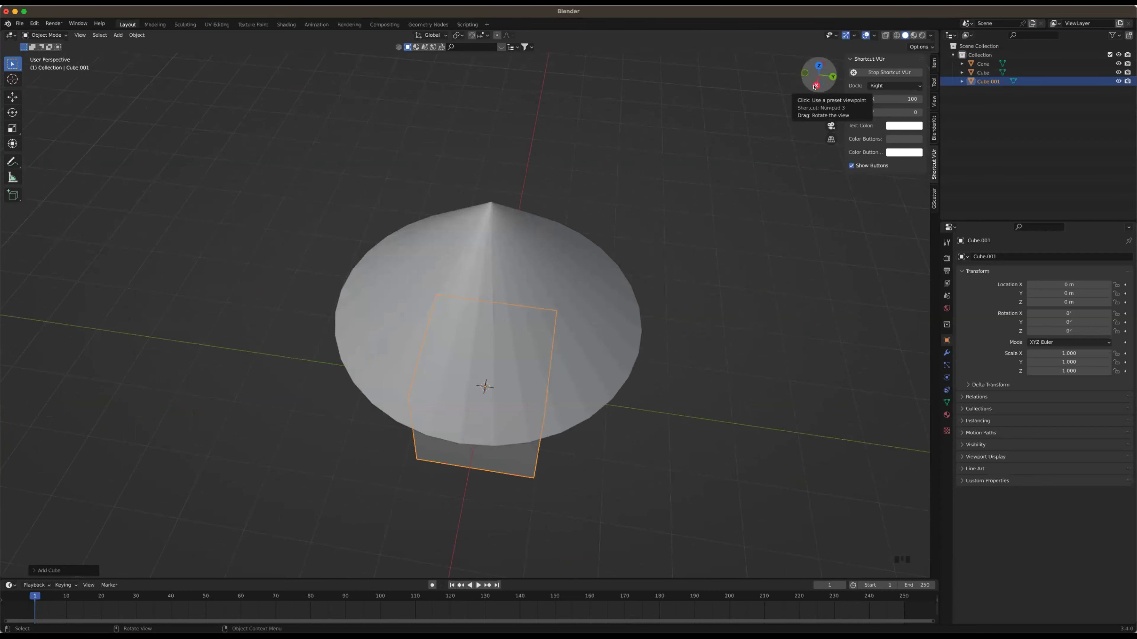
pyautogui.click(816, 86)
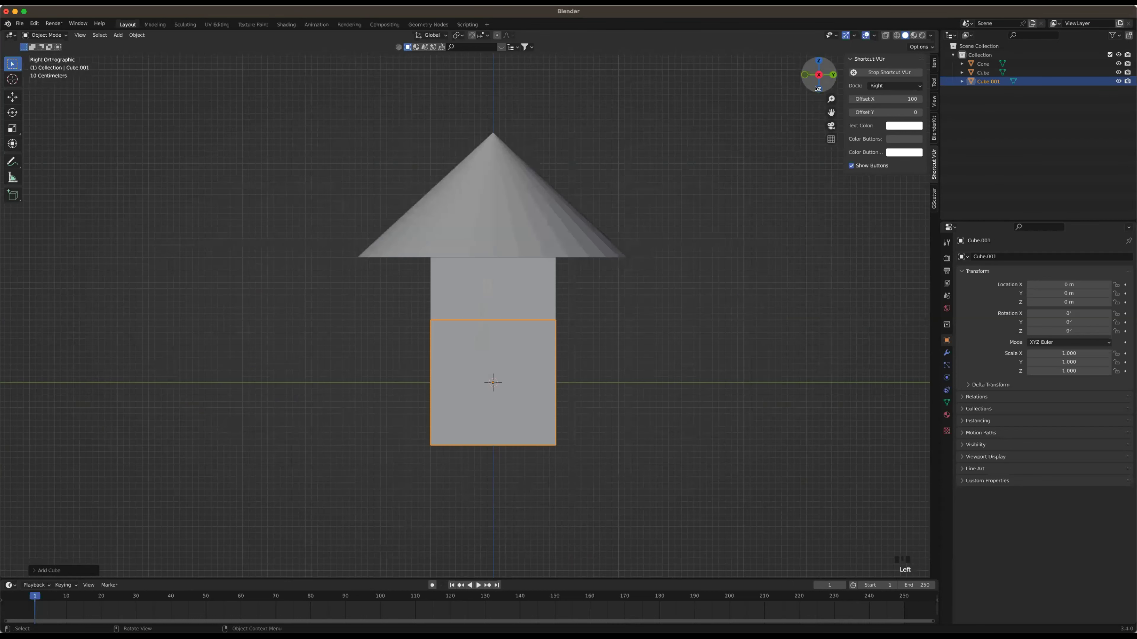
pyautogui.click(819, 88)
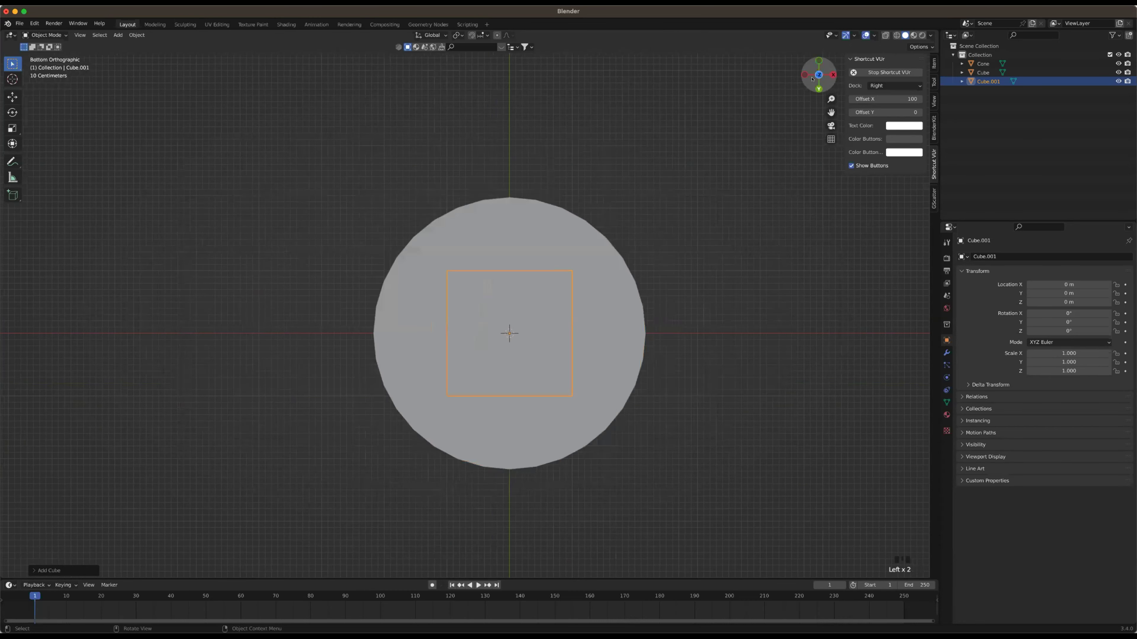
pyautogui.click(805, 75)
pyautogui.click(805, 77)
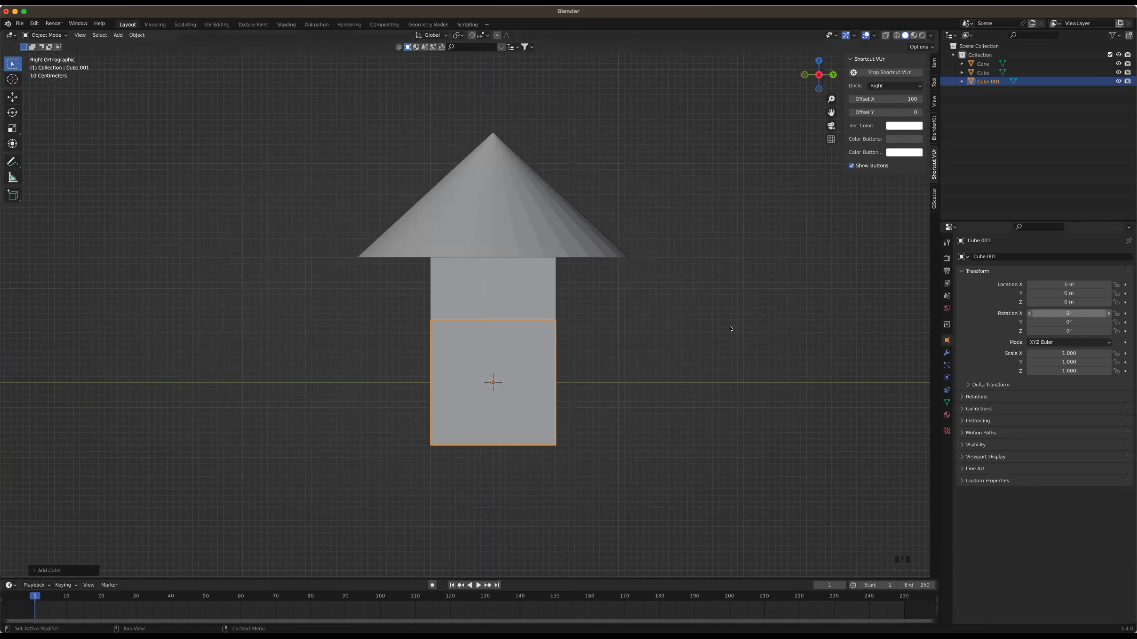
# Raise the new cube along Z and set its Z location to exactly 1 m, aligned with the house body
pyautogui.press('g')
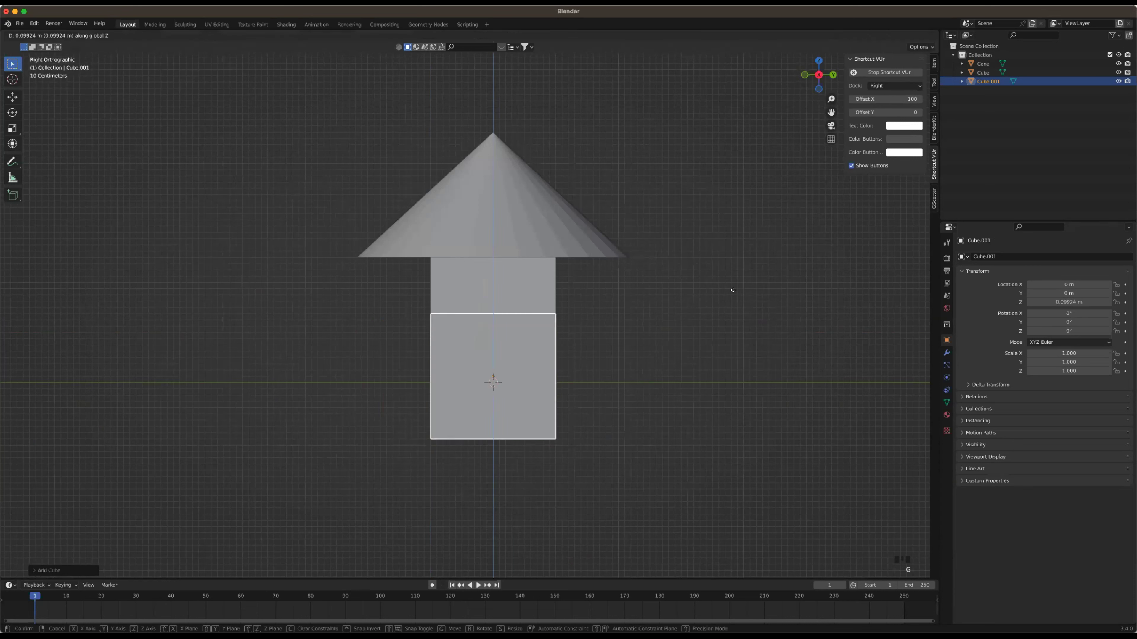
pyautogui.click(958, 263)
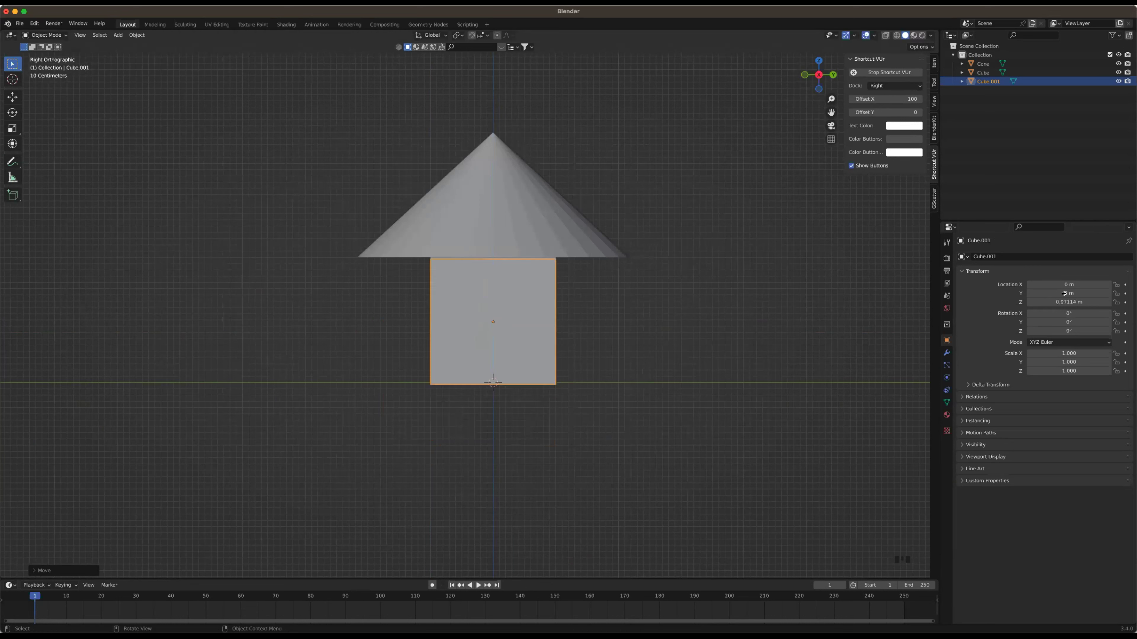
pyautogui.click(1069, 301)
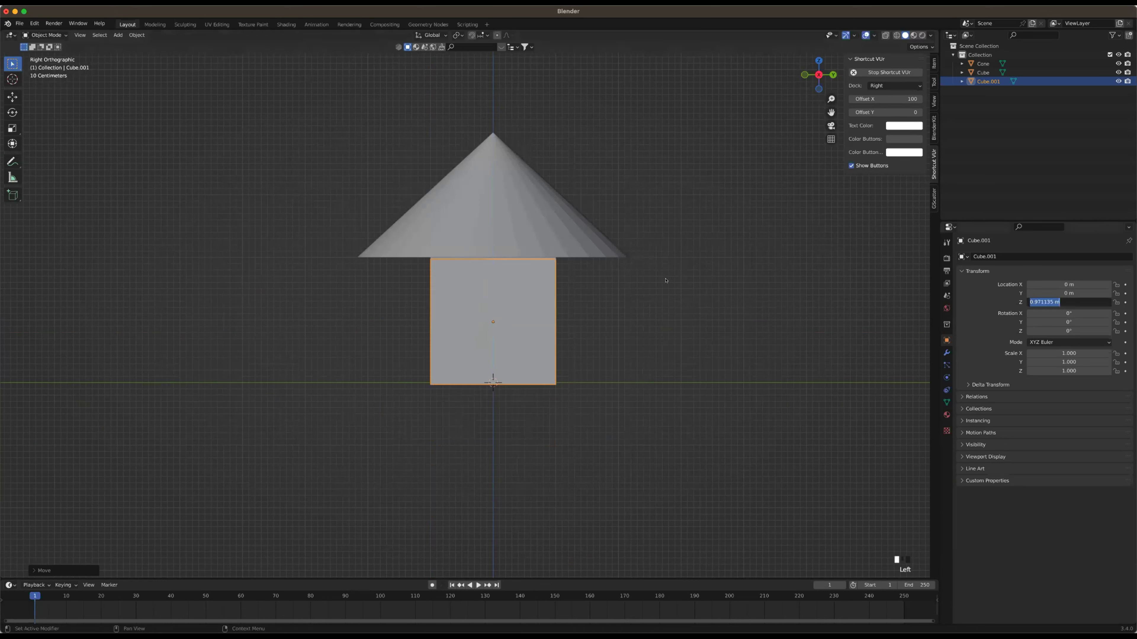
pyautogui.write('1')
pyautogui.press('Return')
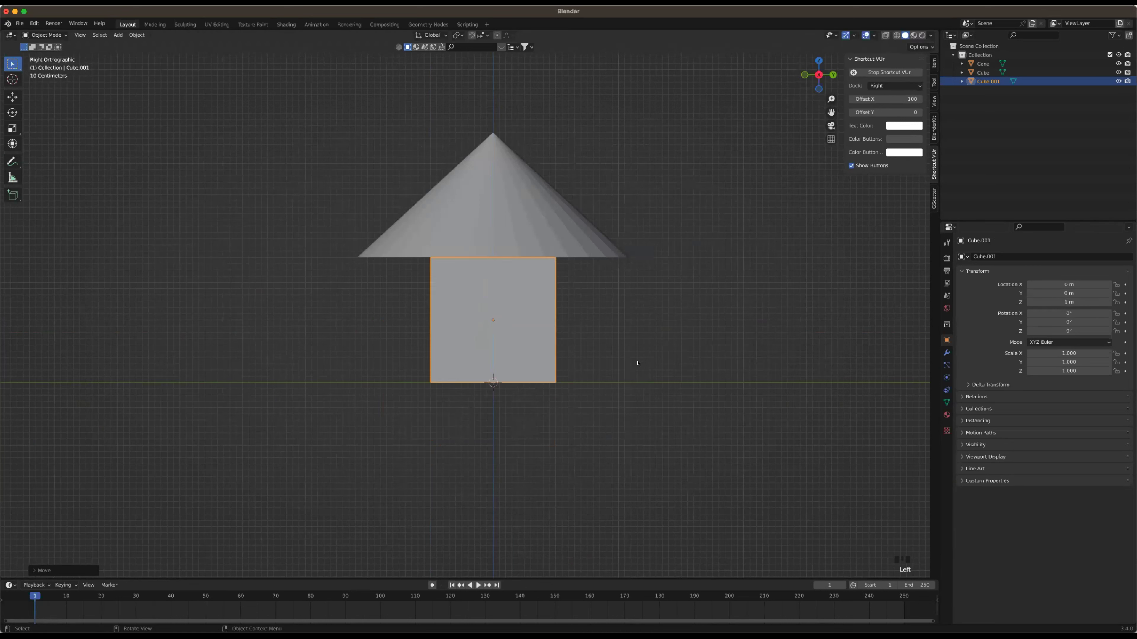
# Narrow the second cube along the Y axis to a scale of about 0.495
pyautogui.scroll(2, 638, 363)
pyautogui.scroll(1, 736, 327)
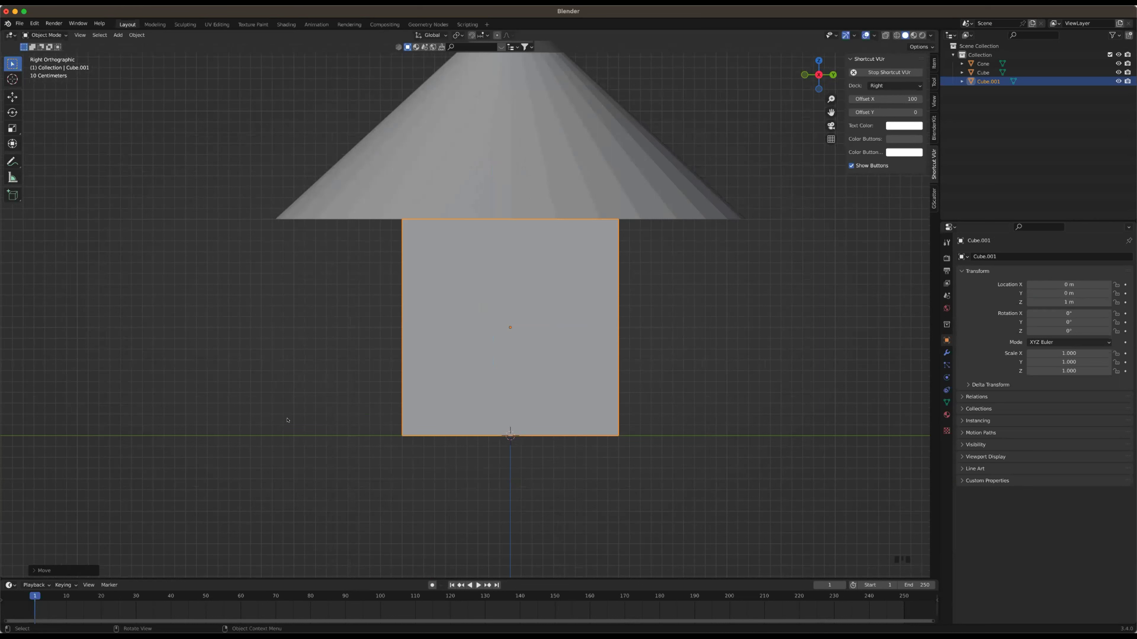
pyautogui.press('s')
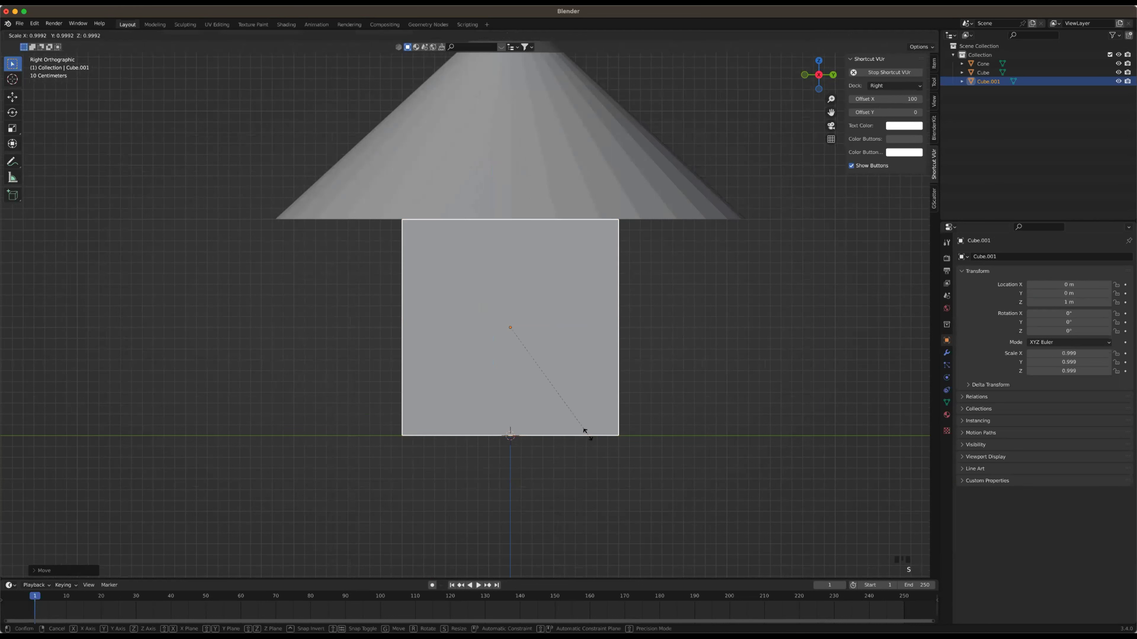
pyautogui.press('y')
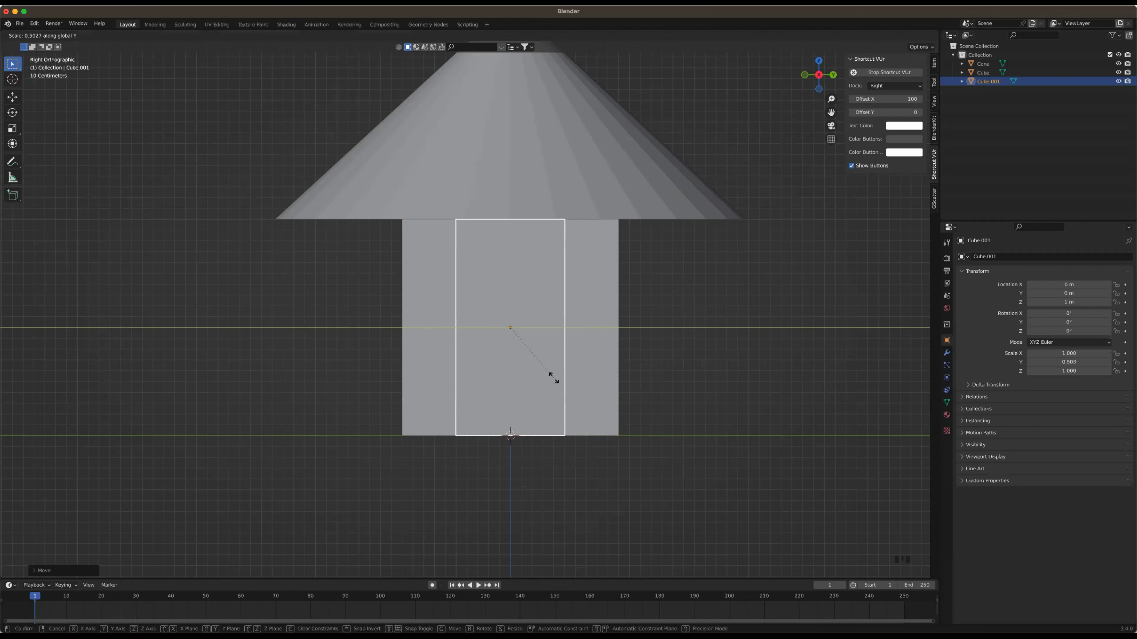
pyautogui.click(554, 377)
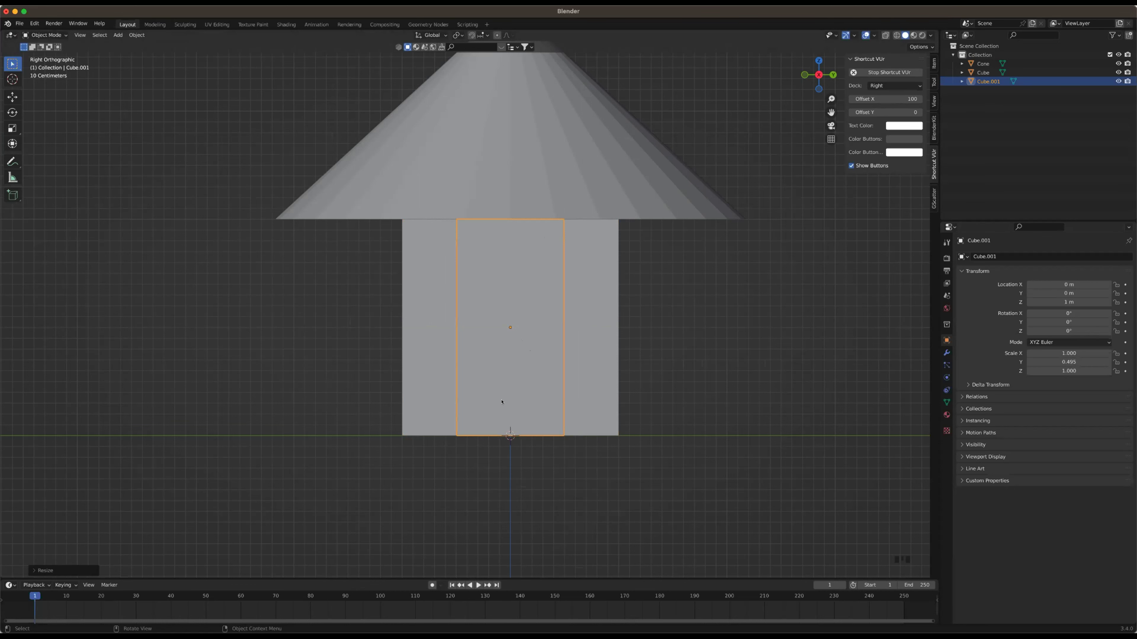
# Try scaling the narrowed cube along Z about its own centre, and undo the scaling
pyautogui.scroll(-3, 485, 450)
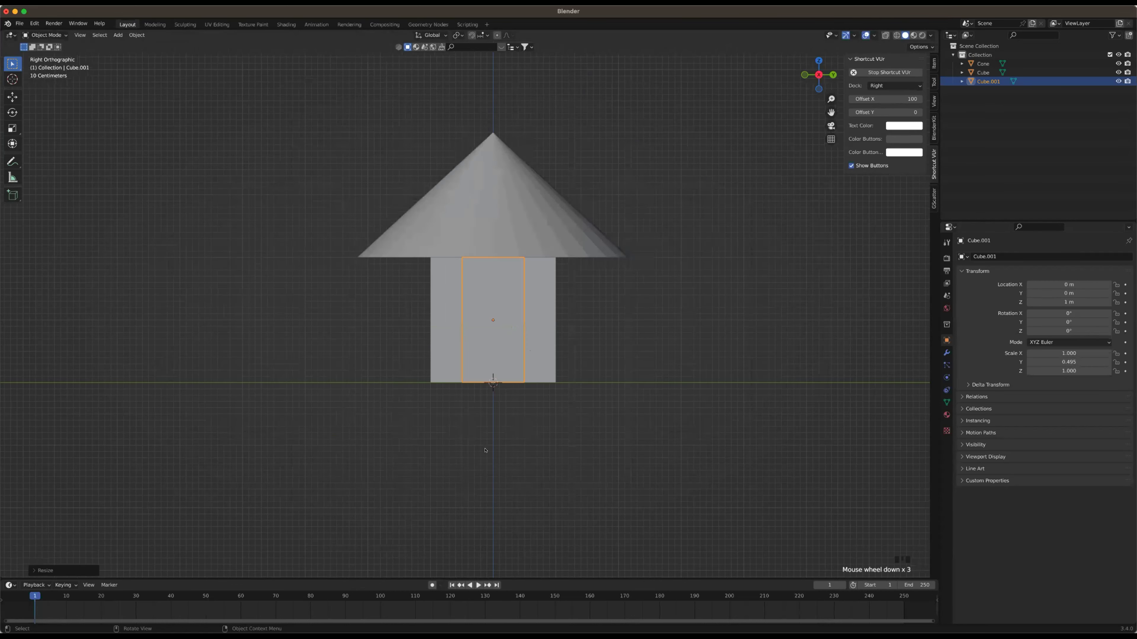
pyautogui.press('s')
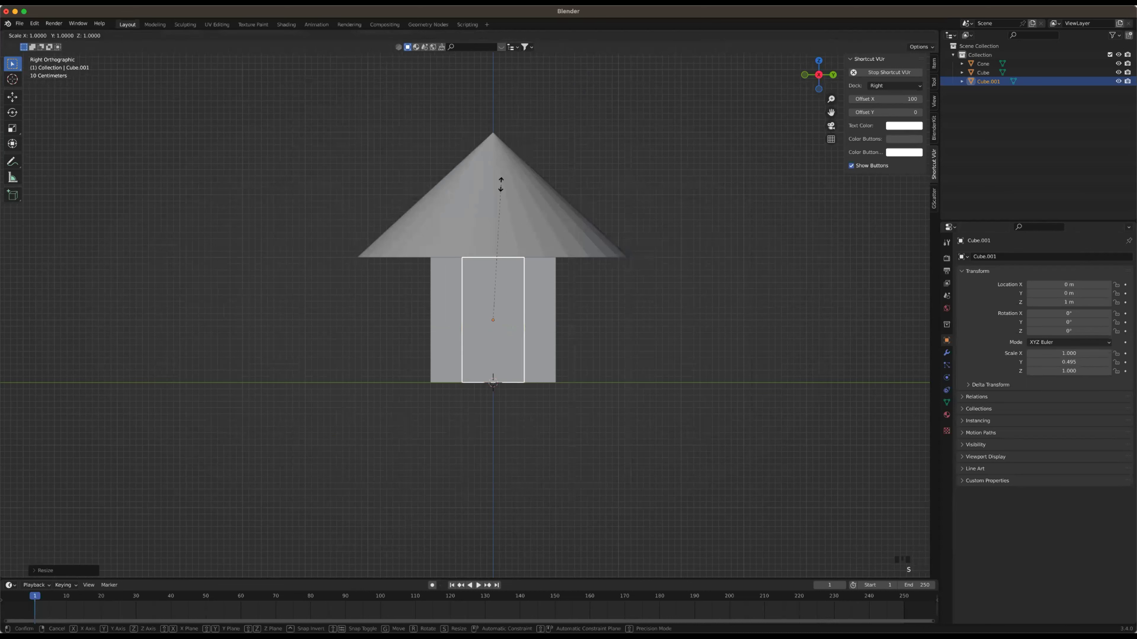
pyautogui.press('z')
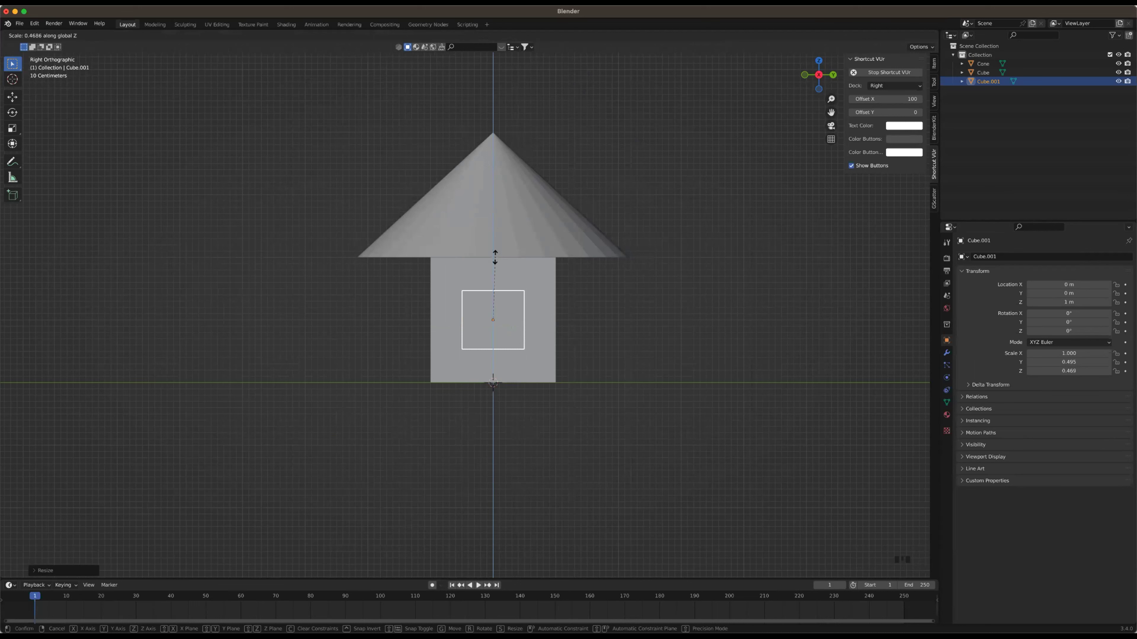
pyautogui.click(492, 279)
pyautogui.hotkey('ctrl', 'z')
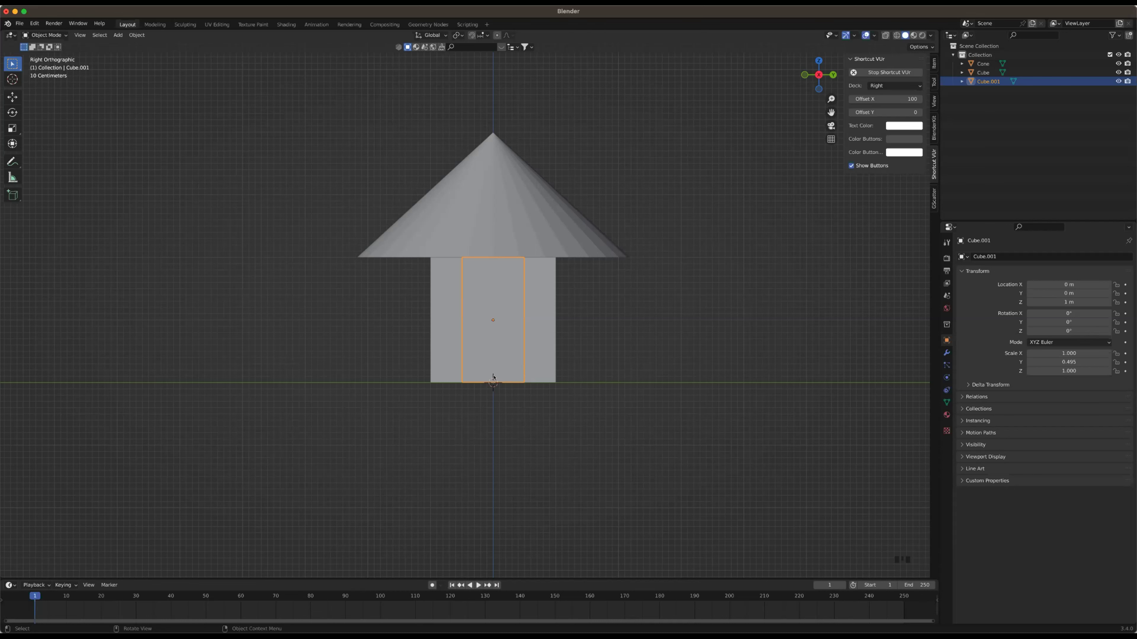
# Change the transform pivot point from Median Point to 3D Cursor
pyautogui.scroll(4, 496, 395)
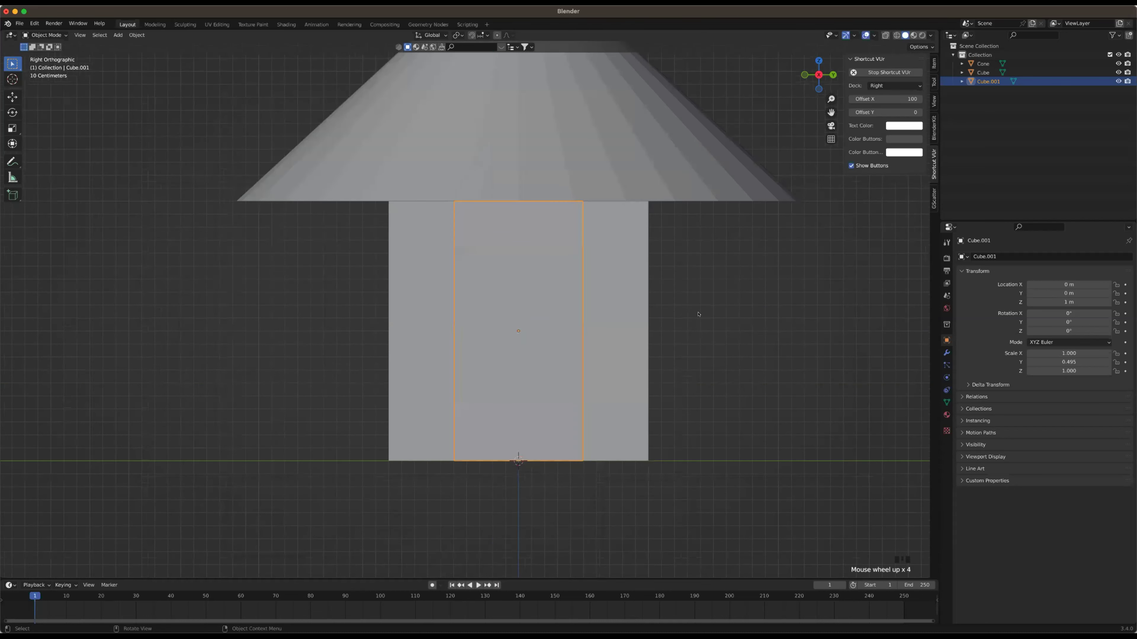
pyautogui.scroll(-1, 761, 266)
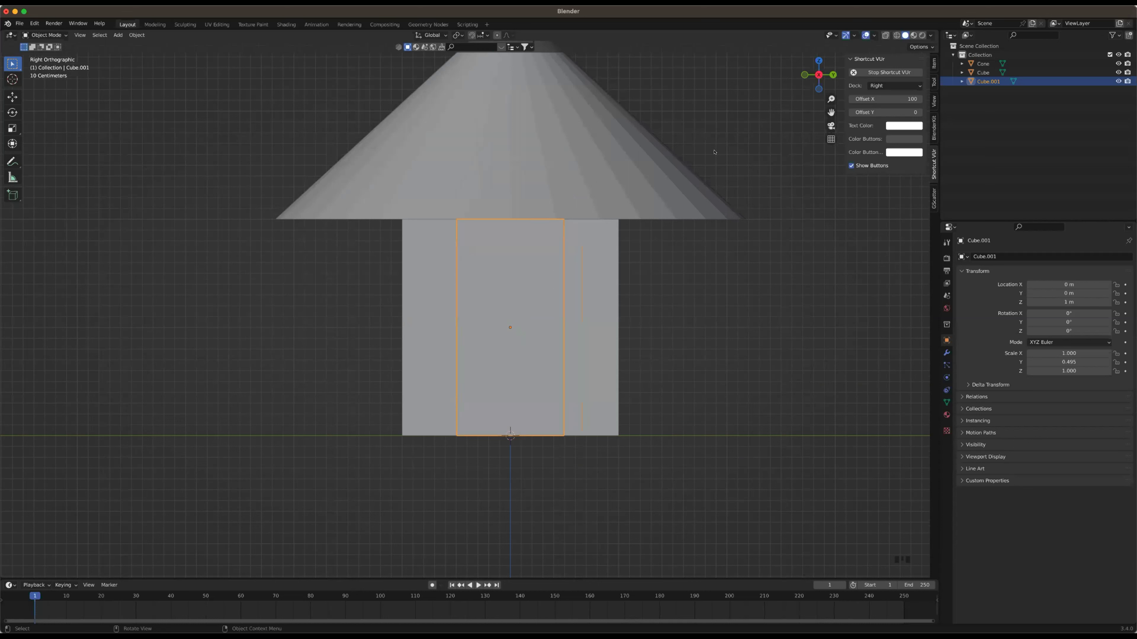
pyautogui.press('.')
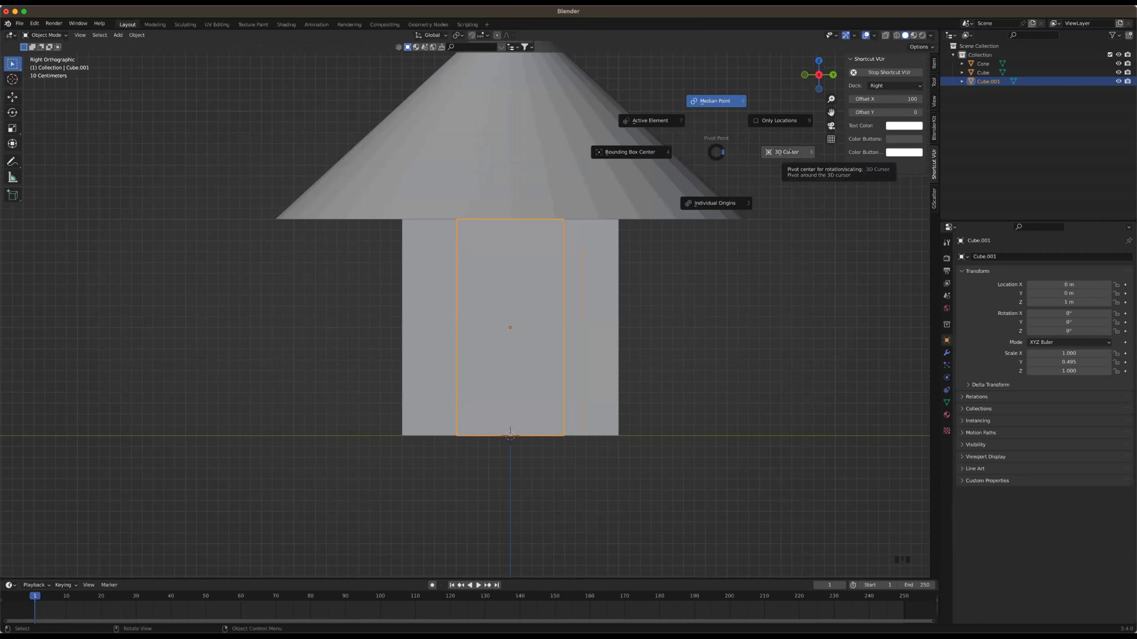
pyautogui.click(978, 51)
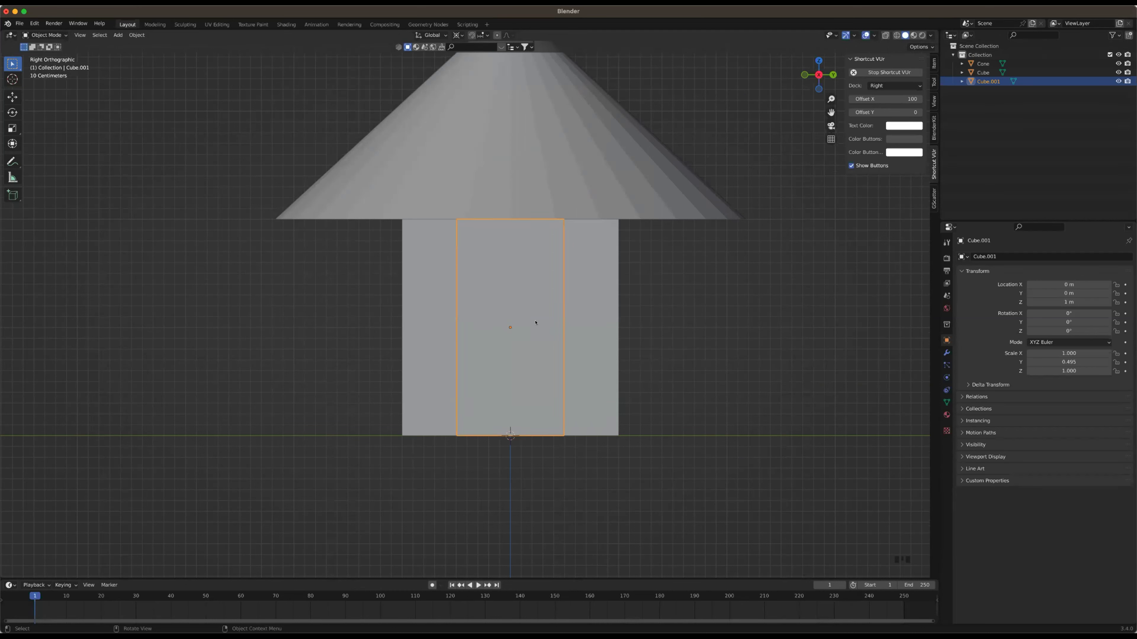
# Delete the narrowed second cube, leaving only the house body and the cone roof
pyautogui.click(617, 338)
pyautogui.press('x')
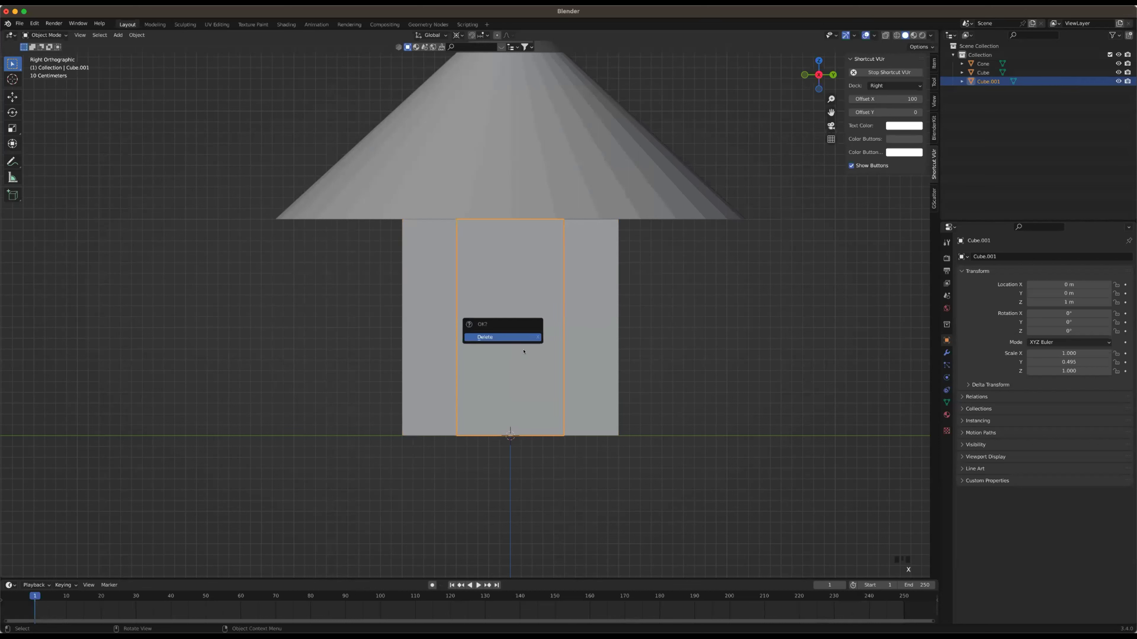
pyautogui.press('Return')
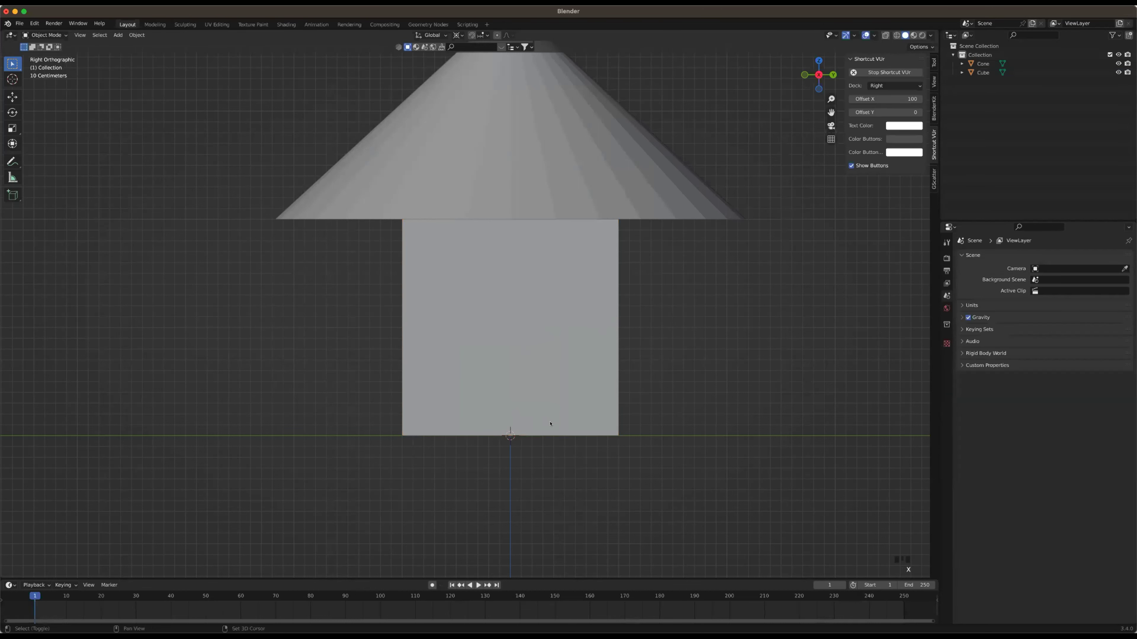
# Add a new cube mesh and set its Z location to 1 m
pyautogui.hotkey('shift', 'a')
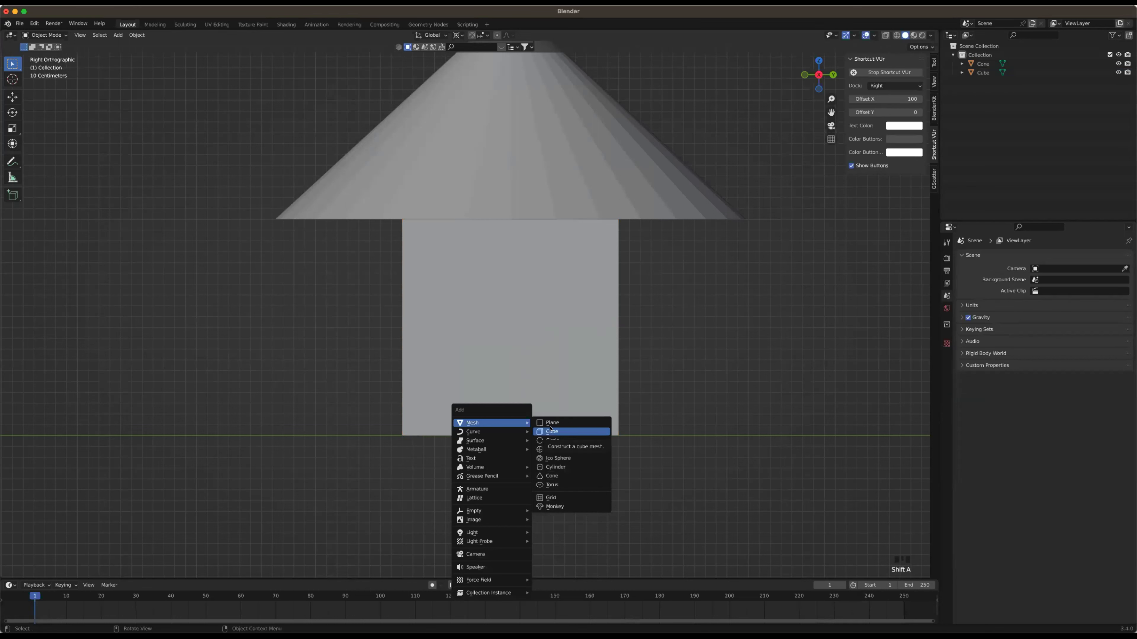
pyautogui.click(602, 427)
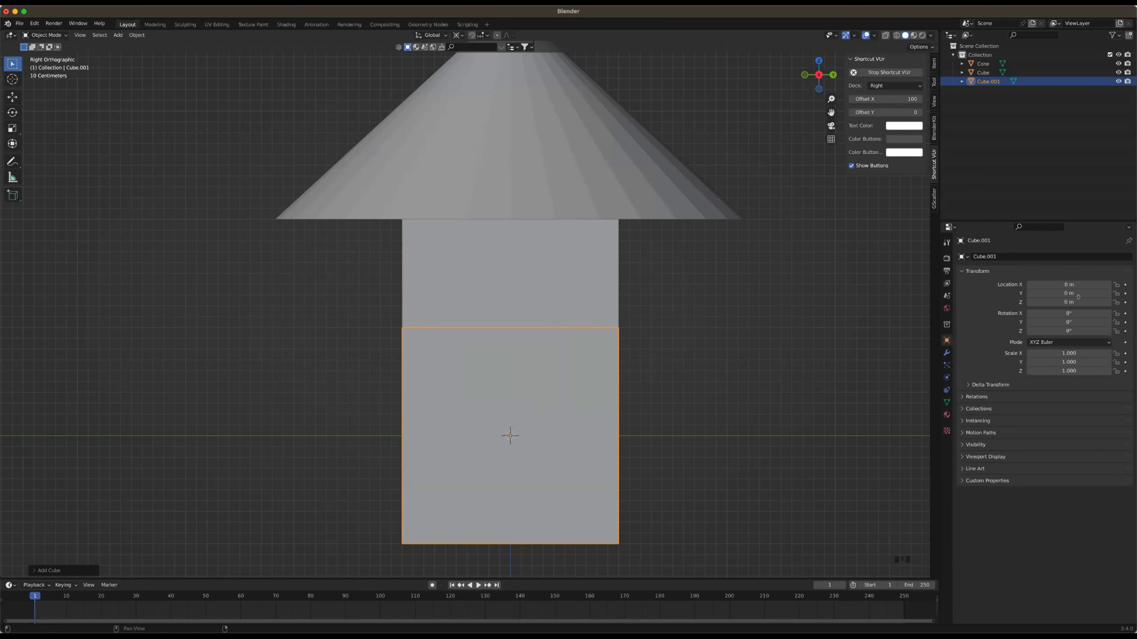
pyautogui.click(1069, 302)
pyautogui.write('1')
pyautogui.press('Return')
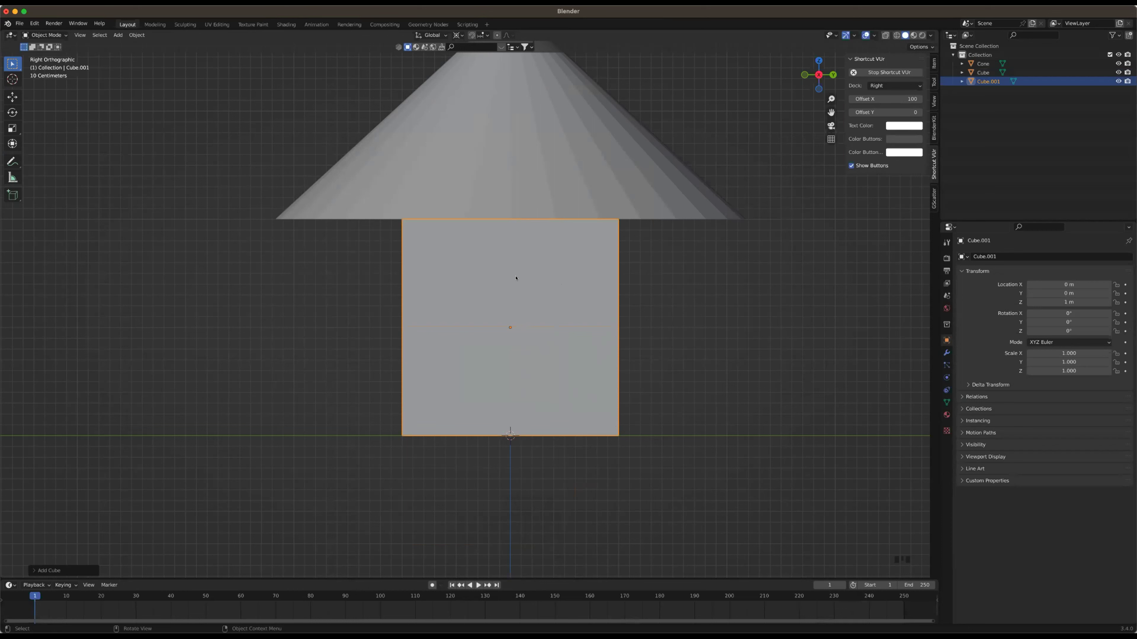
# Scale the new cube down along Y and set its Y scale to exactly 0.5
pyautogui.press('s')
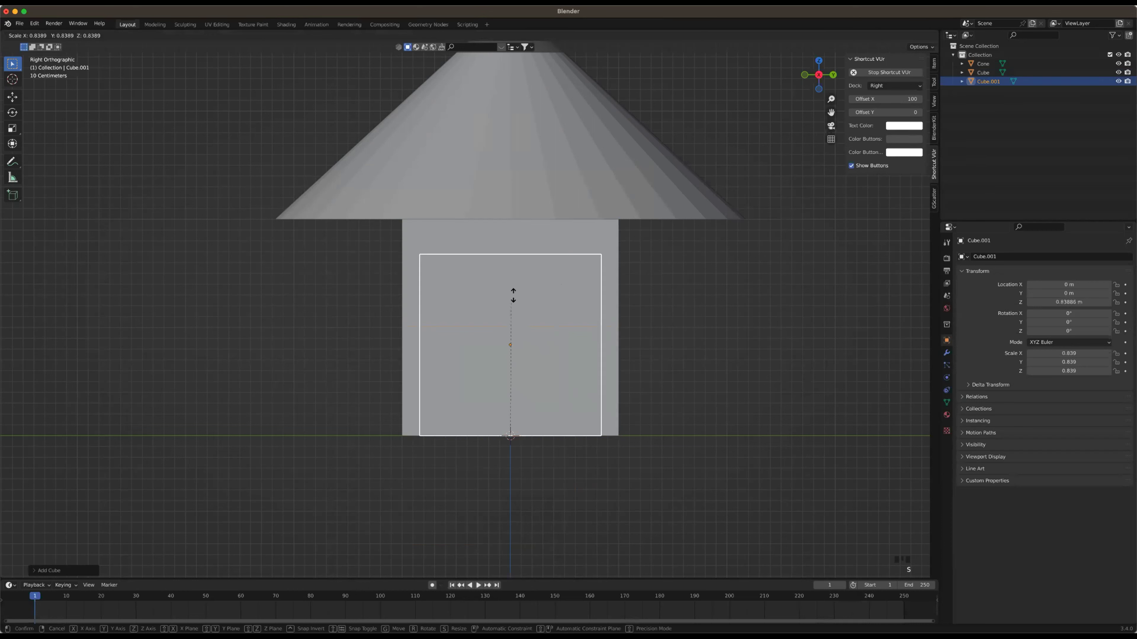
pyautogui.press('y')
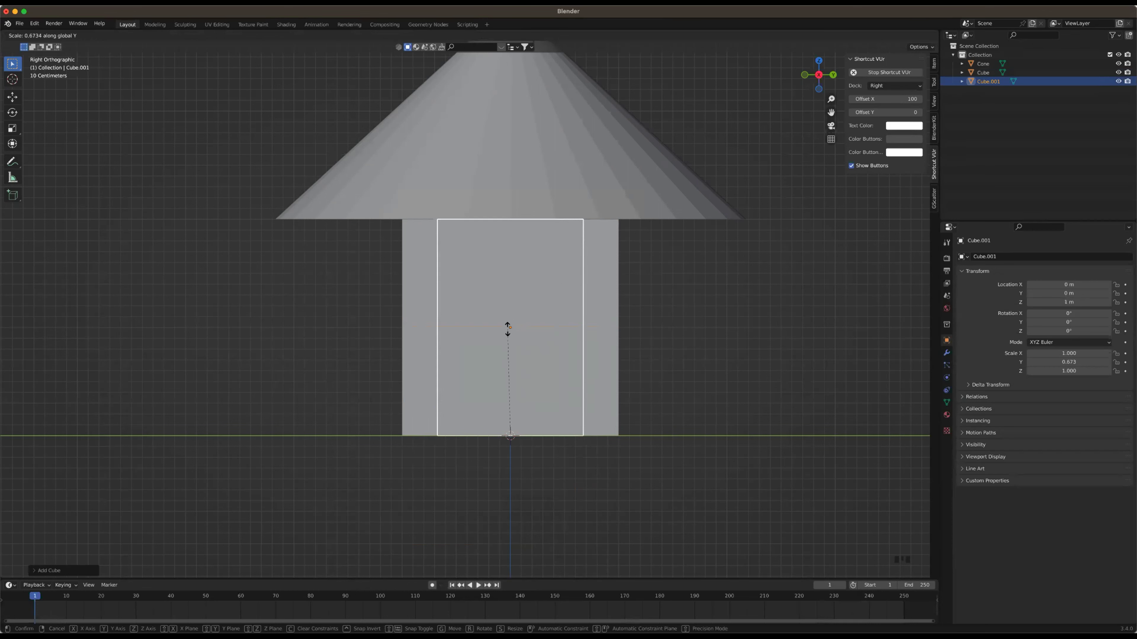
pyautogui.click(506, 353)
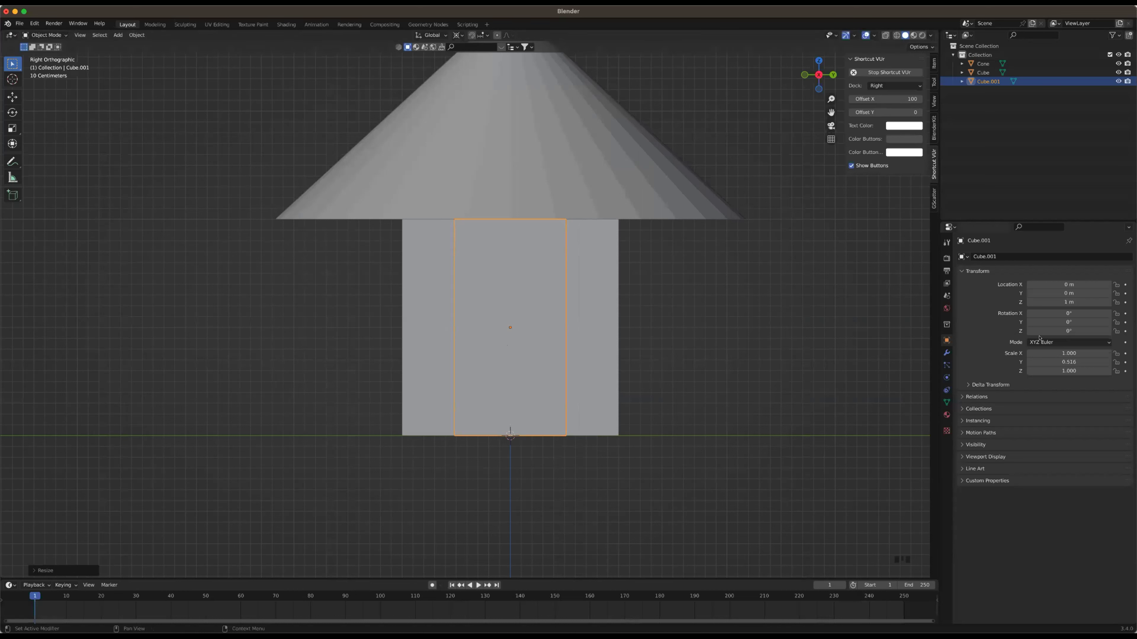
pyautogui.click(1069, 359)
pyautogui.write('0')
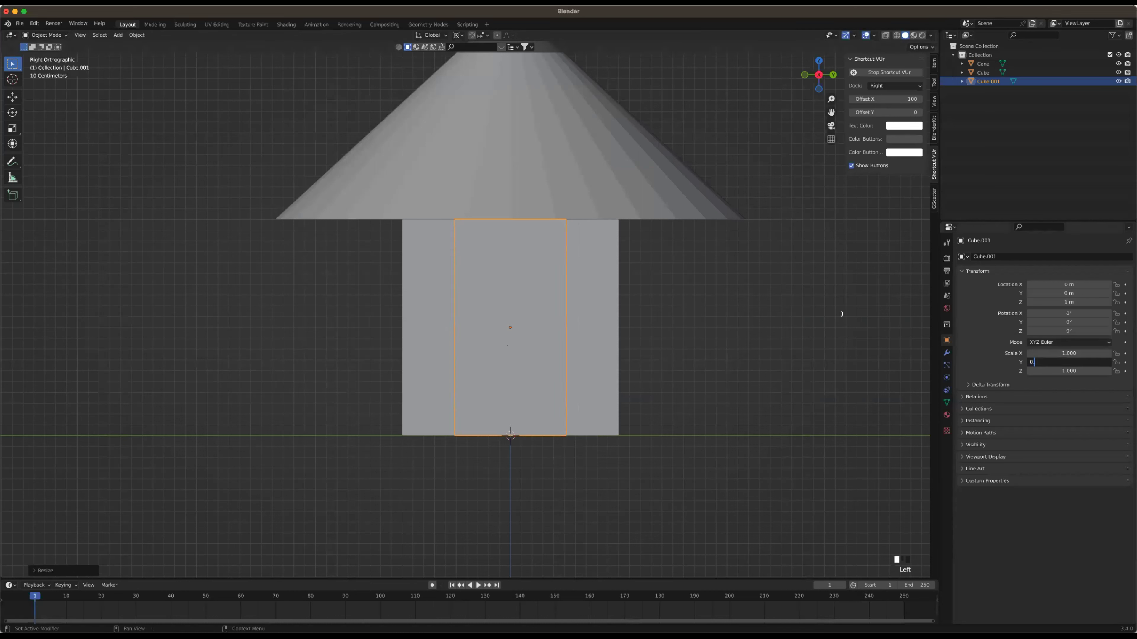
pyautogui.write('.5')
pyautogui.press('Return')
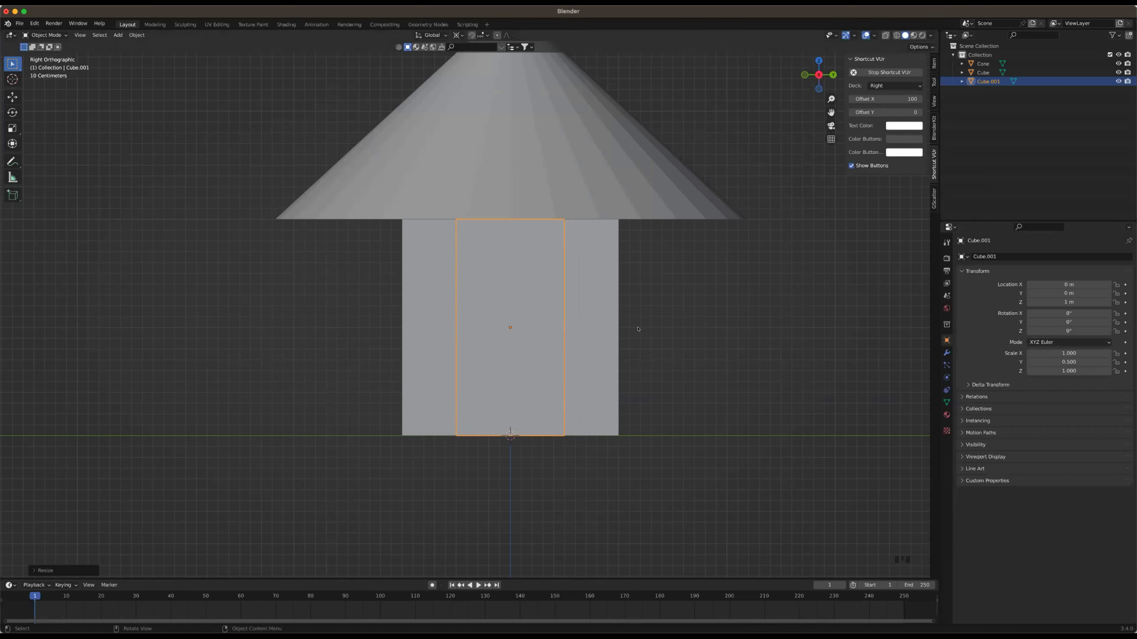
# Select 3D Cursor again as the pivot point for transforming the narrowed cube
pyautogui.press('.')
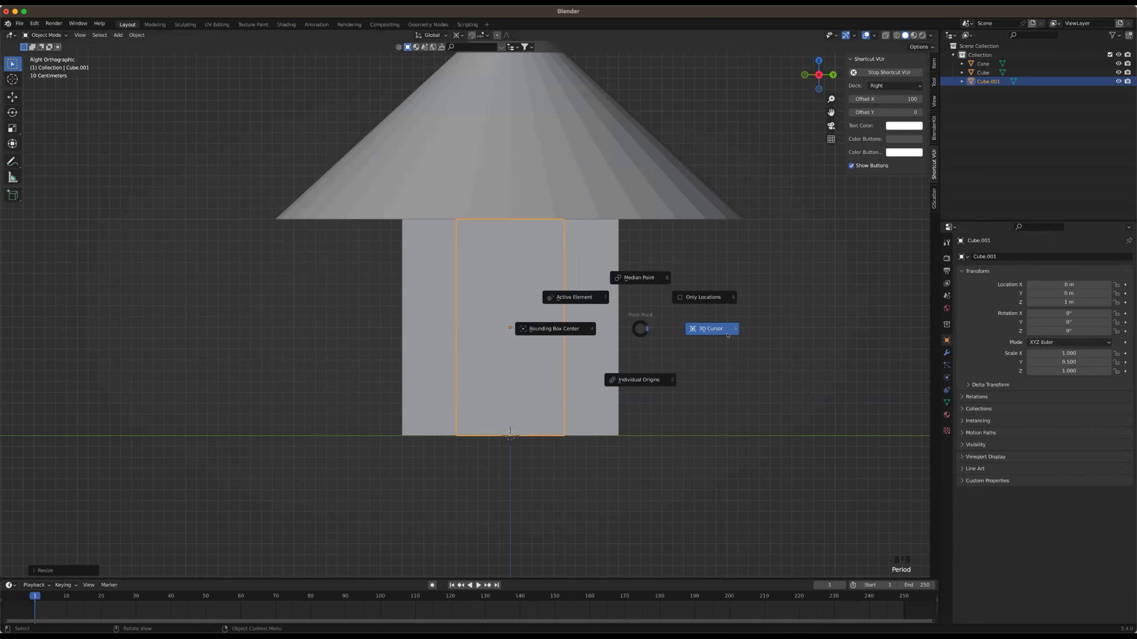
pyautogui.click(694, 325)
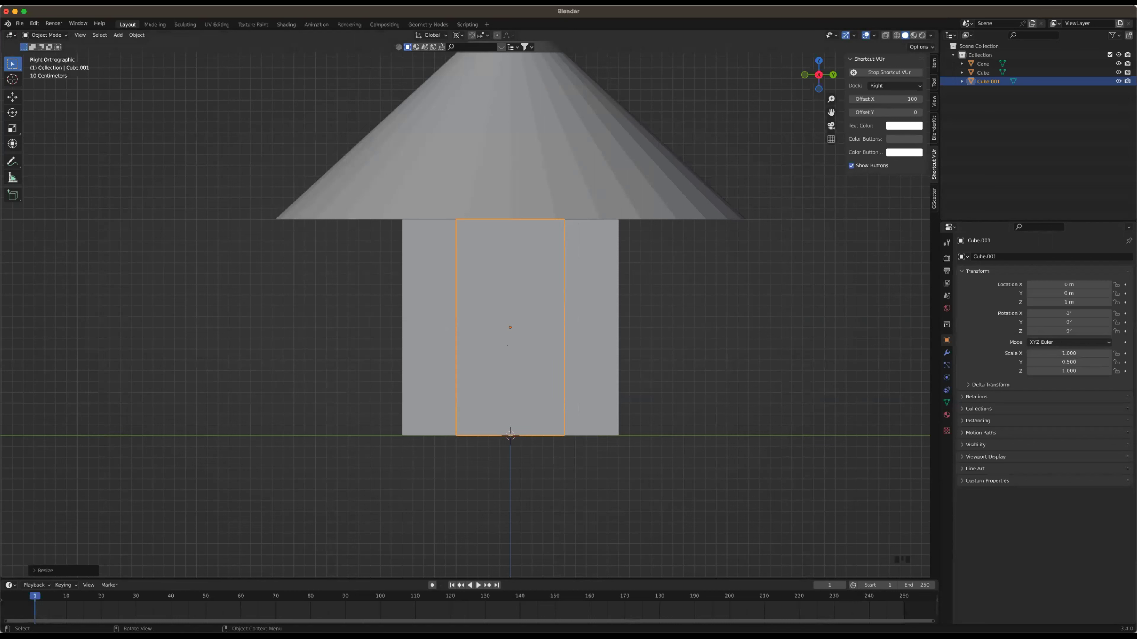
# Scale the narrowed cube down along Z to a Z scale of about 0.81, keeping its base at the 3D Cursor
pyautogui.press('s')
pyautogui.press('z')
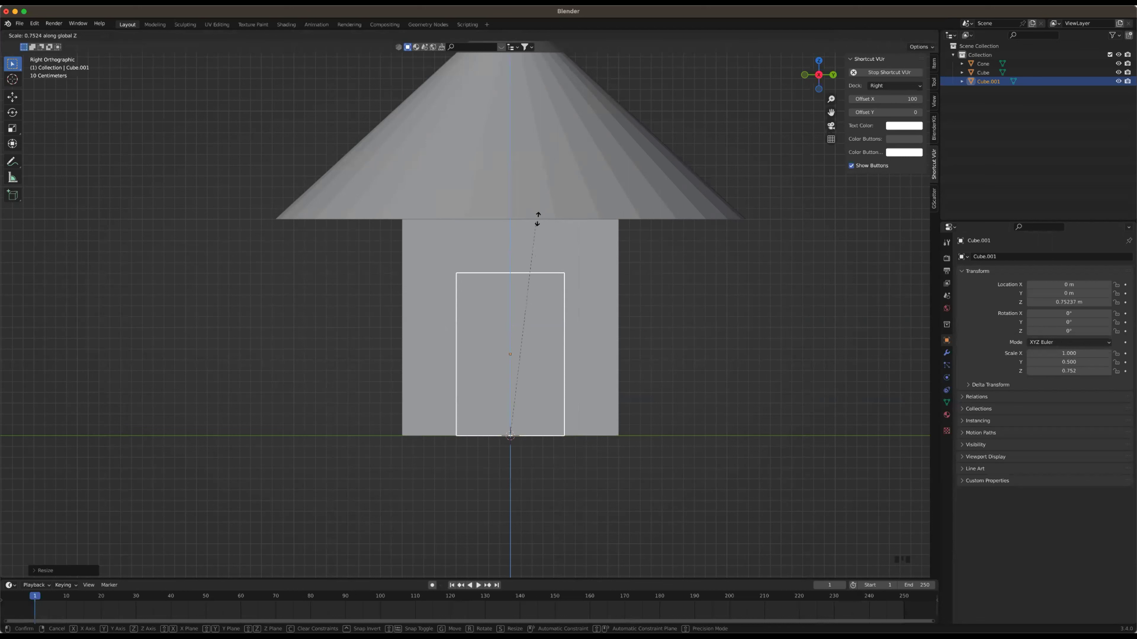
pyautogui.click(537, 214)
pyautogui.press('s')
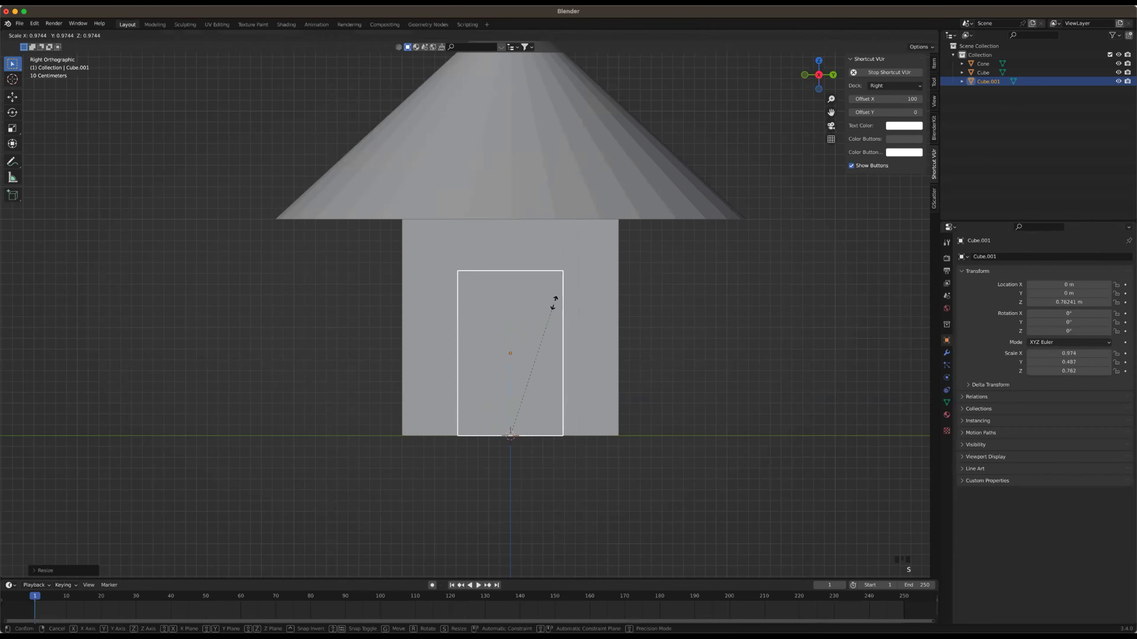
pyautogui.press('z')
pyautogui.click(558, 295)
pyautogui.moveTo(602, 367); pyautogui.dragTo(564, 359, button='middle')
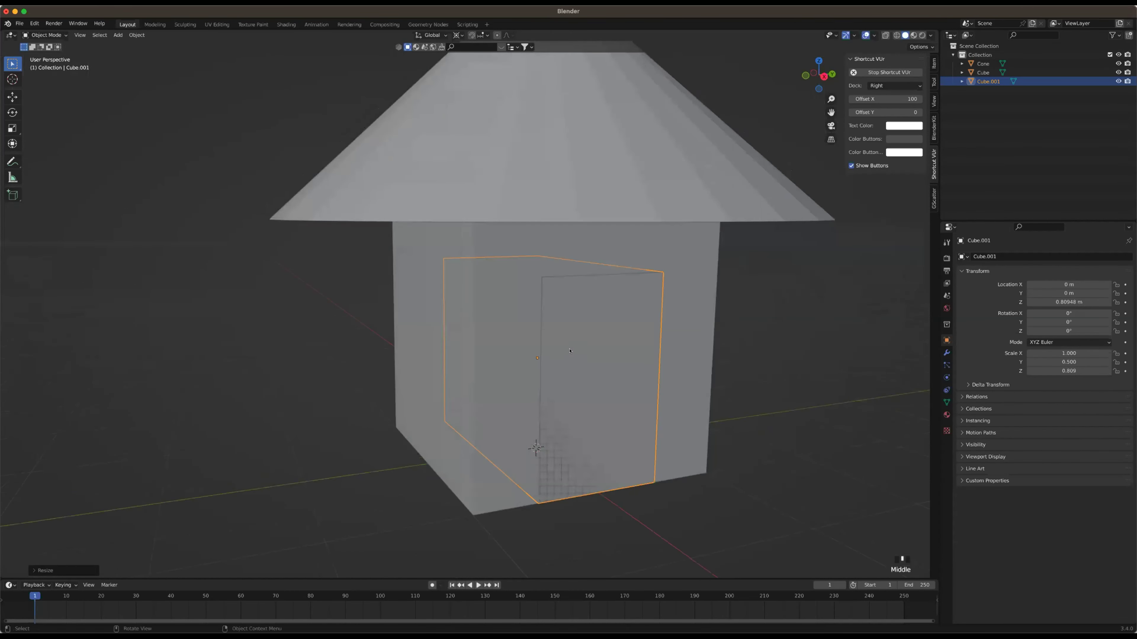
# Review the pivot point options from the back view with nothing selected, keeping 3D Cursor as the choice
pyautogui.scroll(-2, 566, 348)
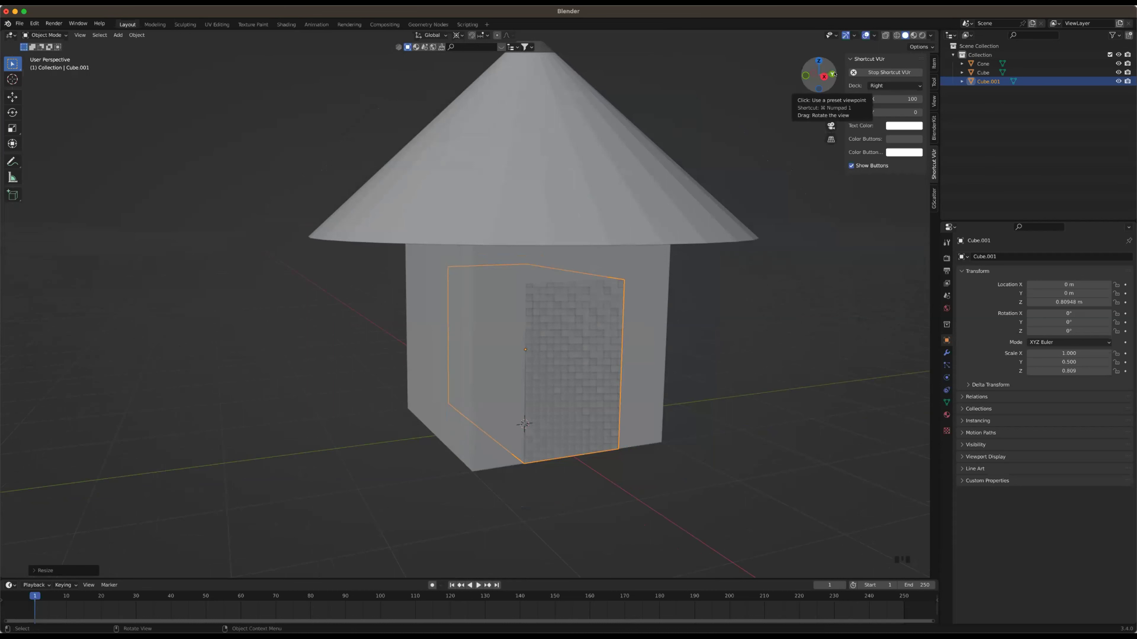
pyautogui.click(817, 89)
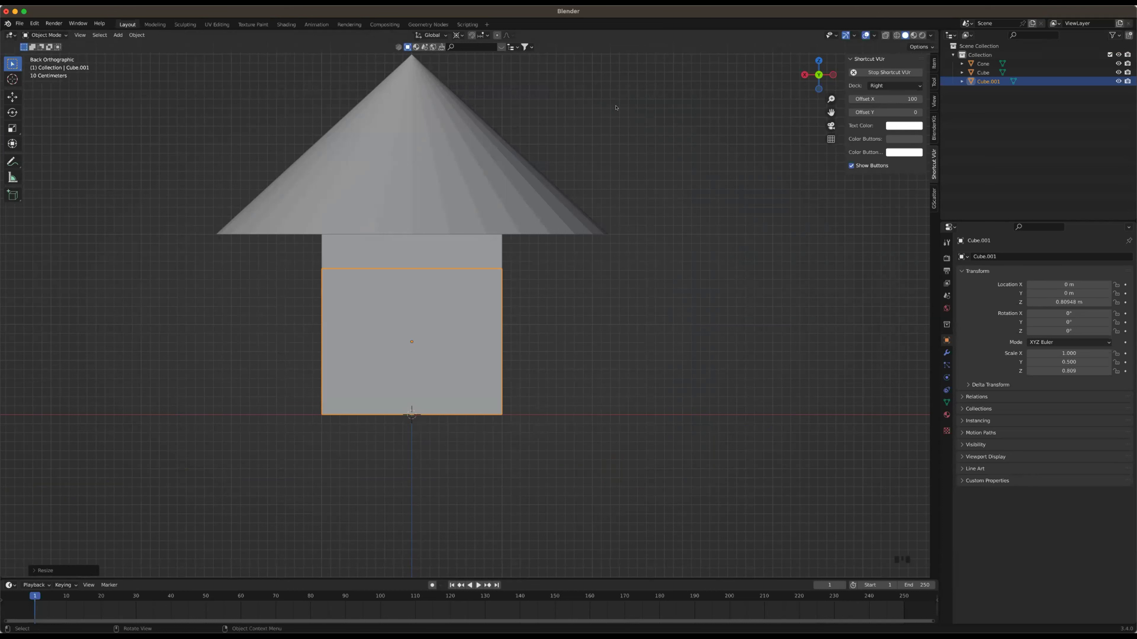
pyautogui.click(472, 36)
pyautogui.click(522, 84)
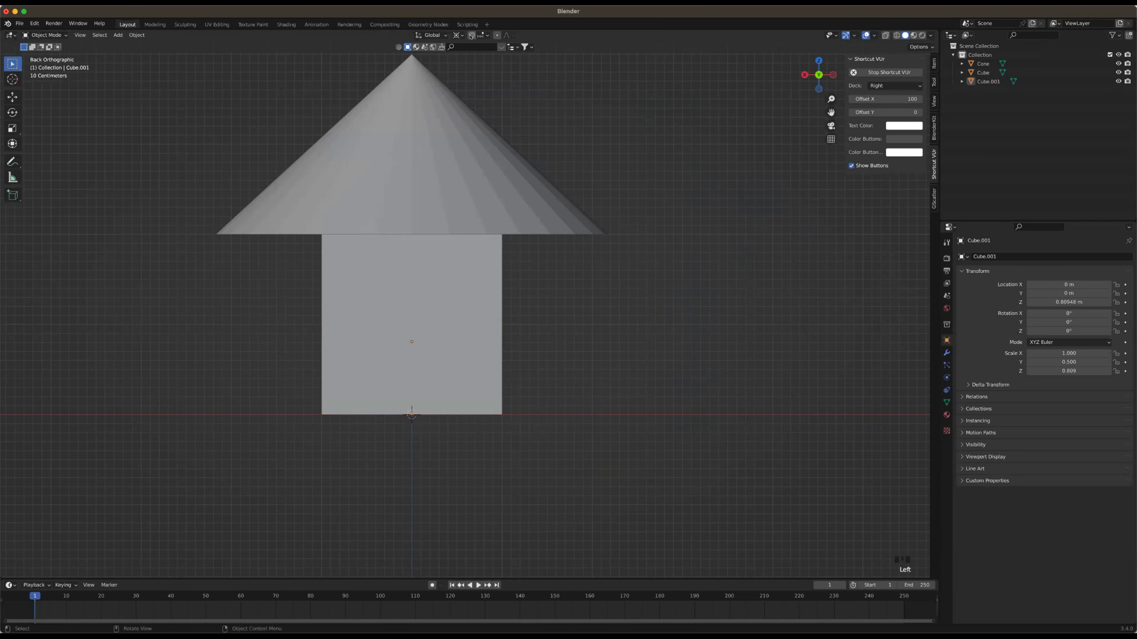
pyautogui.click(471, 36)
pyautogui.click(473, 36)
pyautogui.click(670, 115)
pyautogui.press('.')
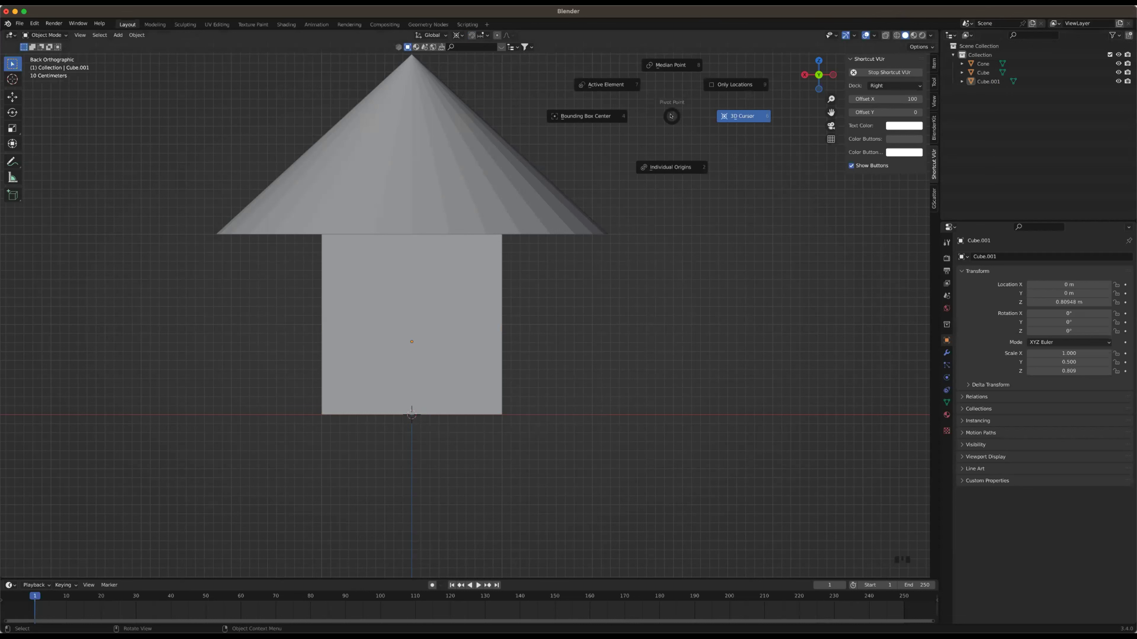
pyautogui.click(904, 564)
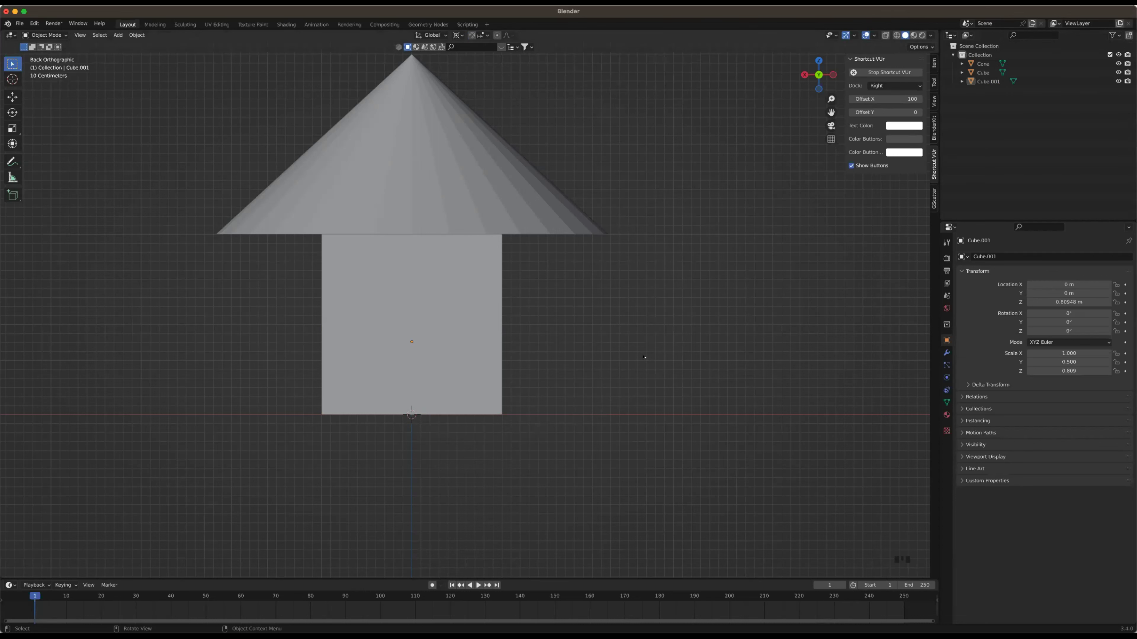
pyautogui.press('.')
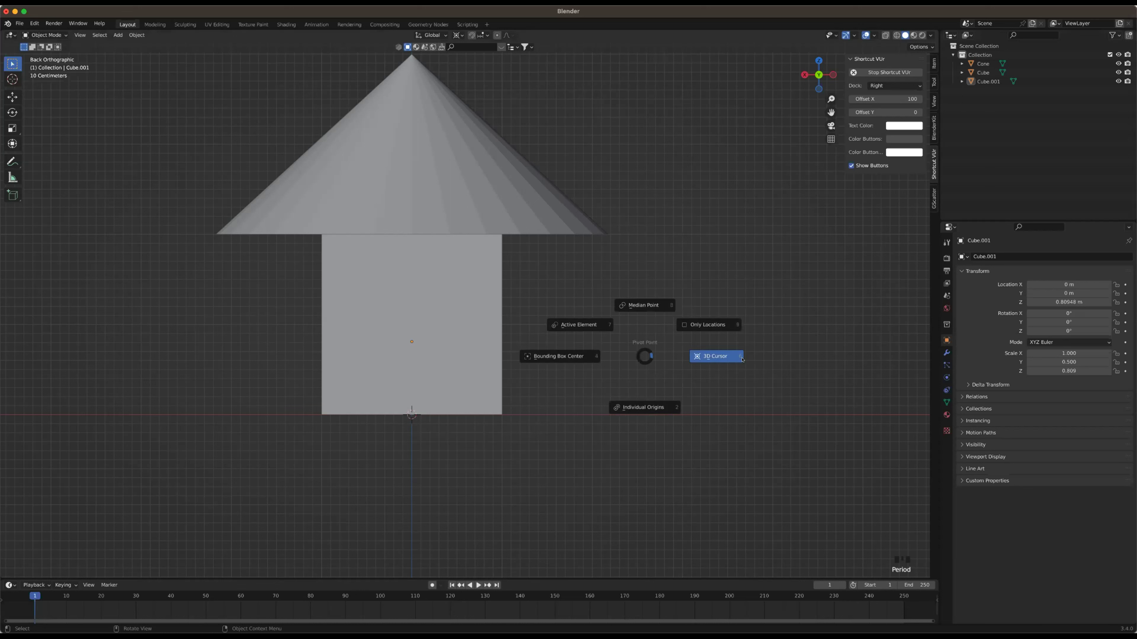
pyautogui.click(734, 359)
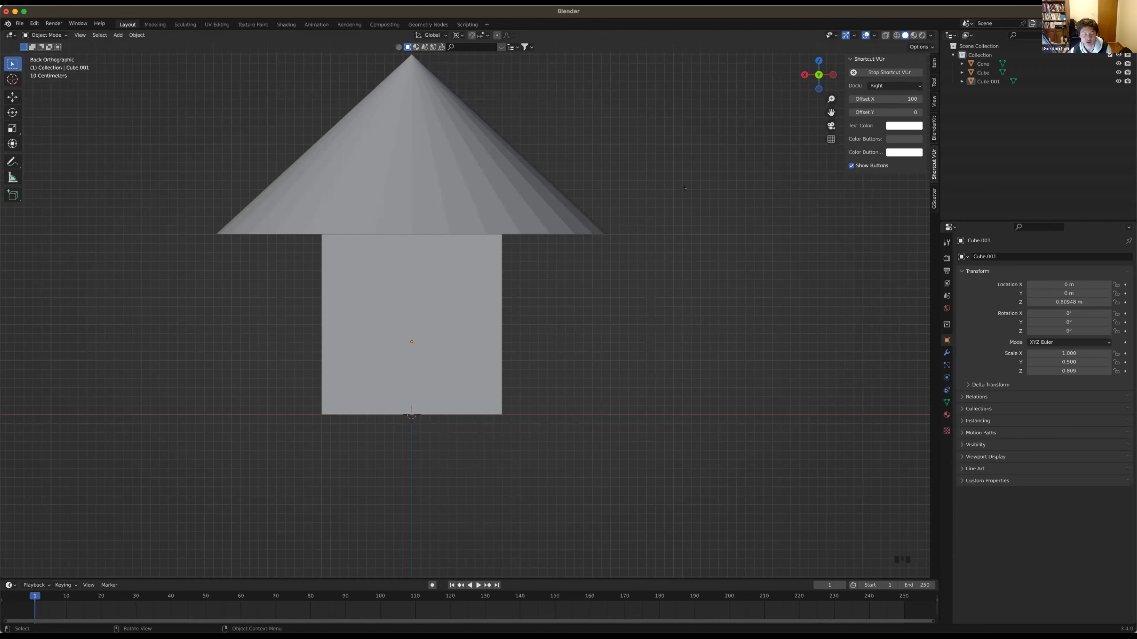
# Examine the 3D Cursor's position at the base of the house from below and from the door side
pyautogui.moveTo(558, 289); pyautogui.dragTo(651, 282, button='middle')
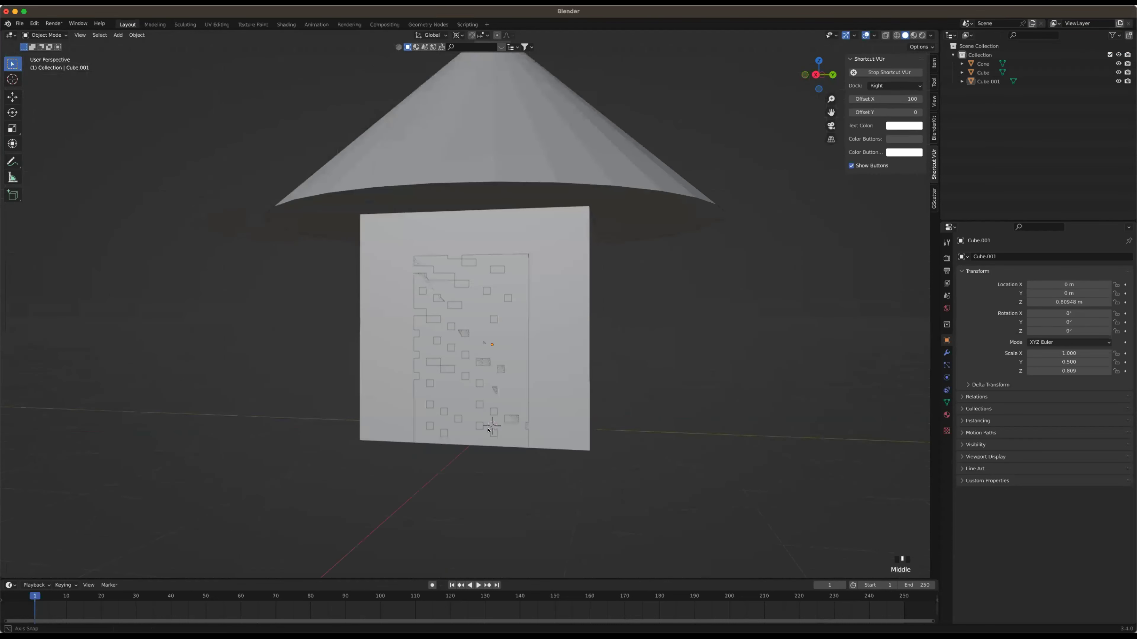
pyautogui.moveTo(487, 430); pyautogui.dragTo(509, 387, button='middle')
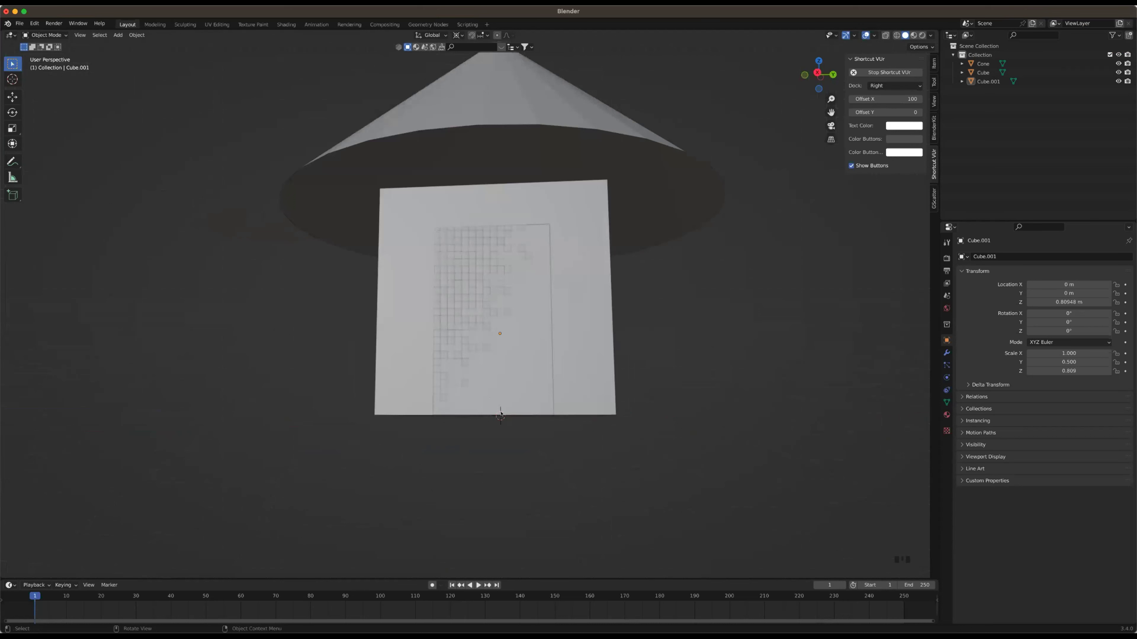
pyautogui.moveTo(502, 408); pyautogui.dragTo(493, 400, button='middle')
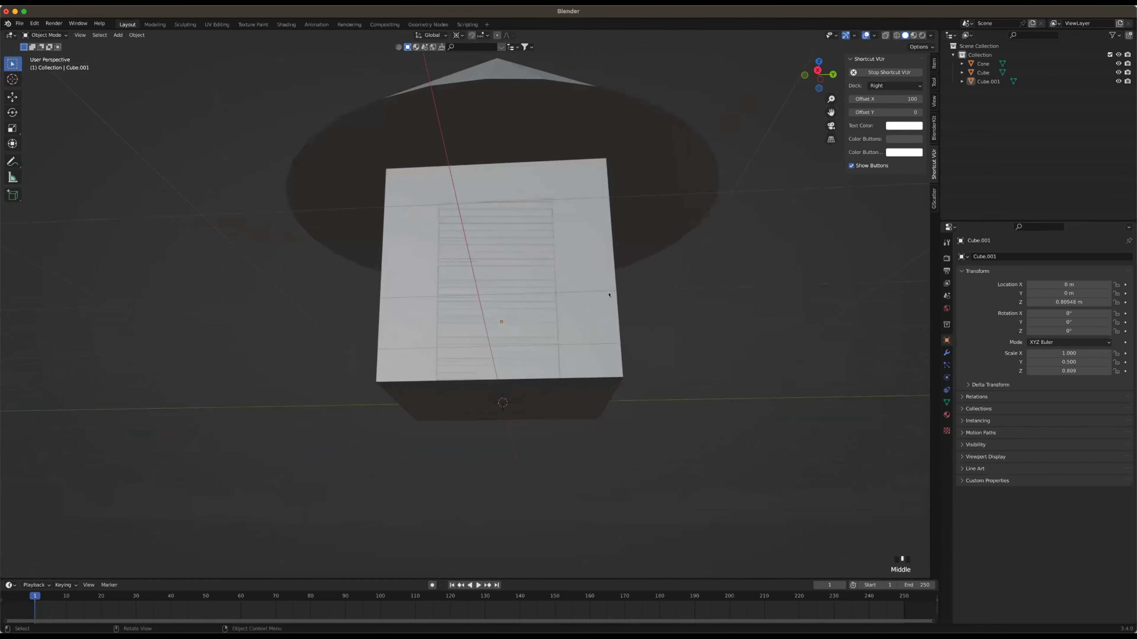
pyautogui.moveTo(607, 304); pyautogui.dragTo(567, 379, button='middle')
pyautogui.scroll(2, 515, 430)
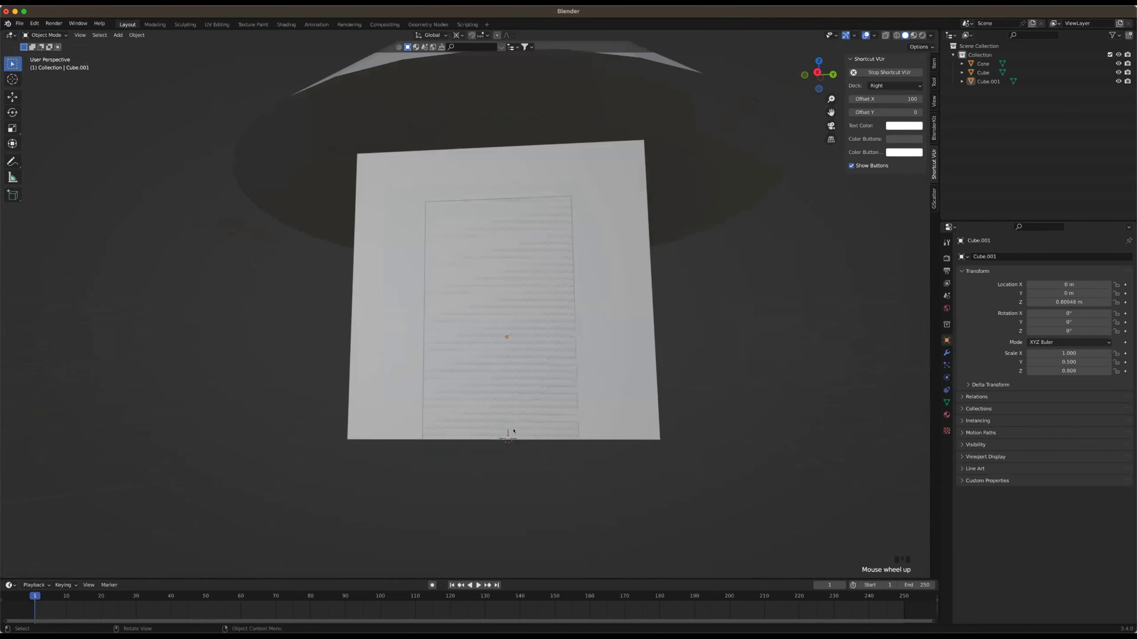
pyautogui.scroll(-2, 509, 421)
pyautogui.moveTo(514, 403); pyautogui.dragTo(509, 415, button='middle')
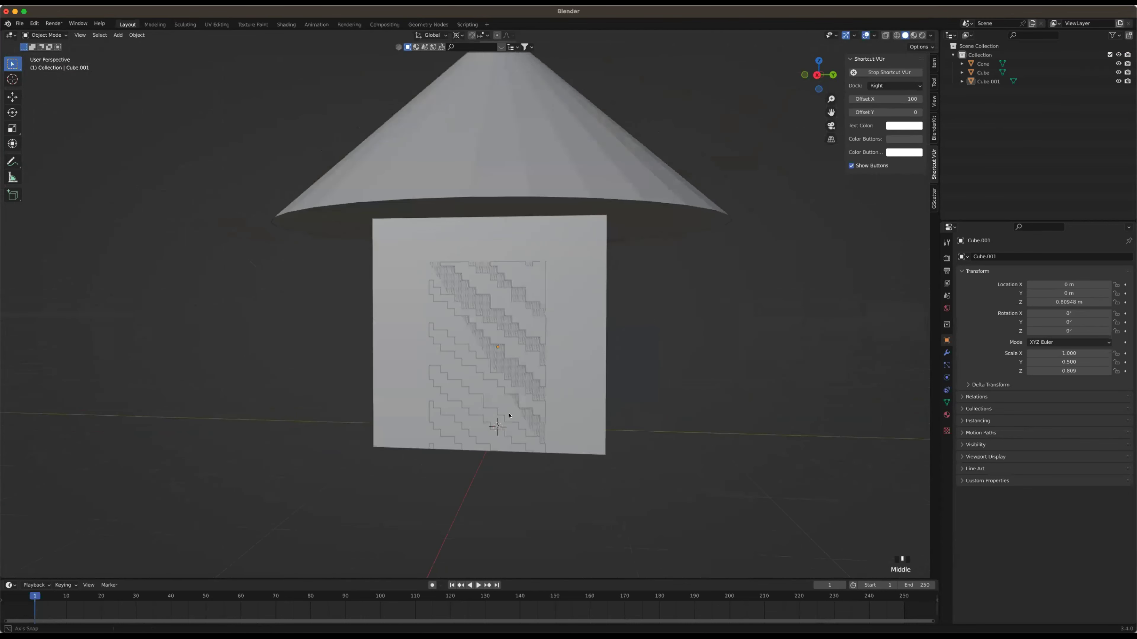
pyautogui.scroll(-2, 500, 343)
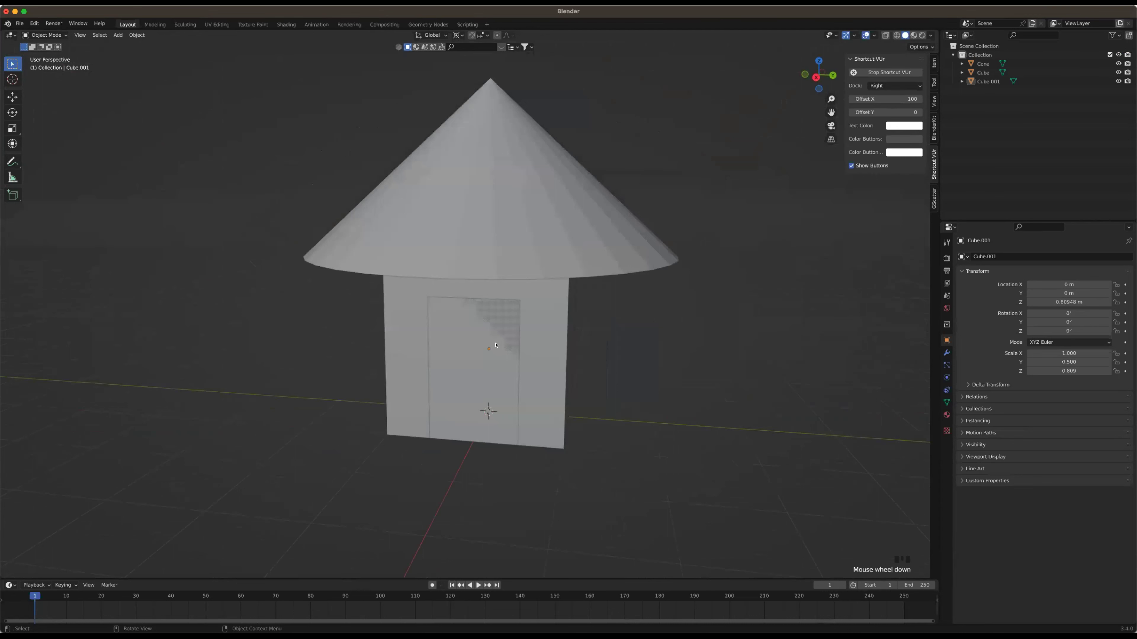
# Switch the pivot point to Individual Origins and try scaling the narrowed cube uniformly, undoing the scale
pyautogui.doubleClick(495, 345)
pyautogui.moveTo(599, 324); pyautogui.dragTo(542, 314, button='middle')
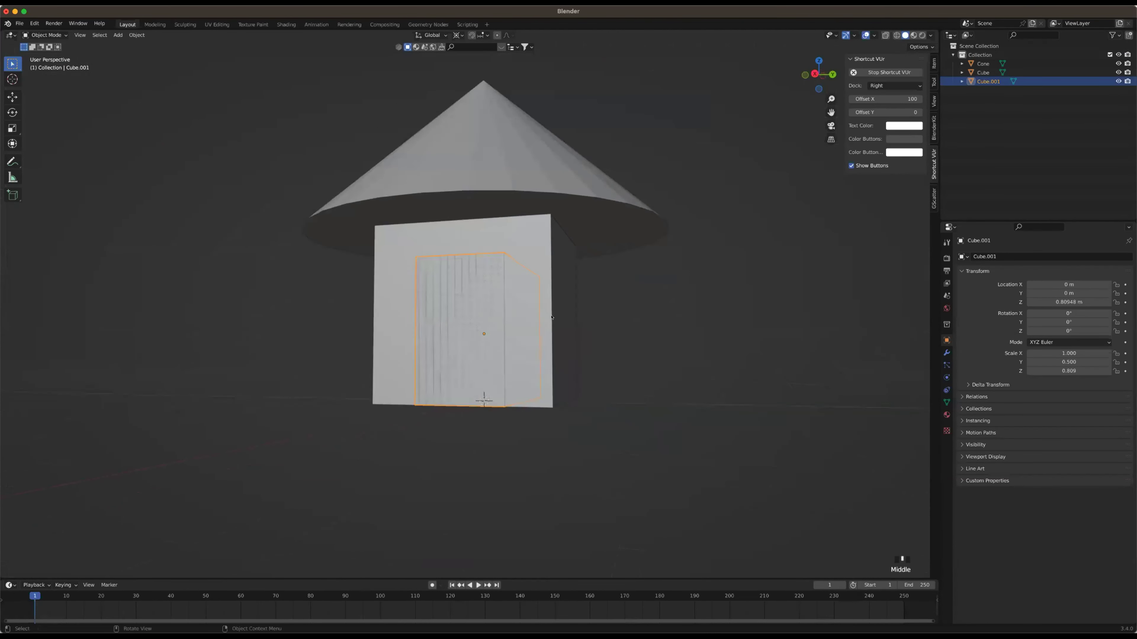
pyautogui.press('.')
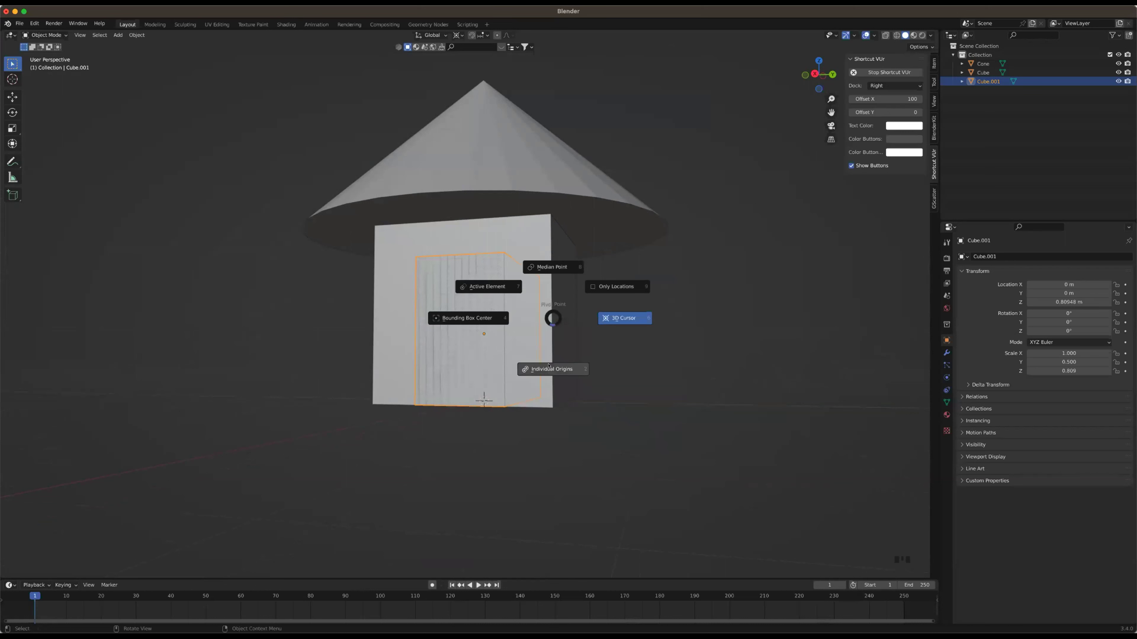
pyautogui.click(671, 338)
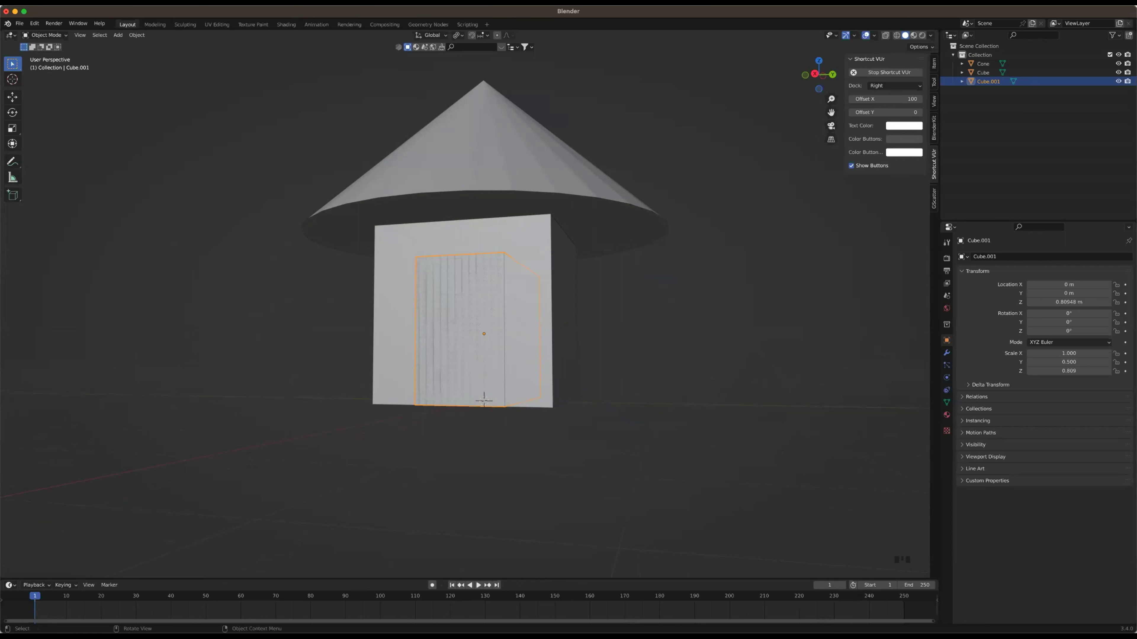
pyautogui.press('s')
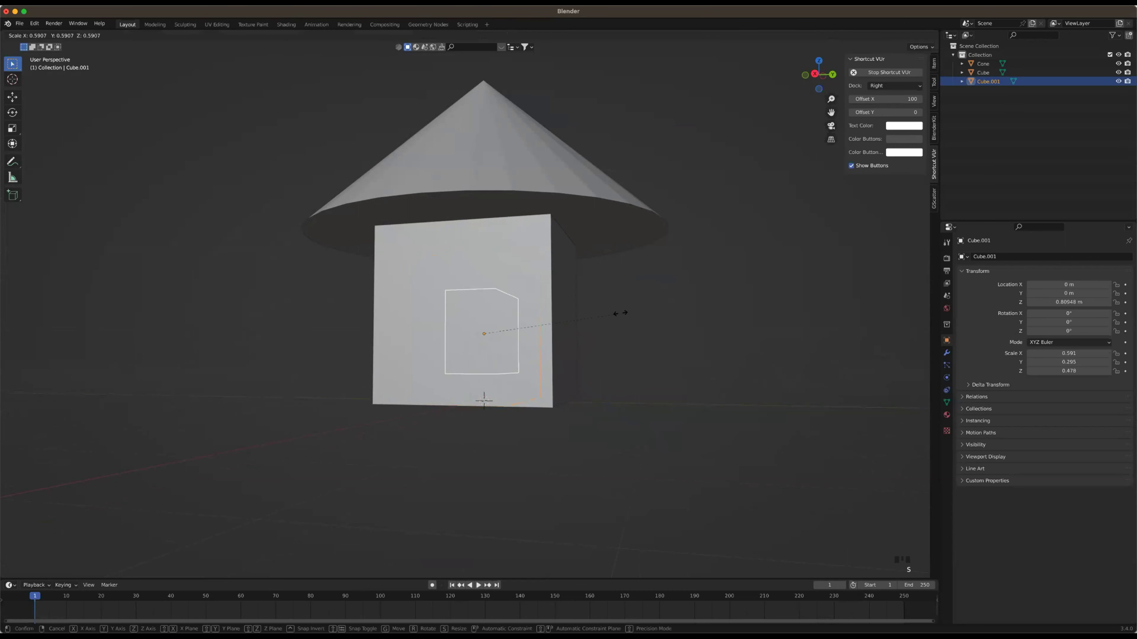
pyautogui.click(708, 299)
pyautogui.hotkey('ctrl', 'z')
# Switch the pivot point to Median Point and try scaling the narrowed cube and house body together, undoing the scale
pyautogui.press('.')
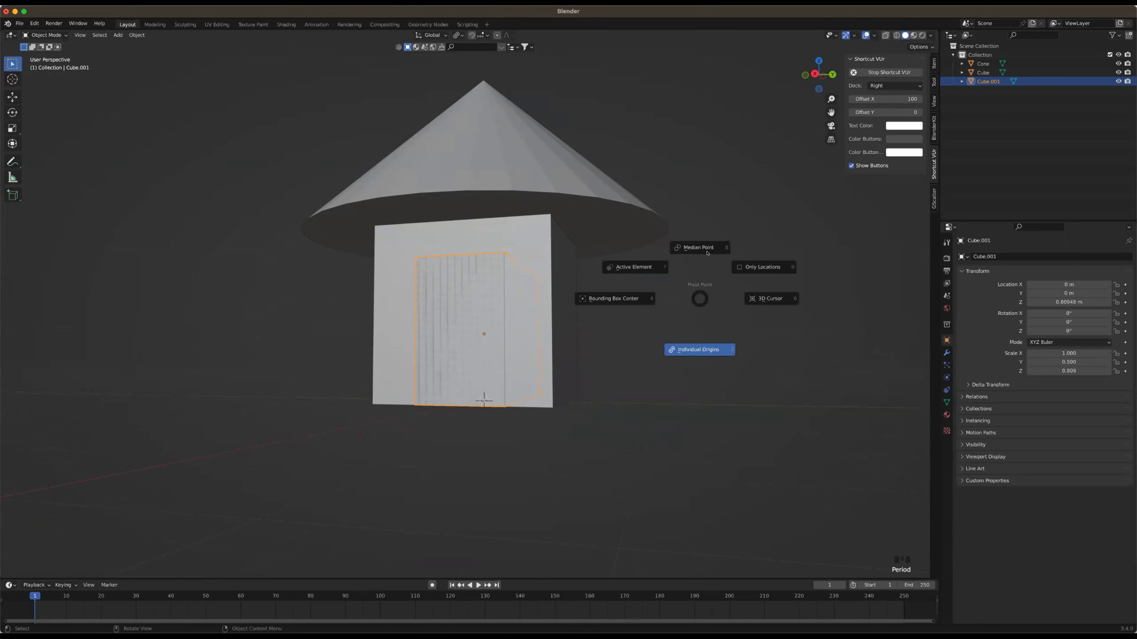
pyautogui.click(708, 254)
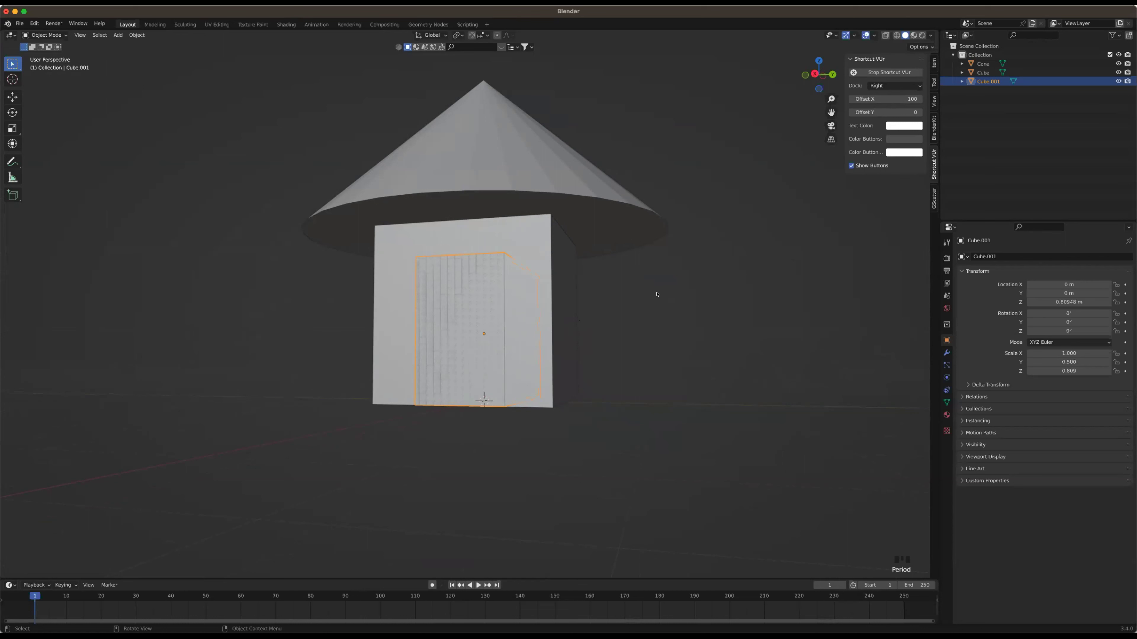
pyautogui.moveTo(659, 297); pyautogui.dragTo(507, 353)
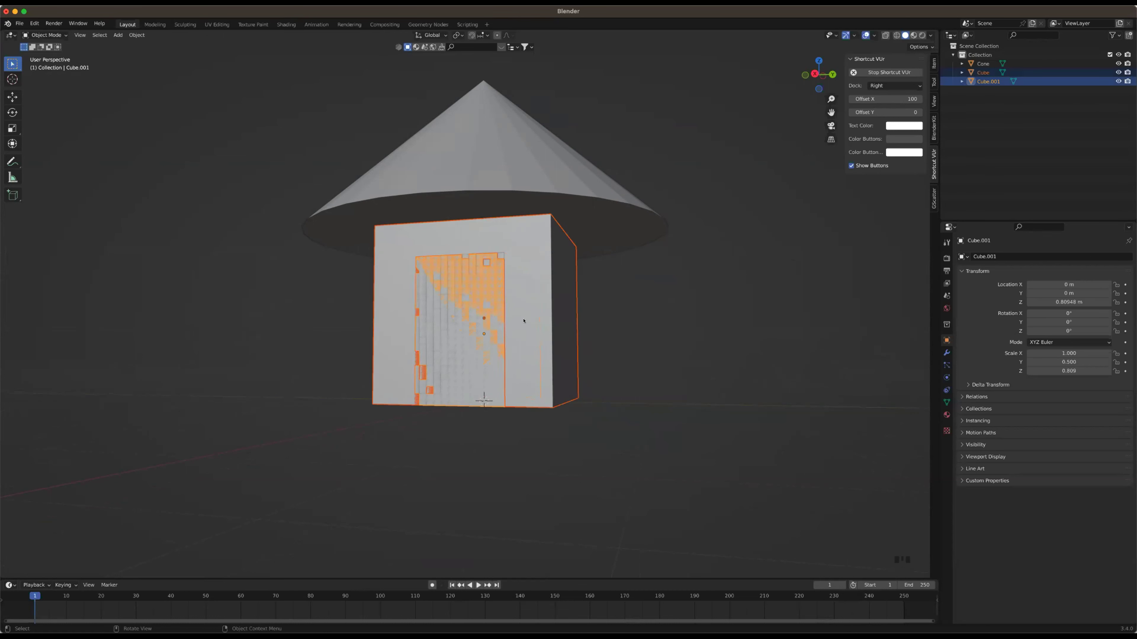
pyautogui.moveTo(528, 317)
pyautogui.mouseDown(button='middle')
pyautogui.moveTo(521, 329)
pyautogui.moveTo(507, 324)
pyautogui.mouseUp(button='middle')
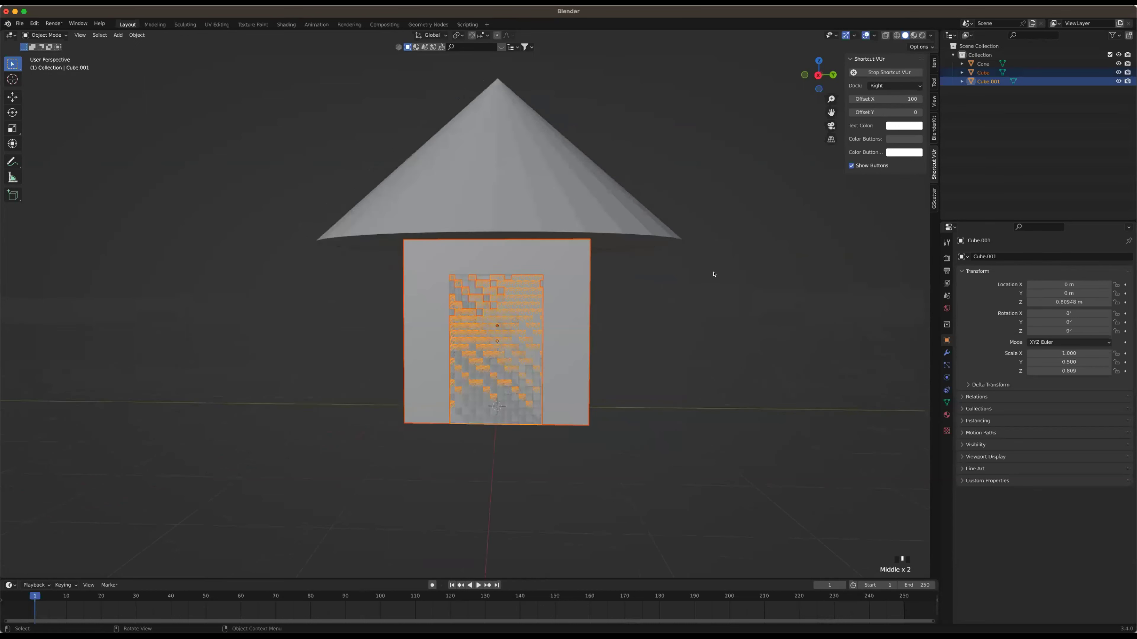
pyautogui.press('s')
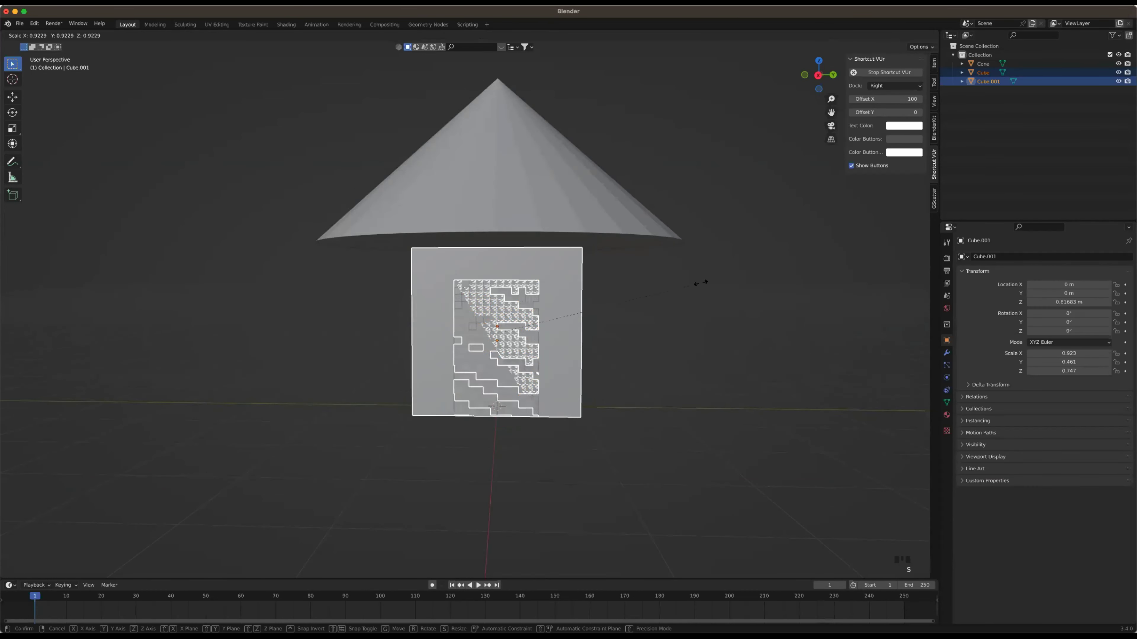
pyautogui.click(684, 292)
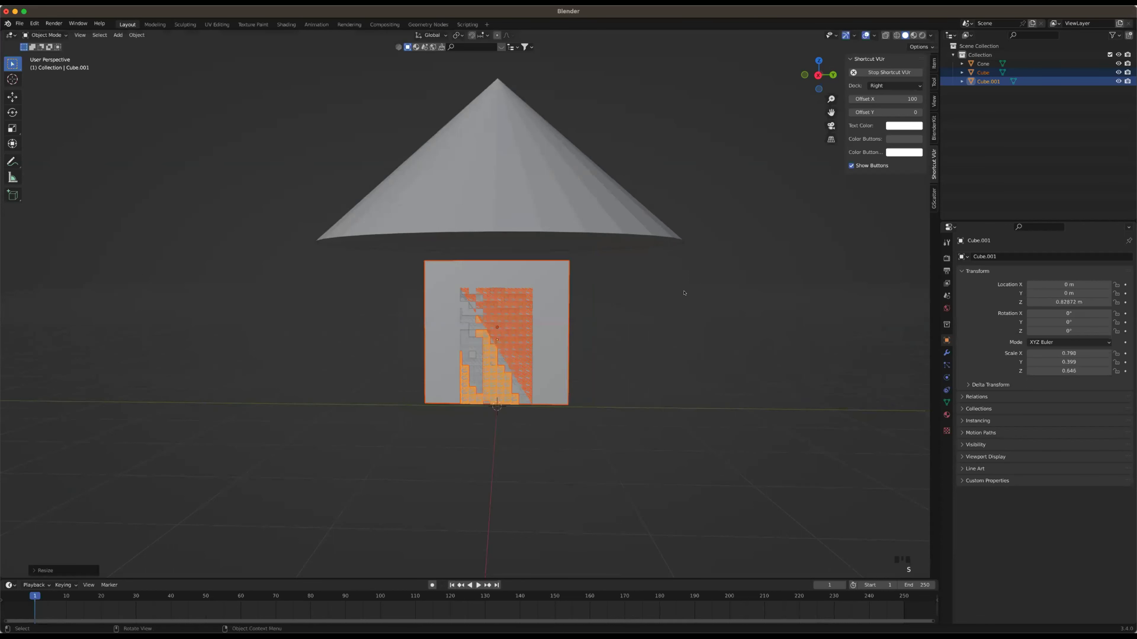
pyautogui.hotkey('ctrl', 'z')
pyautogui.click(721, 330)
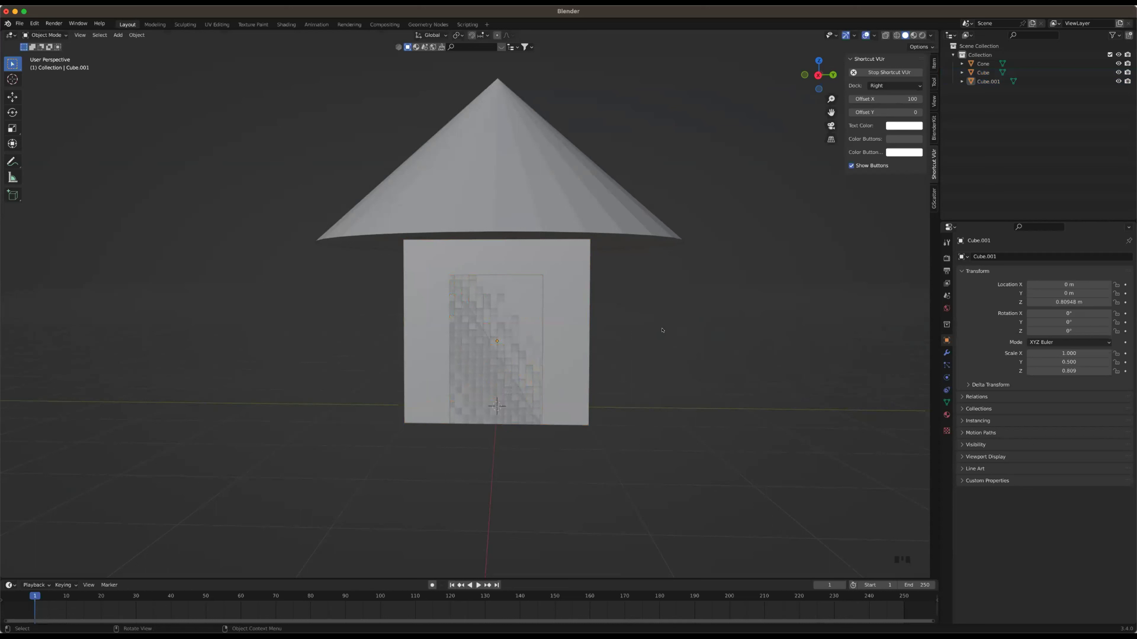
# Set the pivot point back to 3D Cursor and select the house body cube
pyautogui.press('.')
pyautogui.click(720, 331)
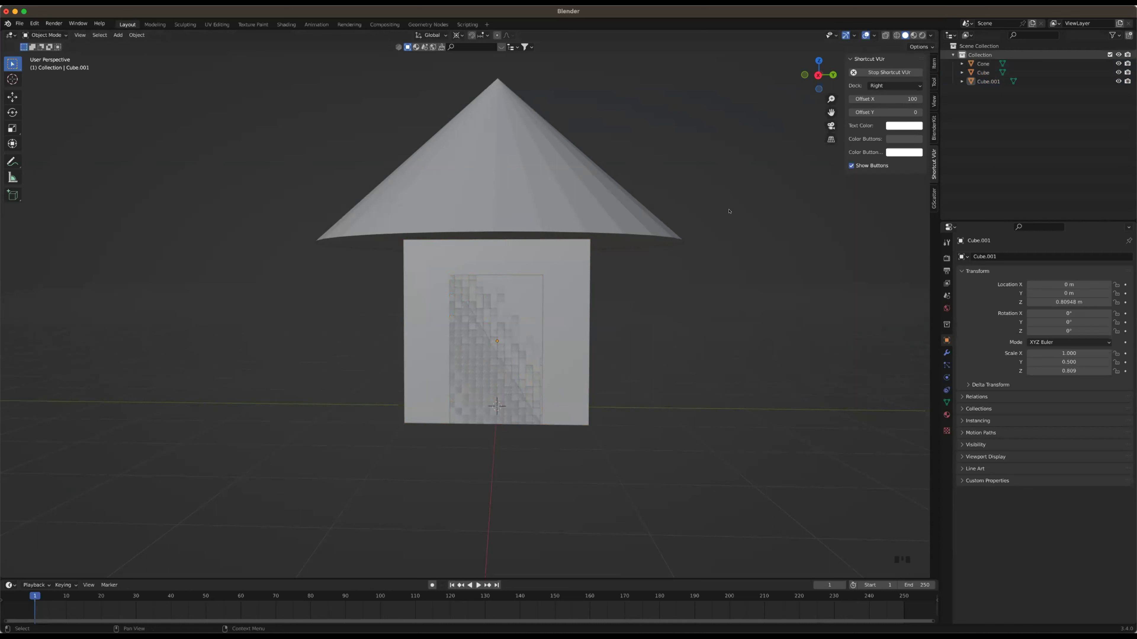
pyautogui.click(550, 303)
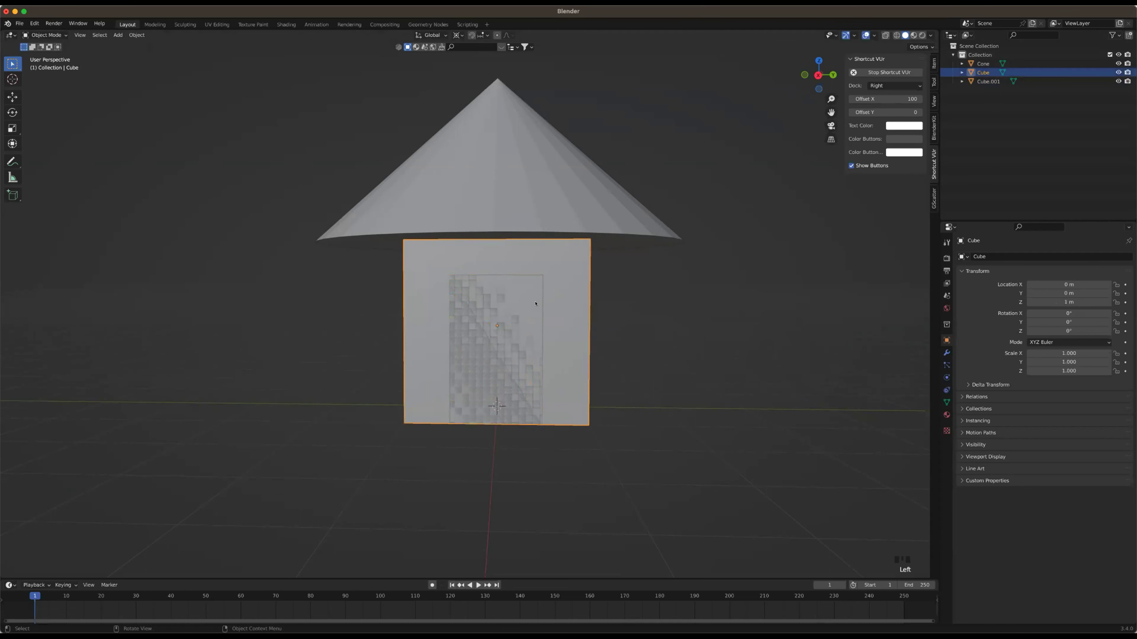
pyautogui.click(535, 303)
pyautogui.scroll(-1, 640, 307)
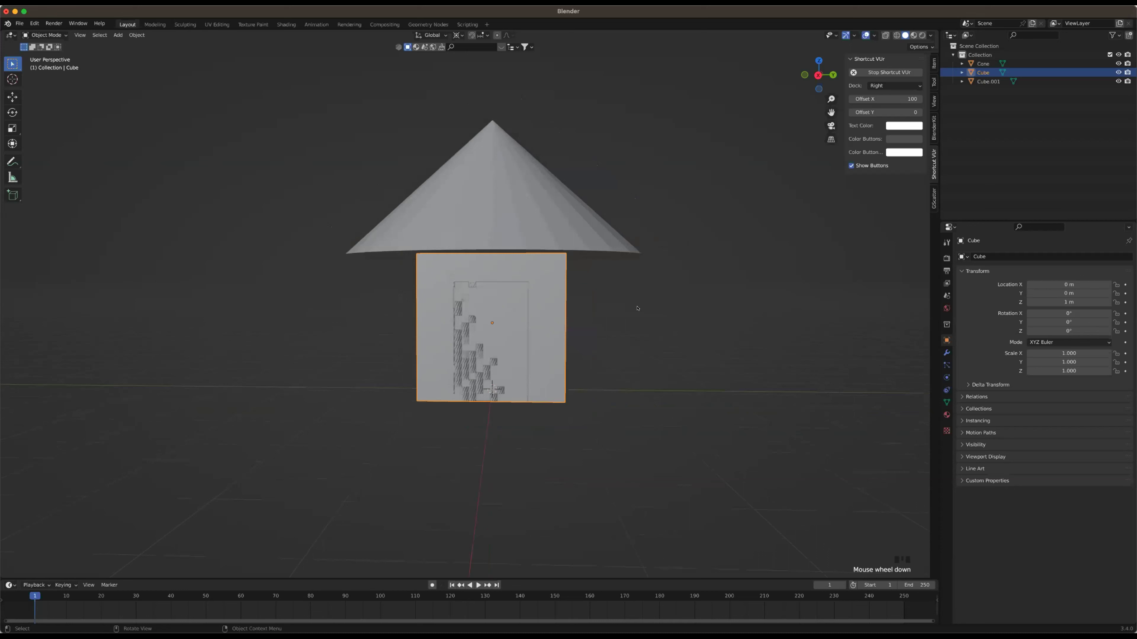
pyautogui.scroll(-1, 637, 308)
pyautogui.moveTo(627, 313); pyautogui.dragTo(629, 308, button='middle')
pyautogui.moveTo(537, 51); pyautogui.dragTo(515, 57, button='middle')
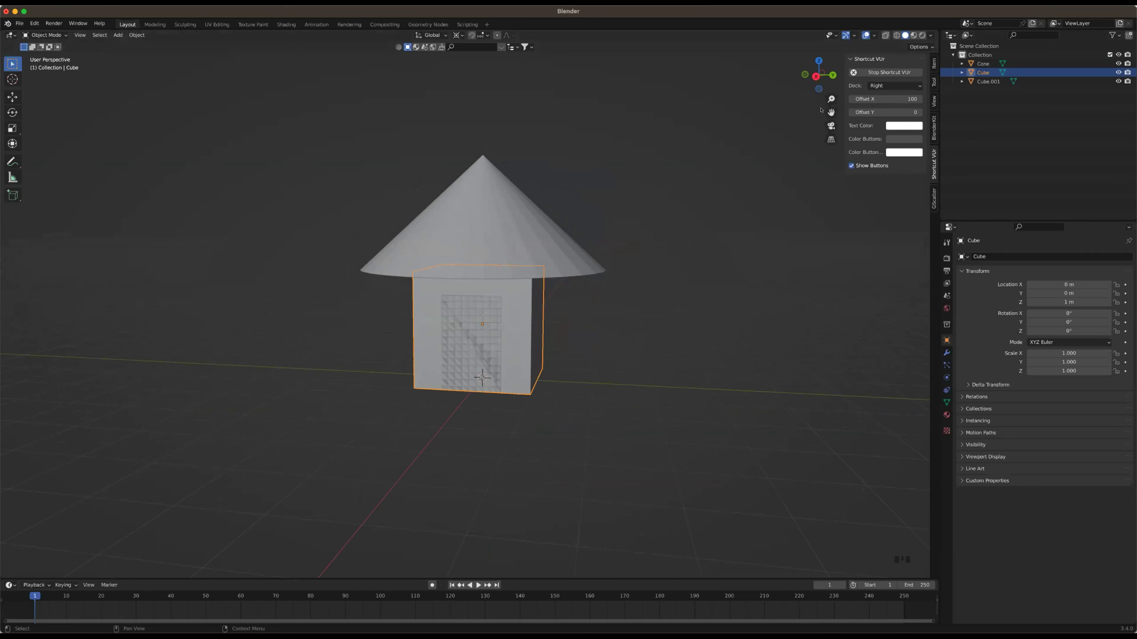
# Clear the selection, select the house body cube again, and switch the selection to the cone roof
pyautogui.click(754, 271)
pyautogui.click(629, 317)
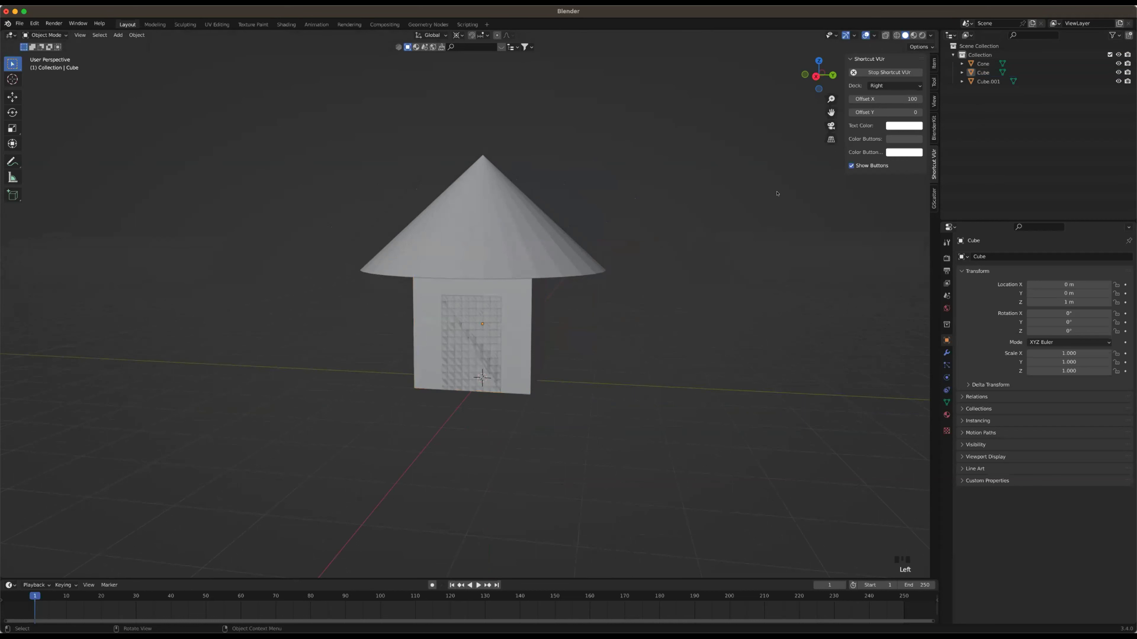
pyautogui.click(457, 352)
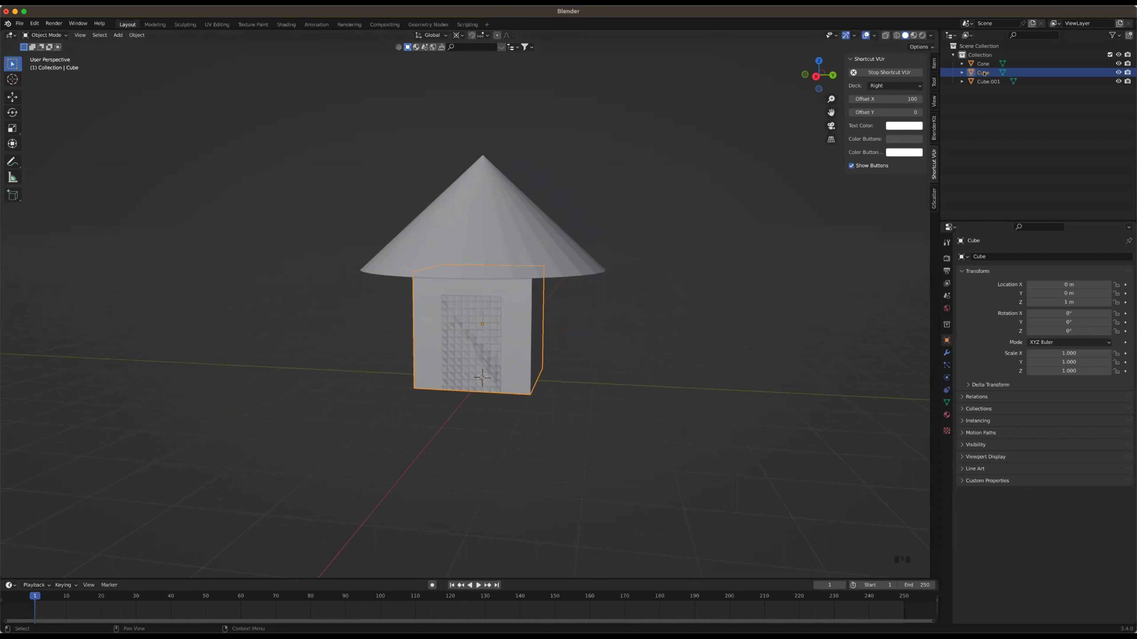
pyautogui.moveTo(983, 65); pyautogui.dragTo(949, 77)
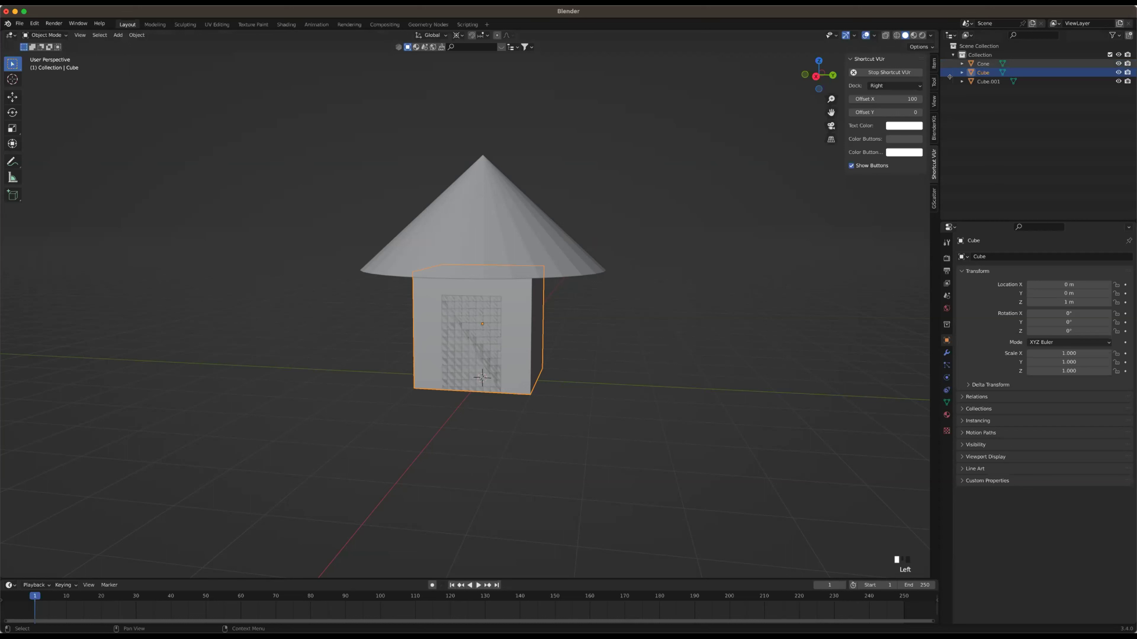
pyautogui.click(493, 210)
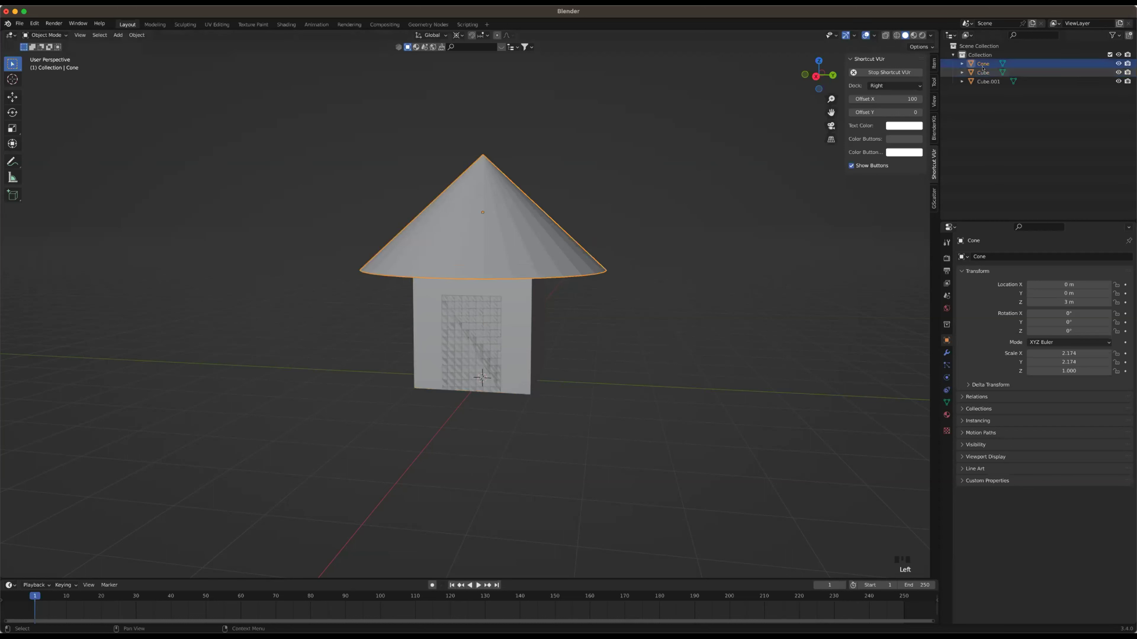
# Select the door-shaped cube and narrow it along the global X axis to a scale of about 0.047 in the back view
pyautogui.click(493, 315)
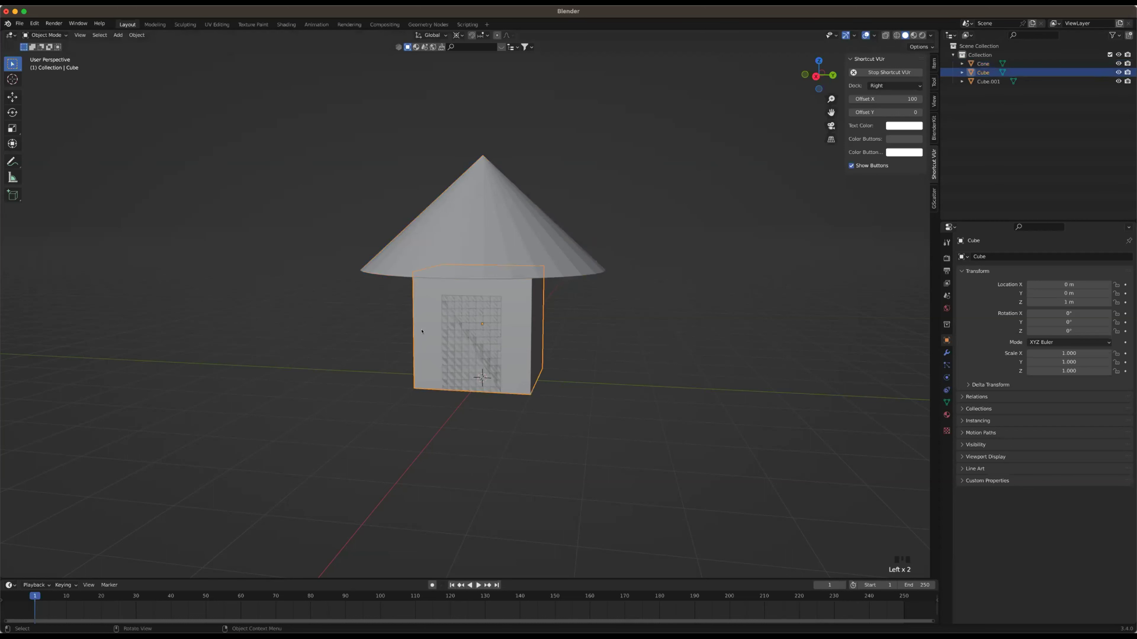
pyautogui.click(993, 83)
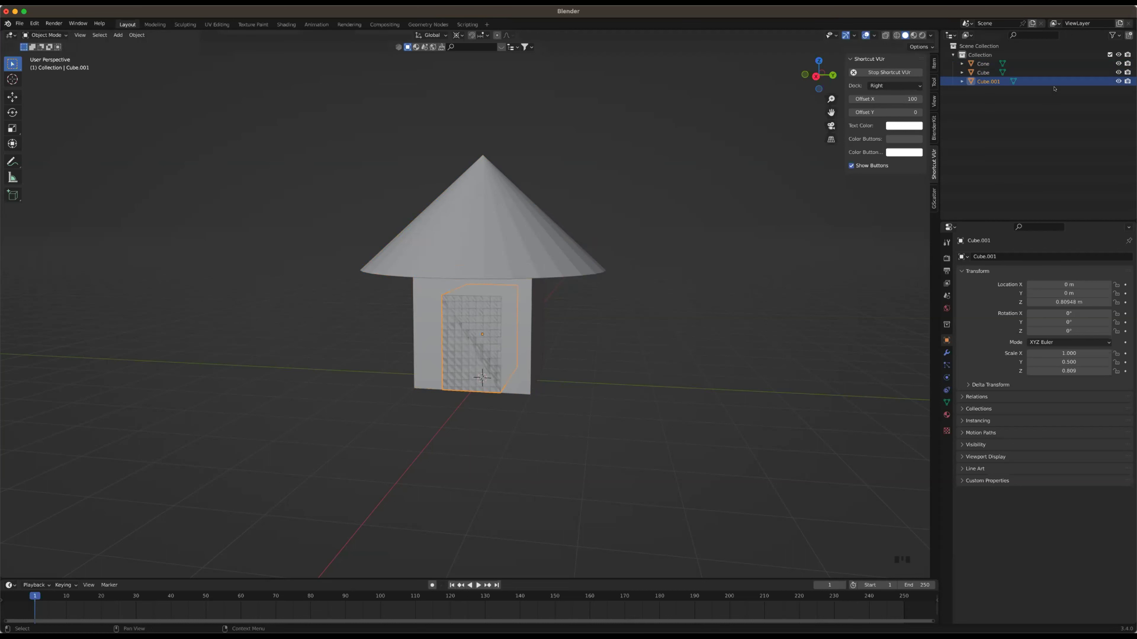
pyautogui.moveTo(551, 371); pyautogui.dragTo(777, 104, button='middle')
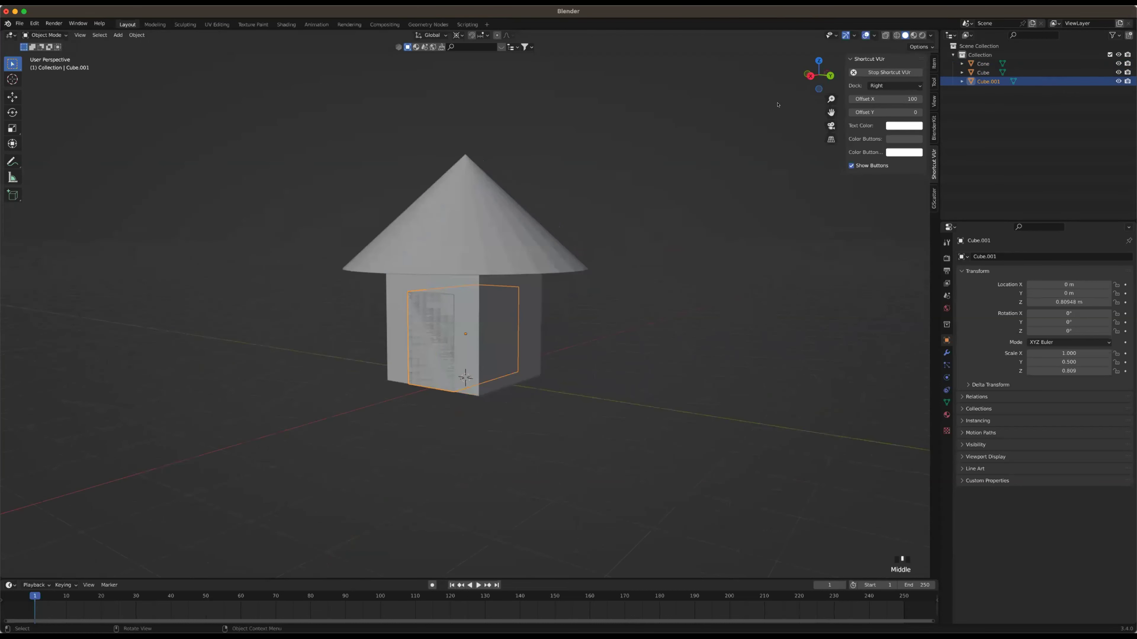
pyautogui.click(831, 76)
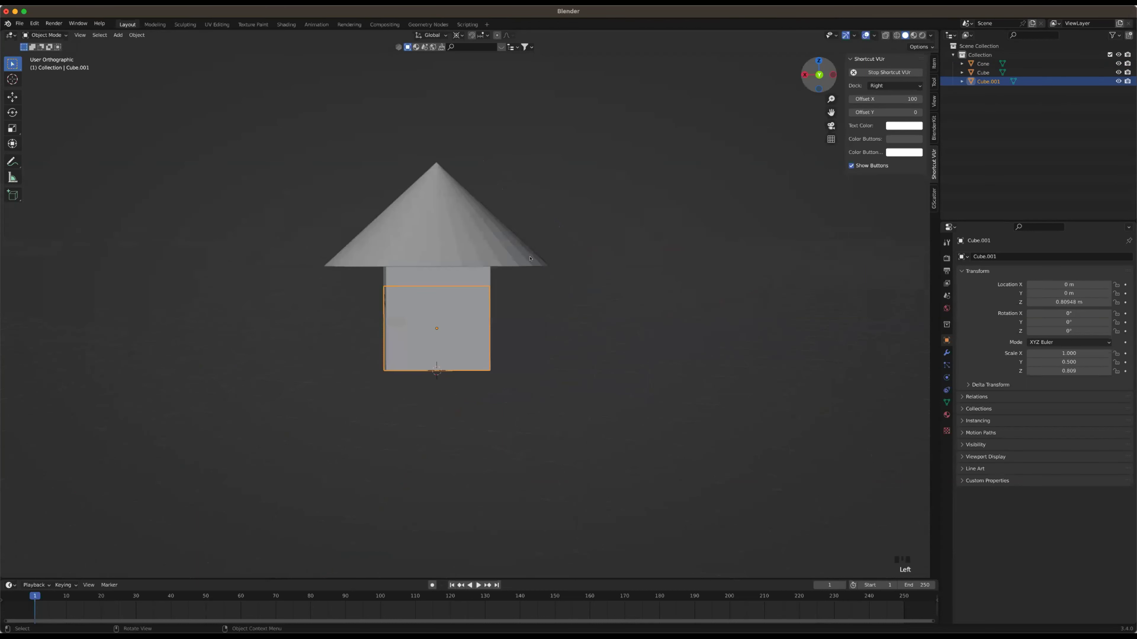
pyautogui.scroll(4, 487, 324)
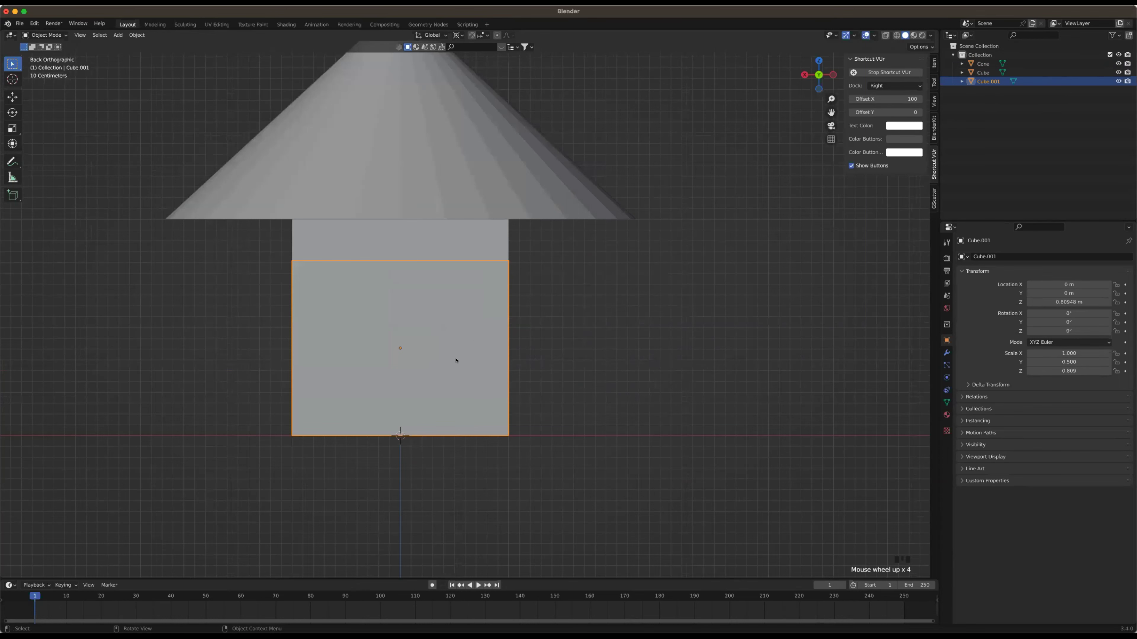
pyautogui.keyDown('shift'); pyautogui.moveTo(615, 372); pyautogui.dragTo(684, 375, button='middle'); pyautogui.keyUp('shift')
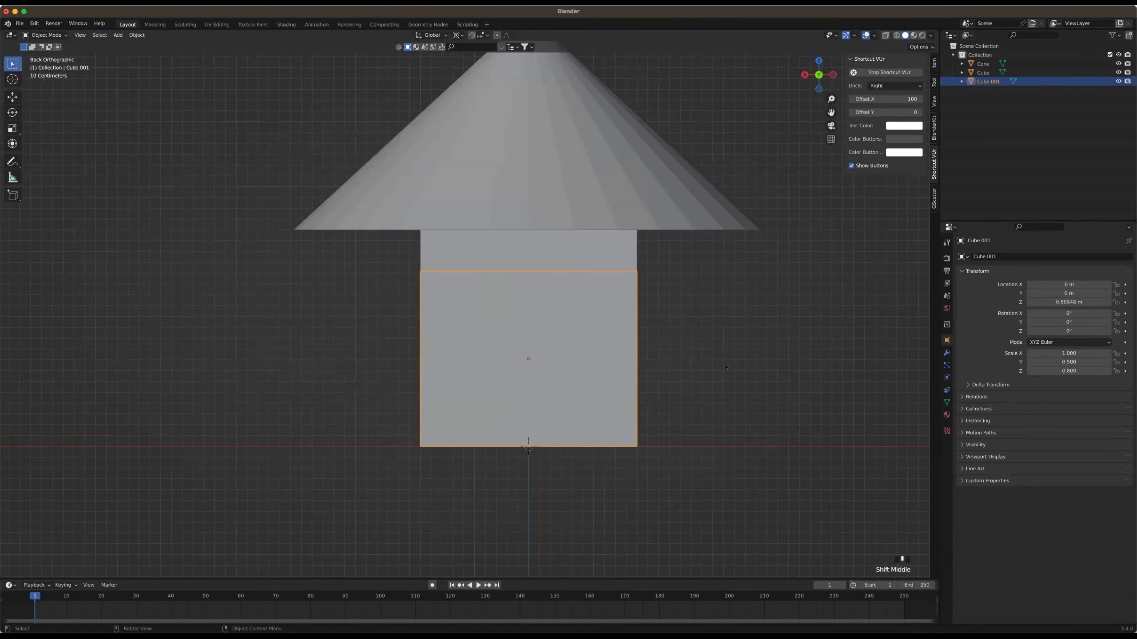
pyautogui.press('s')
pyautogui.press('x')
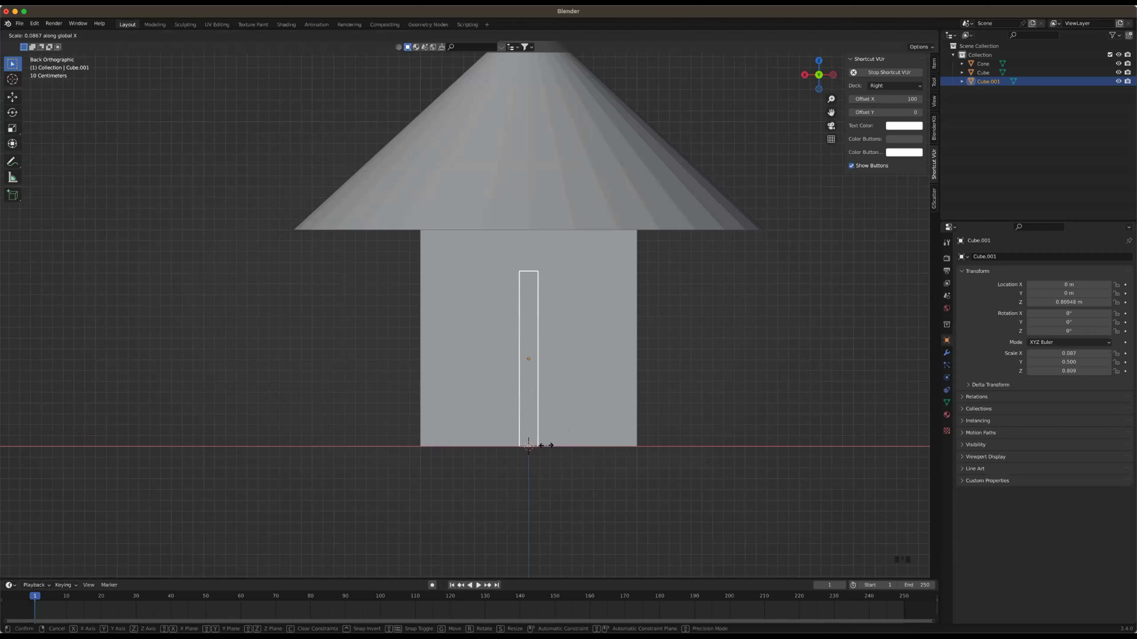
pyautogui.click(536, 445)
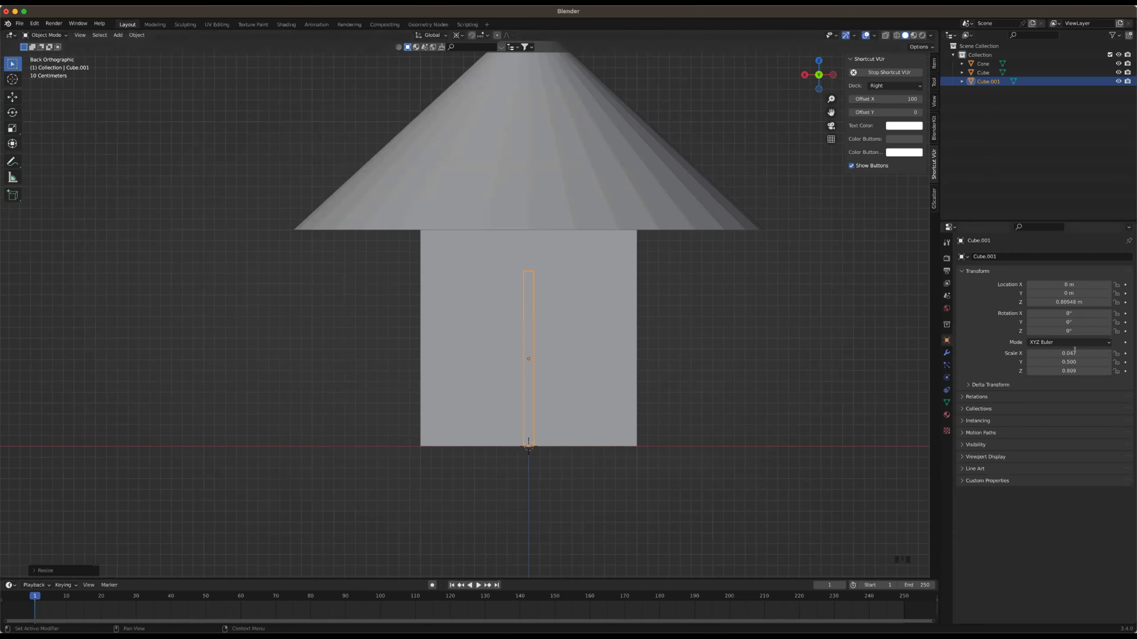
# Set the door cube's X scale to exactly 0.05
pyautogui.click(1063, 352)
pyautogui.click(1063, 352)
pyautogui.press('BackSpace')
pyautogui.press('BackSpace')
pyautogui.press('BackSpace')
pyautogui.press('BackSpace')
pyautogui.write('5')
pyautogui.press('Return')
# Move the door about 0.98 m along X onto the house's front wall, then clear the selection
pyautogui.press('g')
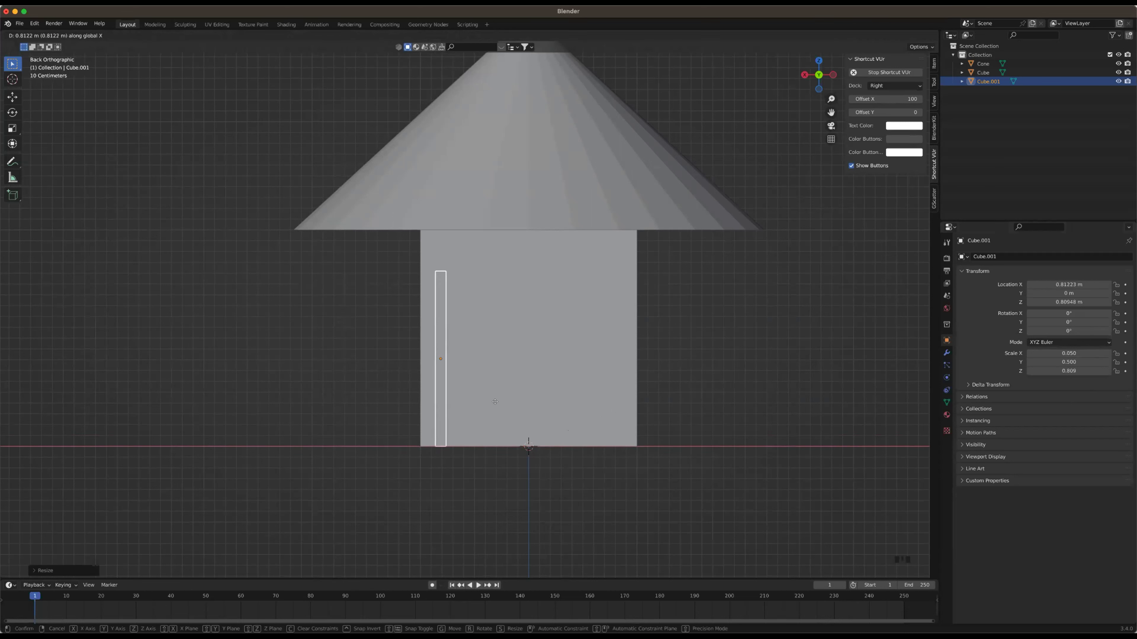
pyautogui.click(480, 407)
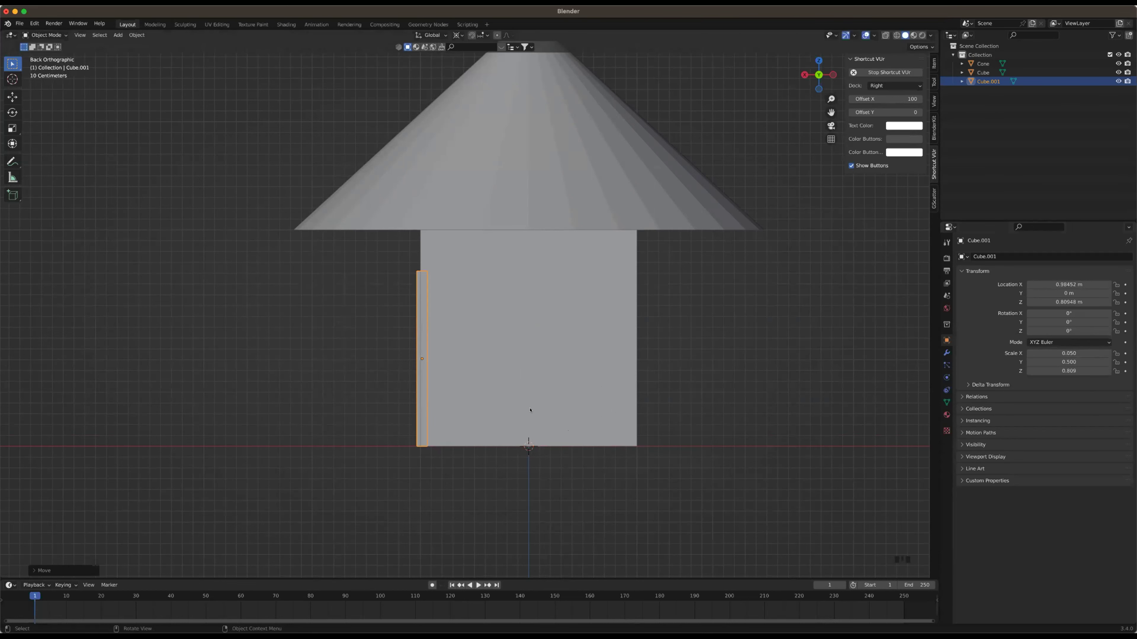
pyautogui.moveTo(530, 410); pyautogui.dragTo(565, 415, button='middle')
pyautogui.moveTo(636, 357); pyautogui.dragTo(675, 361, button='middle')
pyautogui.click(674, 359)
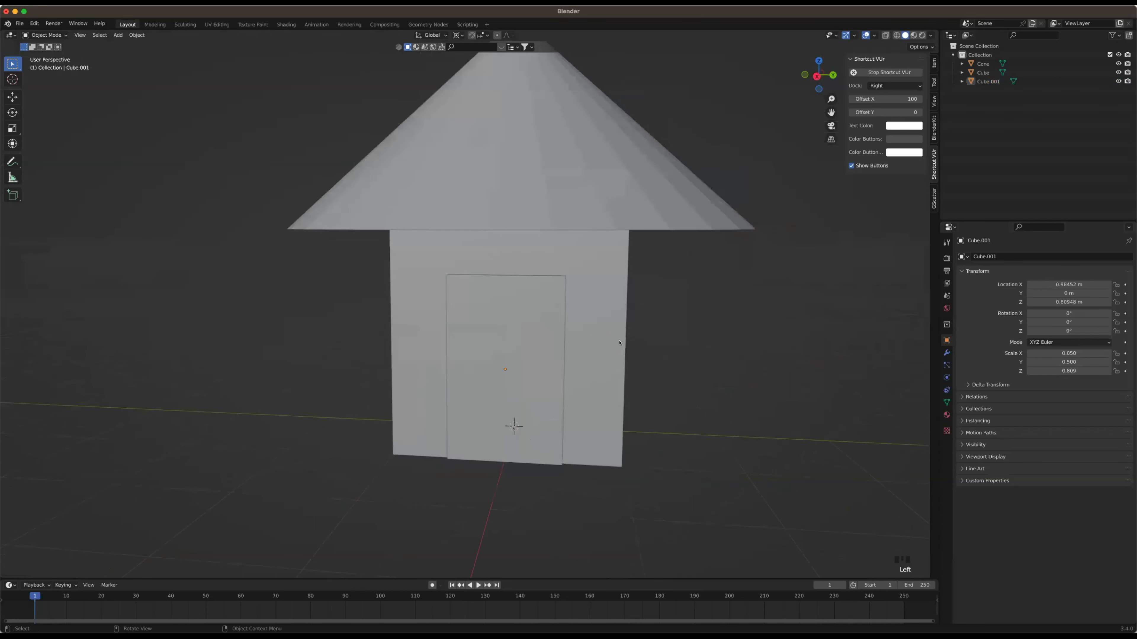
pyautogui.moveTo(605, 322); pyautogui.dragTo(583, 329, button='middle')
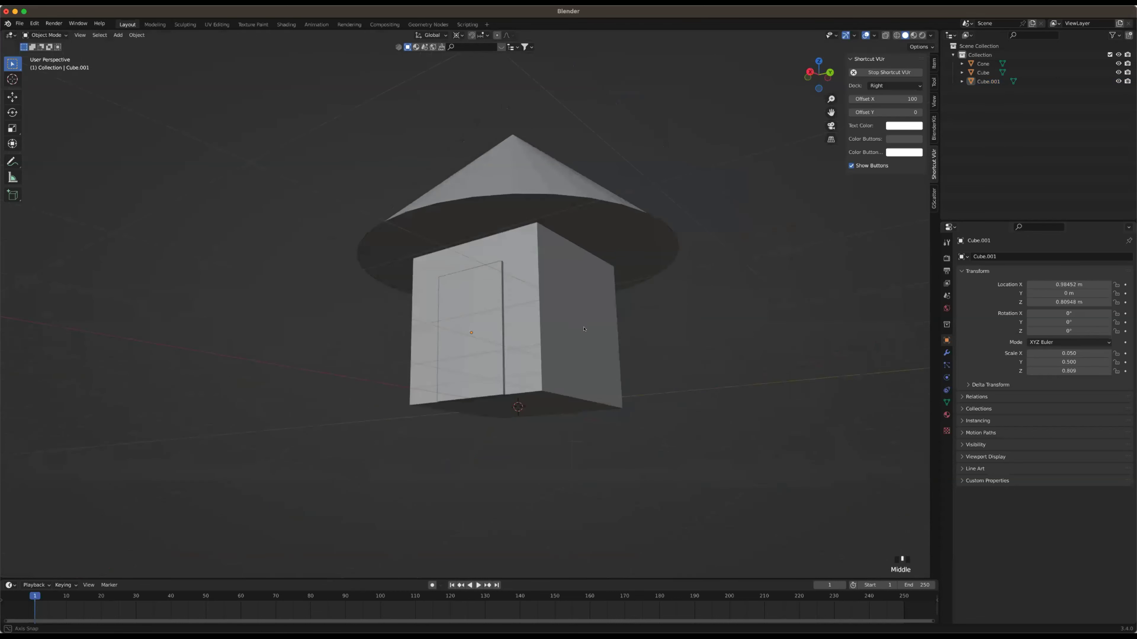
pyautogui.moveTo(684, 335); pyautogui.dragTo(706, 343, button='middle')
pyautogui.scroll(1, 706, 343)
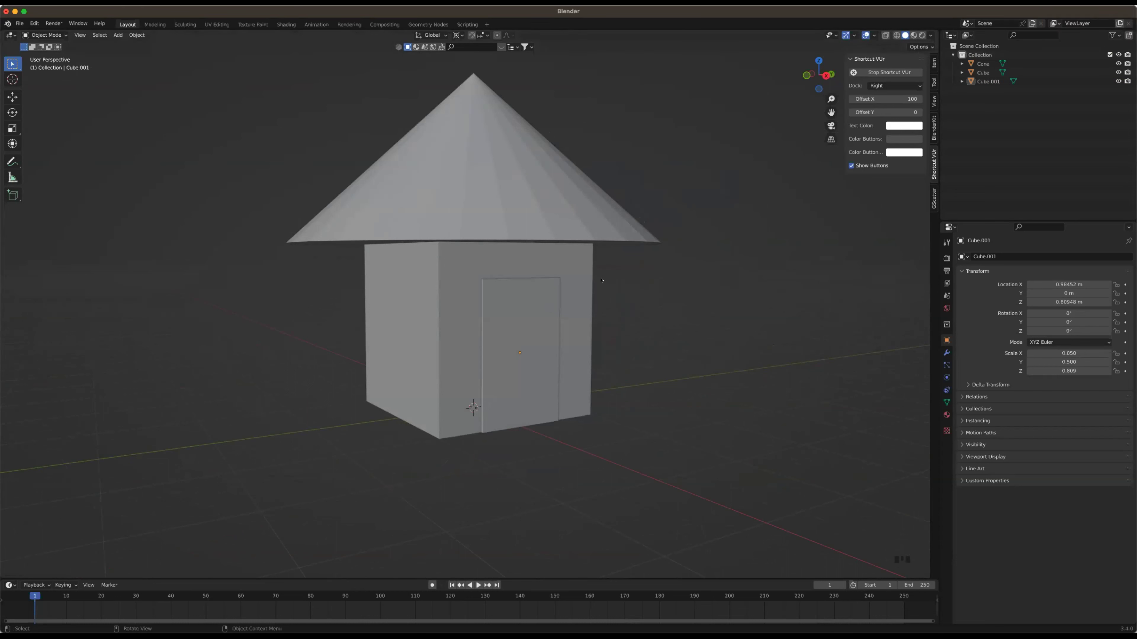
# Select the roof, house body and door together, move them about 11.99 m along Y, and deselect them
pyautogui.scroll(-3, 601, 280)
pyautogui.moveTo(430, 232); pyautogui.dragTo(321, 169, button='middle')
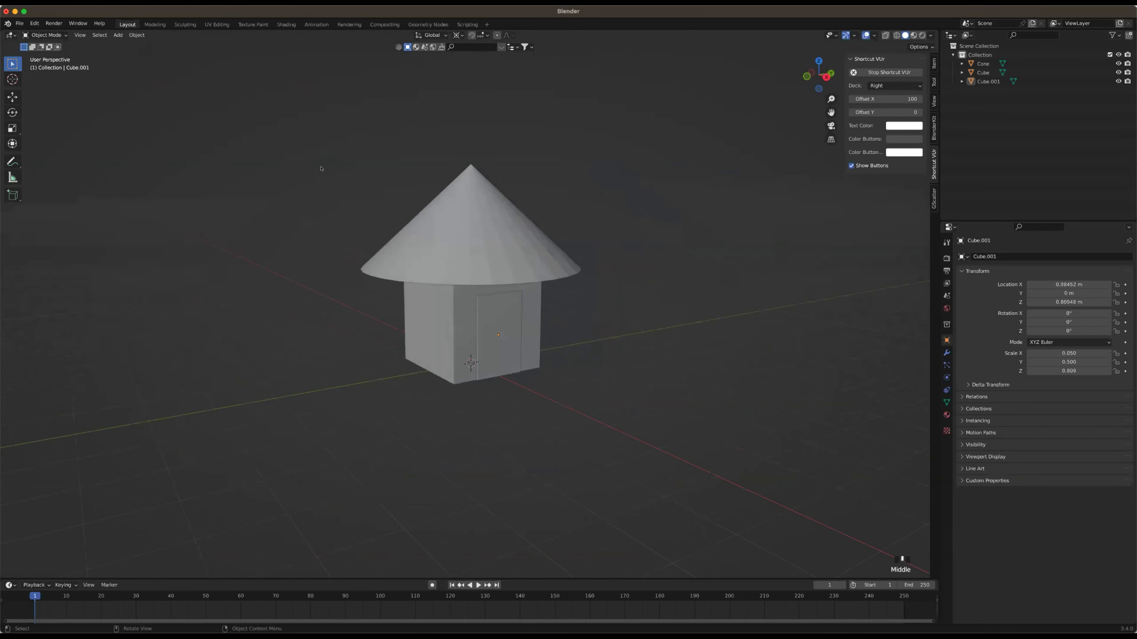
pyautogui.moveTo(323, 169); pyautogui.dragTo(633, 342)
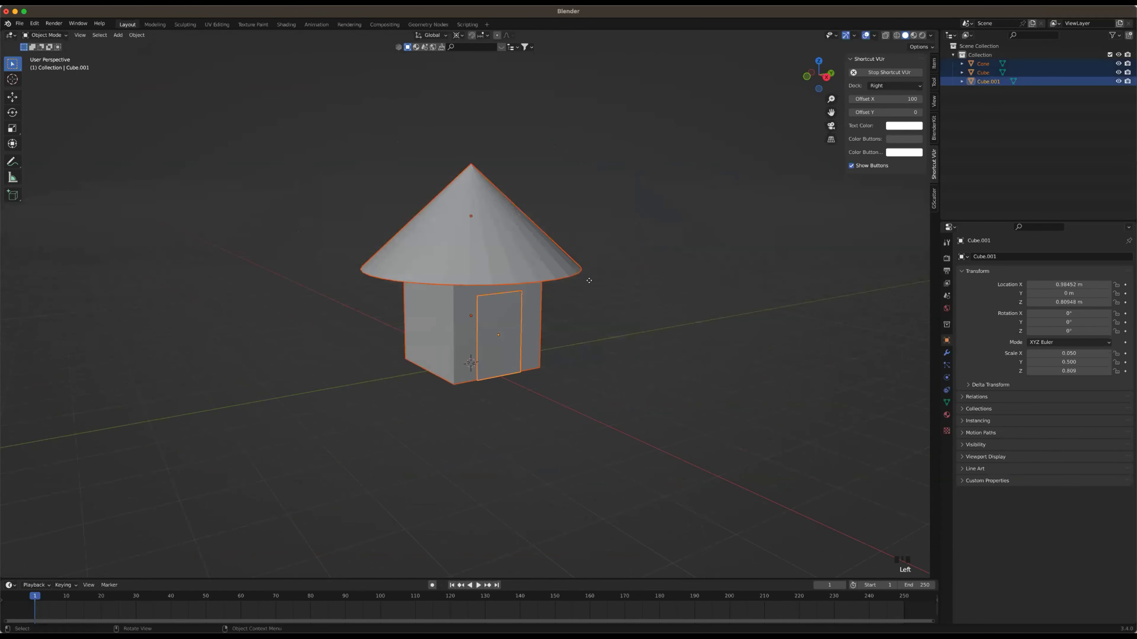
pyautogui.press('g')
pyautogui.press('y')
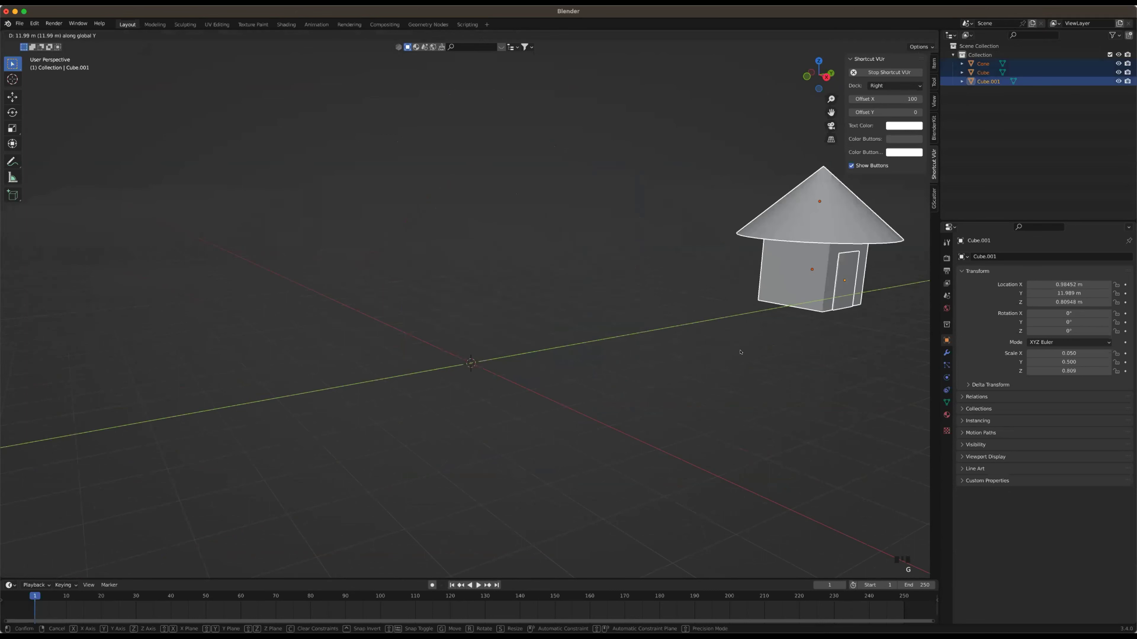
pyautogui.click(741, 352)
pyautogui.click(685, 343)
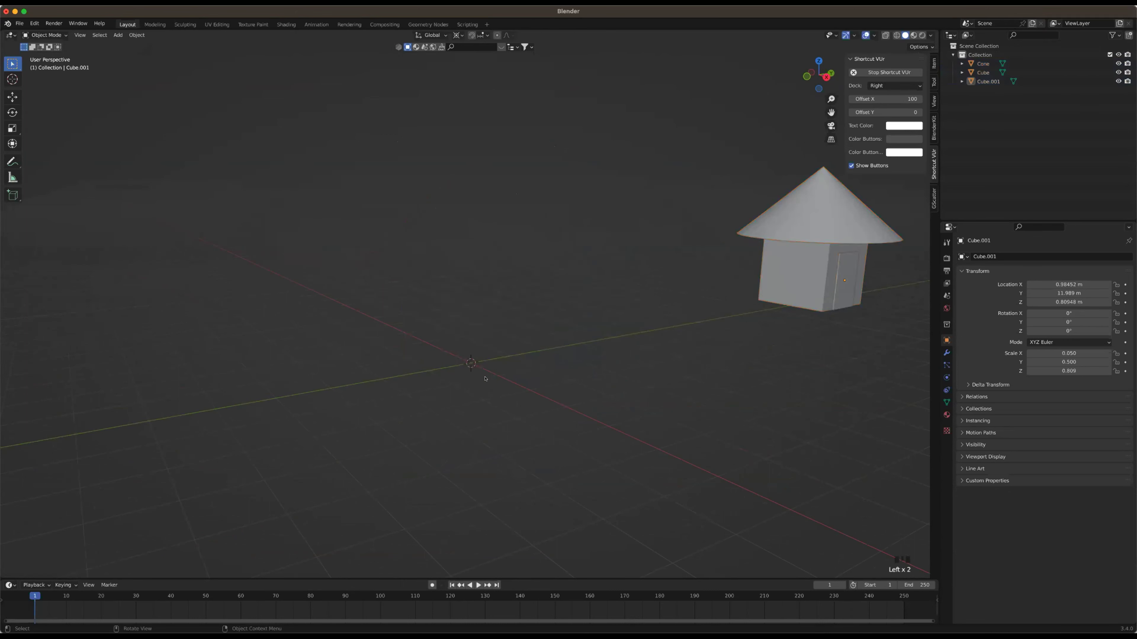
# Add a new mesh cube at the world origin
pyautogui.scroll(3, 491, 389)
pyautogui.hotkey('shift', 'a')
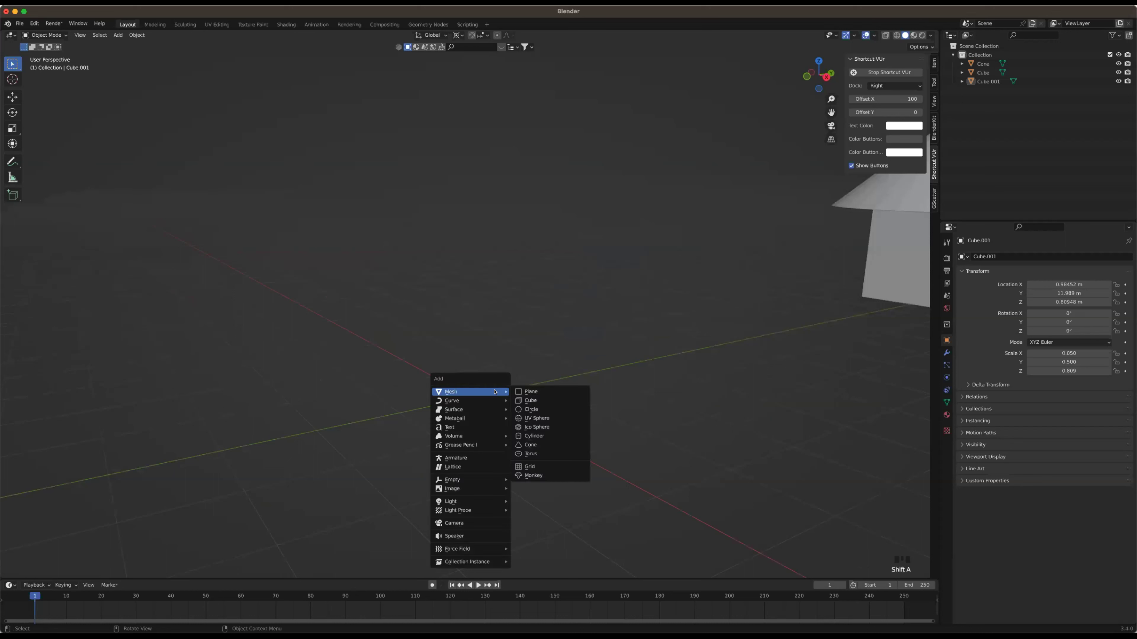
pyautogui.click(530, 400)
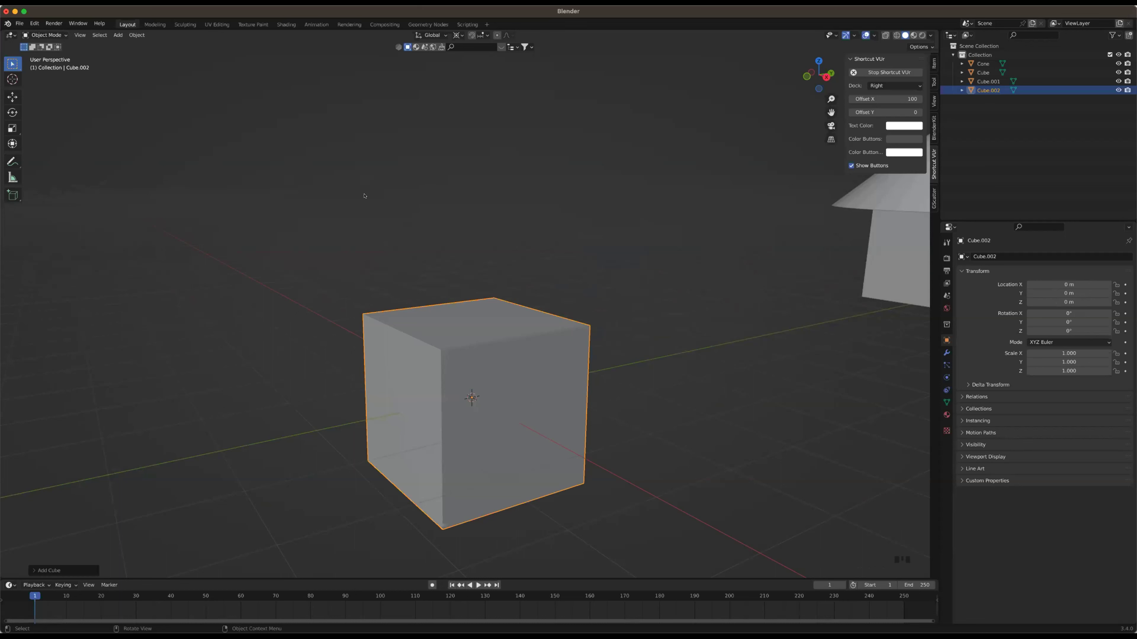
pyautogui.scroll(-2, 371, 251)
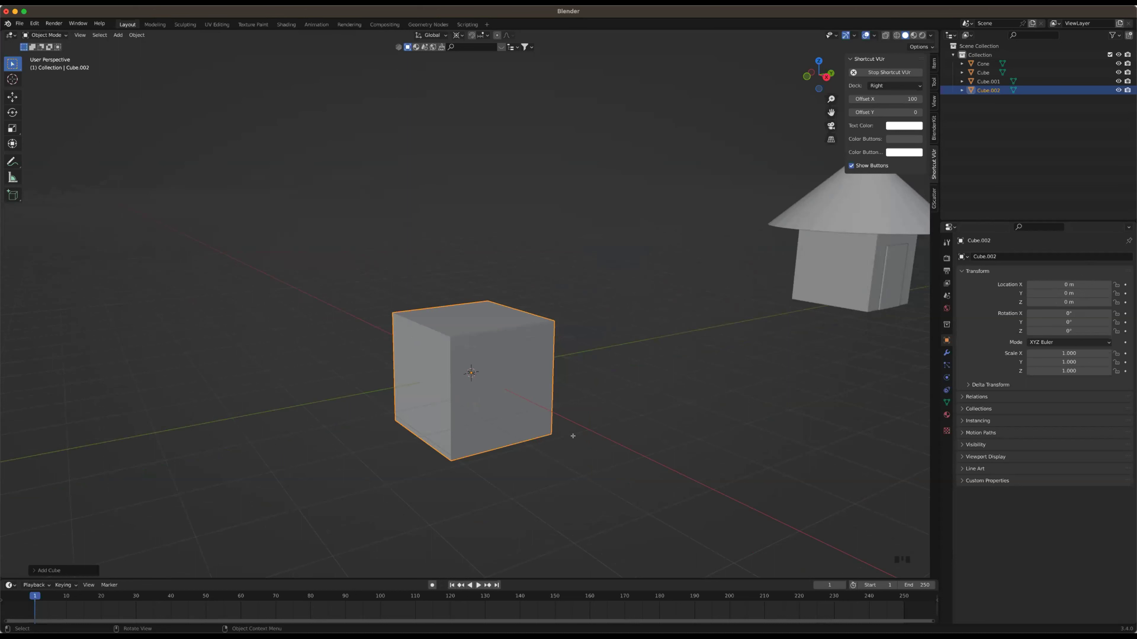
# Switch the new cube between Object Mode and Edit Mode, finishing in Edit Mode
pyautogui.press('Tab')
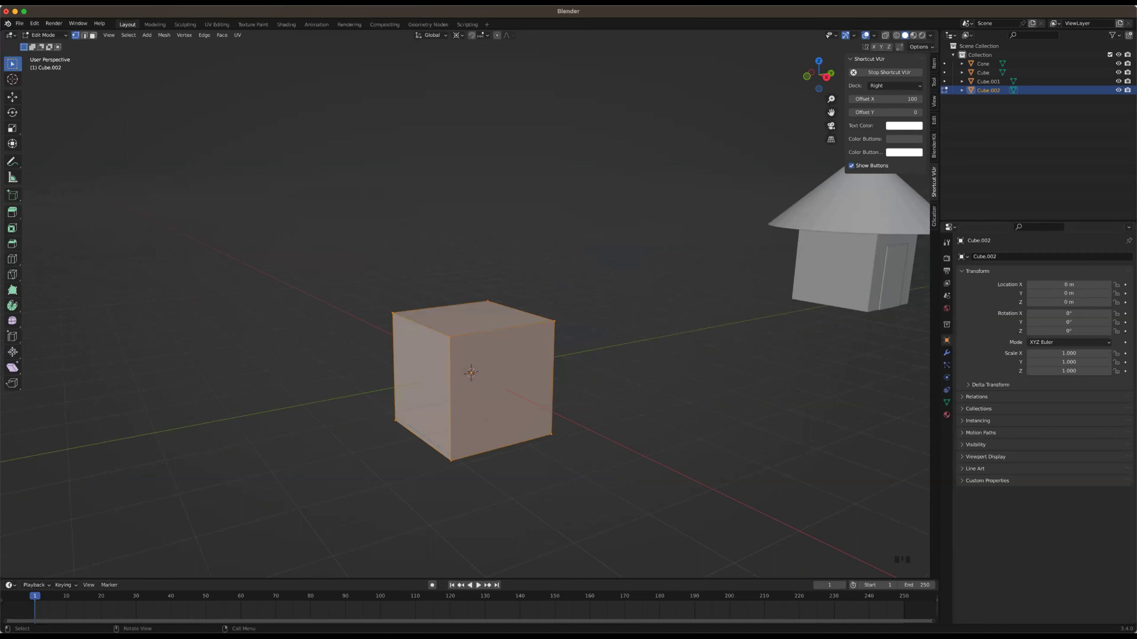
pyautogui.click(48, 35)
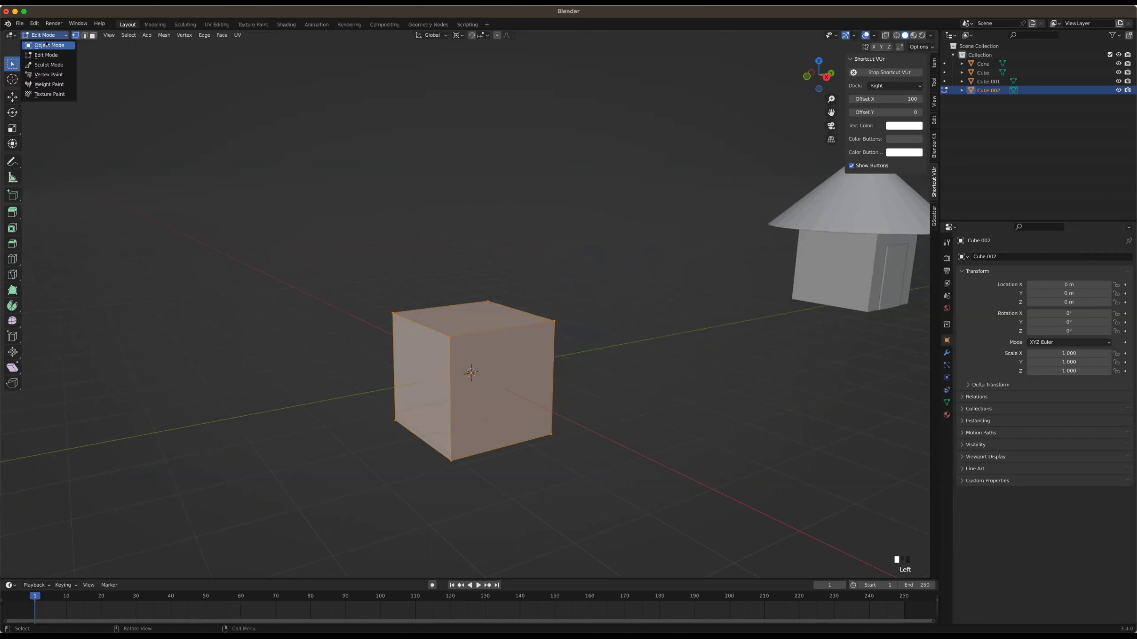
pyautogui.press('Tab')
pyautogui.press('Tab')
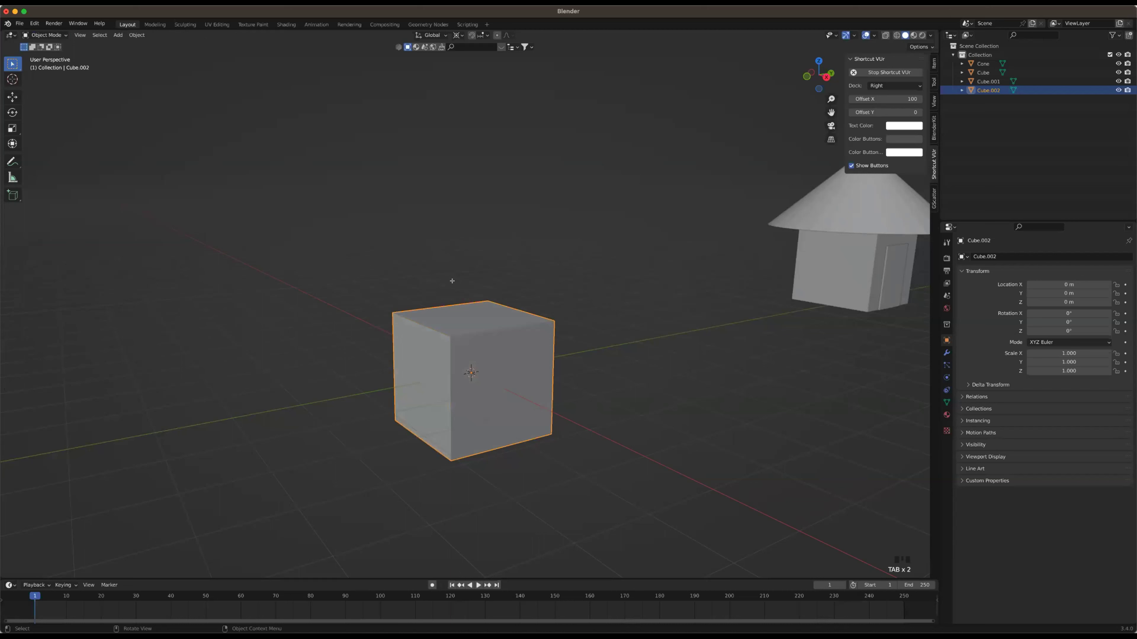
pyautogui.press('Tab')
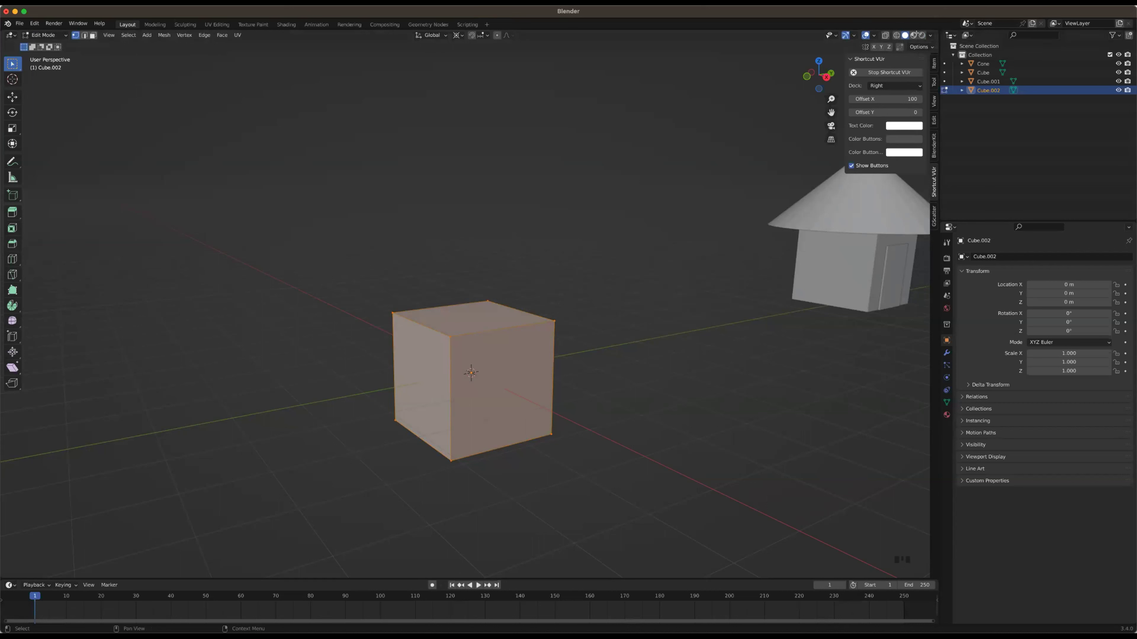
# Clear the mesh selection, pick the cube's visible corner vertices one after another, and deselect them
pyautogui.click(617, 331)
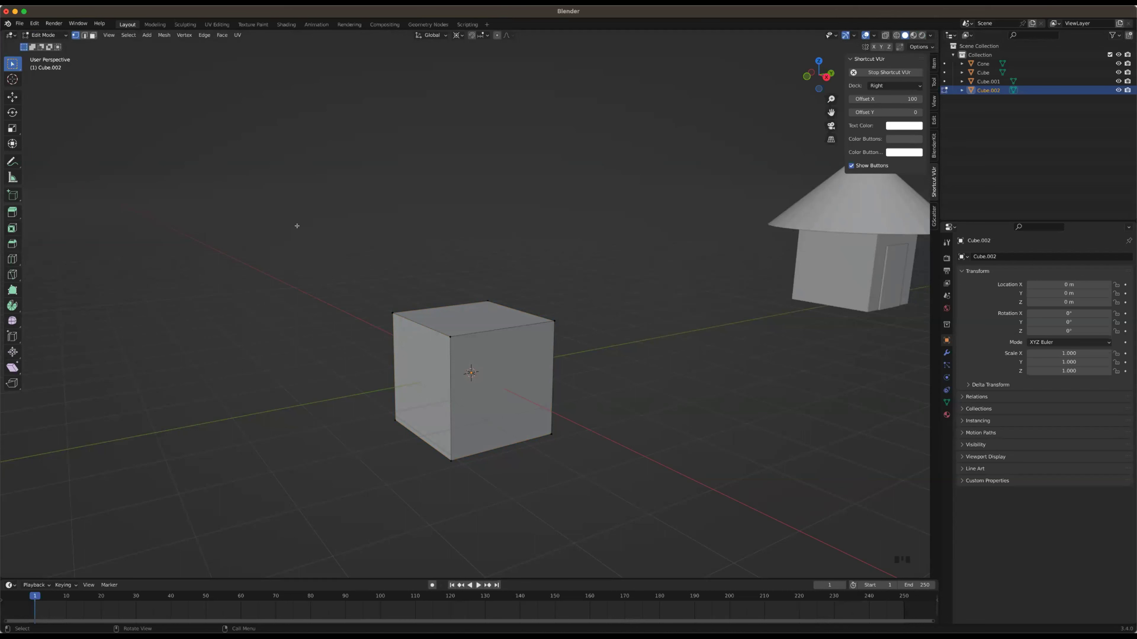
pyautogui.click(385, 316)
pyautogui.click(489, 305)
pyautogui.click(554, 321)
pyautogui.click(451, 337)
pyautogui.click(394, 421)
pyautogui.click(450, 460)
pyautogui.doubleClick(559, 436)
pyautogui.click(127, 66)
# Switch to edge select mode and pick individual edges around the cube's top and front corner
pyautogui.click(84, 34)
pyautogui.click(429, 316)
pyautogui.click(409, 322)
pyautogui.click(453, 372)
pyautogui.click(445, 339)
pyautogui.click(445, 350)
# Switch to face select mode, pick the cube's top and side faces individually, and clear the selection
pyautogui.click(82, 24)
pyautogui.click(93, 35)
pyautogui.click(477, 309)
pyautogui.click(473, 310)
pyautogui.doubleClick(469, 352)
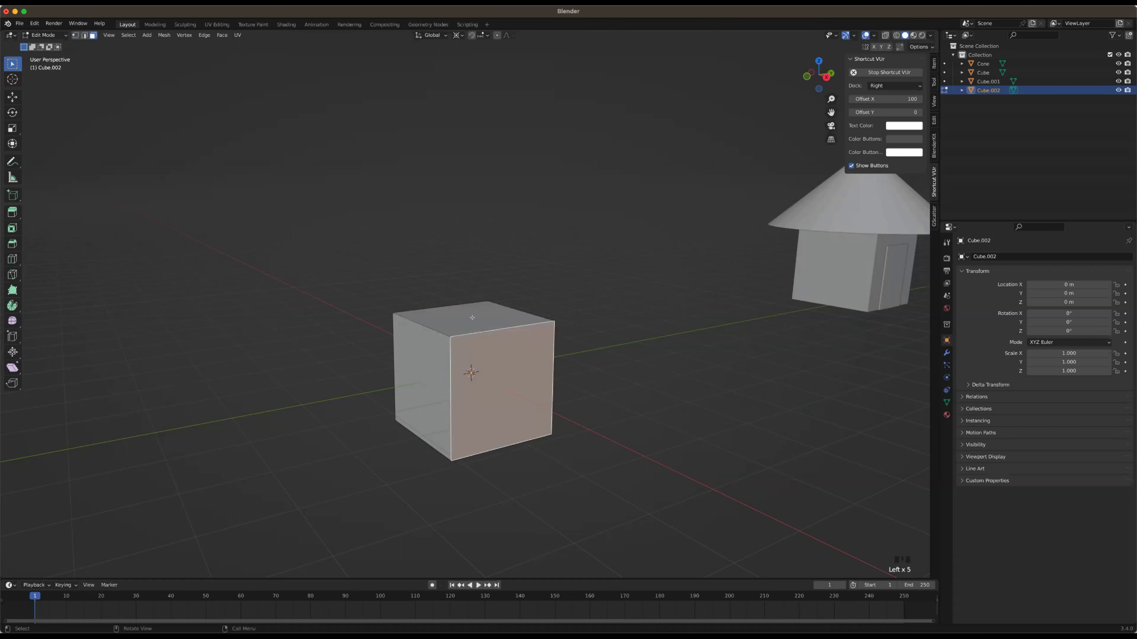
pyautogui.click(390, 303)
pyautogui.click(365, 296)
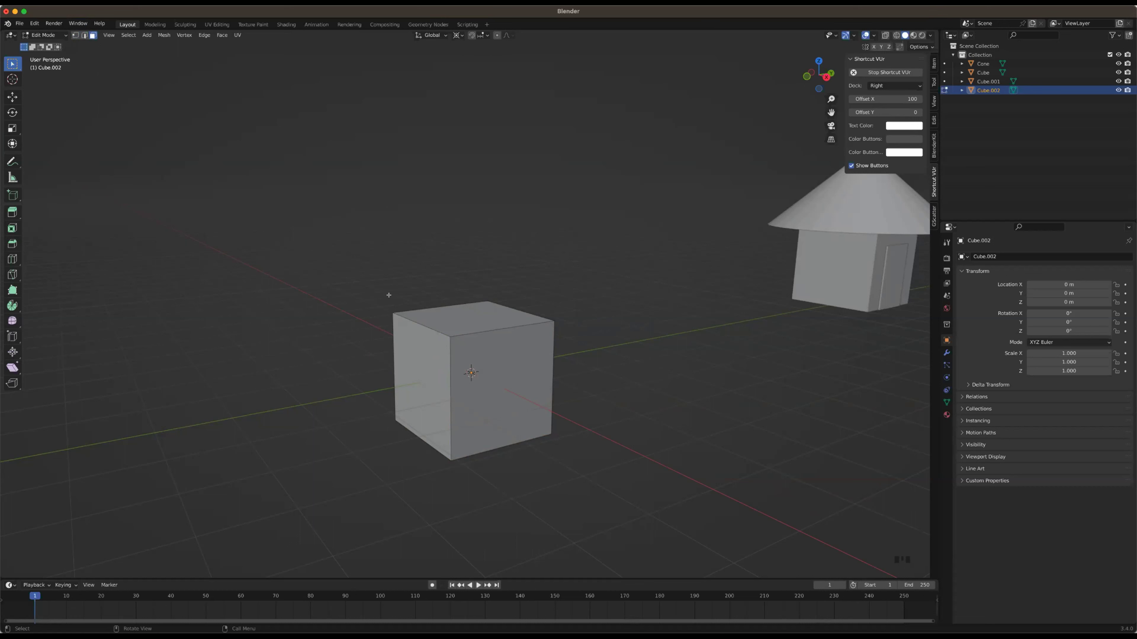
# Box-select the upper part of the cube in vertex, edge and face select modes in turn, clearing the selection at the end
pyautogui.press('1')
pyautogui.moveTo(354, 274); pyautogui.dragTo(644, 361)
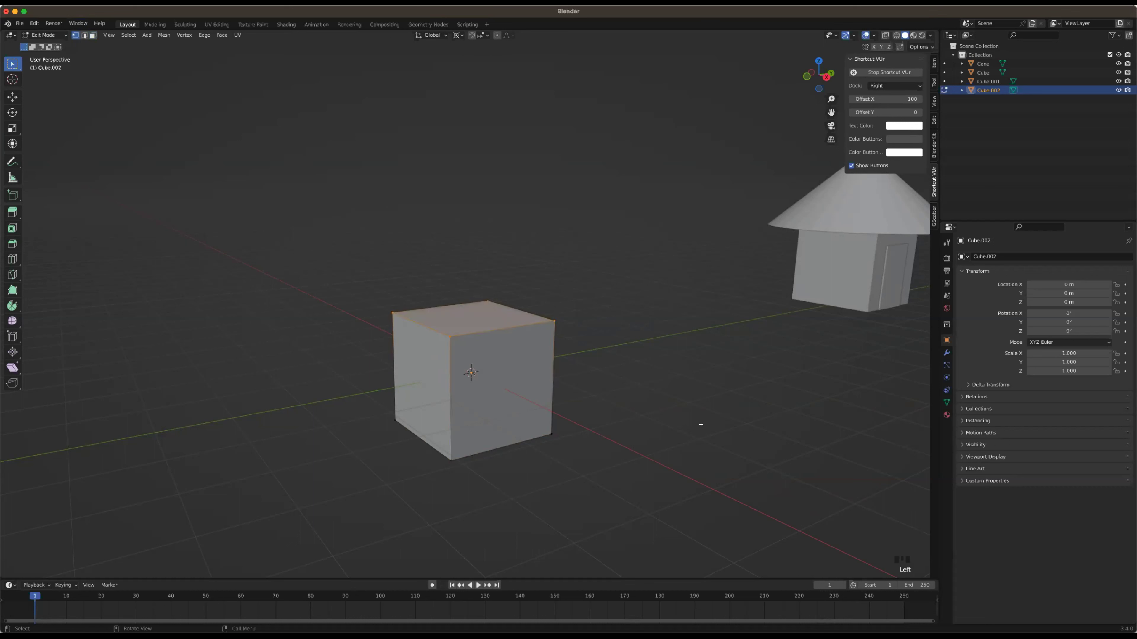
pyautogui.press('2')
pyautogui.click(574, 329)
pyautogui.click(496, 323)
pyautogui.click(501, 316)
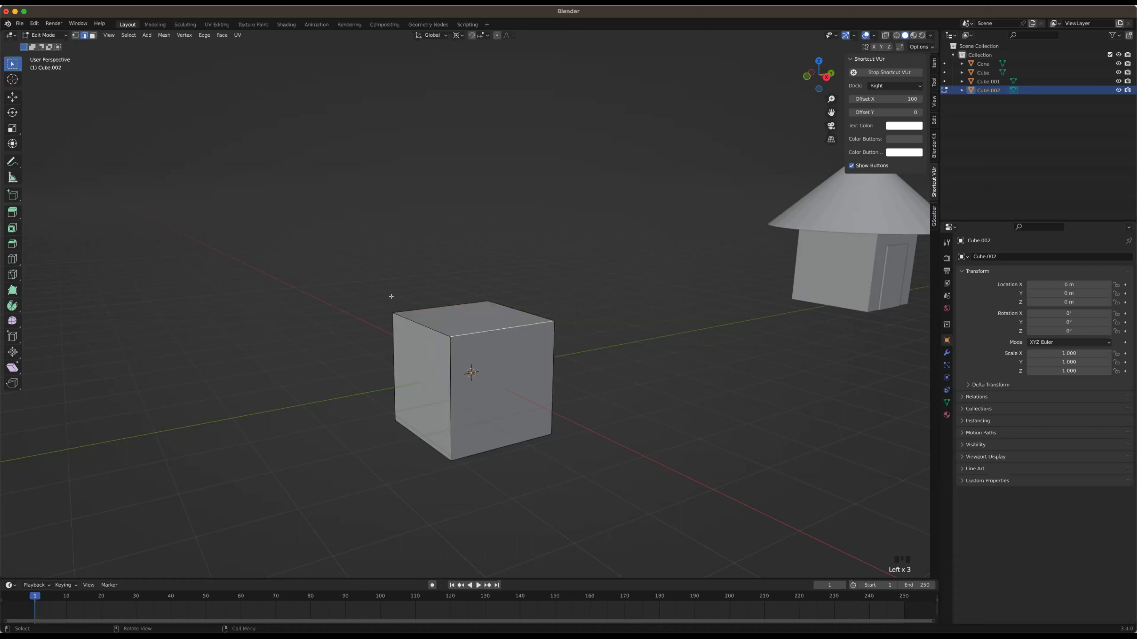
pyautogui.moveTo(383, 297); pyautogui.dragTo(497, 361)
pyautogui.moveTo(636, 339); pyautogui.dragTo(637, 339)
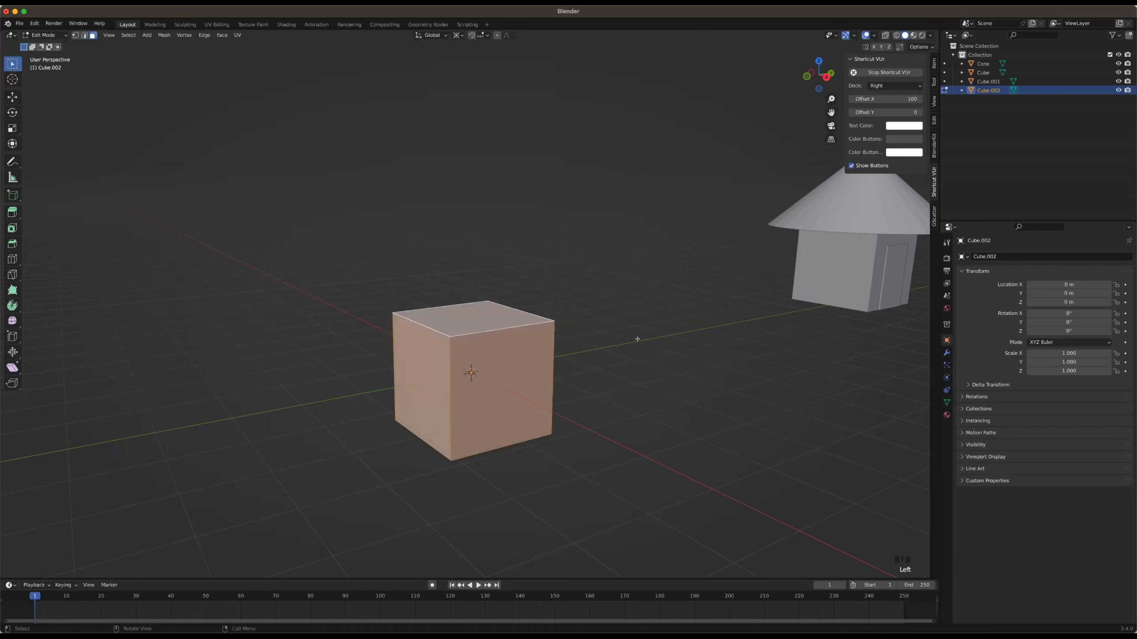
pyautogui.click(637, 339)
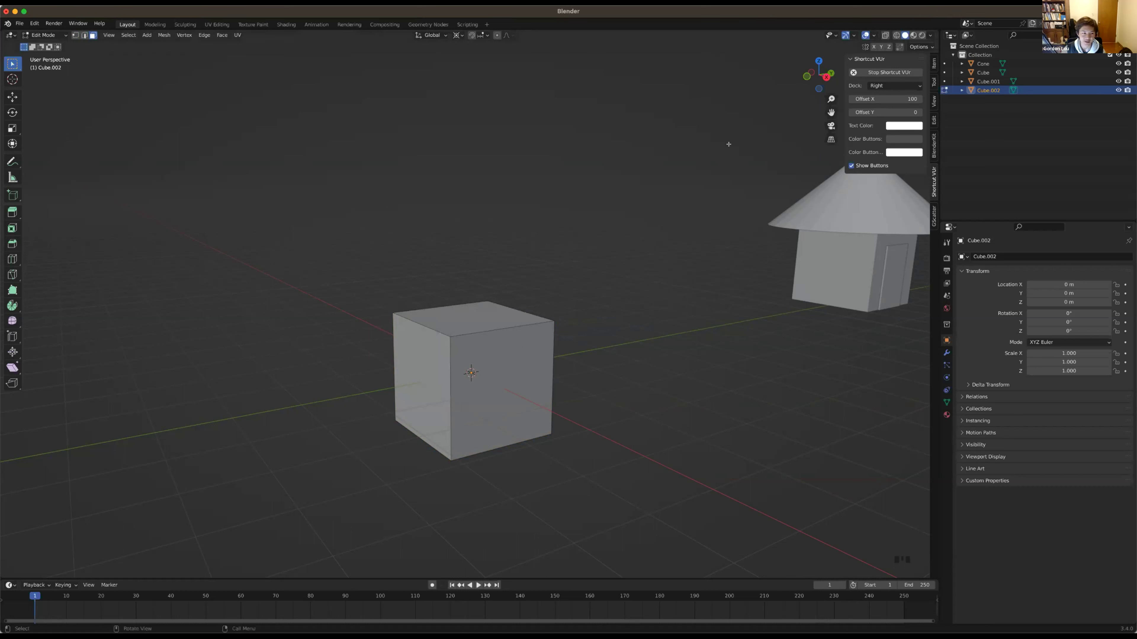
# Return the new cube to Object Mode, select it as a whole, and deselect it
pyautogui.keyDown('shift'); pyautogui.moveTo(559, 188); pyautogui.dragTo(725, 241, button='middle'); pyautogui.keyUp('shift')
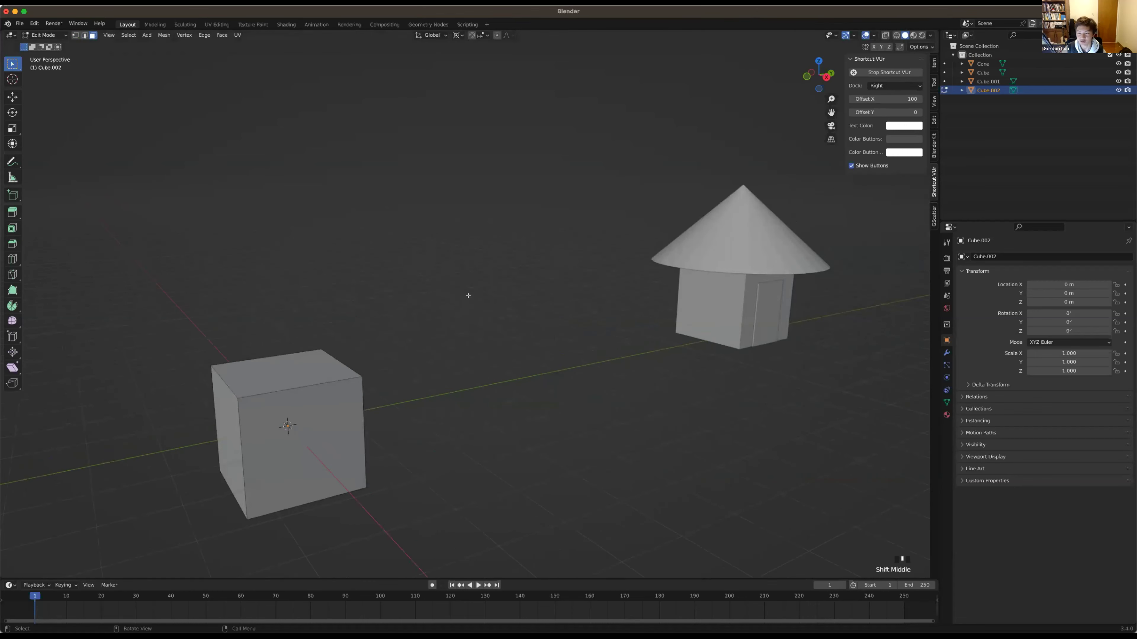
pyautogui.click(391, 379)
pyautogui.press('Tab')
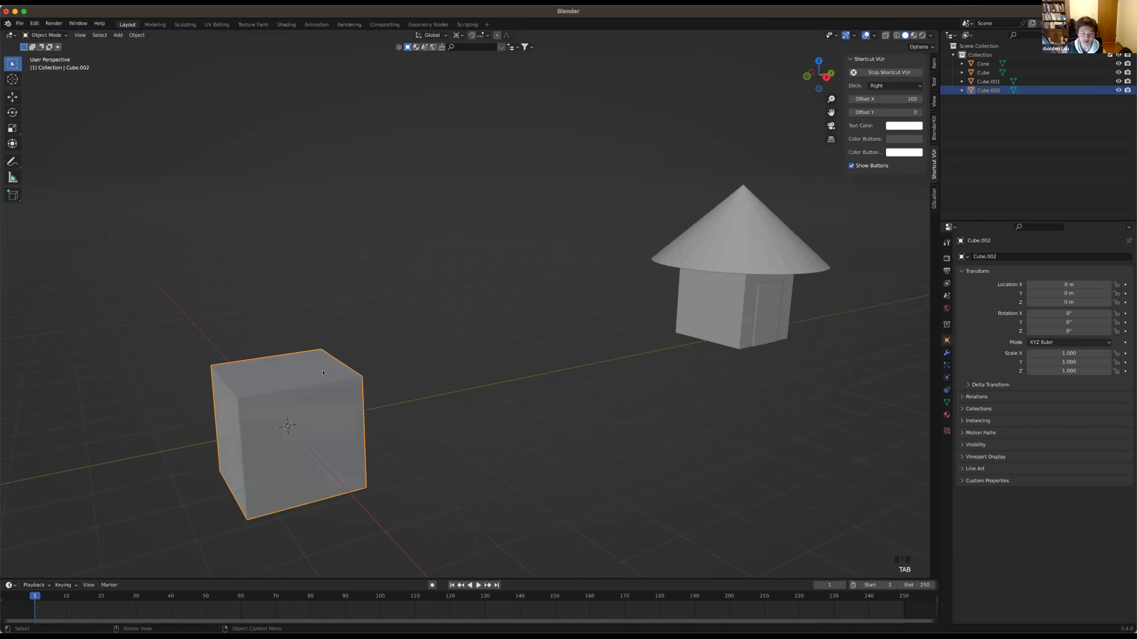
pyautogui.click(309, 386)
pyautogui.click(388, 349)
# Select the cone roof, pick one of its side faces in Edit Mode, and return to Object Mode
pyautogui.click(687, 253)
pyautogui.press('Tab')
pyautogui.press('3')
pyautogui.click(680, 271)
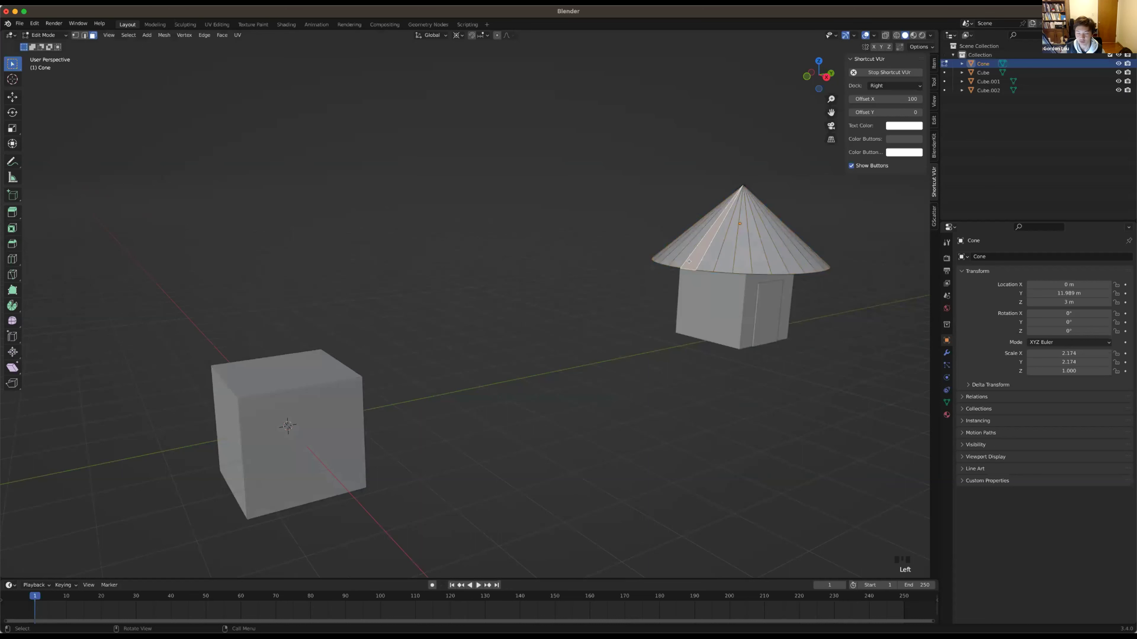
pyautogui.press('Tab')
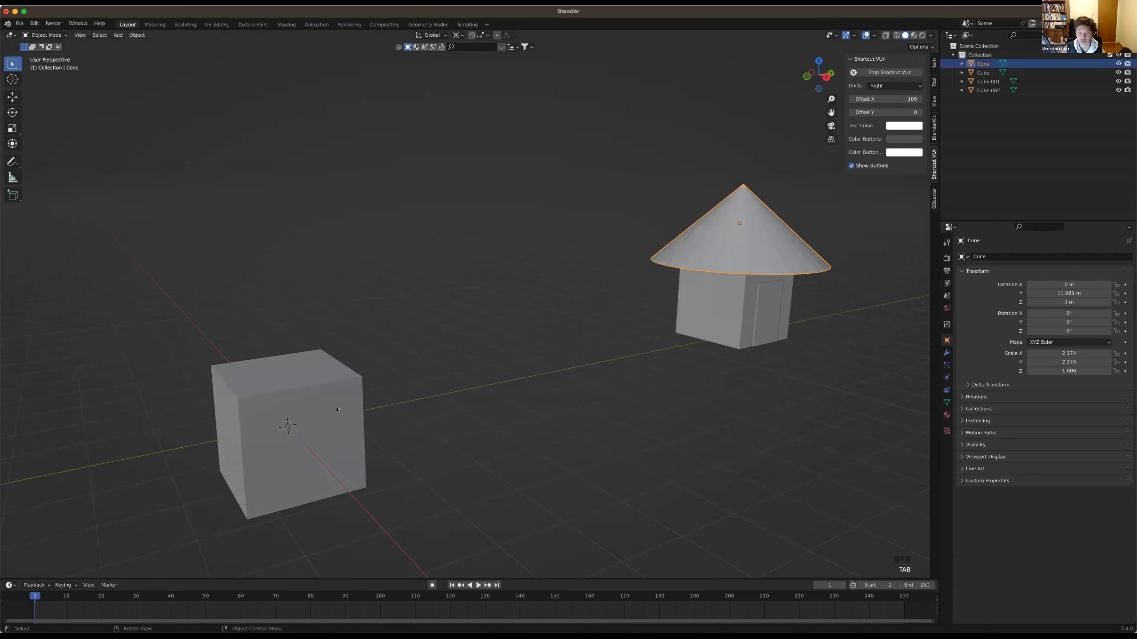
# Enter Edit Mode on the new cube, clear the selection, and pick its top and side faces in face select mode
pyautogui.click(345, 403)
pyautogui.press('Tab')
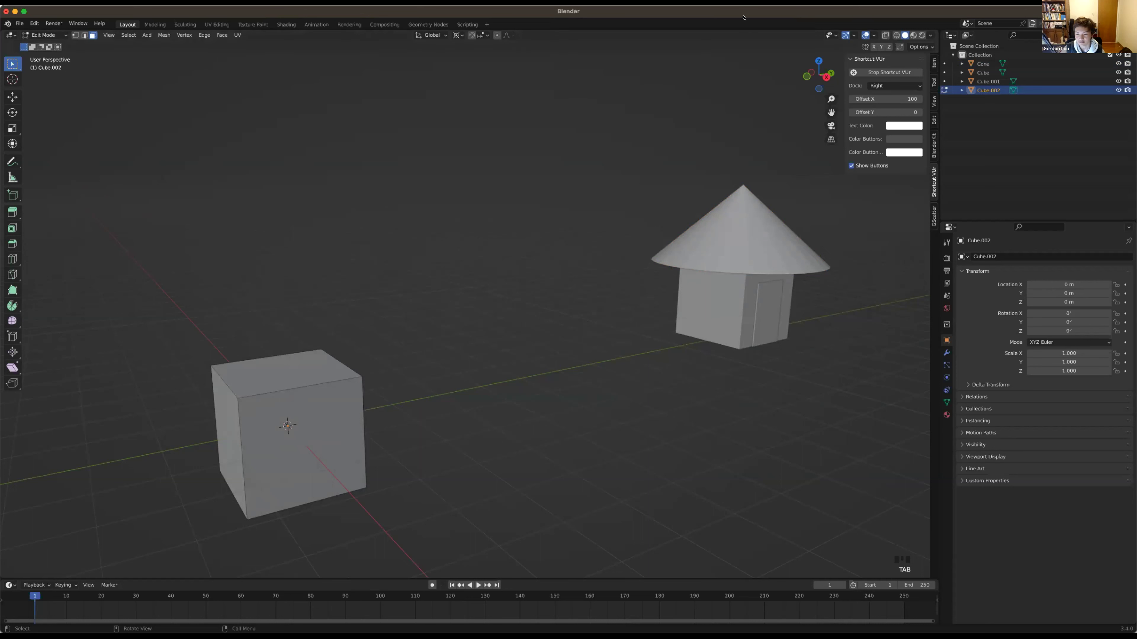
pyautogui.click(387, 370)
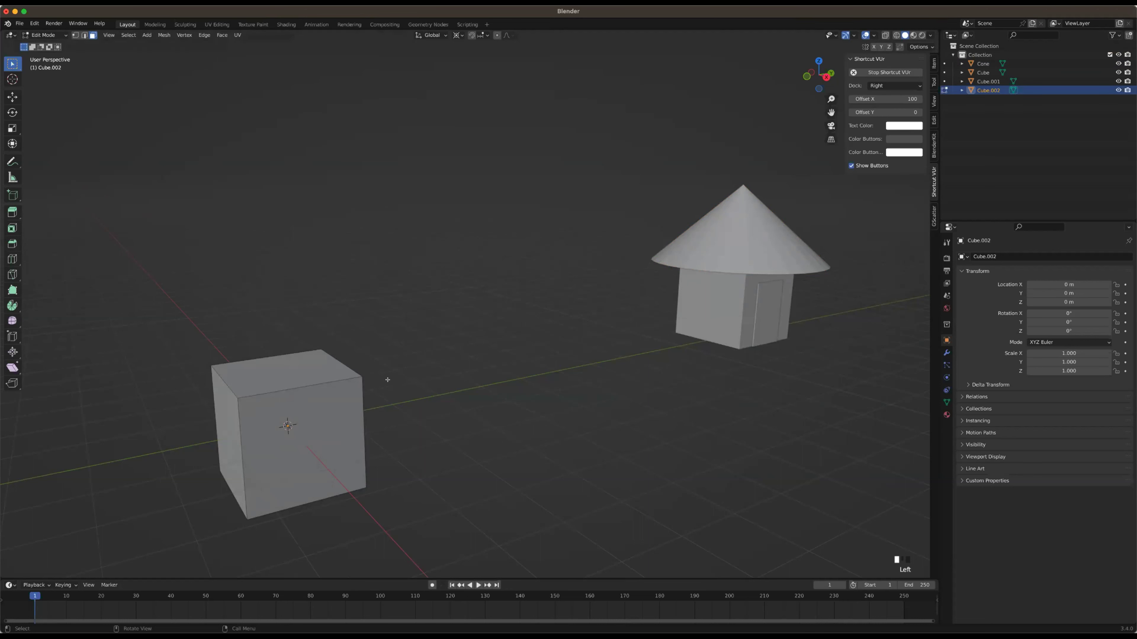
pyautogui.scroll(-1, 398, 379)
pyautogui.moveTo(394, 372); pyautogui.dragTo(337, 367, button='middle')
pyautogui.press('3')
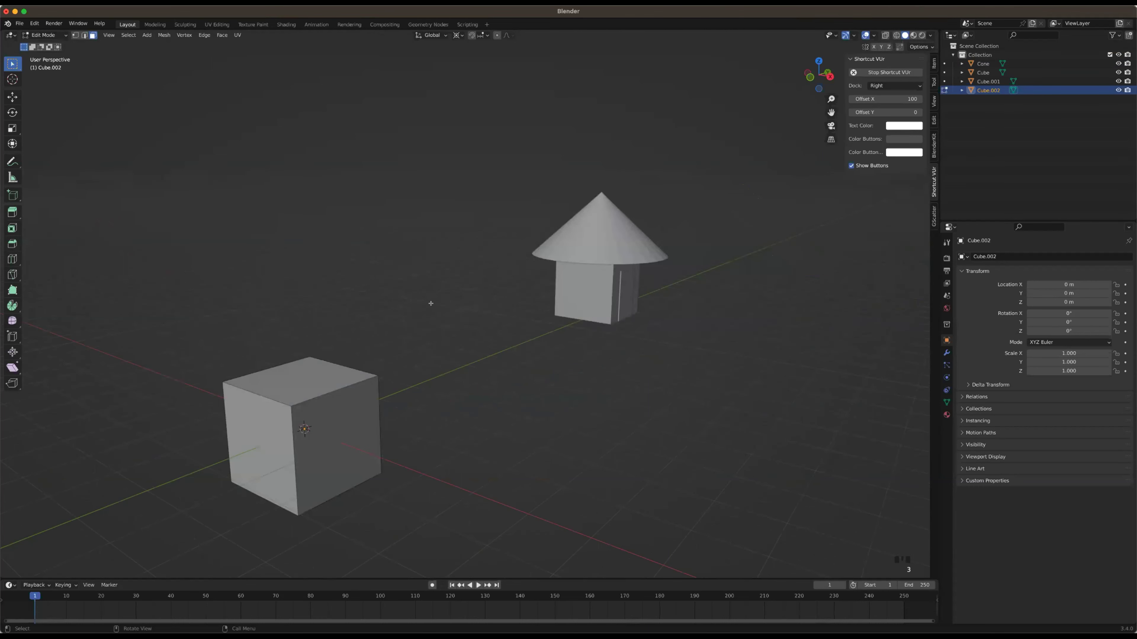
pyautogui.click(311, 379)
pyautogui.click(325, 406)
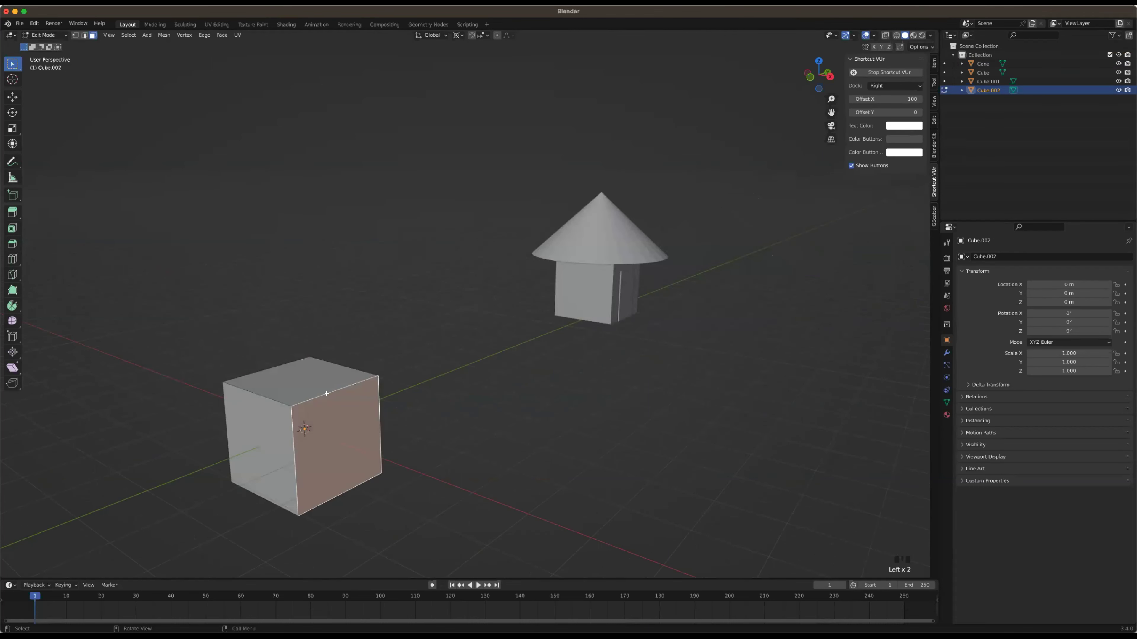
# Pick one of the cube's top edges in edge select mode, and a top vertex in vertex select mode
pyautogui.press('2')
pyautogui.click(290, 406)
pyautogui.press('1')
pyautogui.click(290, 373)
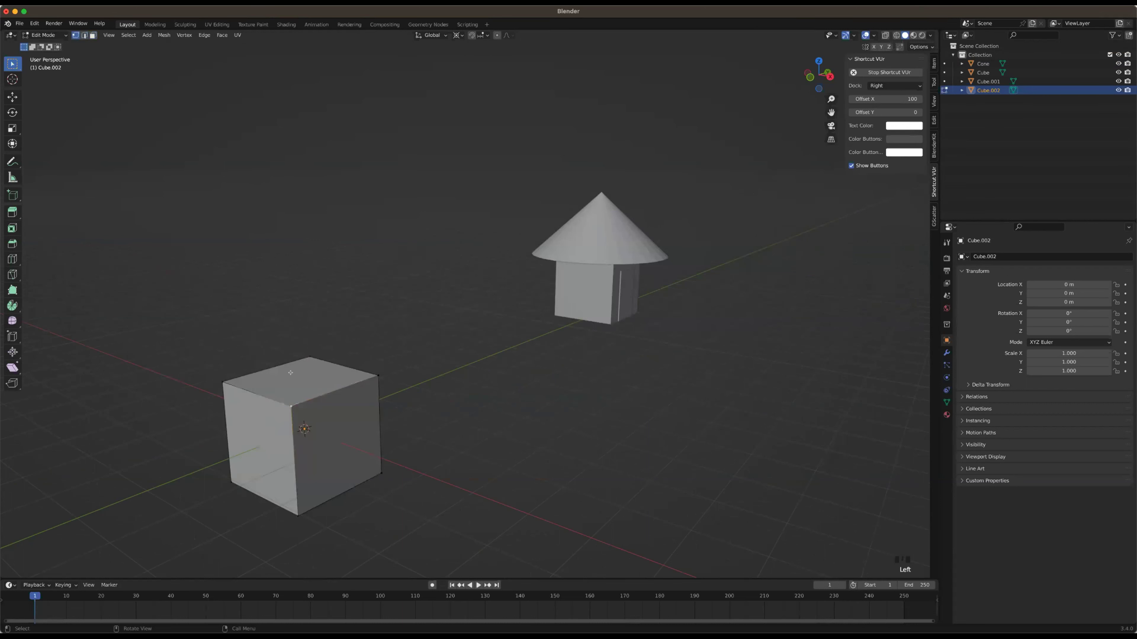
pyautogui.click(290, 373)
# Toggle the cube repeatedly between Edit Mode and Object Mode, ending in Object Mode
pyautogui.press('Tab')
pyautogui.press('Tab')
pyautogui.press('Tab')
pyautogui.press('Tab')
pyautogui.press('Tab')
pyautogui.press('Tab')
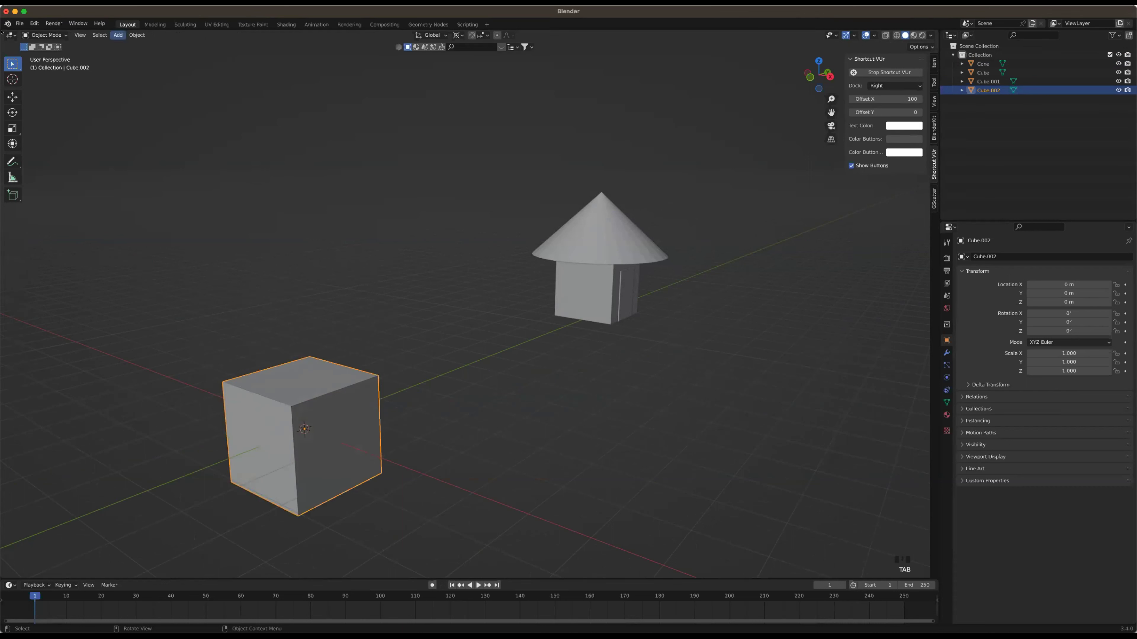
# Set the cube's interaction mode to Edit Mode, return it to Object Mode, and deselect the cube
pyautogui.click(39, 36)
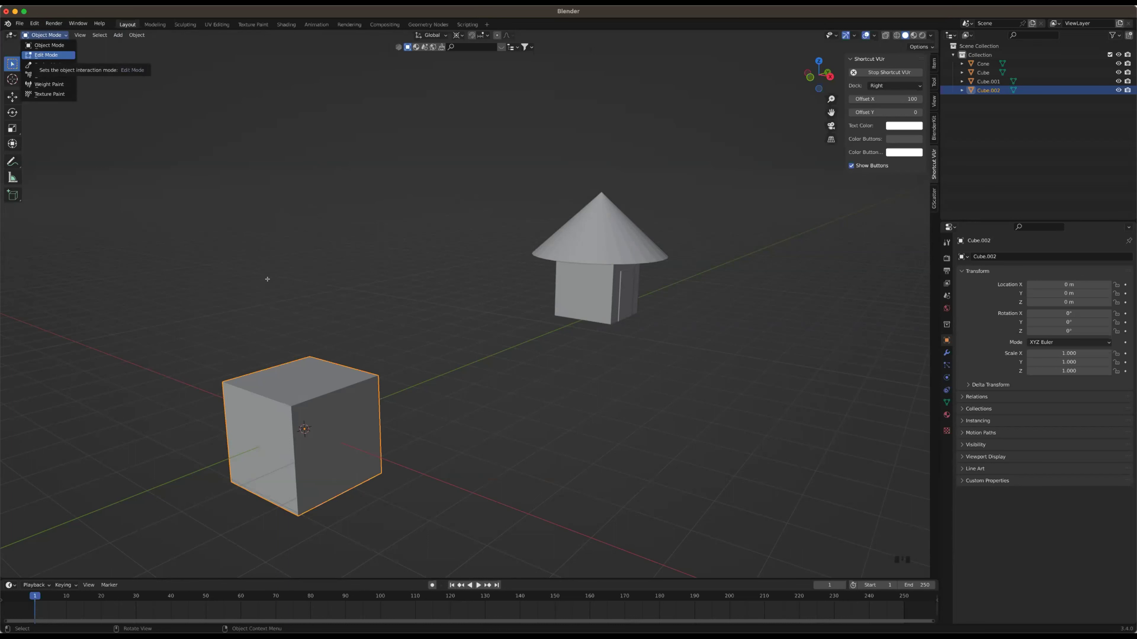
pyautogui.press('Return')
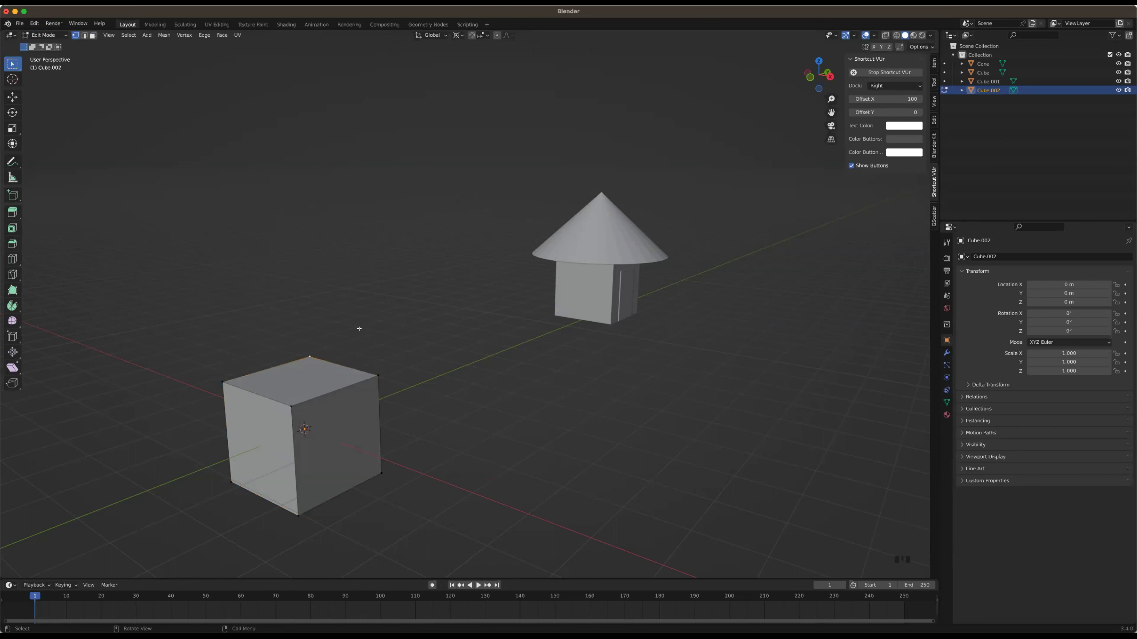
pyautogui.click(45, 34)
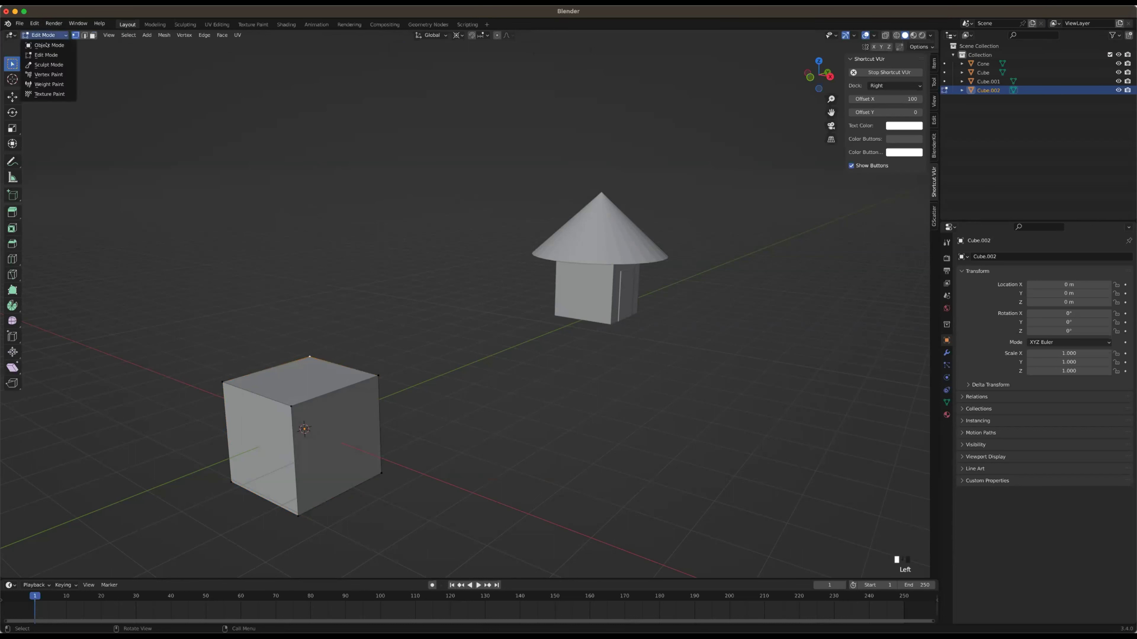
pyautogui.click(49, 45)
pyautogui.click(798, 174)
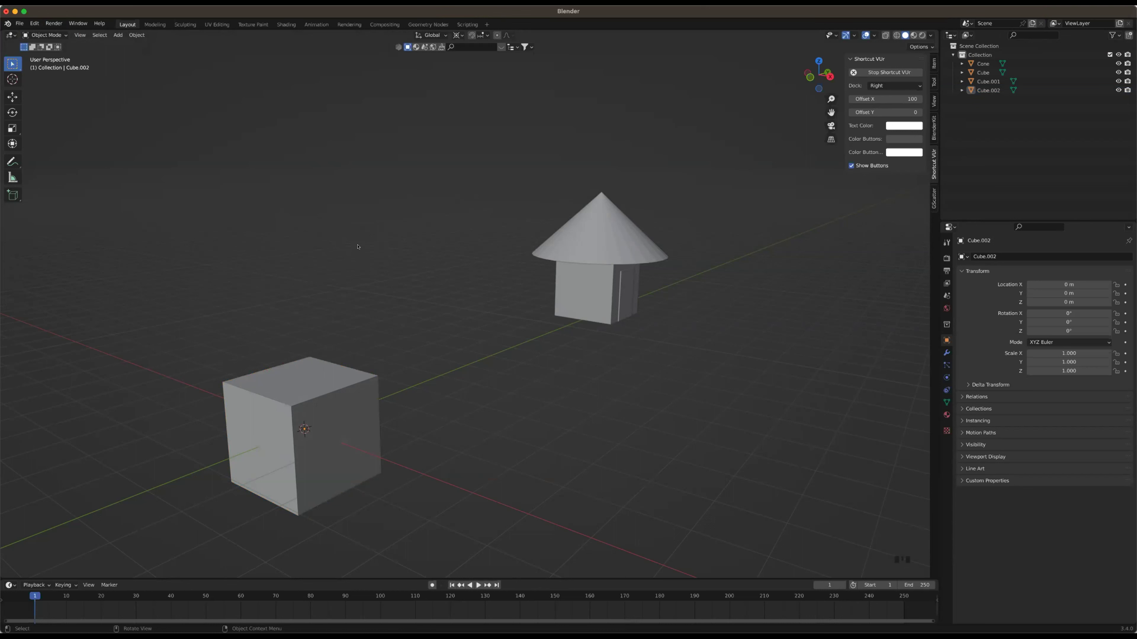
# Box-select the whole house and move it along the Y axis toward the new cube, with its body at about Y 0.72 m
pyautogui.scroll(-2, 359, 248)
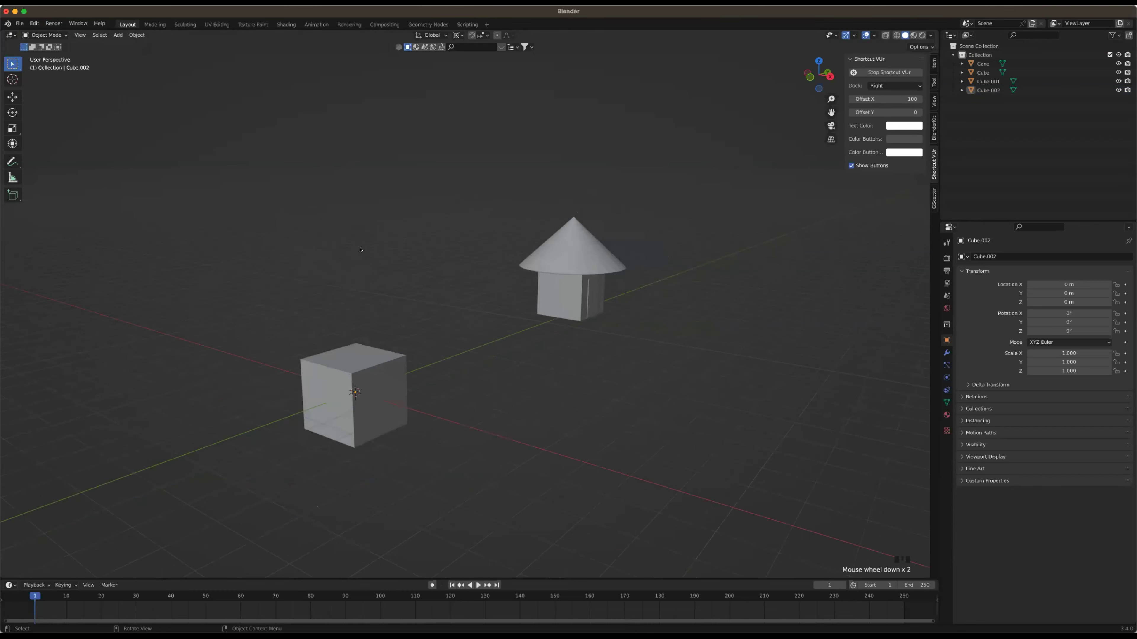
pyautogui.scroll(-2, 370, 248)
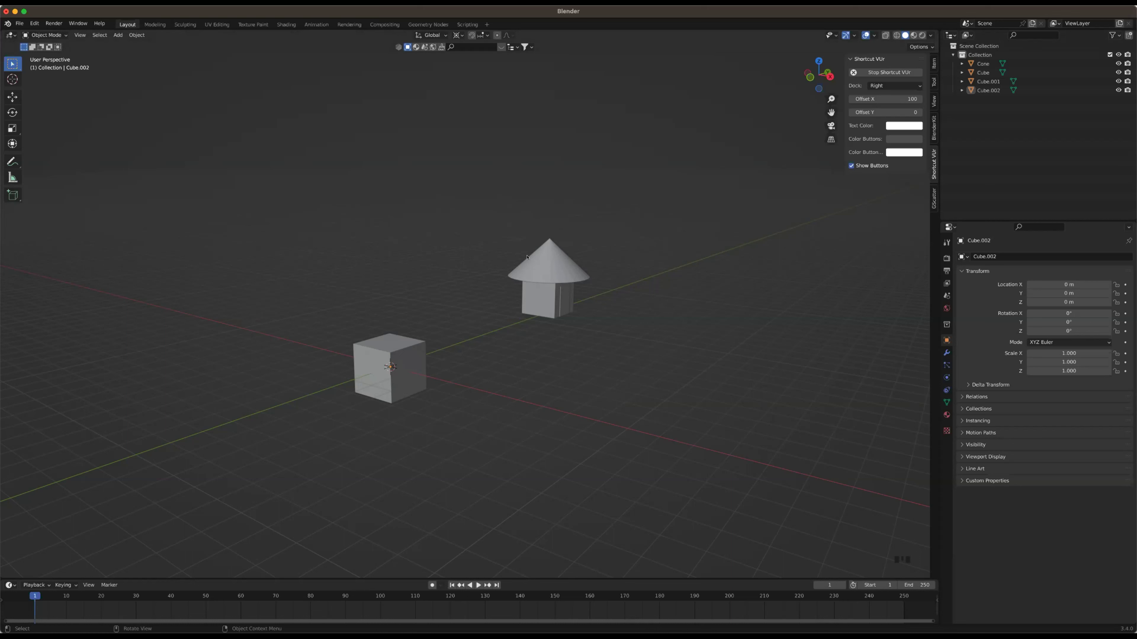
pyautogui.moveTo(573, 301); pyautogui.dragTo(581, 273)
pyautogui.press('g')
pyautogui.press('y')
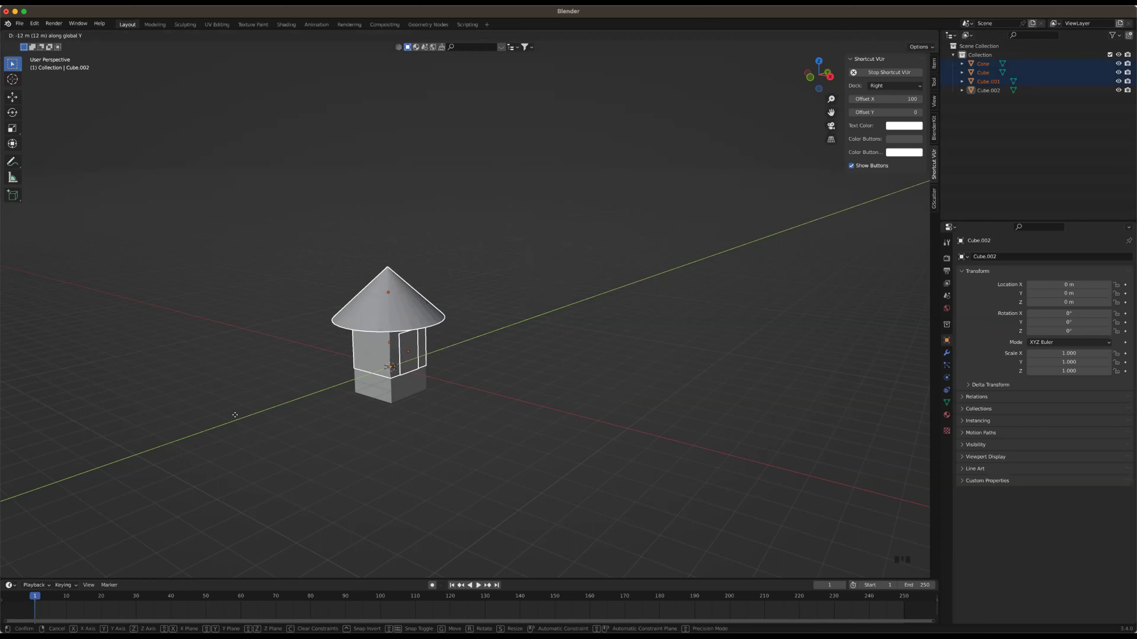
pyautogui.click(876, 8)
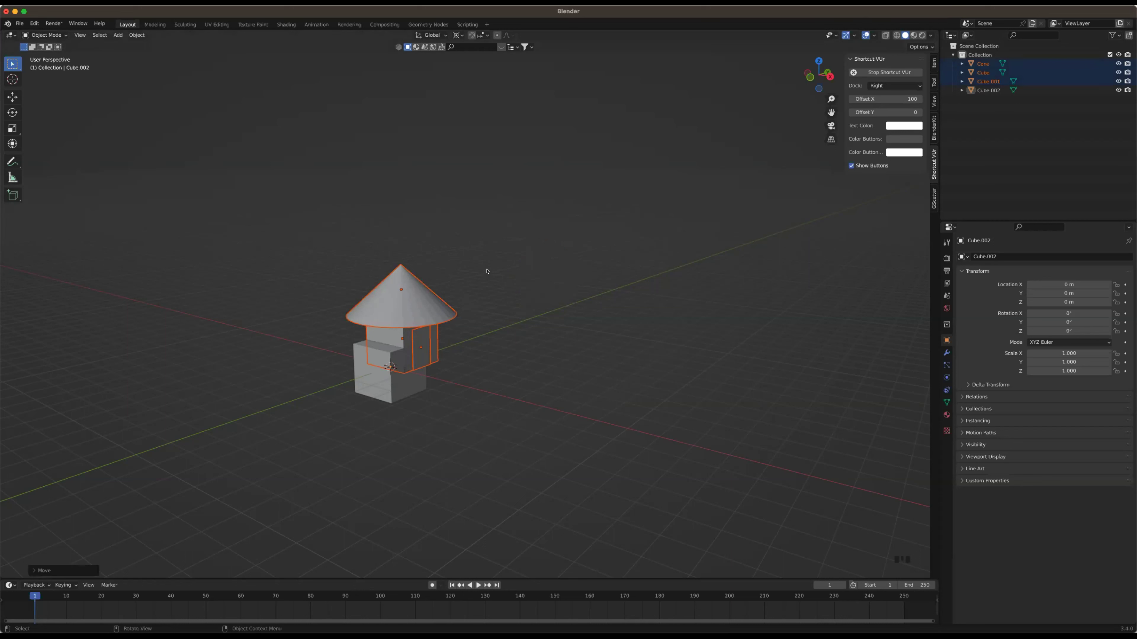
# Select only the practice cube at the origin and delete it, keeping the house
pyautogui.click(460, 349)
pyautogui.moveTo(464, 350); pyautogui.dragTo(414, 296)
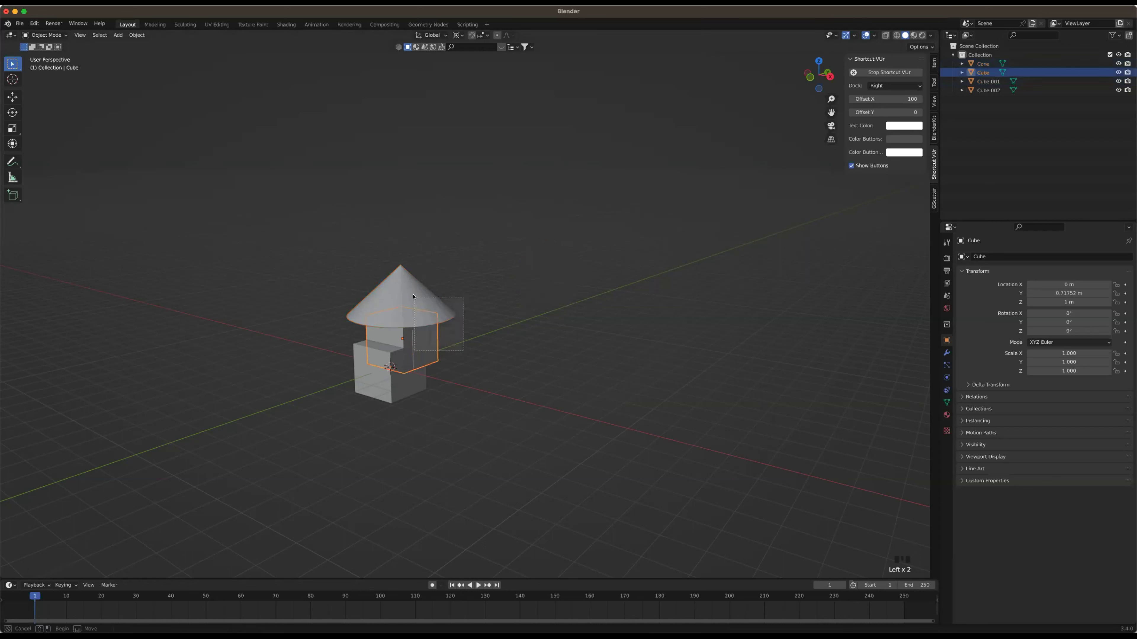
pyautogui.moveTo(388, 359); pyautogui.dragTo(382, 359)
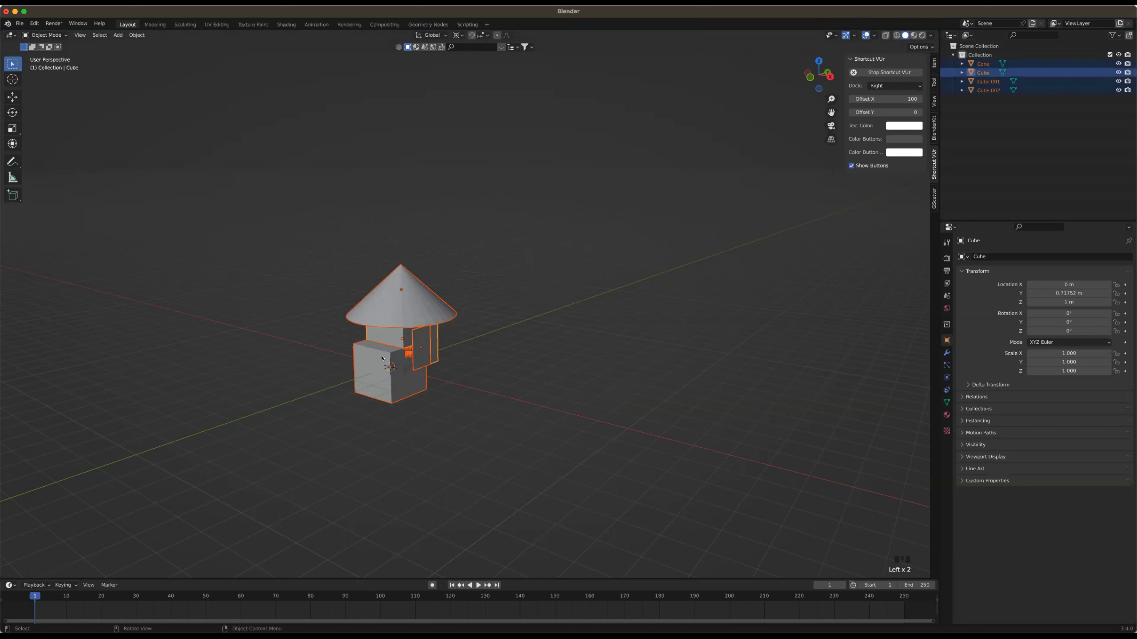
pyautogui.click(382, 358)
pyautogui.press('x')
pyautogui.click(361, 358)
# Select all parts of the house, move them about 20.9 m along Y away from the origin, and deselect them
pyautogui.moveTo(452, 359); pyautogui.dragTo(421, 321)
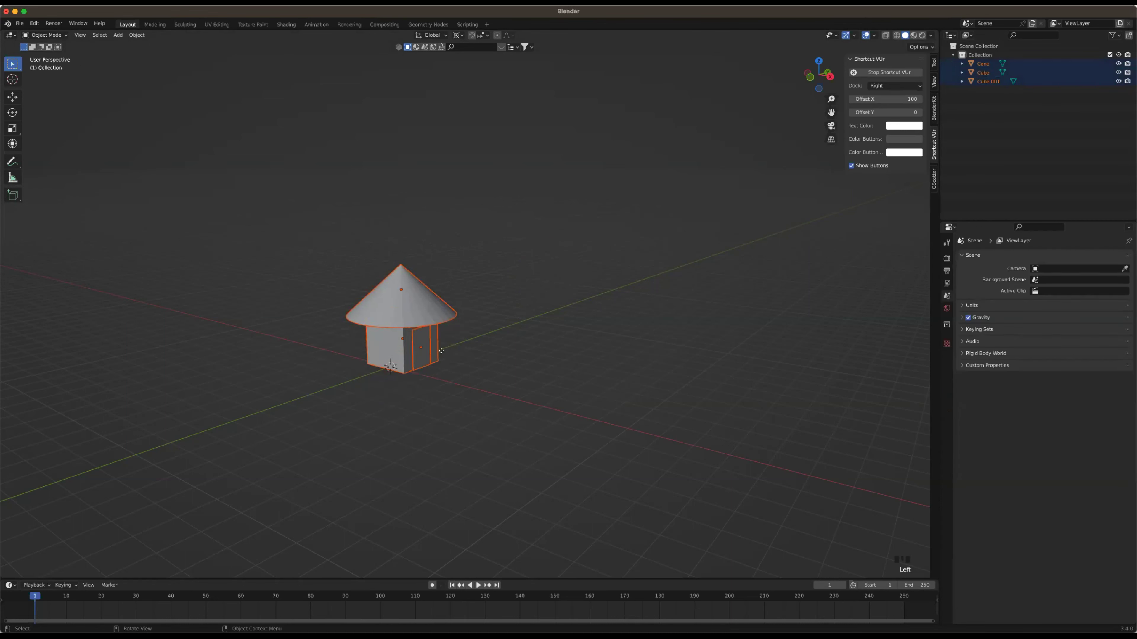
pyautogui.press('g')
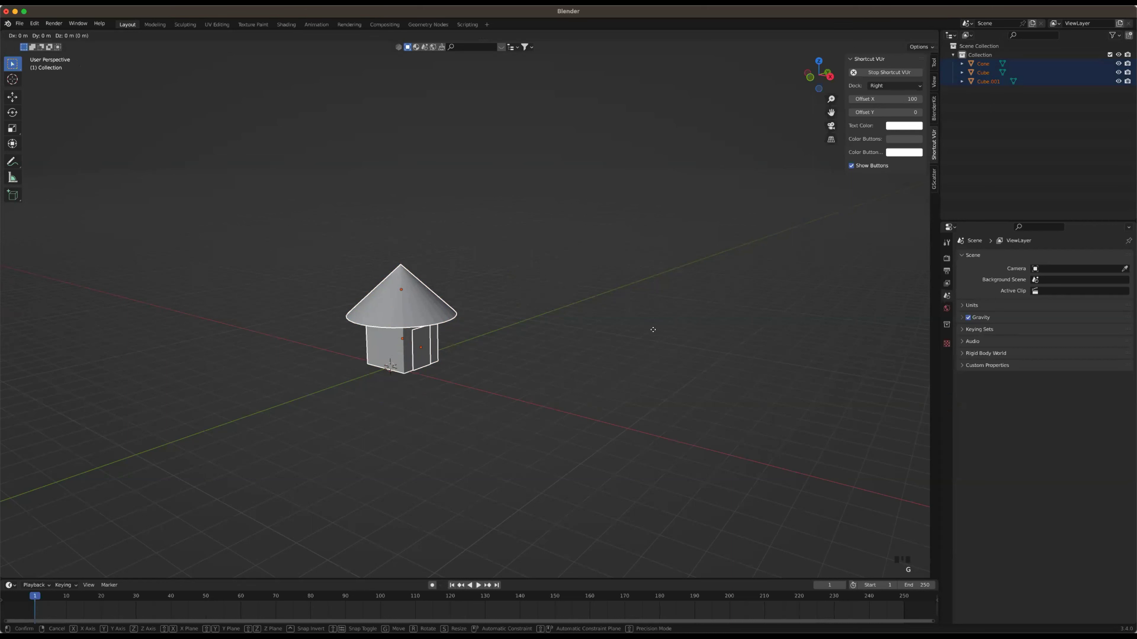
pyautogui.press('y')
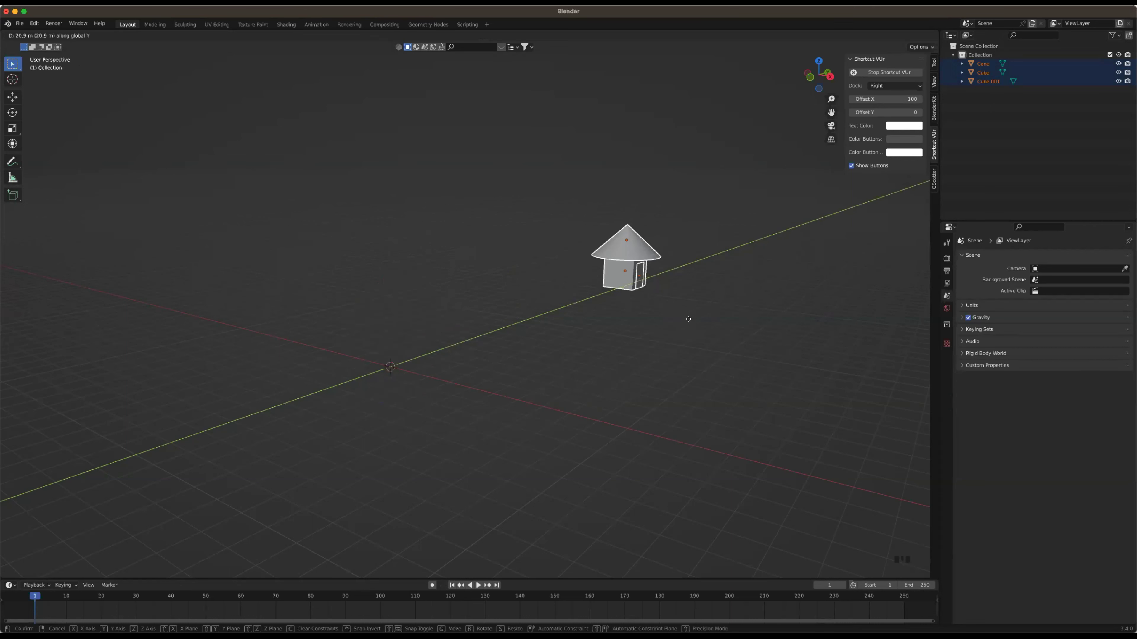
pyautogui.click(690, 323)
pyautogui.click(691, 323)
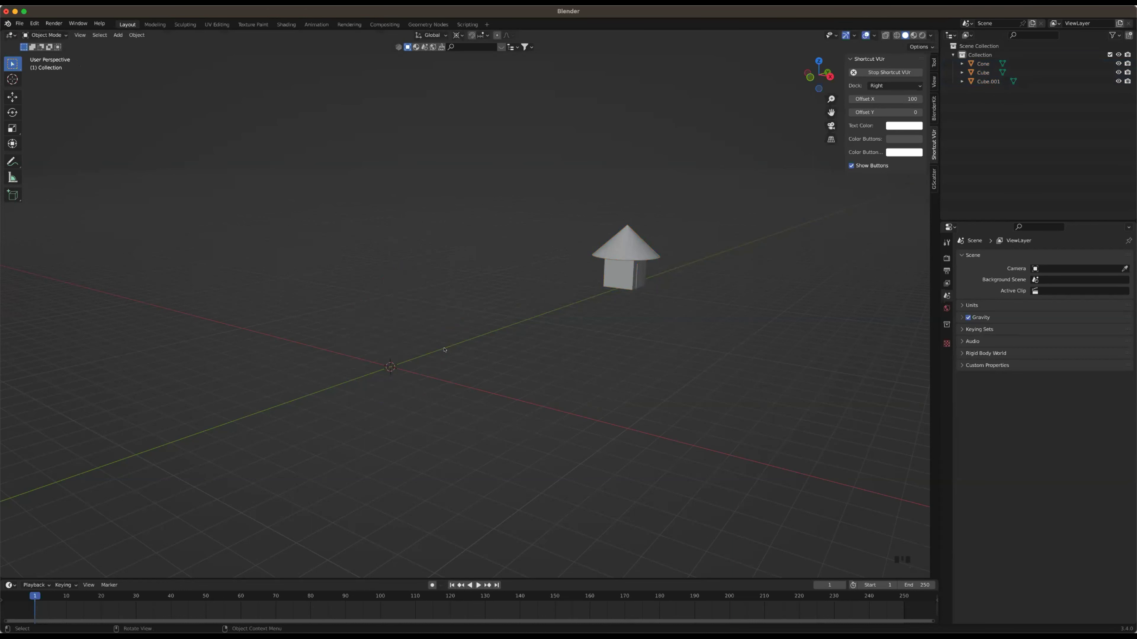
# Add a new cube at the origin and open it in Edit Mode with nothing selected
pyautogui.hotkey('shift', 'a')
pyautogui.press('Return')
pyautogui.scroll(2, 387, 414)
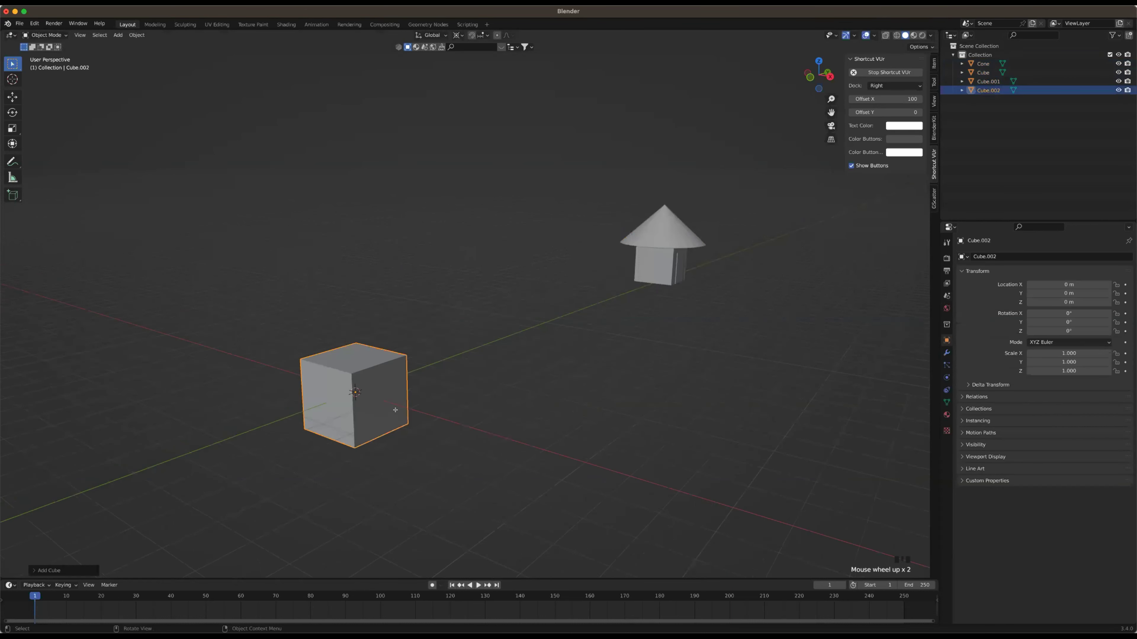
pyautogui.scroll(1, 421, 398)
pyautogui.press('Tab')
pyautogui.click(460, 269)
pyautogui.press('3')
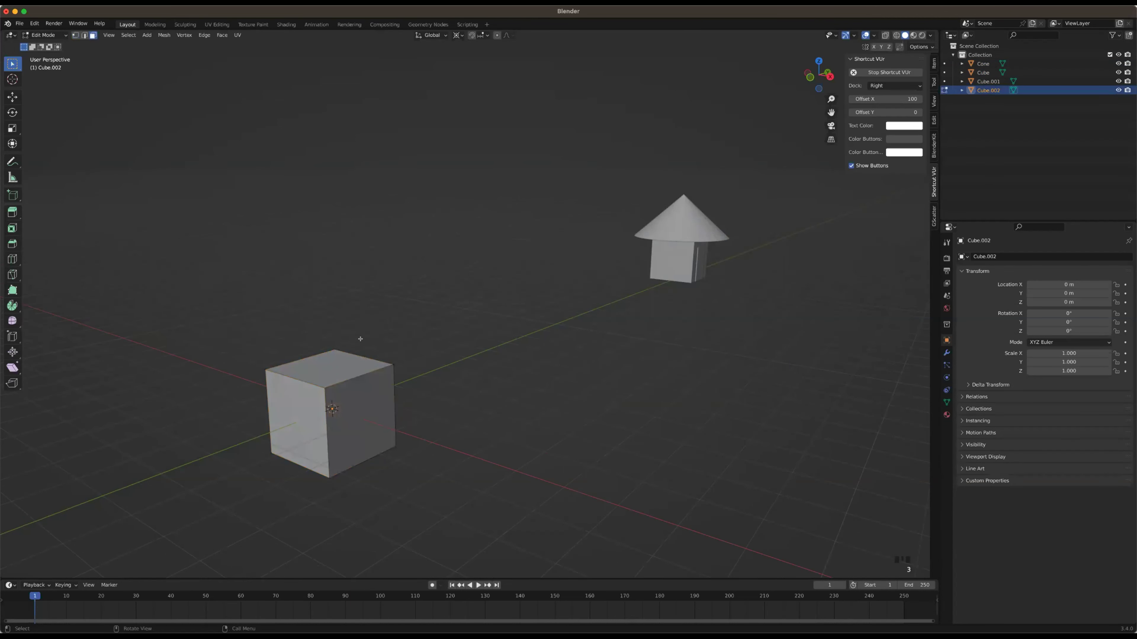
# Try raising the cube's far top vertex with a free move in vertex select mode, and undo the move
pyautogui.press('1')
pyautogui.click(353, 352)
pyautogui.press('g')
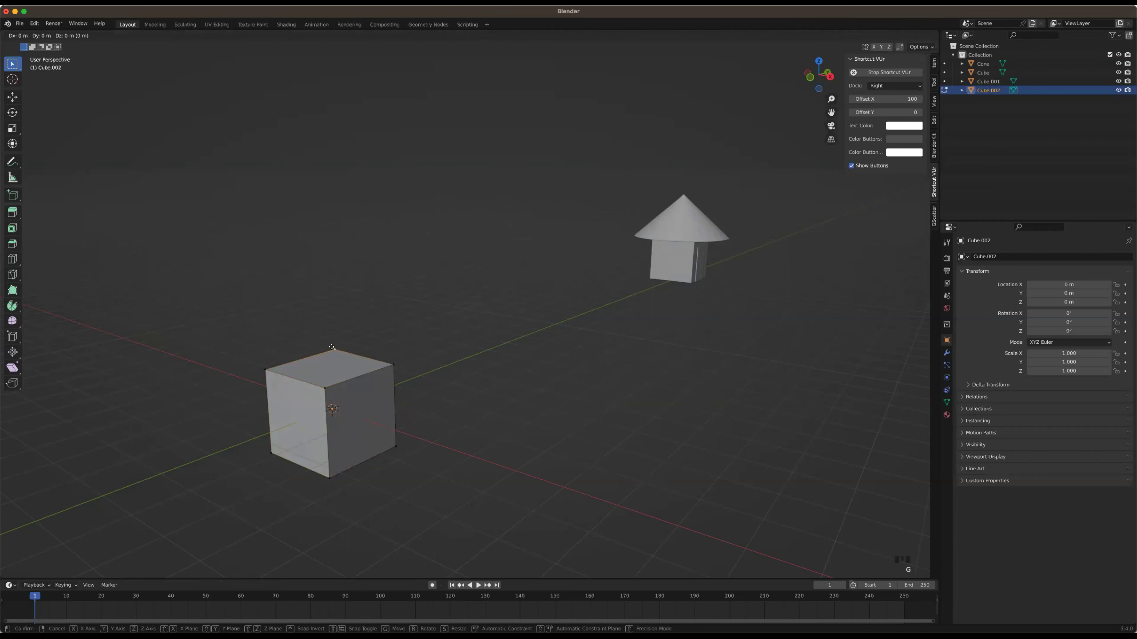
pyautogui.click(353, 329)
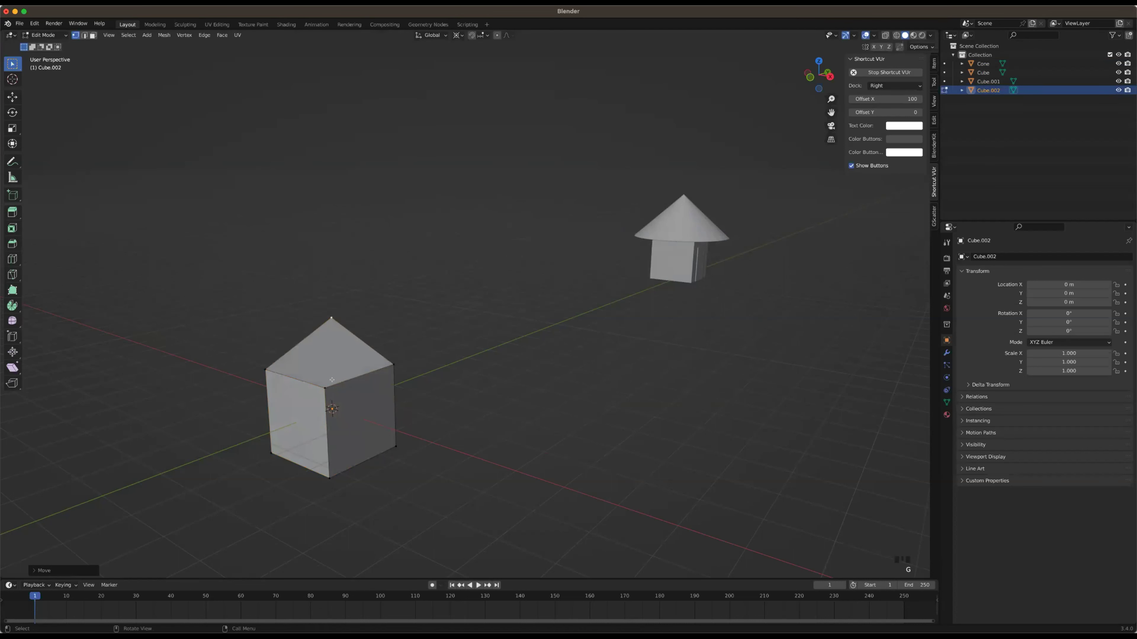
pyautogui.hotkey('ctrl', 'z')
# Try moving the cube's near top corner vertex constrained to the Z, Y and X axes in turn, and undo the move
pyautogui.moveTo(332, 384); pyautogui.dragTo(349, 373, button='middle')
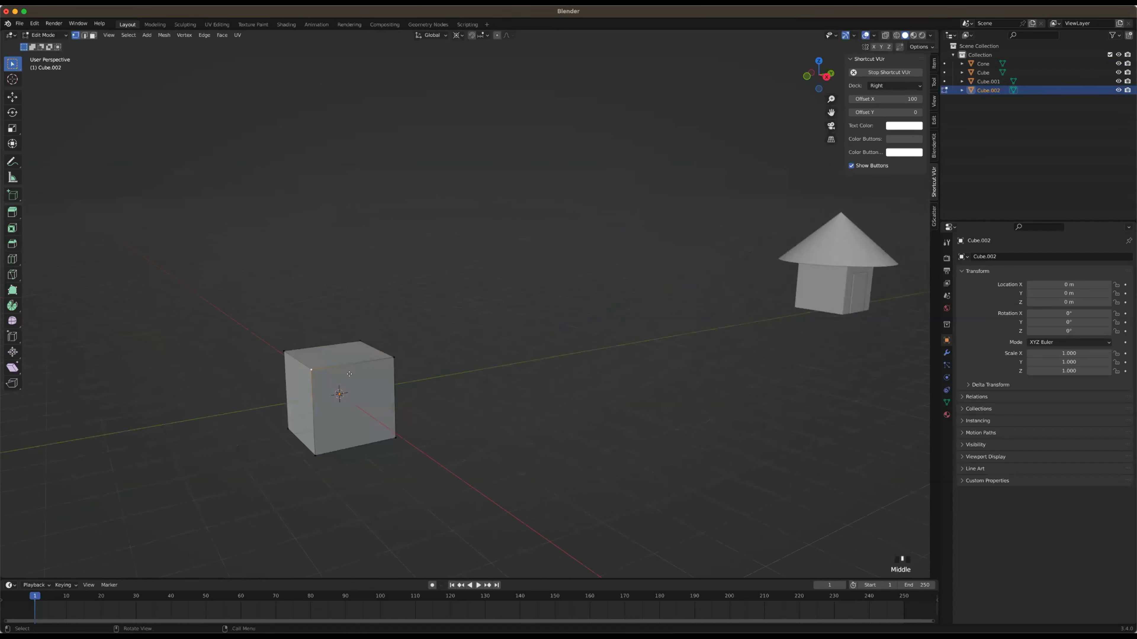
pyautogui.press('g')
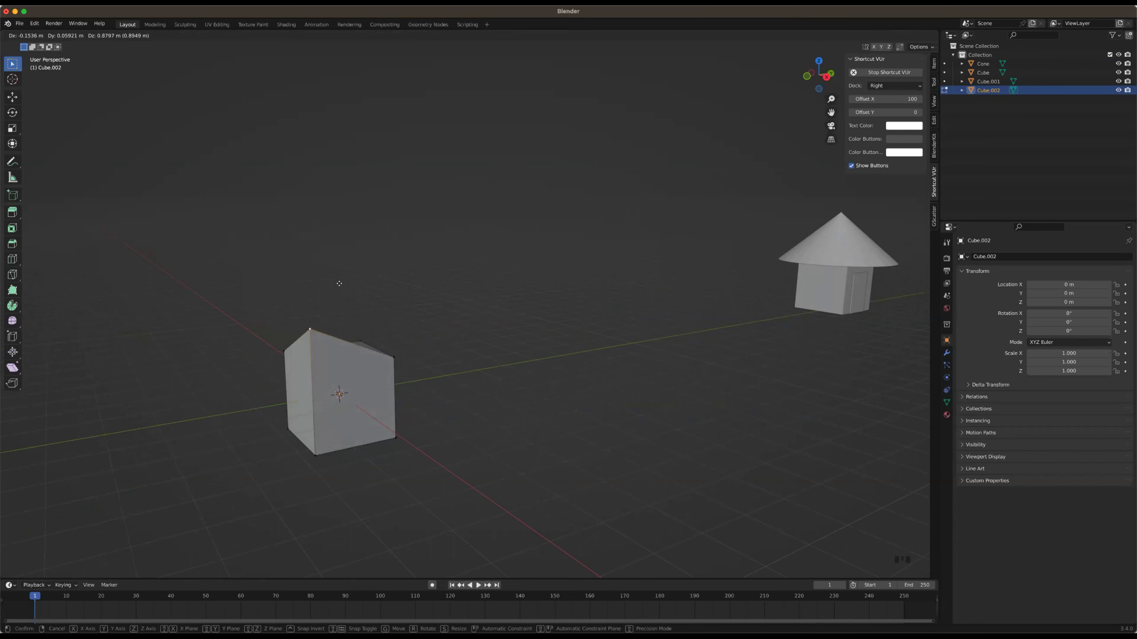
pyautogui.press('z')
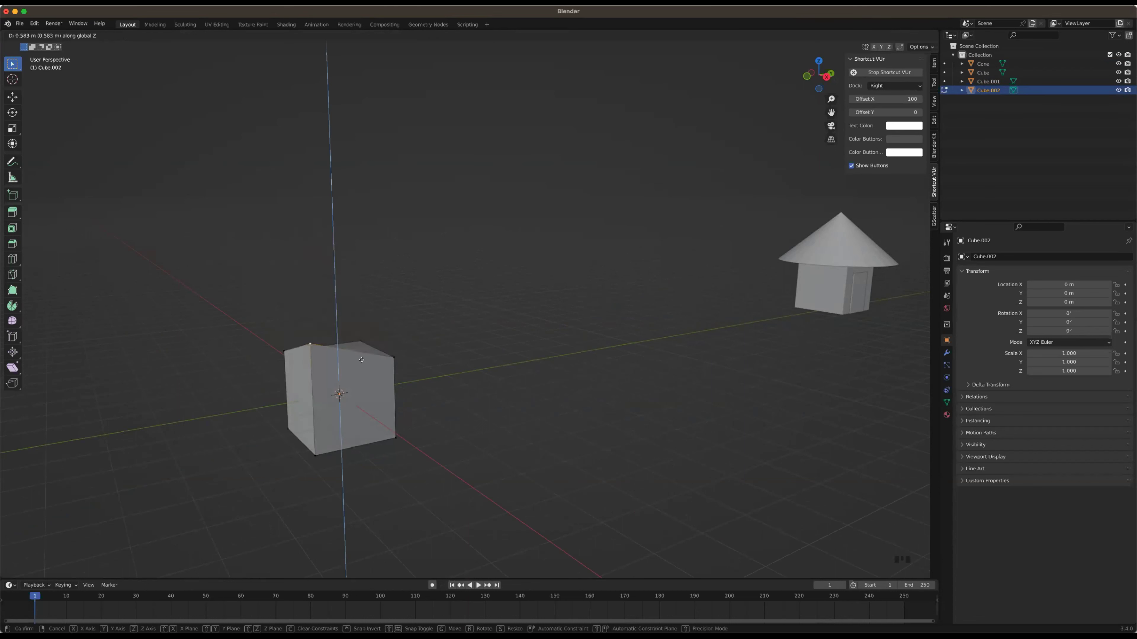
pyautogui.press('y')
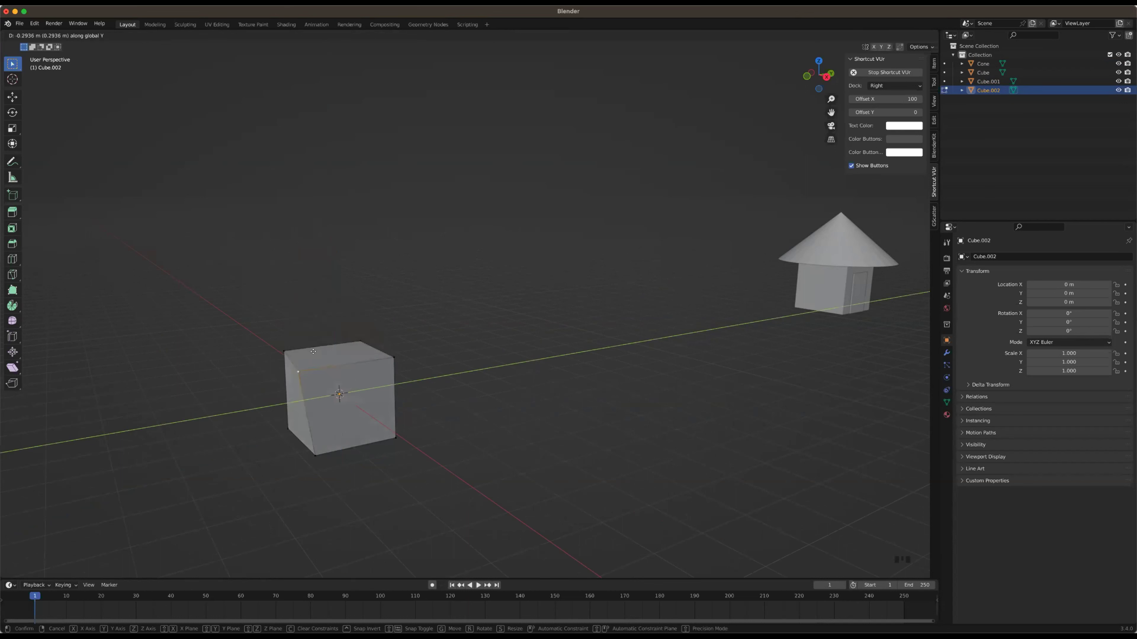
pyautogui.press('c')
pyautogui.press('x')
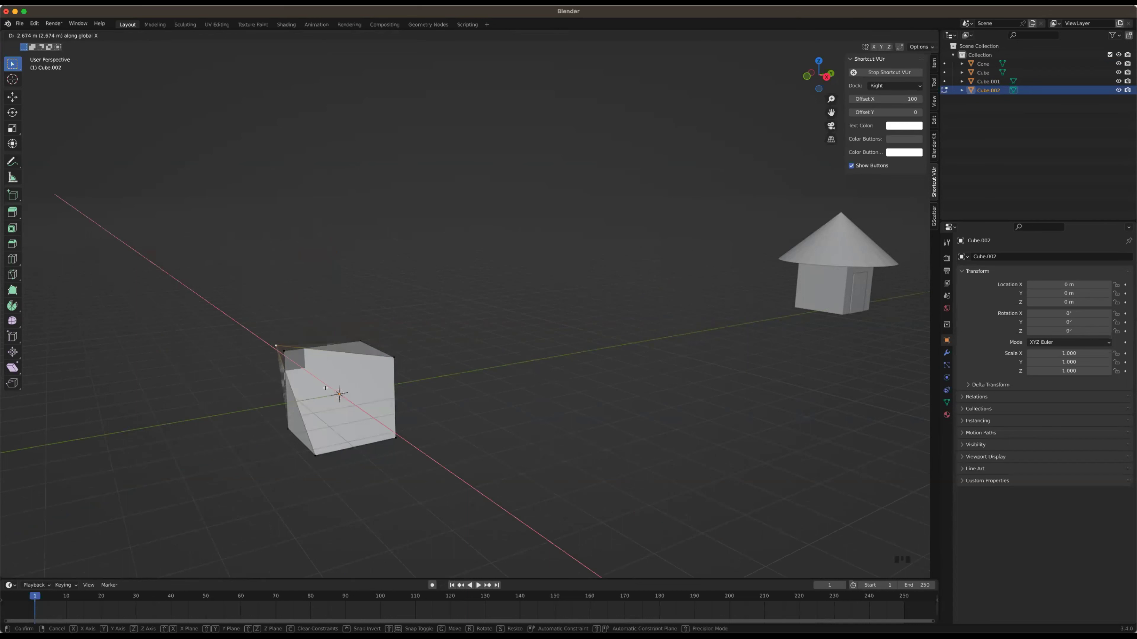
pyautogui.click(431, 325)
pyautogui.press('super+z')
# Try moving the cube's near top edge in edge select mode, undo the move, and try scaling the same edge before cancelling
pyautogui.press('2')
pyautogui.click(370, 361)
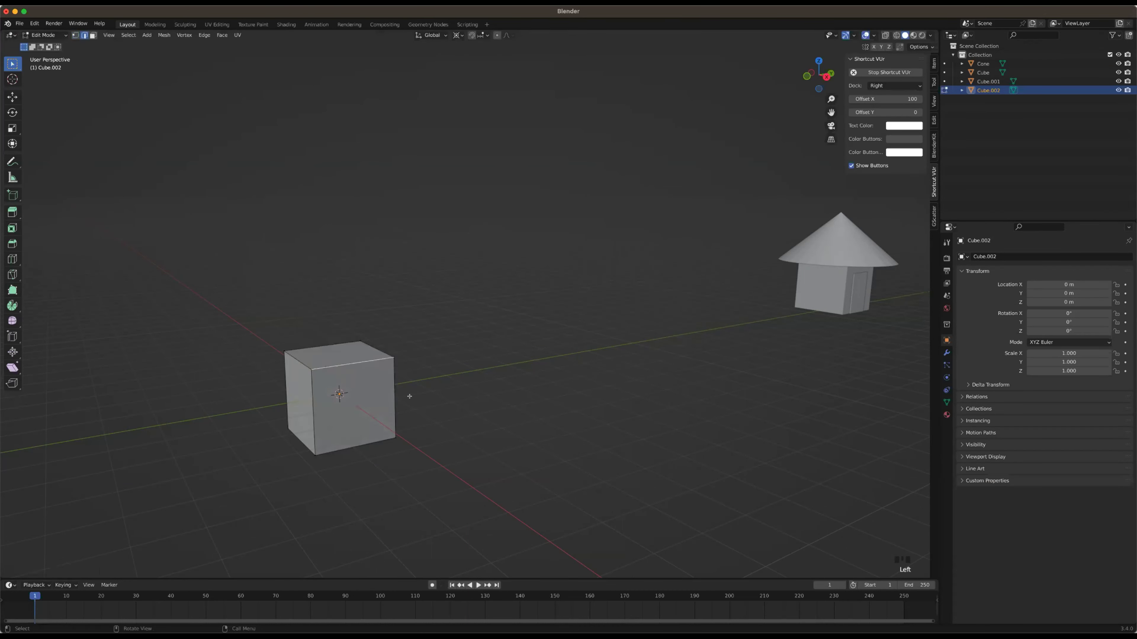
pyautogui.press('g')
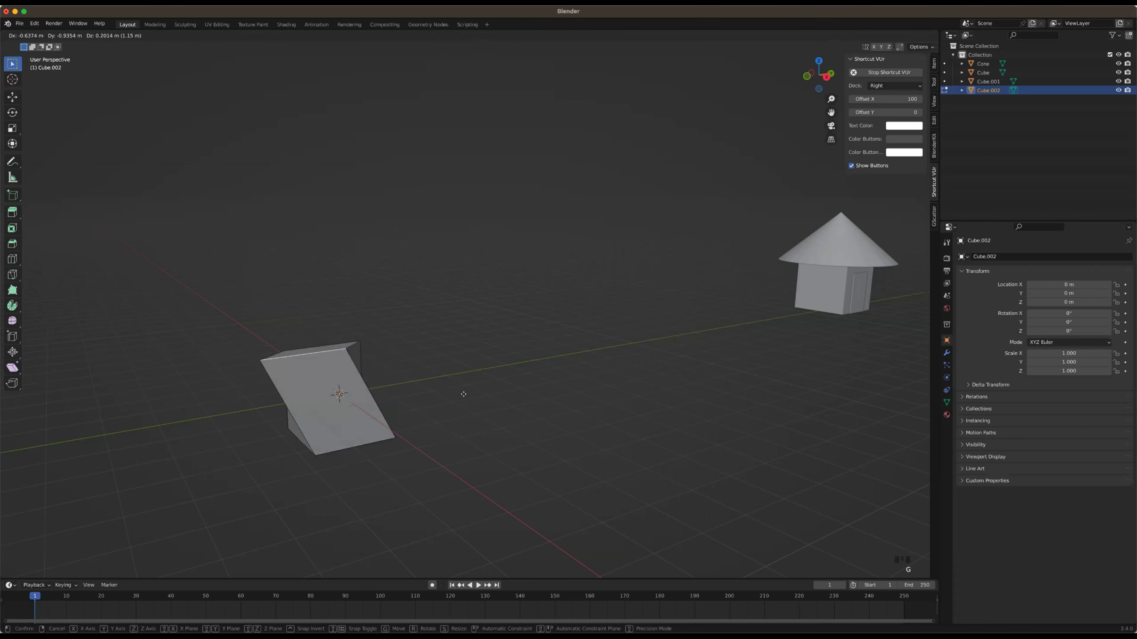
pyautogui.click(455, 395)
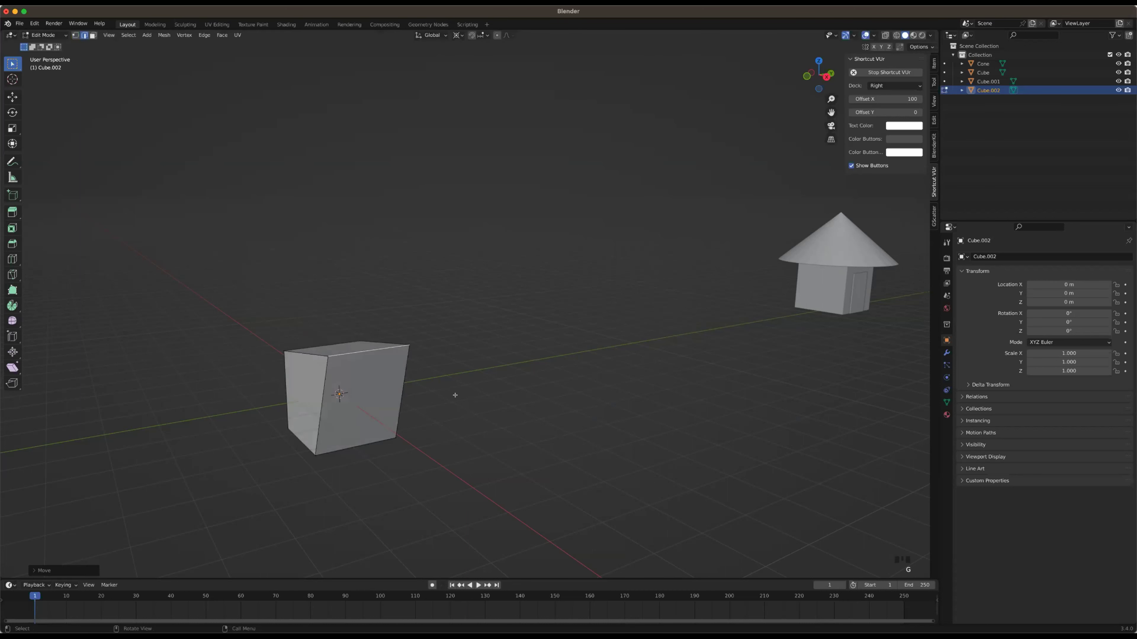
pyautogui.hotkey('ctrl', 'z')
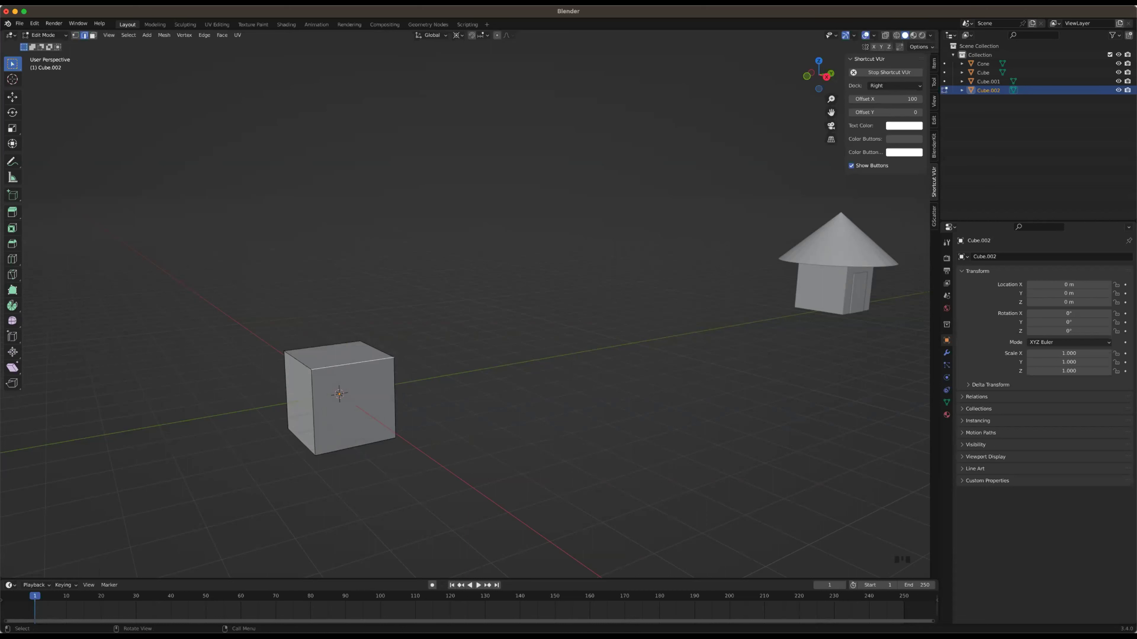
pyautogui.press('s')
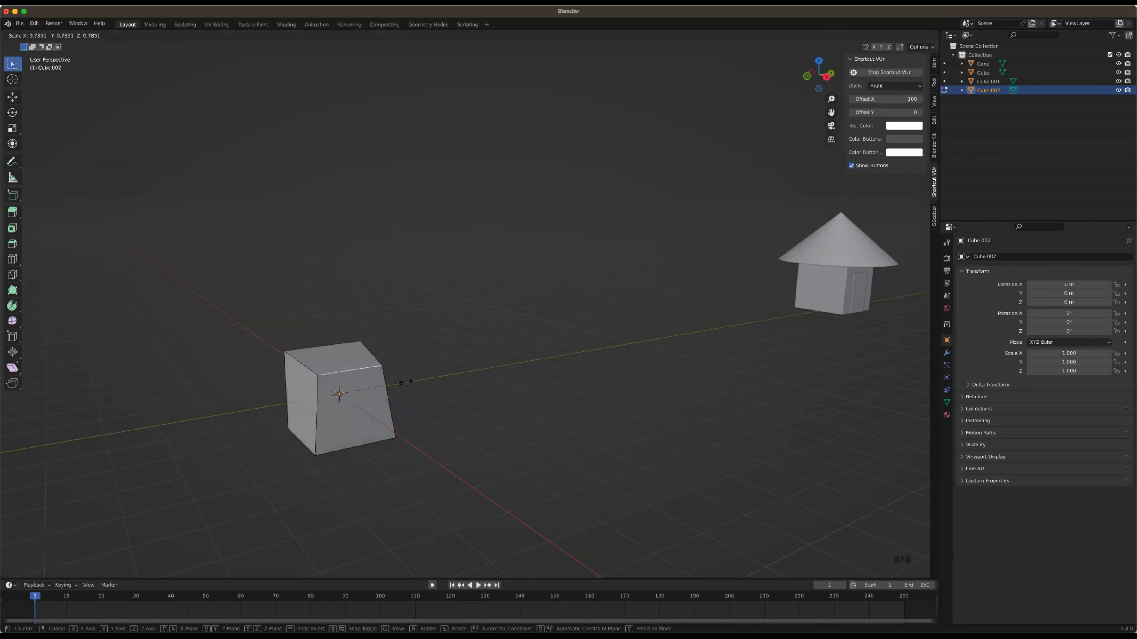
pyautogui.press('Escape')
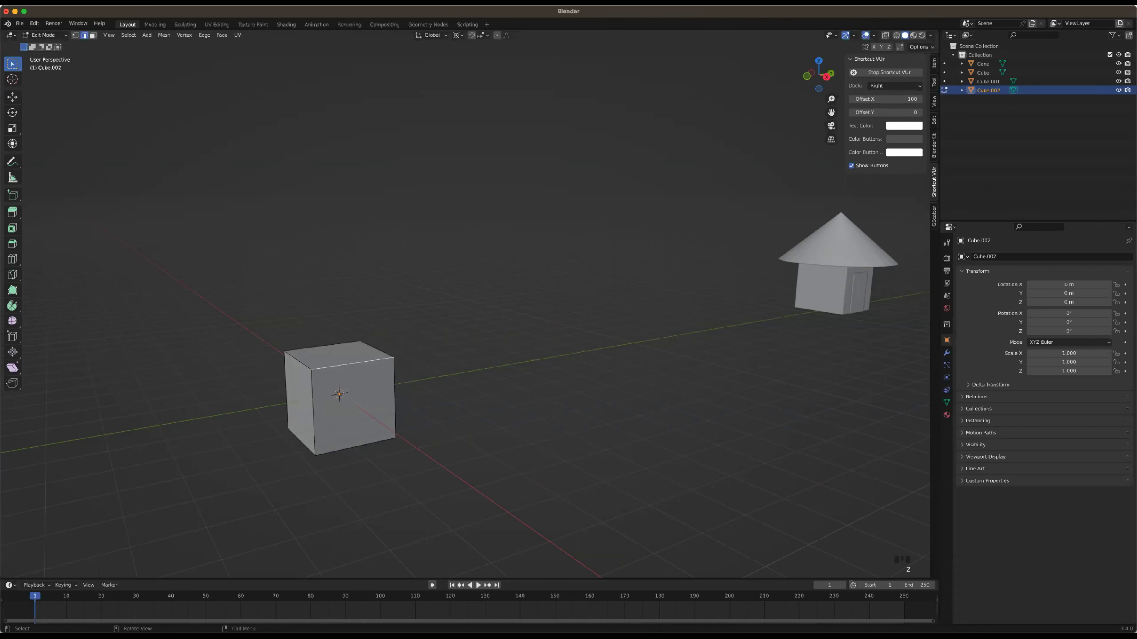
# Try rotating the cube's near top edge, and undo the rotation
pyautogui.press('r')
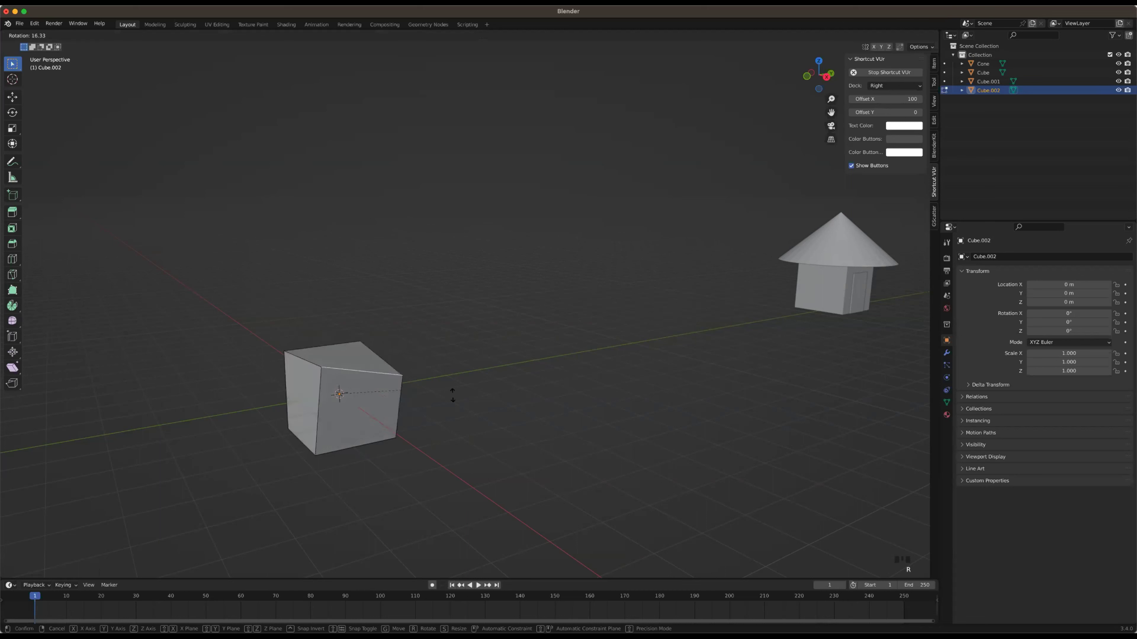
pyautogui.click(368, 422)
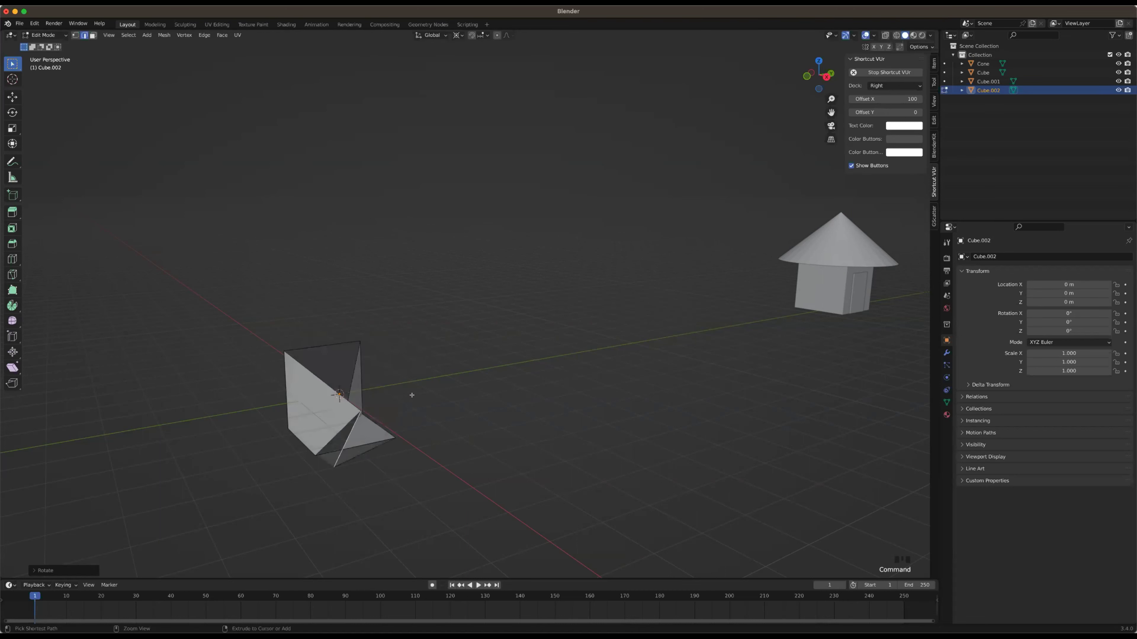
pyautogui.press('super+z')
# Try moving and rotating the cube's top face in face select mode, and undo the changes
pyautogui.press('3')
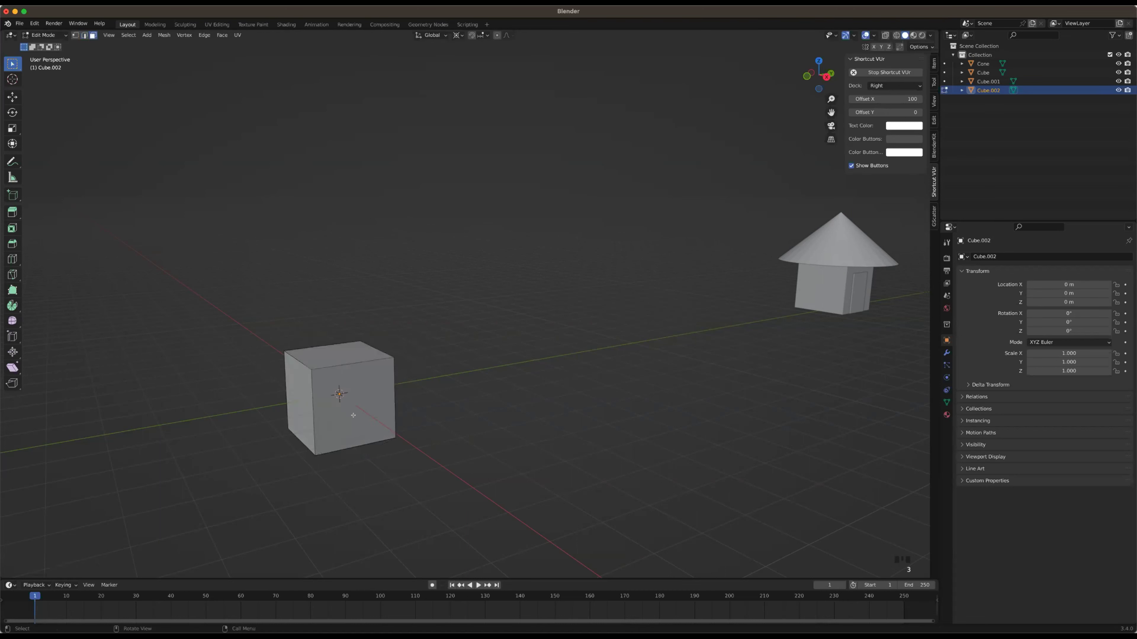
pyautogui.click(388, 412)
pyautogui.press('g')
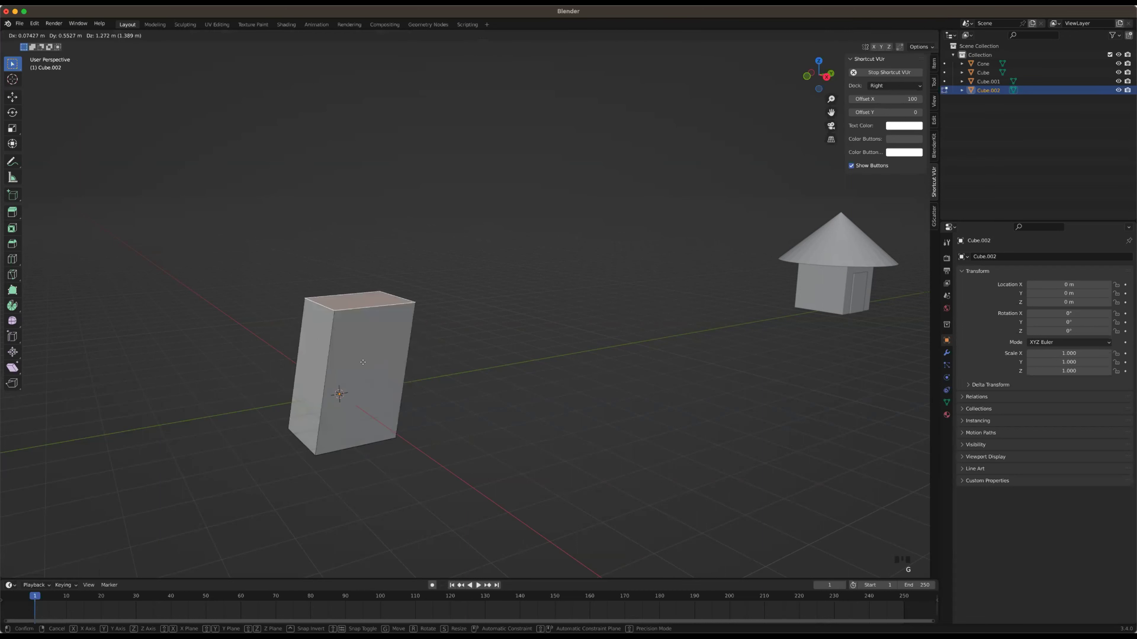
pyautogui.press('r')
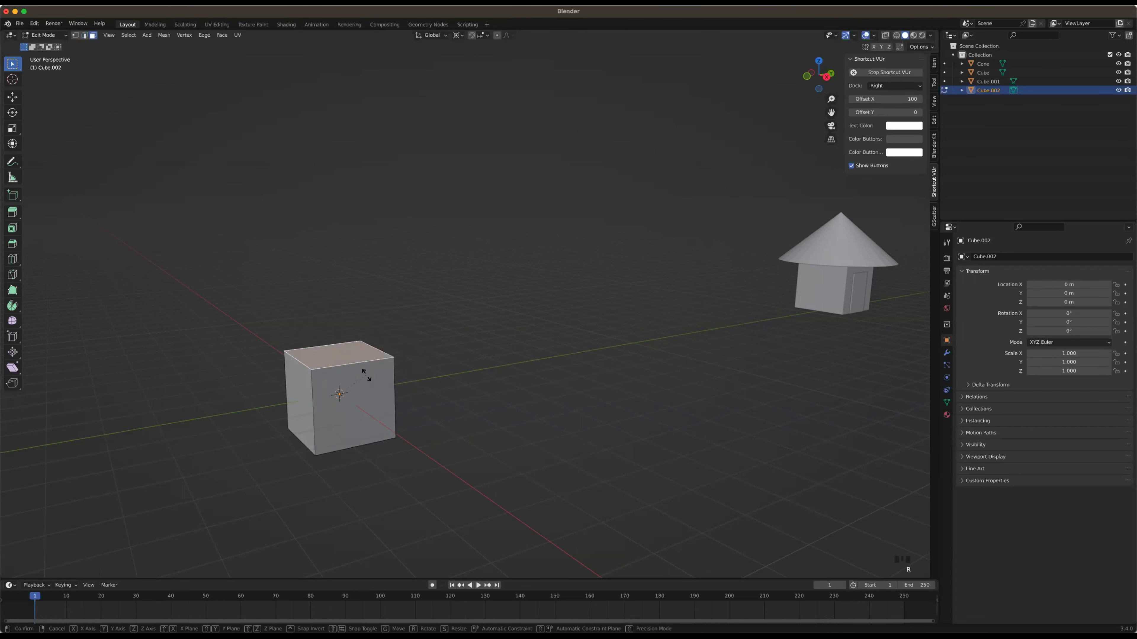
pyautogui.click(363, 354)
pyautogui.hotkey('ctrl', 'z')
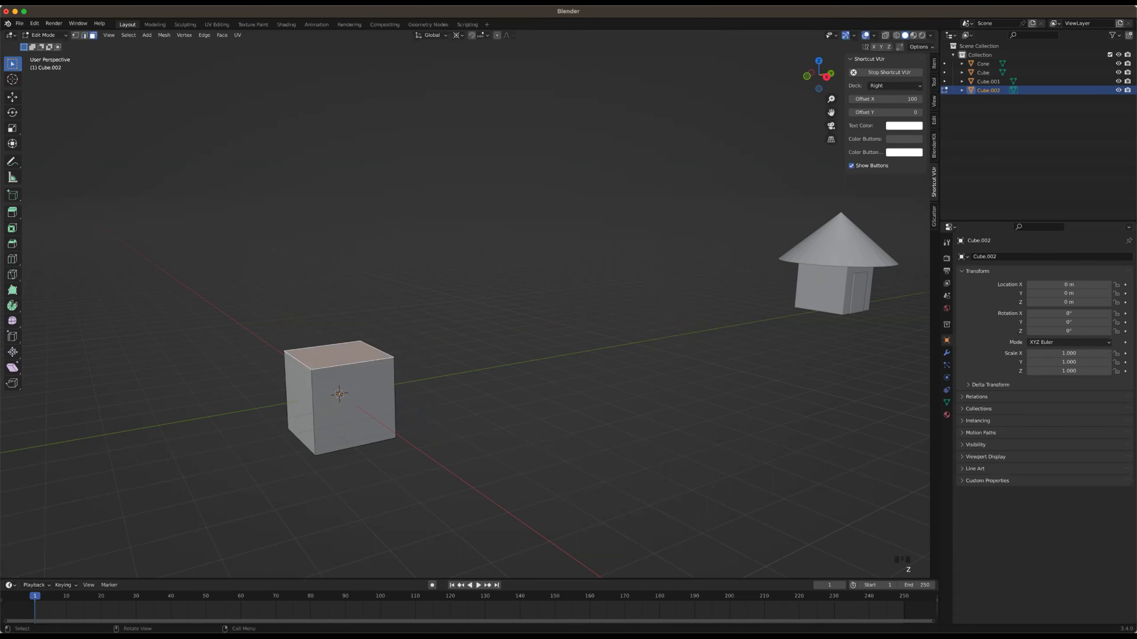
# Try scaling up the cube's top face, and undo the scale
pyautogui.press('s')
pyautogui.click(397, 393)
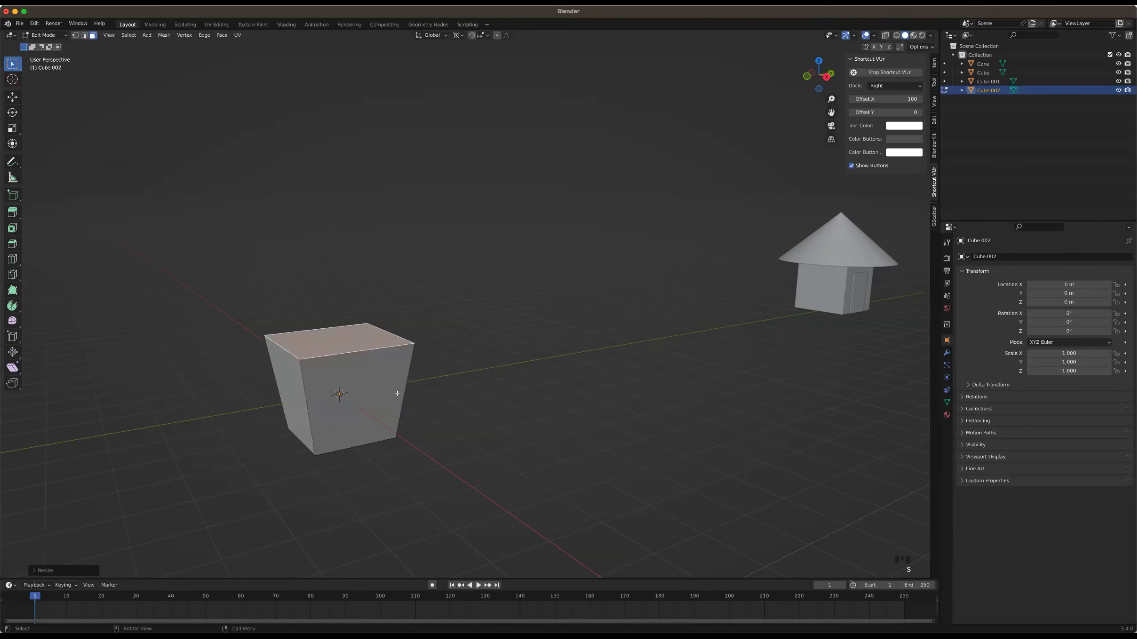
pyautogui.hotkey('ctrl', 'z')
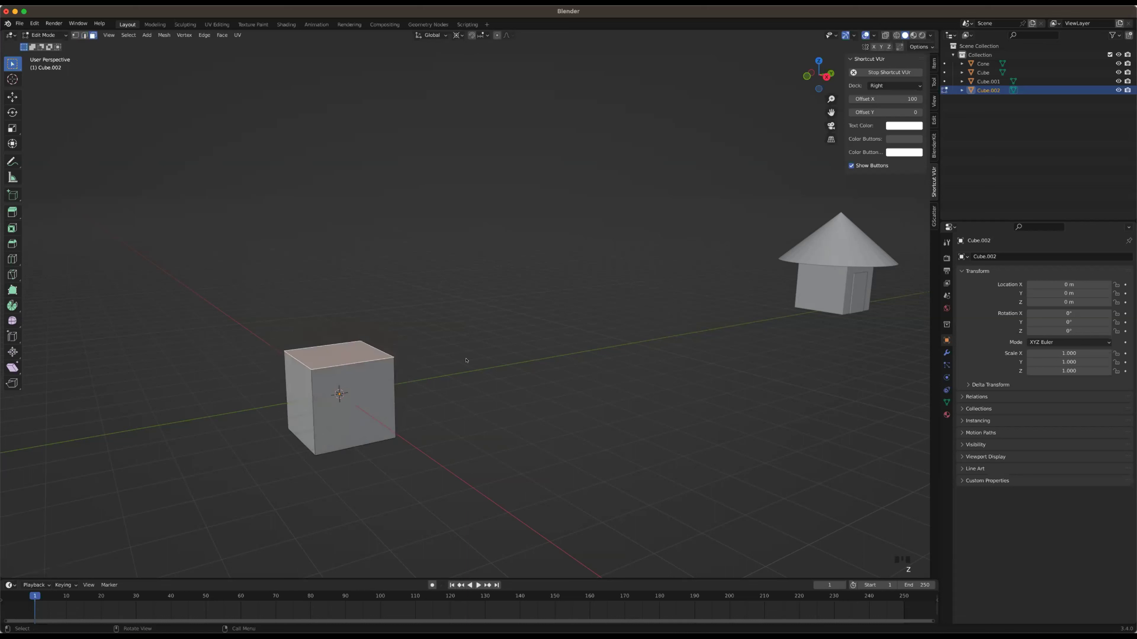
# Return to Object Mode and delete the practice cube at the origin
pyautogui.press('Tab')
pyautogui.press('Tab')
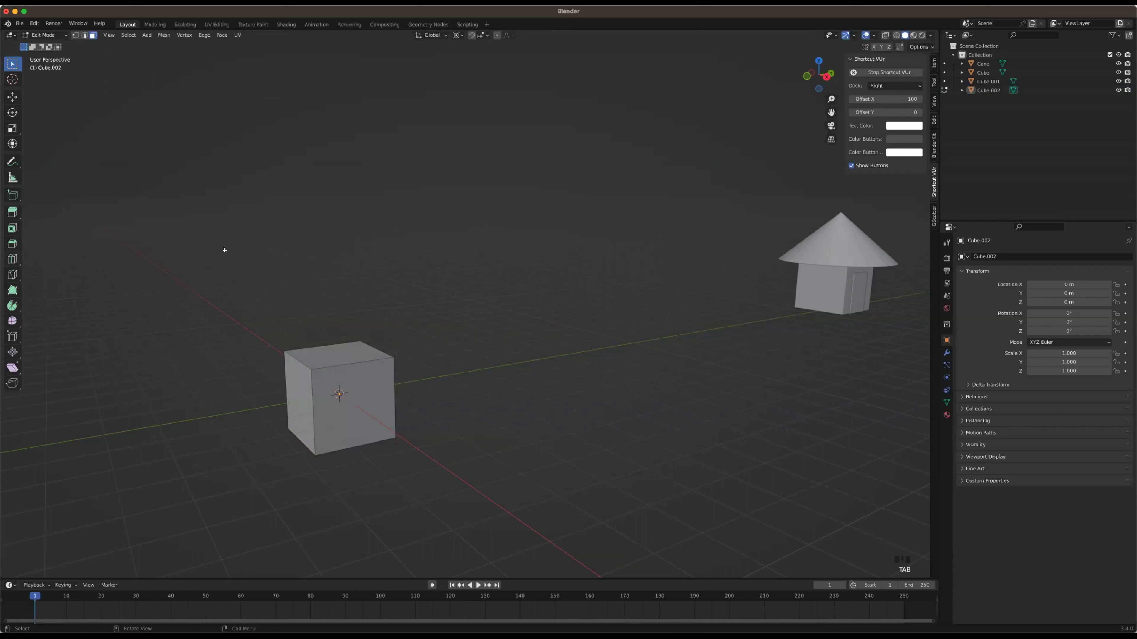
pyautogui.press('Tab')
pyautogui.click(357, 254)
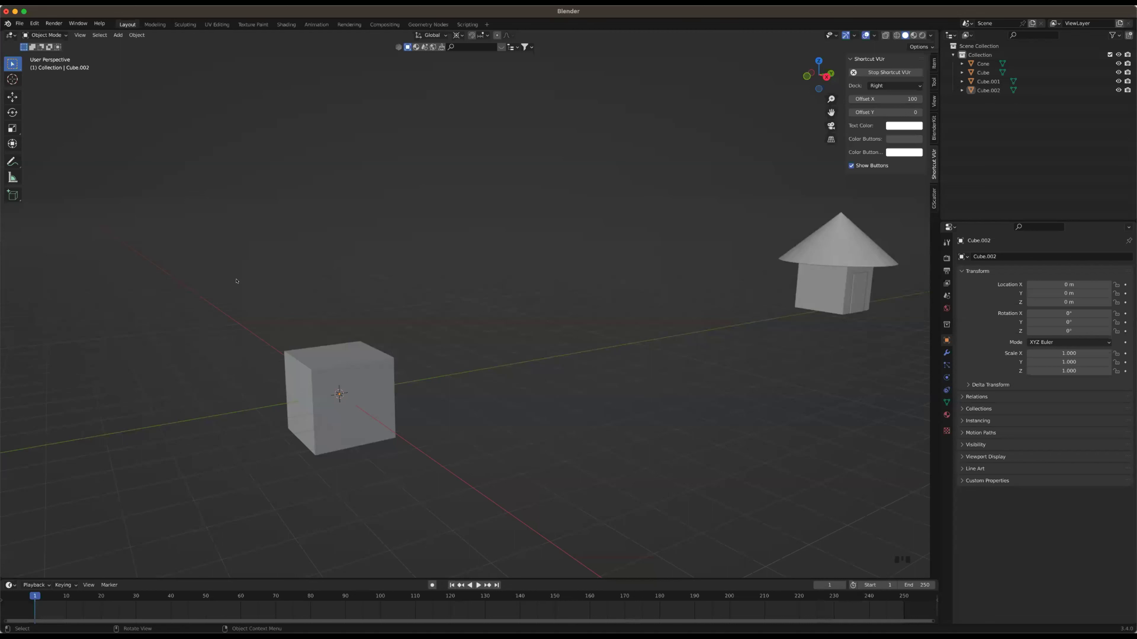
pyautogui.moveTo(237, 281); pyautogui.dragTo(378, 378)
pyautogui.press('x')
pyautogui.click(377, 378)
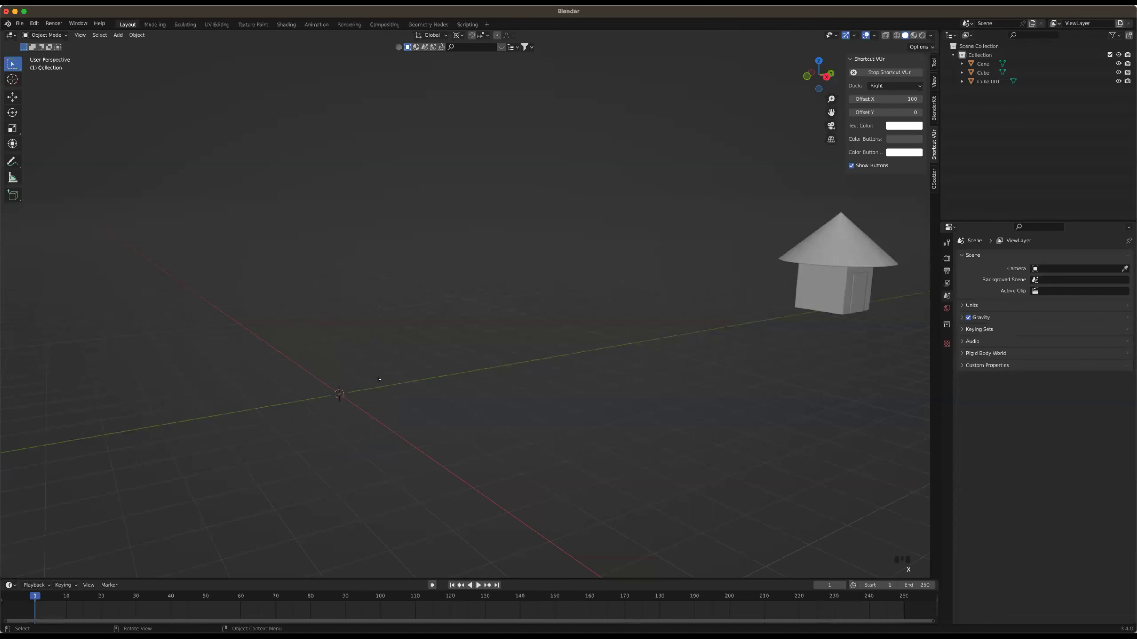
# Add a UV sphere at the origin and raise it 1 m along the Z axis
pyautogui.press('shift')
pyautogui.hotkey('shift', 'a')
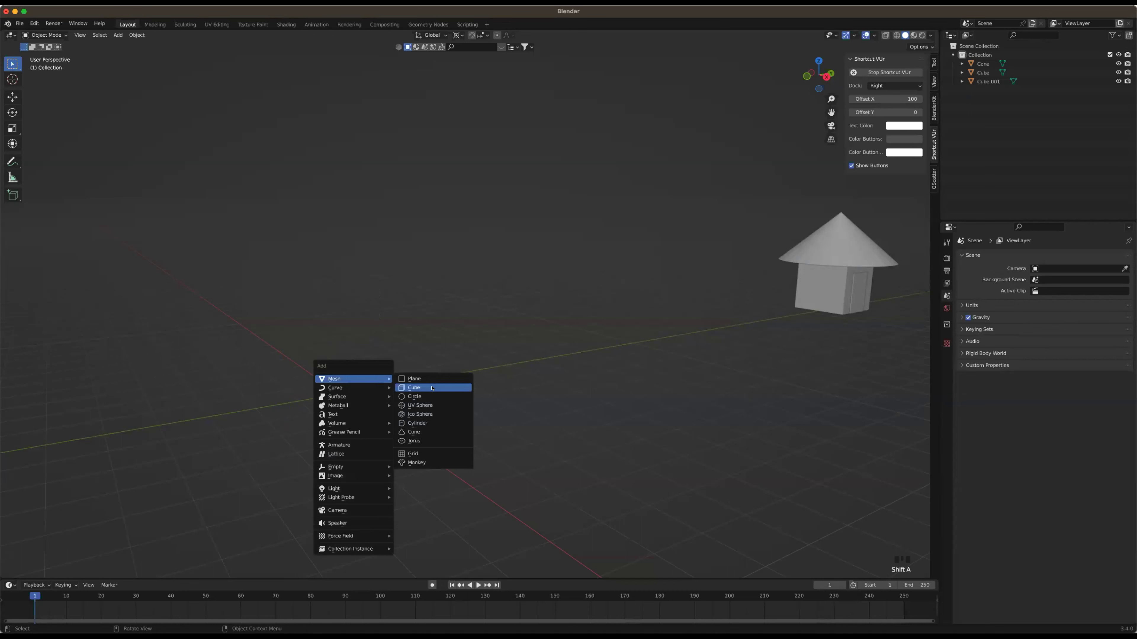
pyautogui.click(431, 405)
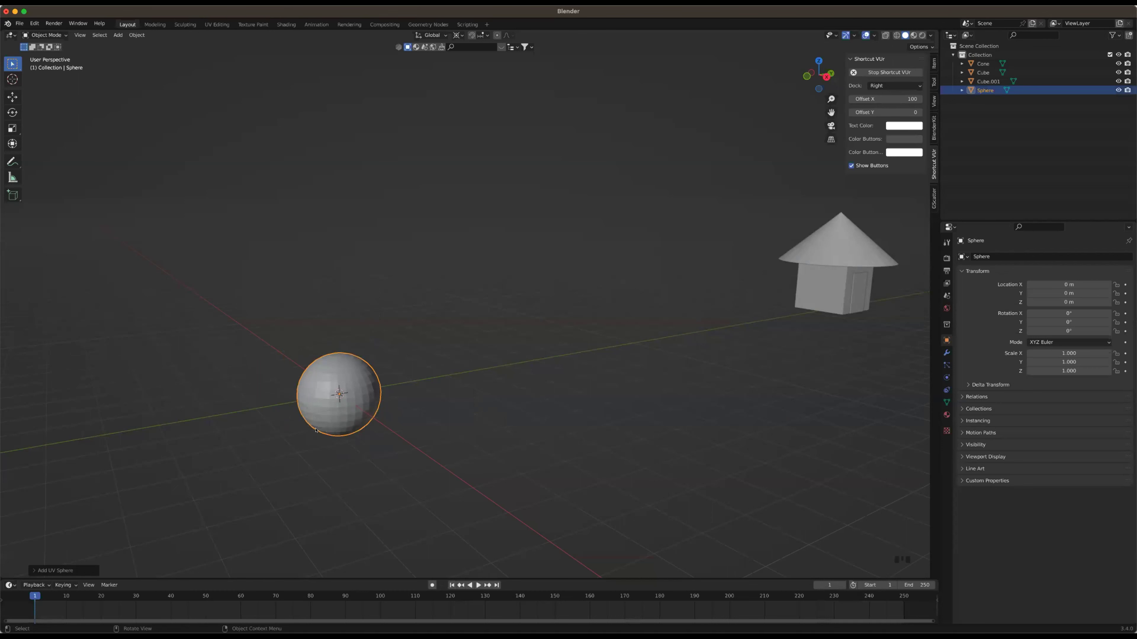
pyautogui.scroll(-3, 316, 430)
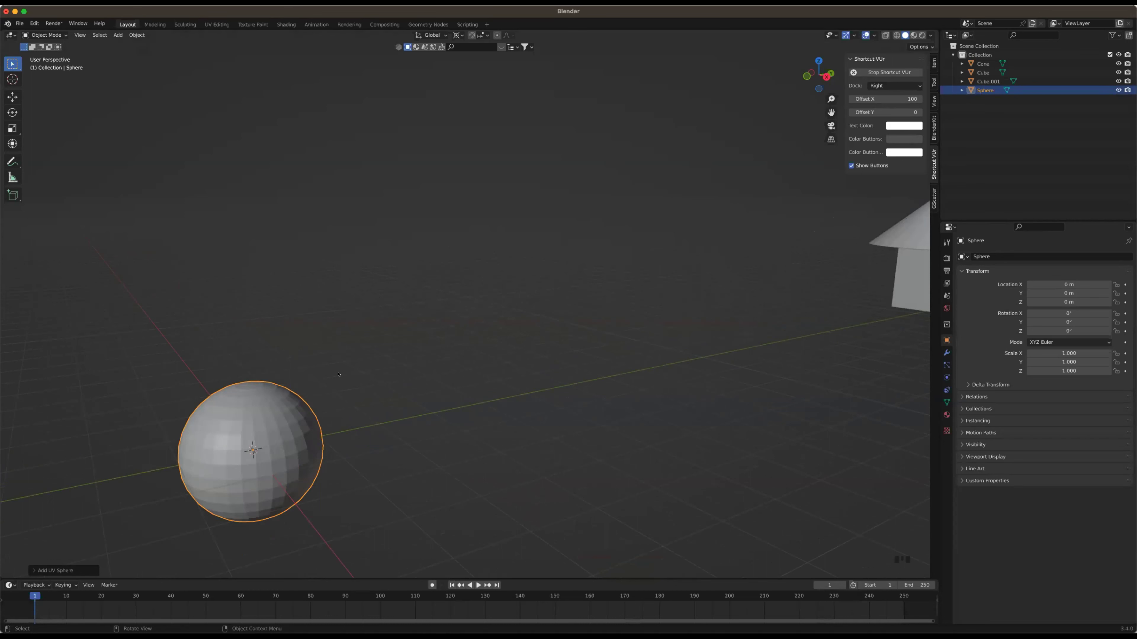
pyautogui.press('g')
pyautogui.press('z')
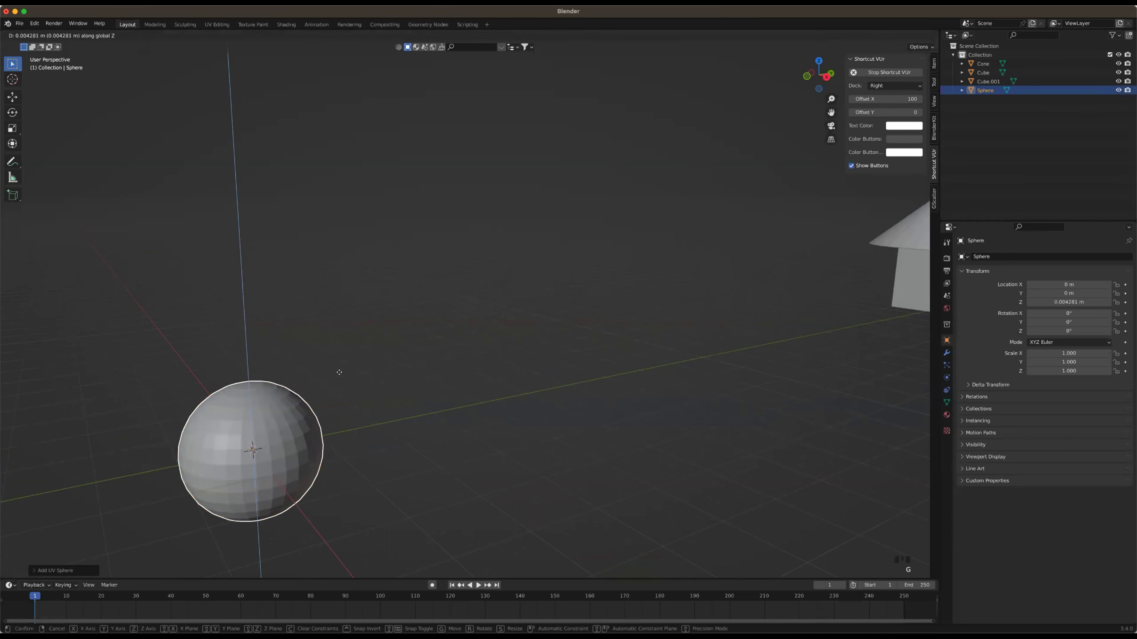
pyautogui.press('1')
pyautogui.press('Return')
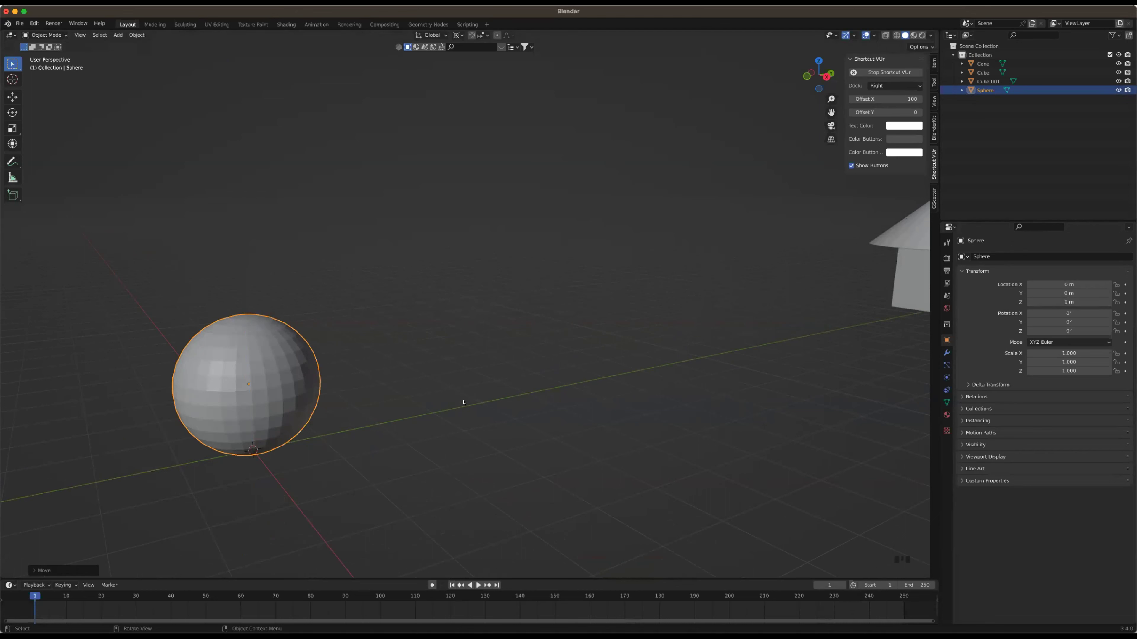
# Add a second UV sphere and, in the right view, raise it about 3 m along Z onto the top of the first sphere
pyautogui.scroll(-2, 410, 381)
pyautogui.moveTo(409, 380); pyautogui.dragTo(386, 402, button='middle')
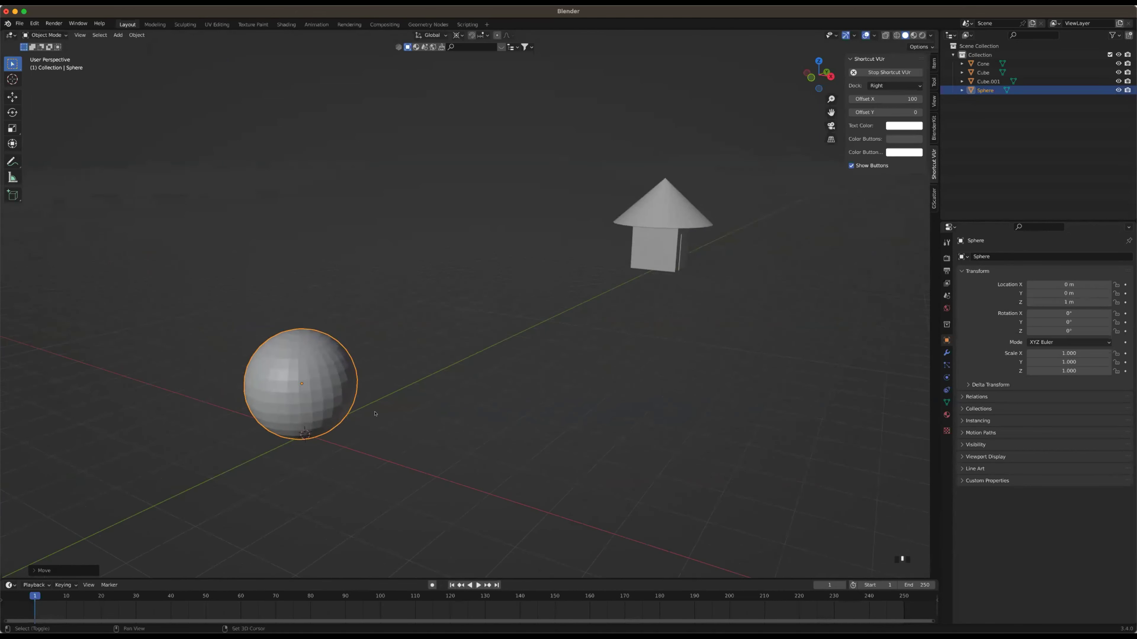
pyautogui.hotkey('shift', 'a')
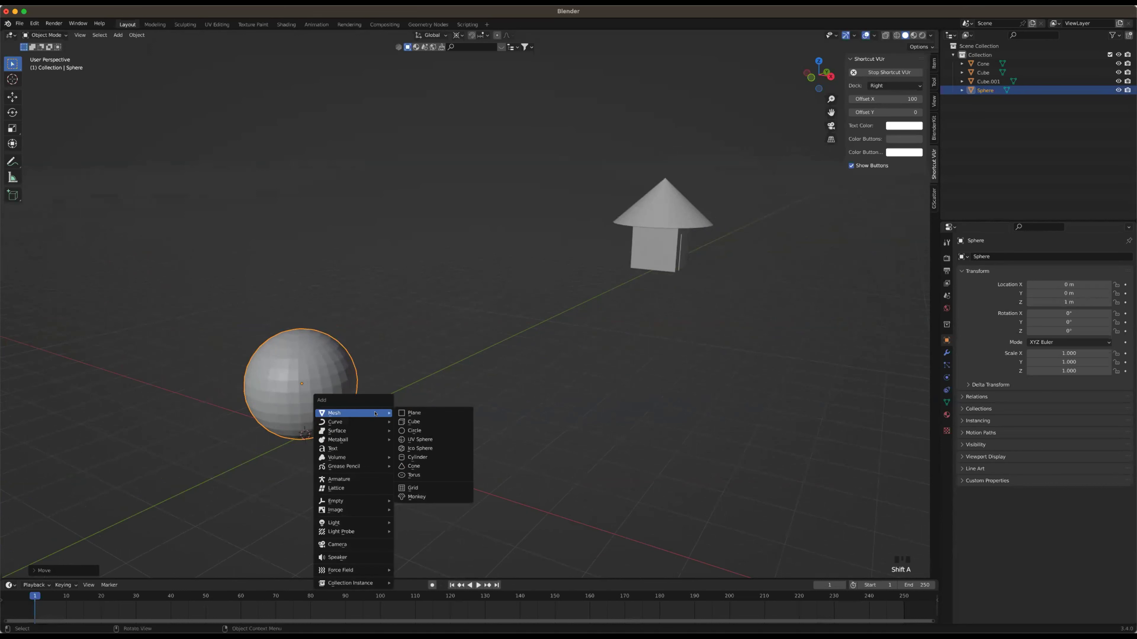
pyautogui.click(431, 437)
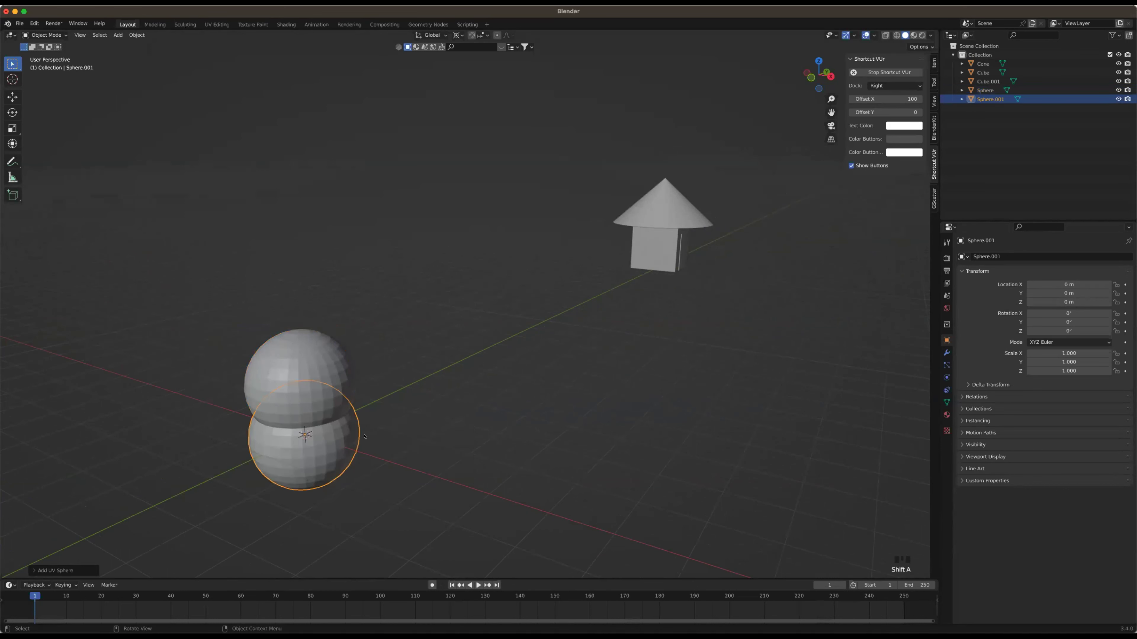
pyautogui.click(830, 75)
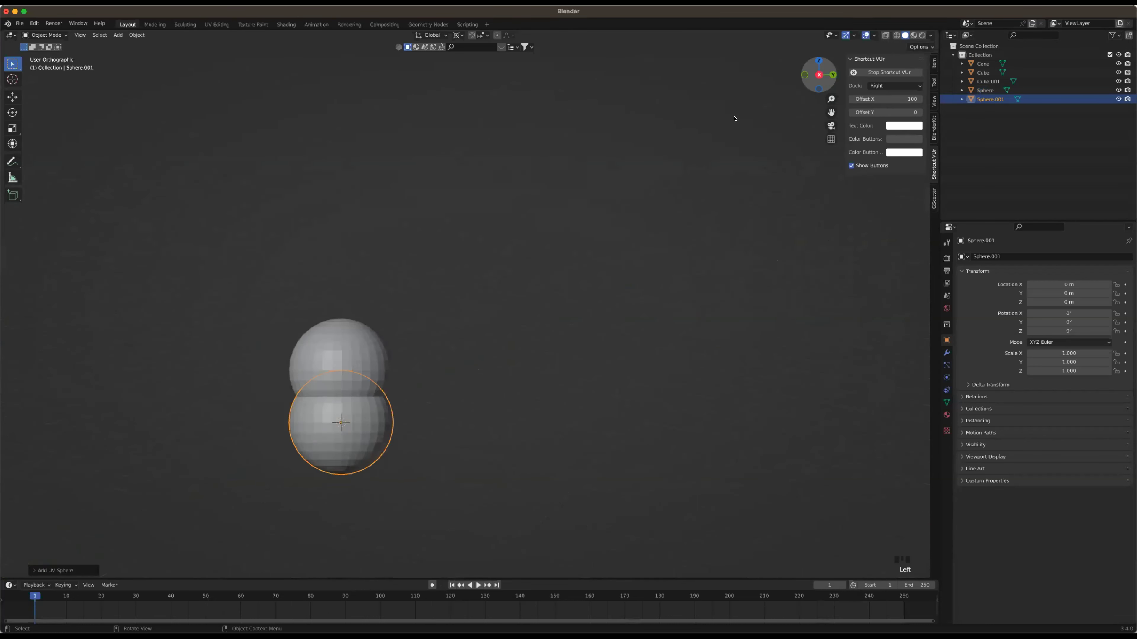
pyautogui.scroll(3, 343, 395)
pyautogui.press('g')
pyautogui.press('z')
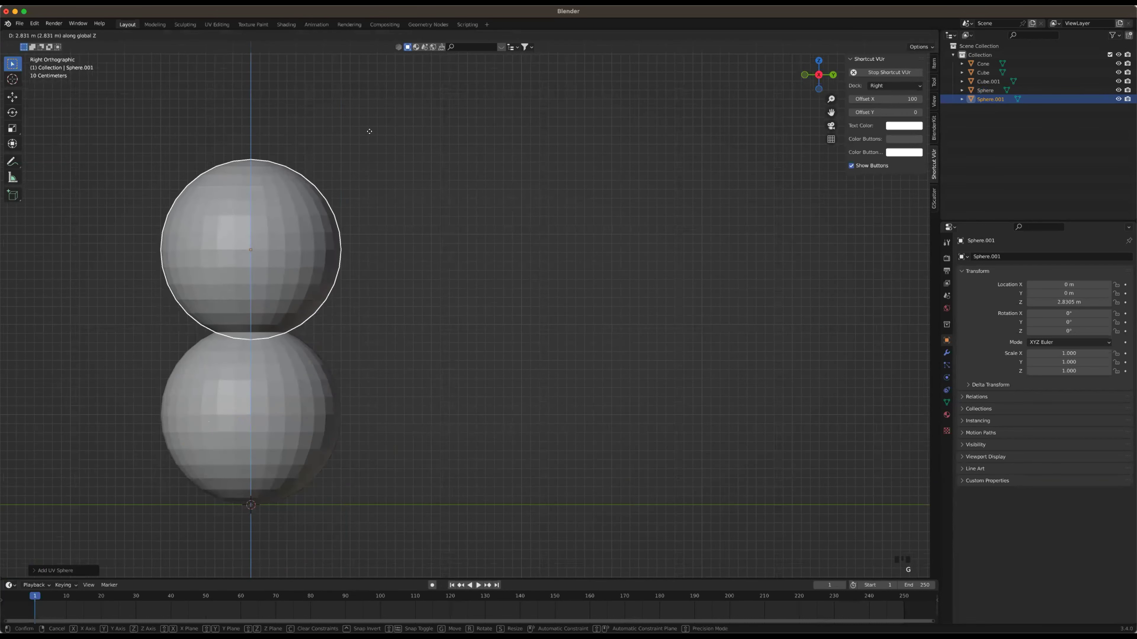
pyautogui.click(375, 117)
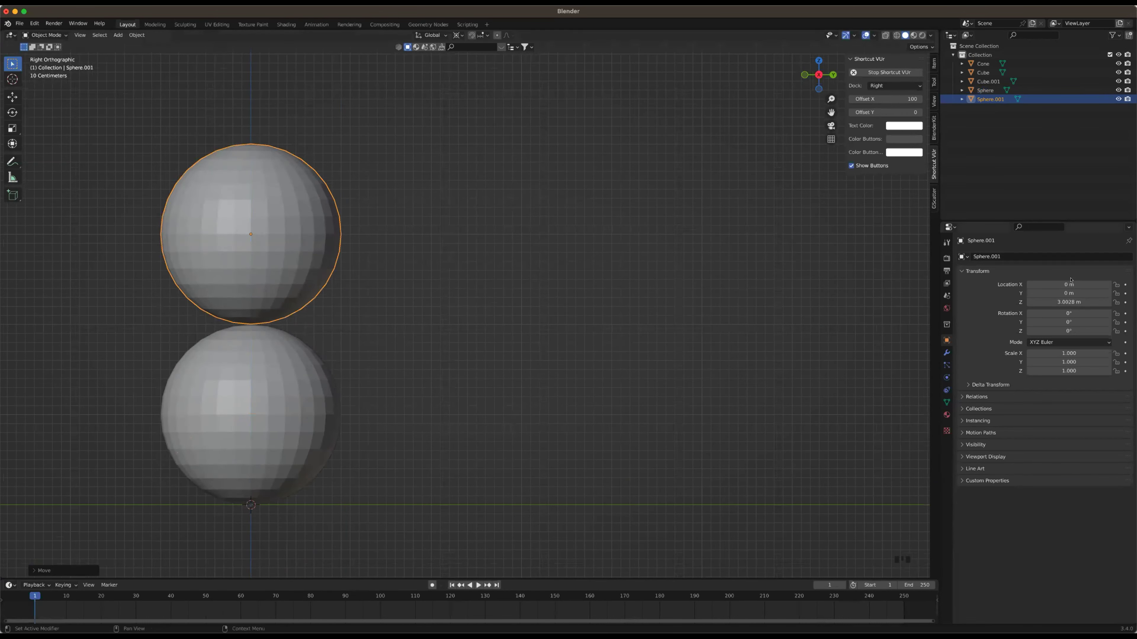
# Set the upper sphere's Z location to exactly 3 m
pyautogui.doubleClick(1068, 302)
pyautogui.write('3')
pyautogui.press('Return')
# Try scaling the upper sphere with the 3D cursor as pivot point, and undo the scale
pyautogui.press('s')
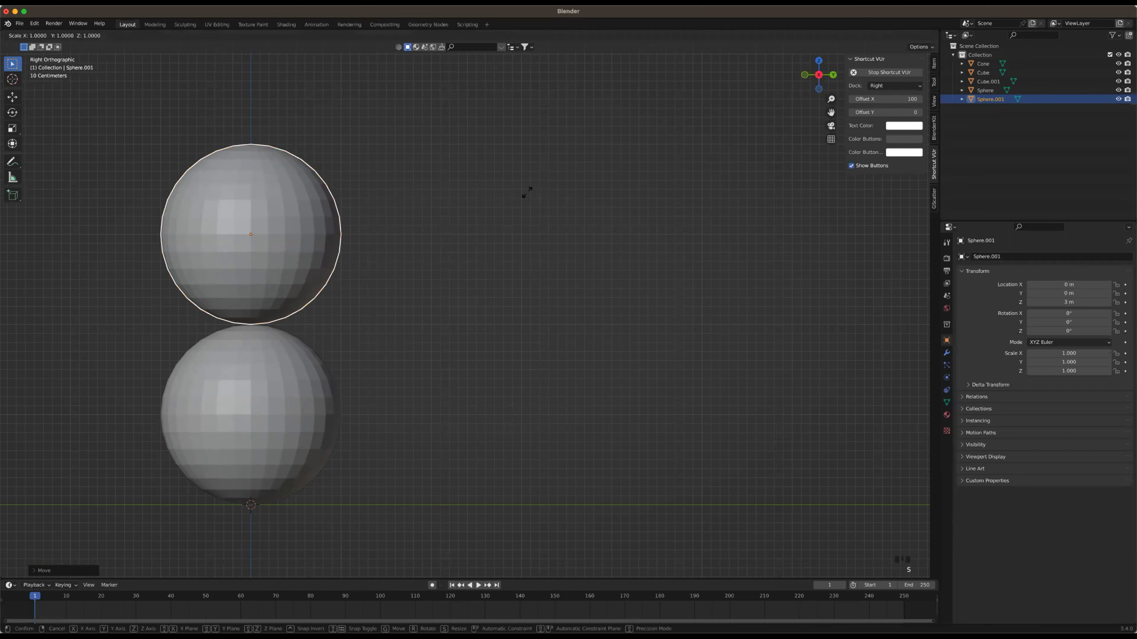
pyautogui.click(502, 203)
pyautogui.hotkey('ctrl', 'z')
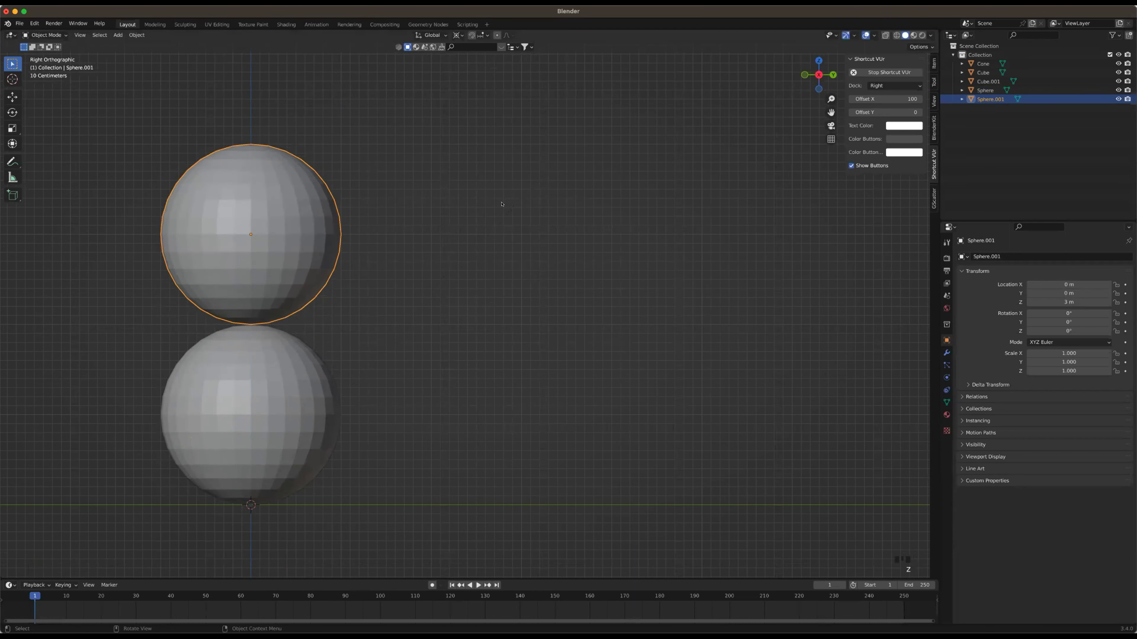
# Set the pivot point to Individual Origins and scale the upper sphere down to about 0.684
pyautogui.press('.')
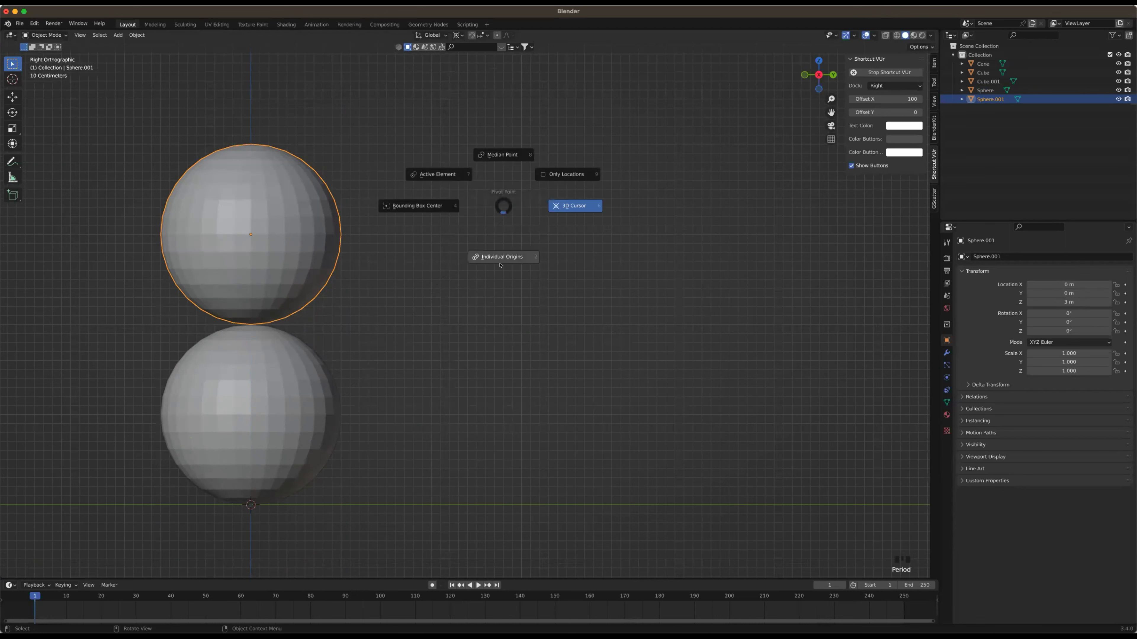
pyautogui.click(508, 257)
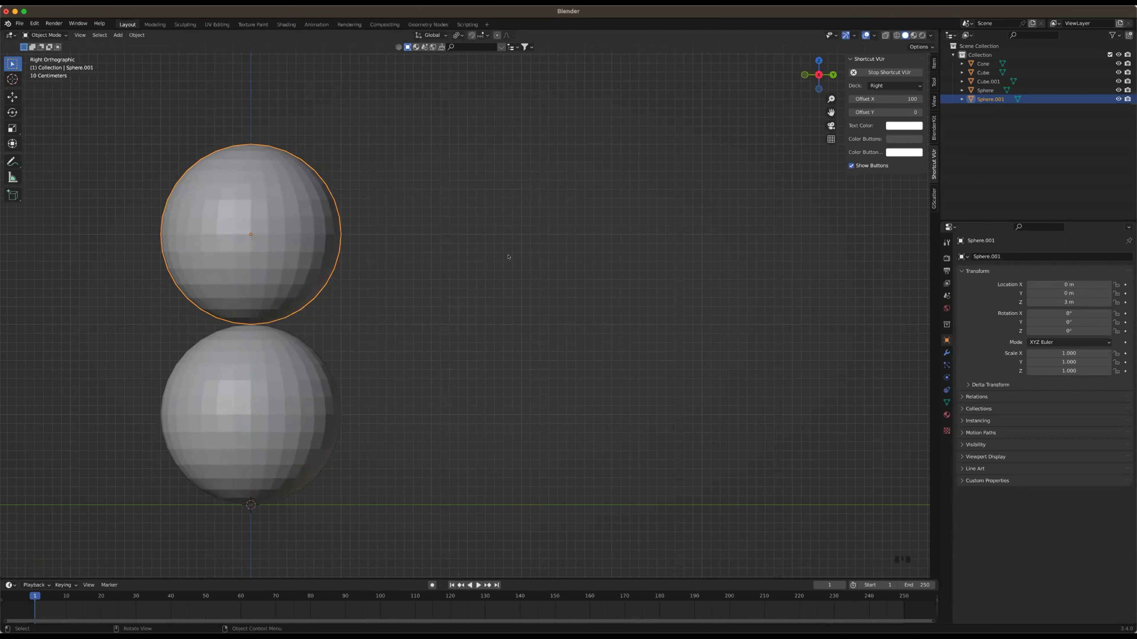
pyautogui.press('.')
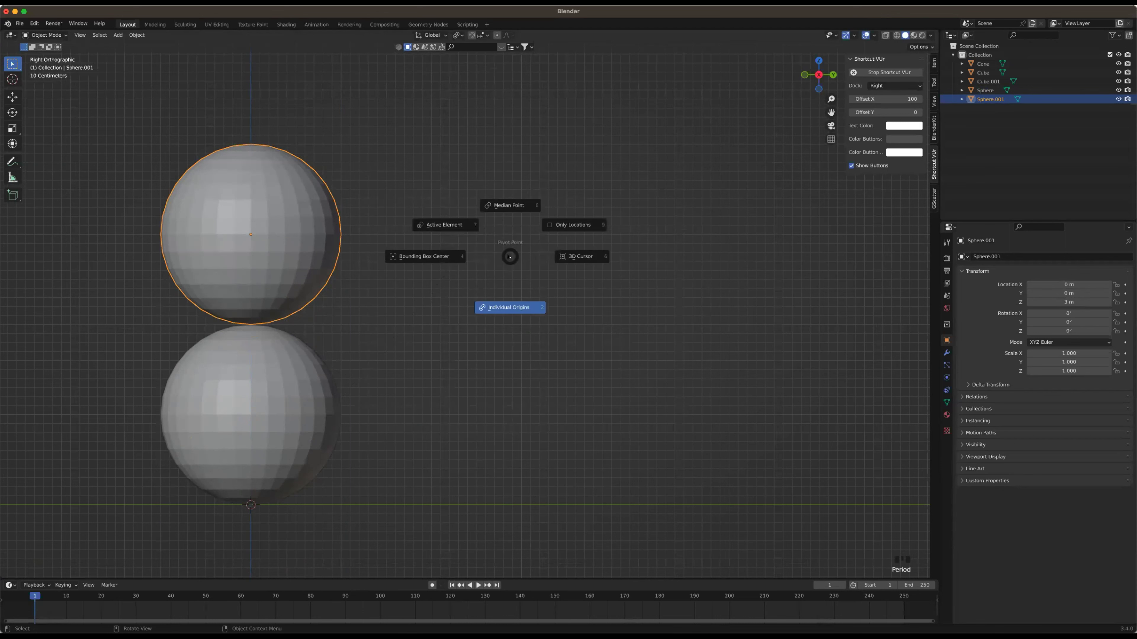
pyautogui.click(515, 309)
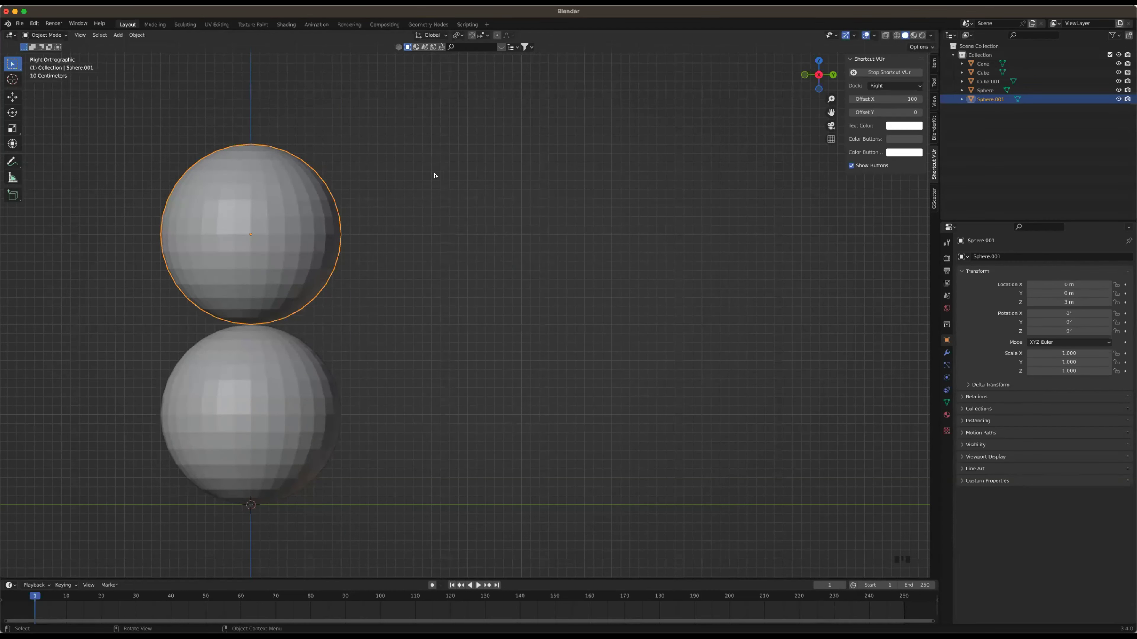
pyautogui.press('s')
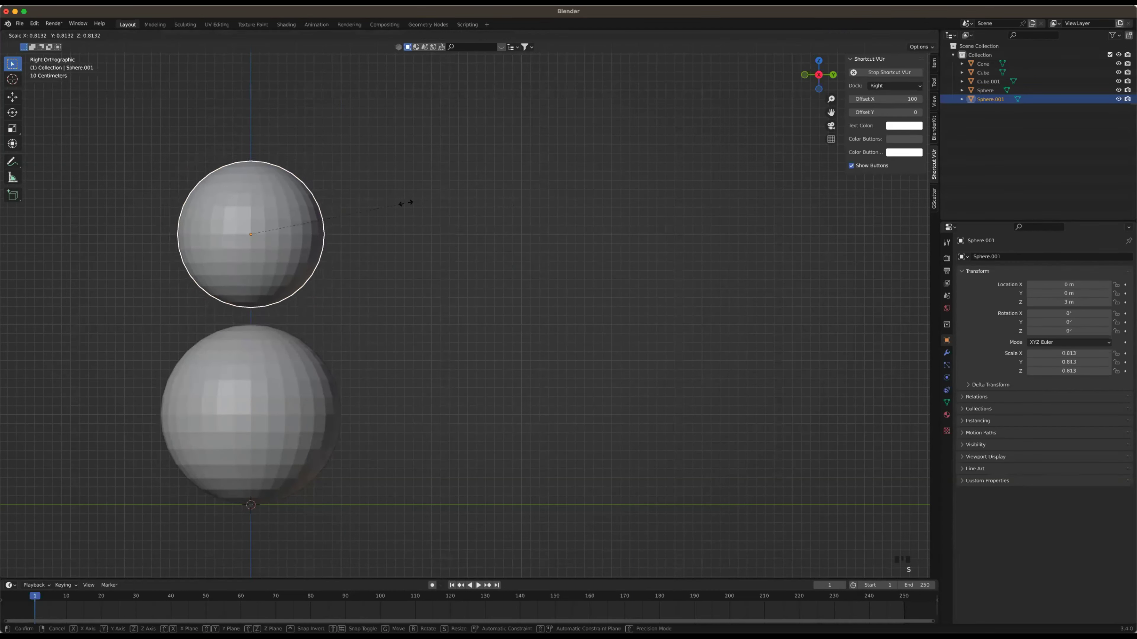
pyautogui.click(381, 204)
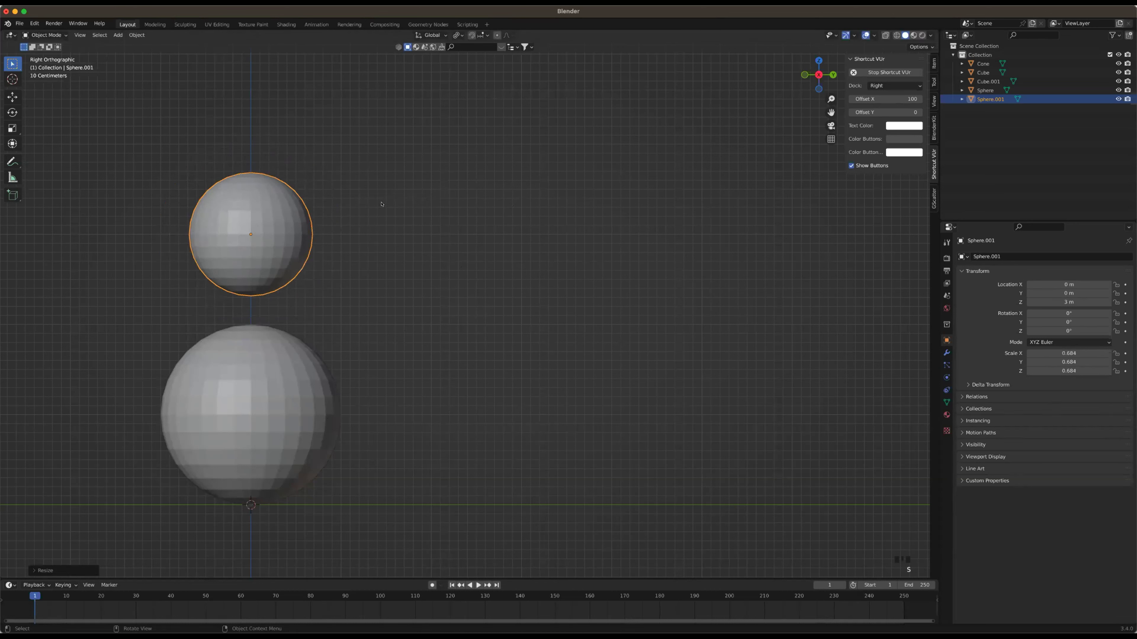
# Lower the smaller sphere along Z to about 2.57 m so it sits on the lower sphere, and deselect it
pyautogui.press('g')
pyautogui.press('z')
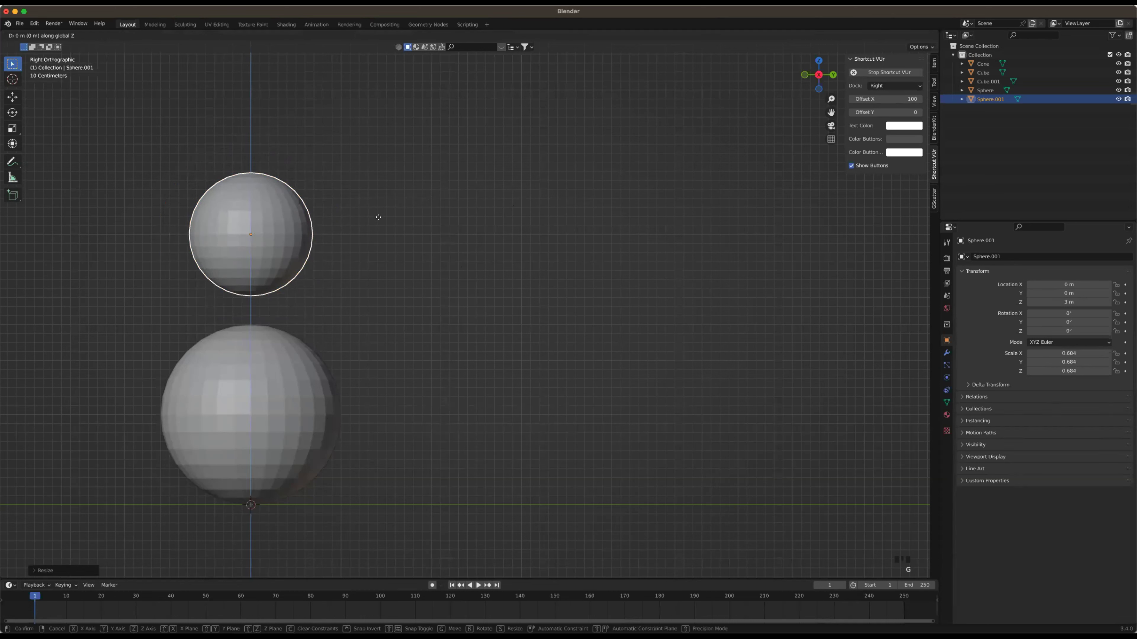
pyautogui.click(380, 242)
pyautogui.click(405, 254)
# Frame the whole scene, select both stacked spheres and frame the view on them
pyautogui.moveTo(406, 254); pyautogui.dragTo(376, 308, button='middle')
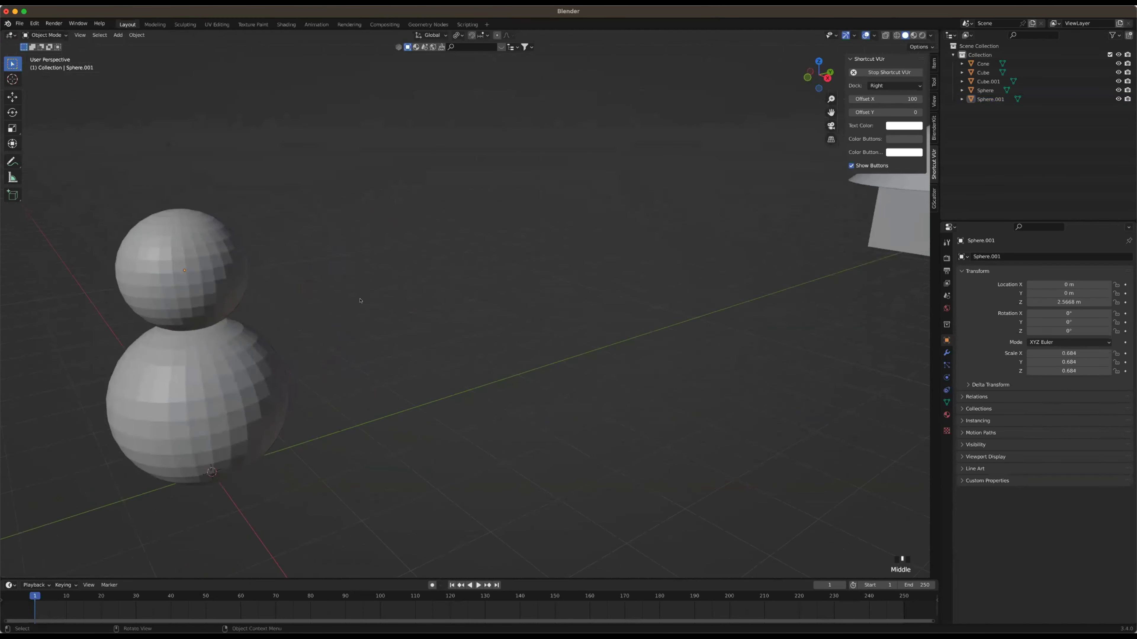
pyautogui.press('a')
pyautogui.press('`')
pyautogui.click(408, 332)
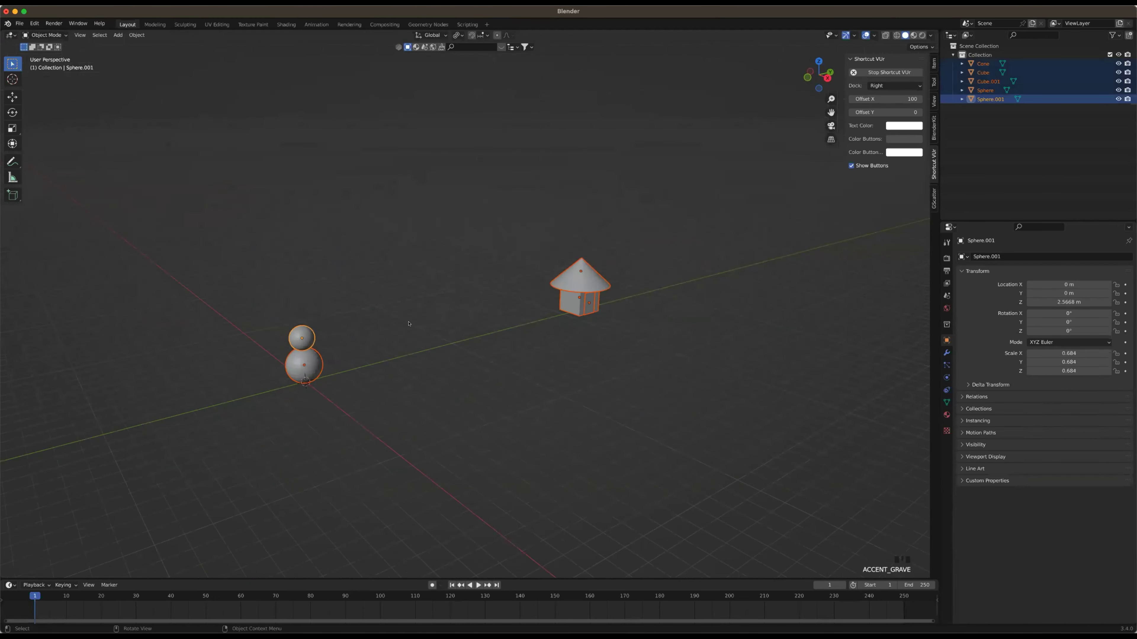
pyautogui.click(308, 366)
pyautogui.scroll(3, 308, 366)
pyautogui.scroll(4, 308, 367)
pyautogui.keyDown('shift'); pyautogui.moveTo(421, 345); pyautogui.dragTo(580, 330, button='middle'); pyautogui.keyUp('shift')
pyautogui.moveTo(197, 327); pyautogui.dragTo(275, 409)
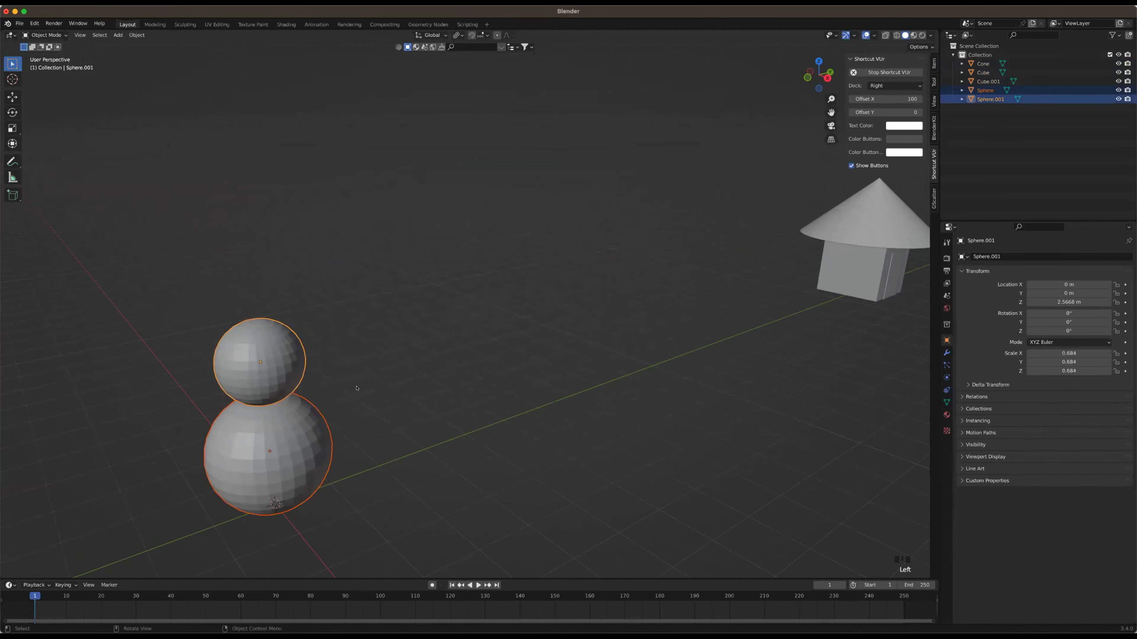
pyautogui.press('`')
pyautogui.click(507, 375)
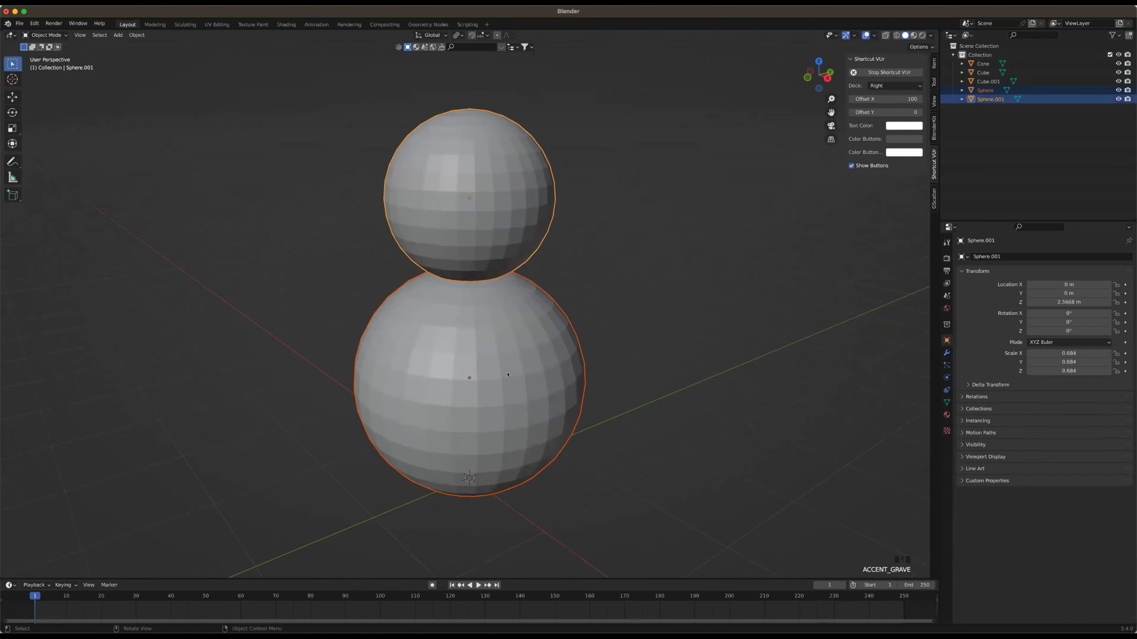
# Deselect the stacked spheres, add a cube mesh at the 3D cursor, and deselect it
pyautogui.click(672, 262)
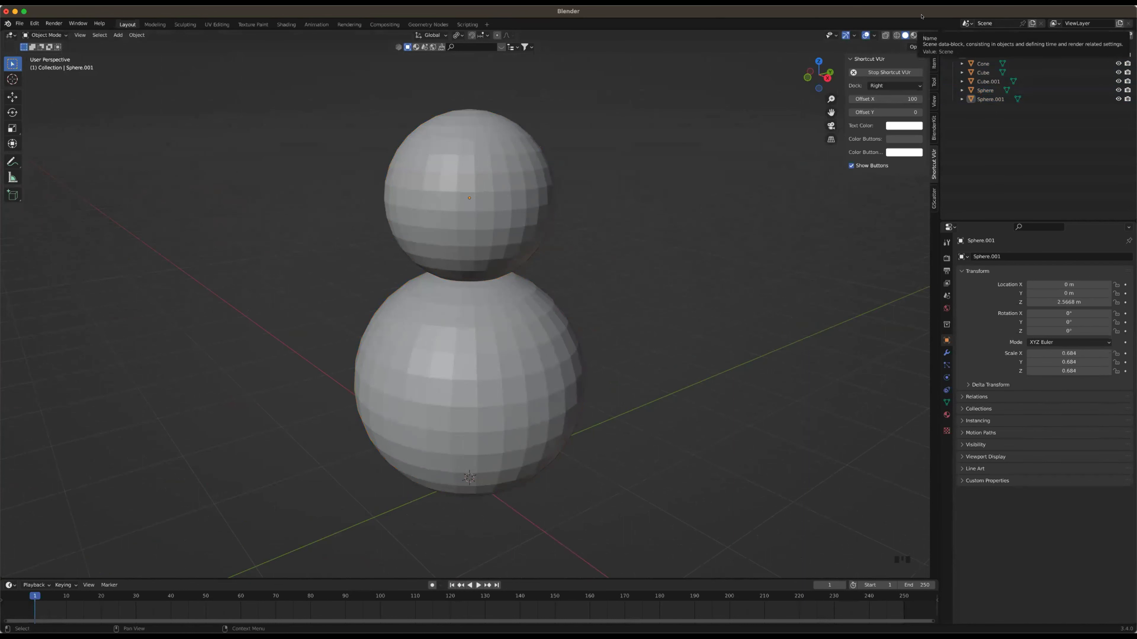
pyautogui.scroll(-3, 613, 251)
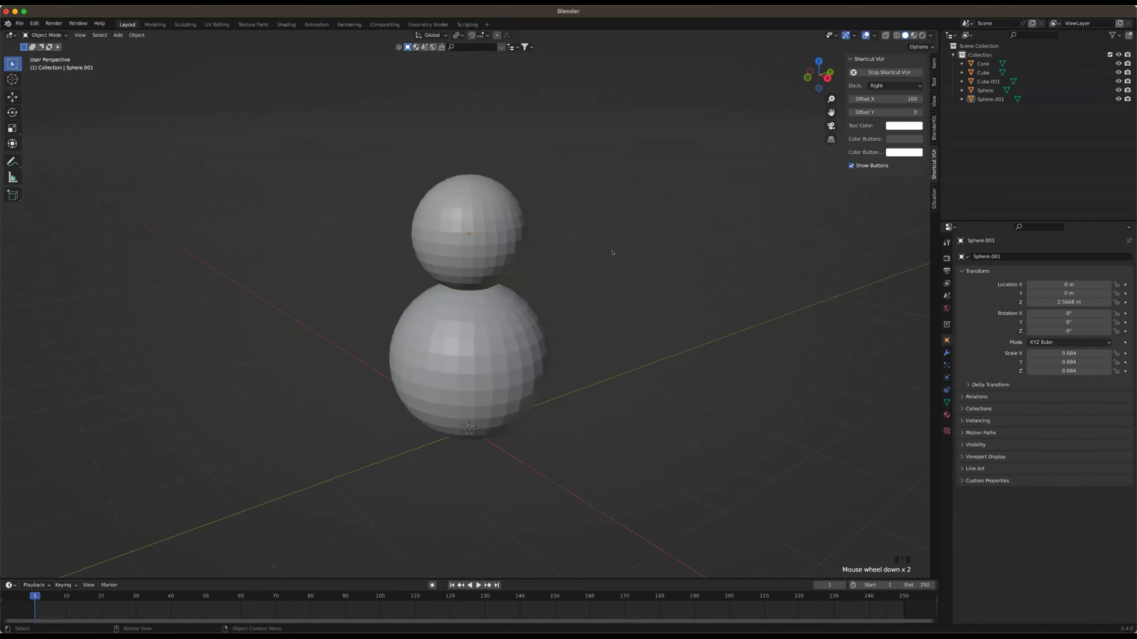
pyautogui.click(628, 285)
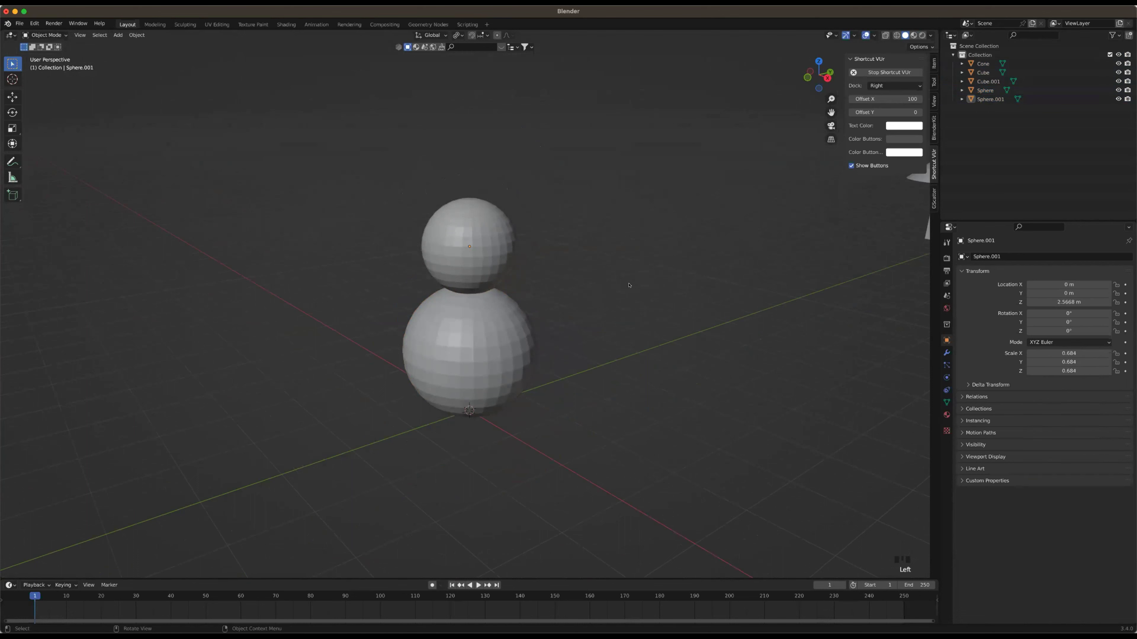
pyautogui.scroll(1, 541, 348)
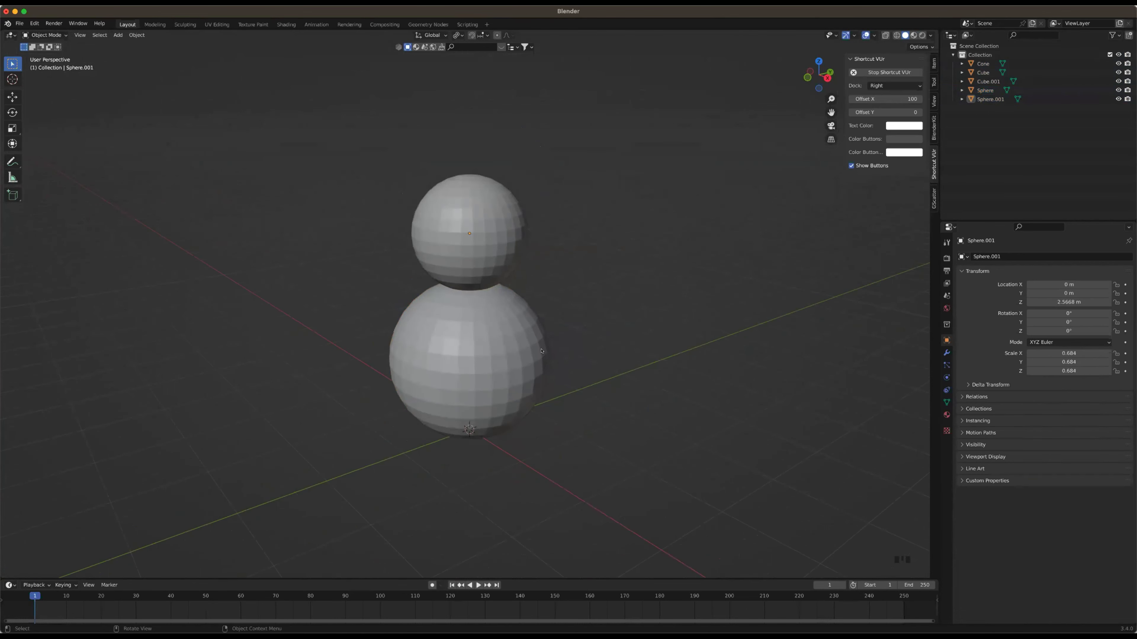
pyautogui.hotkey('shift', 'a')
pyautogui.moveTo(465, 417)
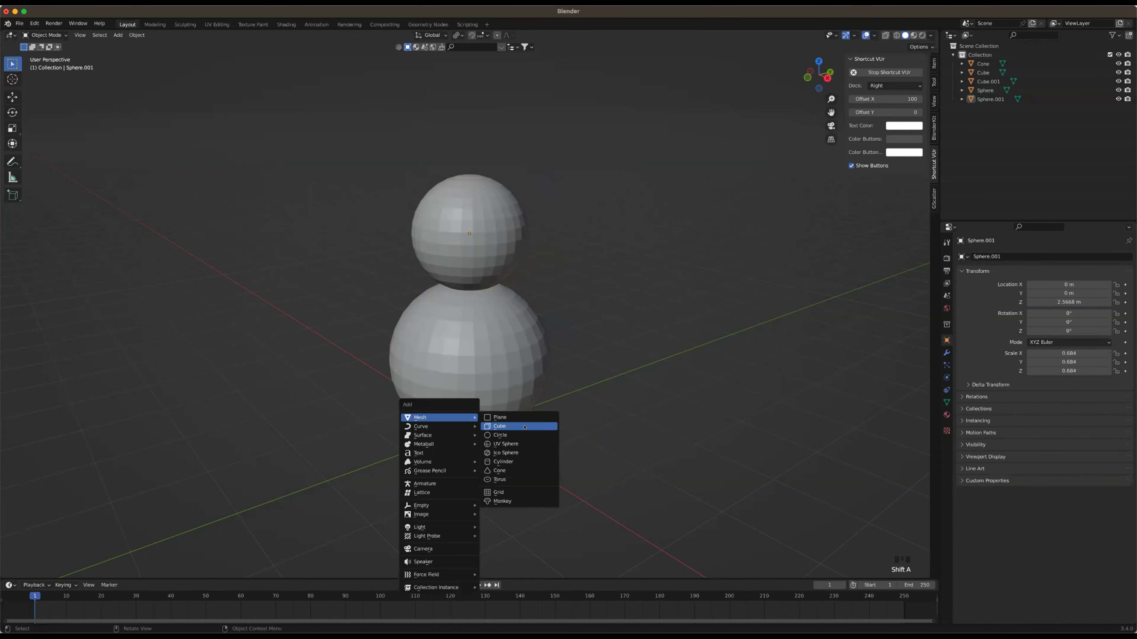
pyautogui.click(515, 425)
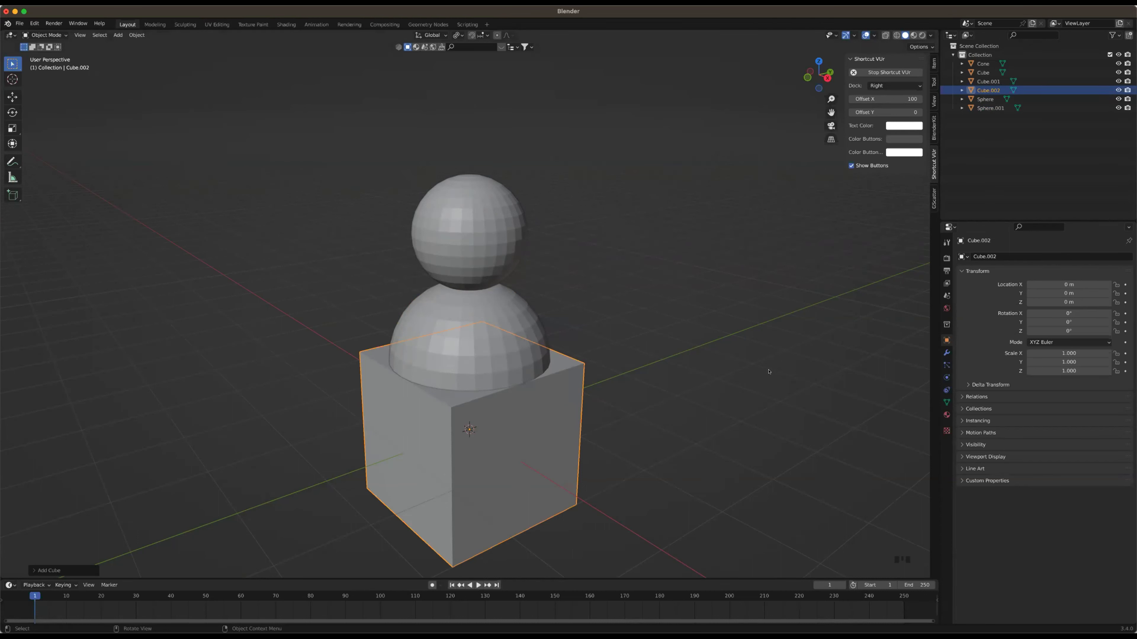
pyautogui.click(671, 383)
# Scale the new cube down uniformly and set its X, Y and Z scale to 0.1
pyautogui.click(528, 425)
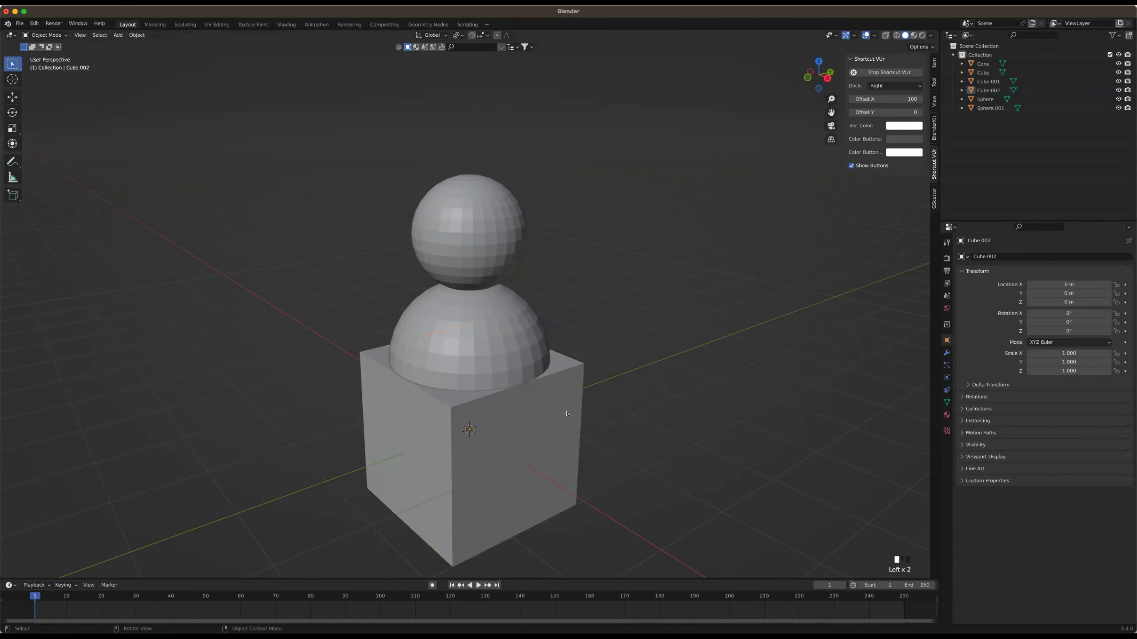
pyautogui.press('s')
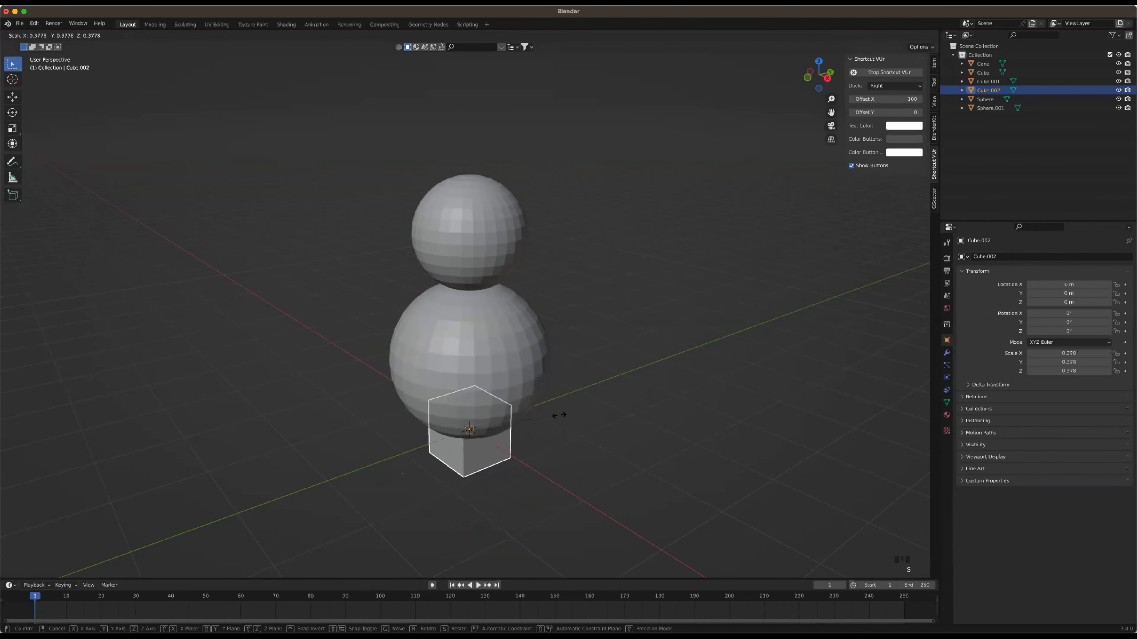
pyautogui.click(515, 426)
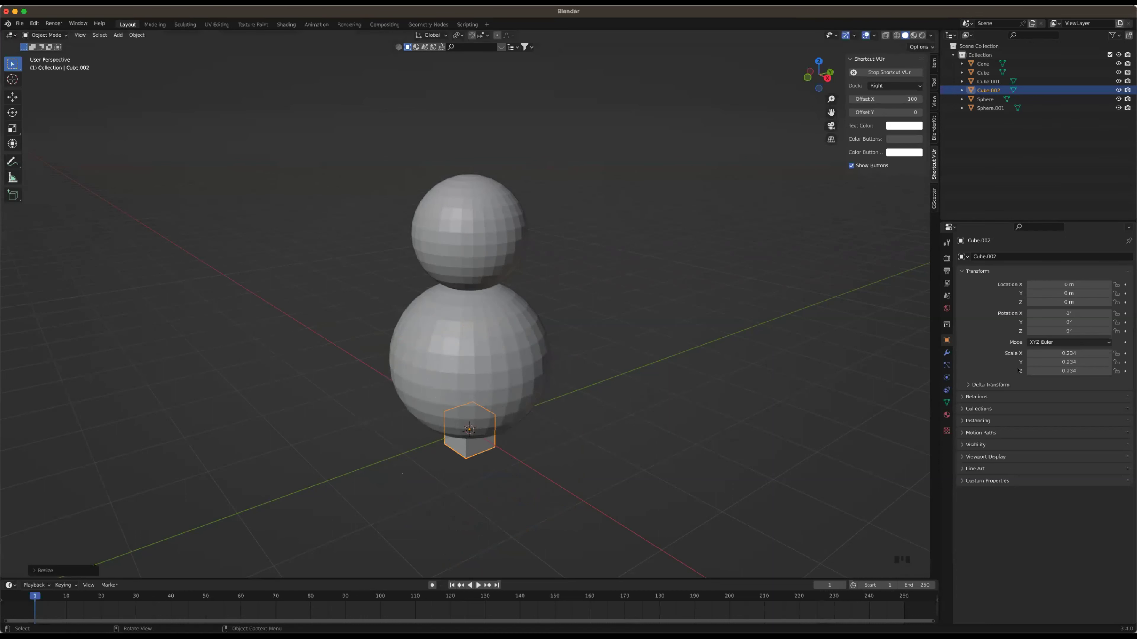
pyautogui.moveTo(1068, 353); pyautogui.dragTo(1069, 370)
pyautogui.write('01.')
pyautogui.press('BackSpace')
pyautogui.write('.1')
pyautogui.press('Return')
# Set the small cube's scale to 0.05 on all three axes
pyautogui.moveTo(465, 447); pyautogui.dragTo(472, 450, button='middle')
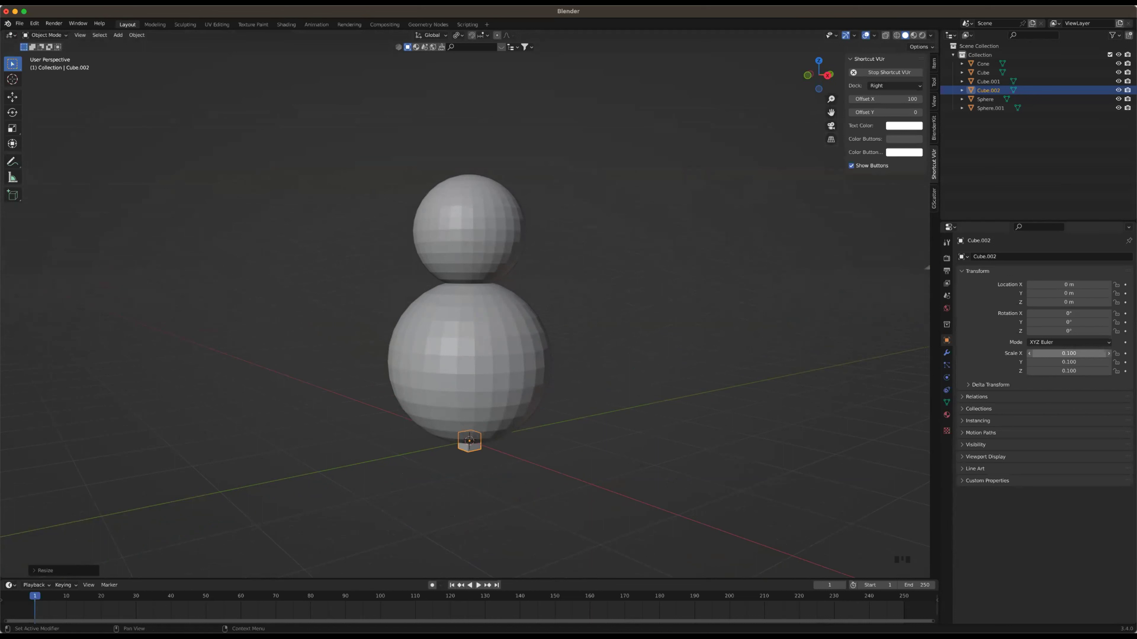
pyautogui.click(1082, 353)
pyautogui.write('0.05')
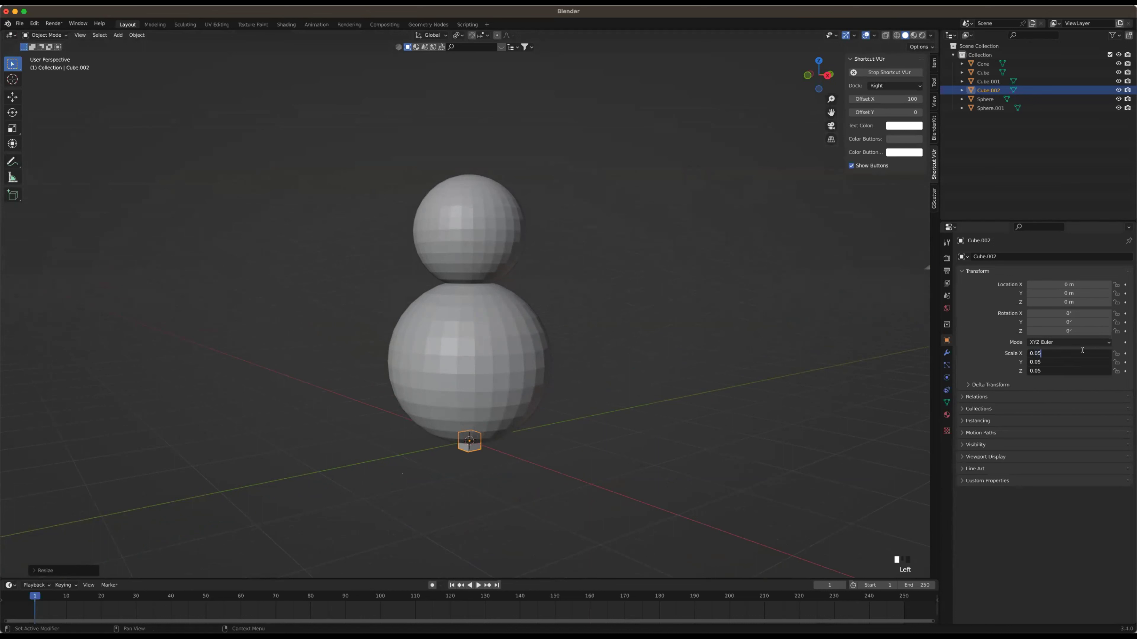
pyautogui.press('Return')
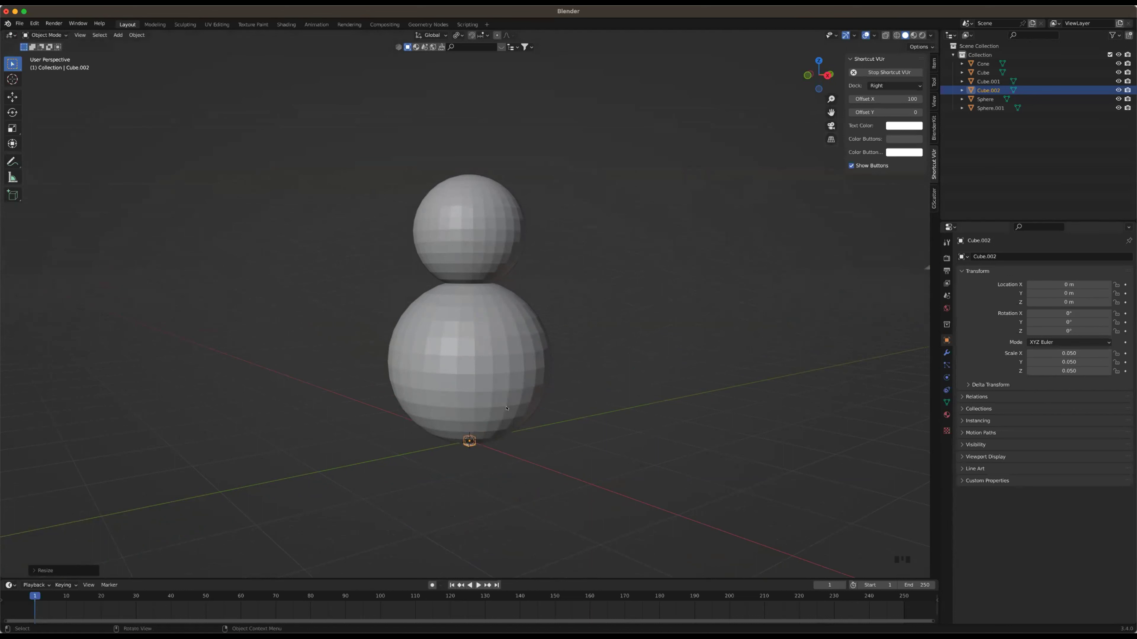
# Stretch the small cube along Y into a thin bar, set its Y scale to 1, and deselect it
pyautogui.moveTo(482, 434); pyautogui.dragTo(515, 436, button='middle')
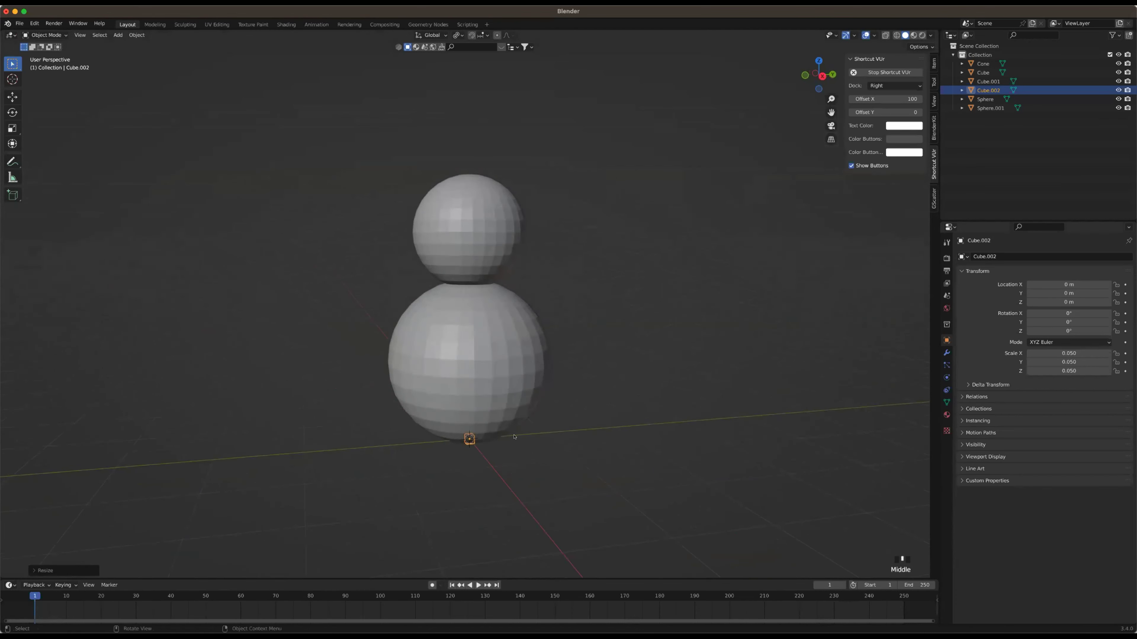
pyautogui.press('s')
pyautogui.press('y')
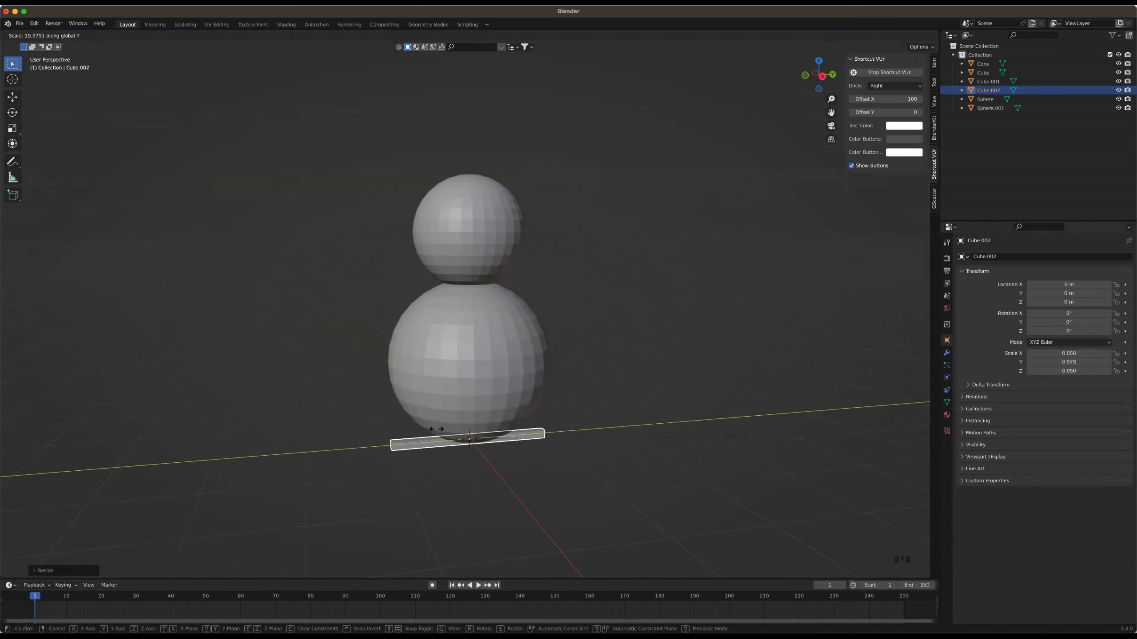
pyautogui.click(417, 428)
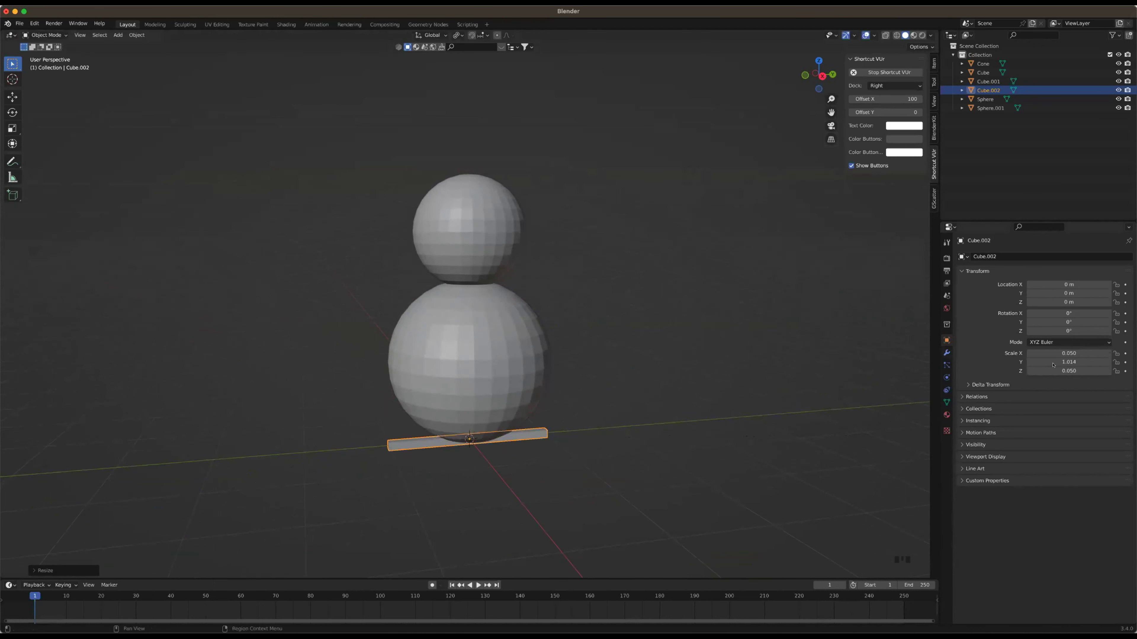
pyautogui.click(1069, 362)
pyautogui.write('1')
pyautogui.press('Return')
pyautogui.click(728, 223)
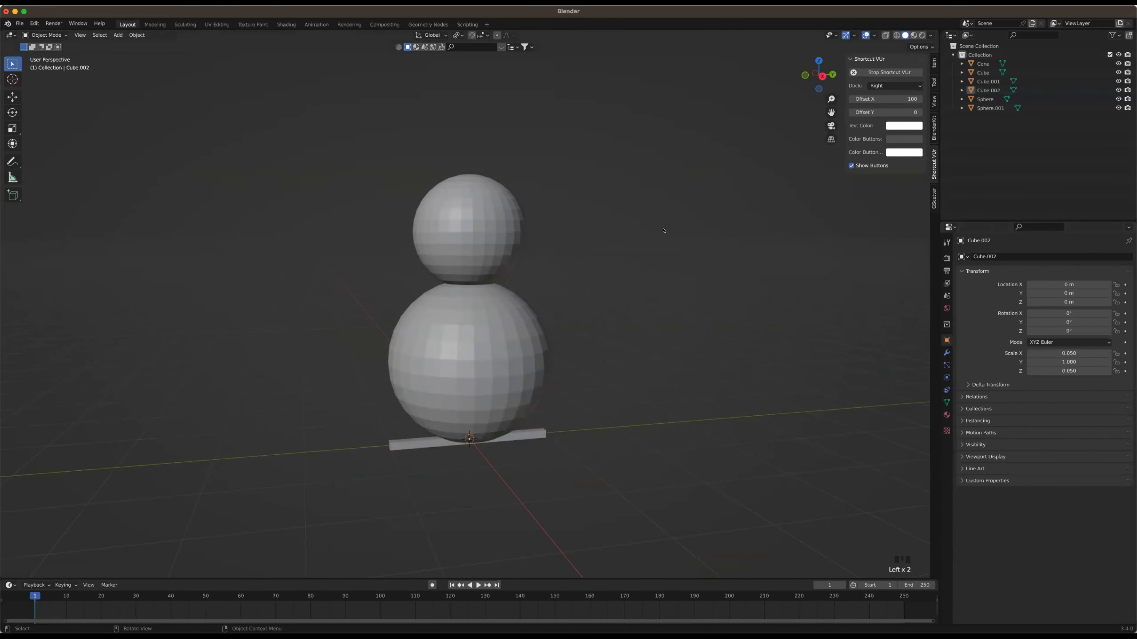
# From the right orthographic view, move the bar with X locked to about Y -1.65 m and Z 1.50 m beside the lower sphere
pyautogui.click(821, 77)
pyautogui.scroll(2, 517, 498)
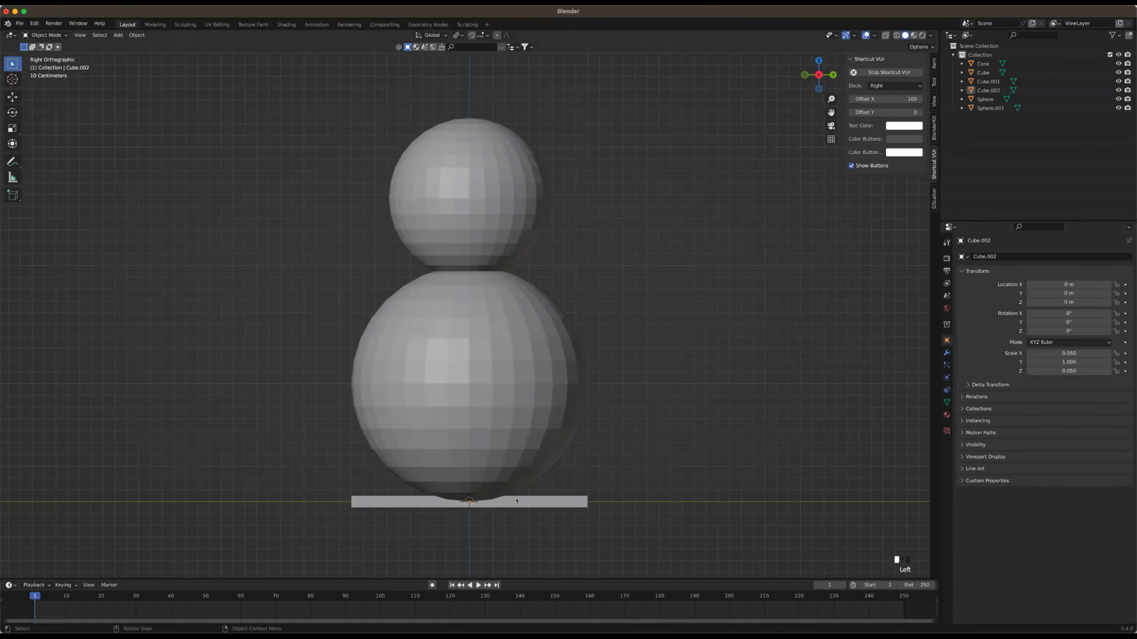
pyautogui.click(517, 501)
pyautogui.press('g')
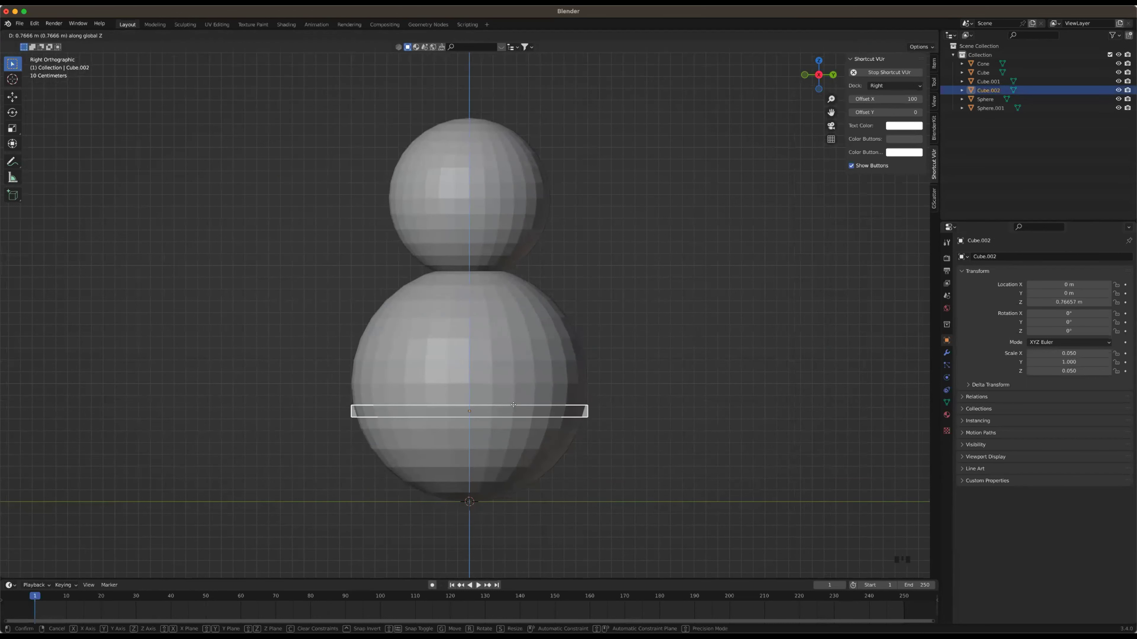
pyautogui.press('y')
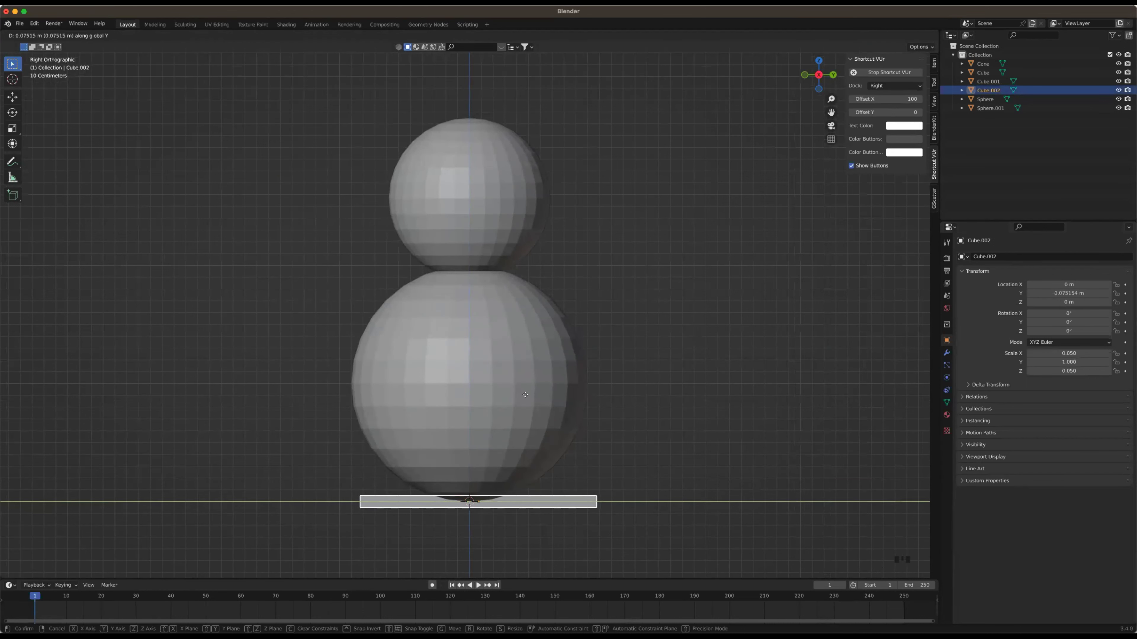
pyautogui.hotkey('shift', 'x')
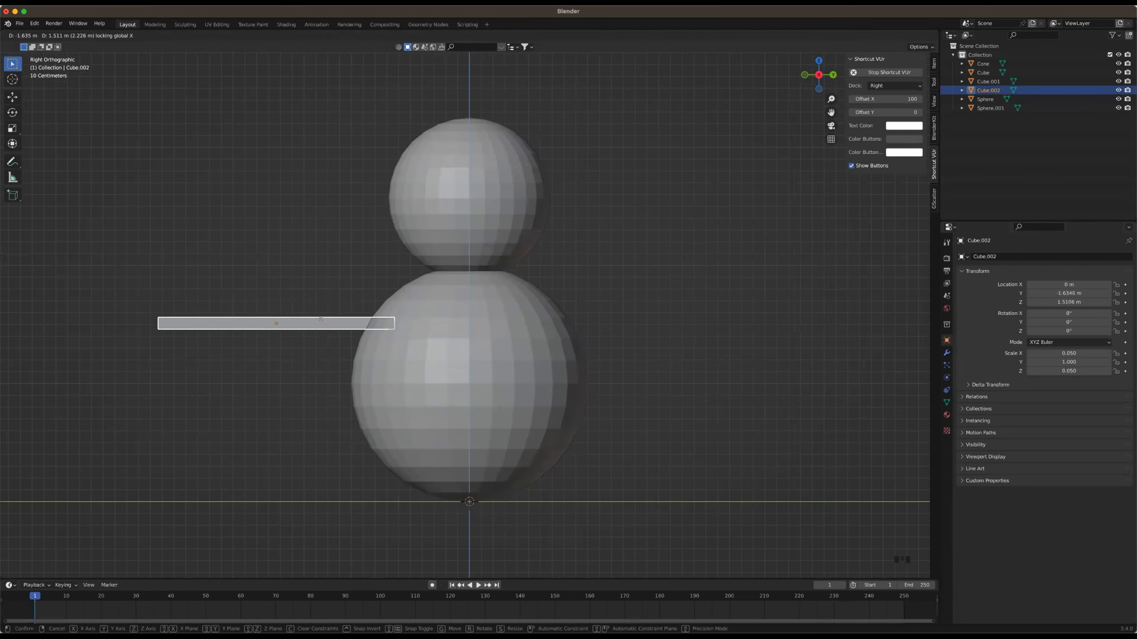
pyautogui.click(323, 323)
pyautogui.click(38, 572)
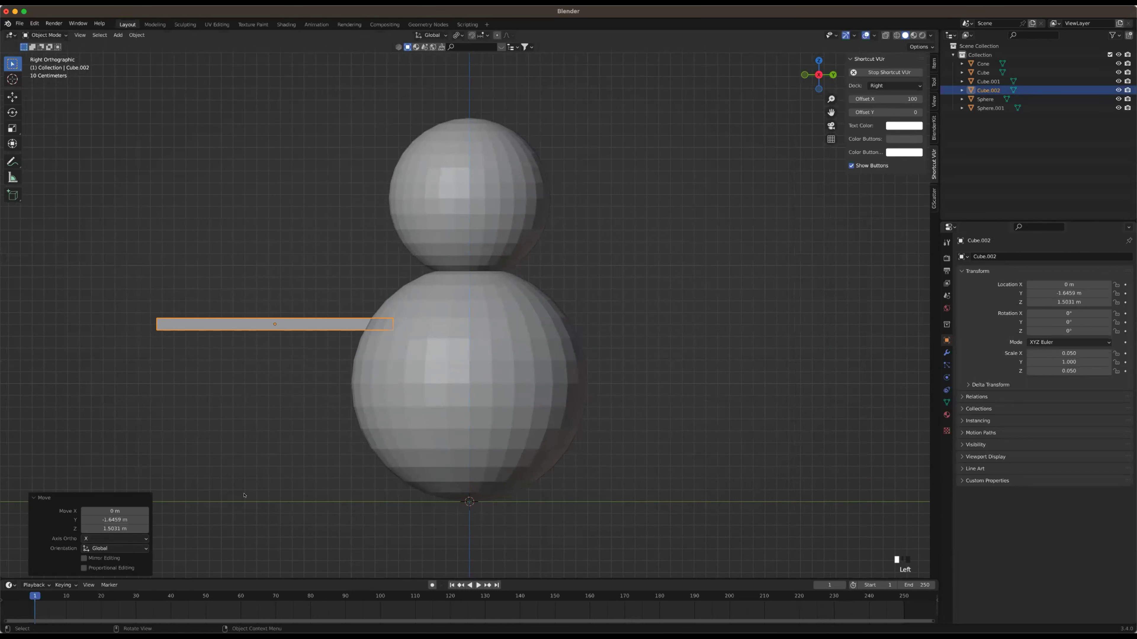
pyautogui.click(245, 494)
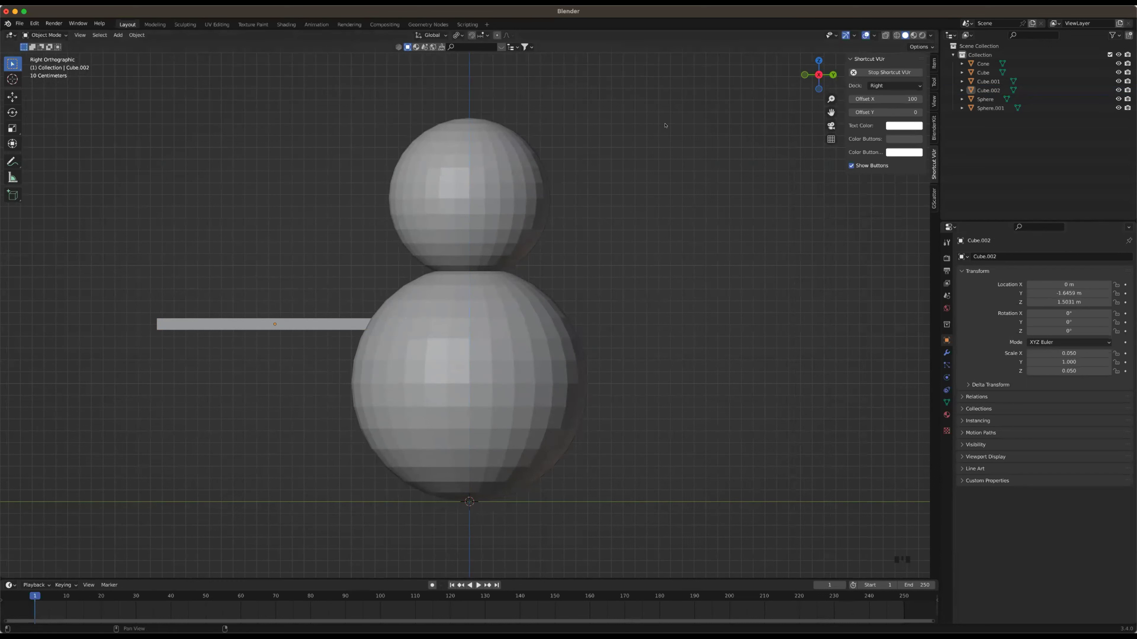
# Rotate the bar about -28.7° around the X axis so its outer end points upward
pyautogui.click(316, 321)
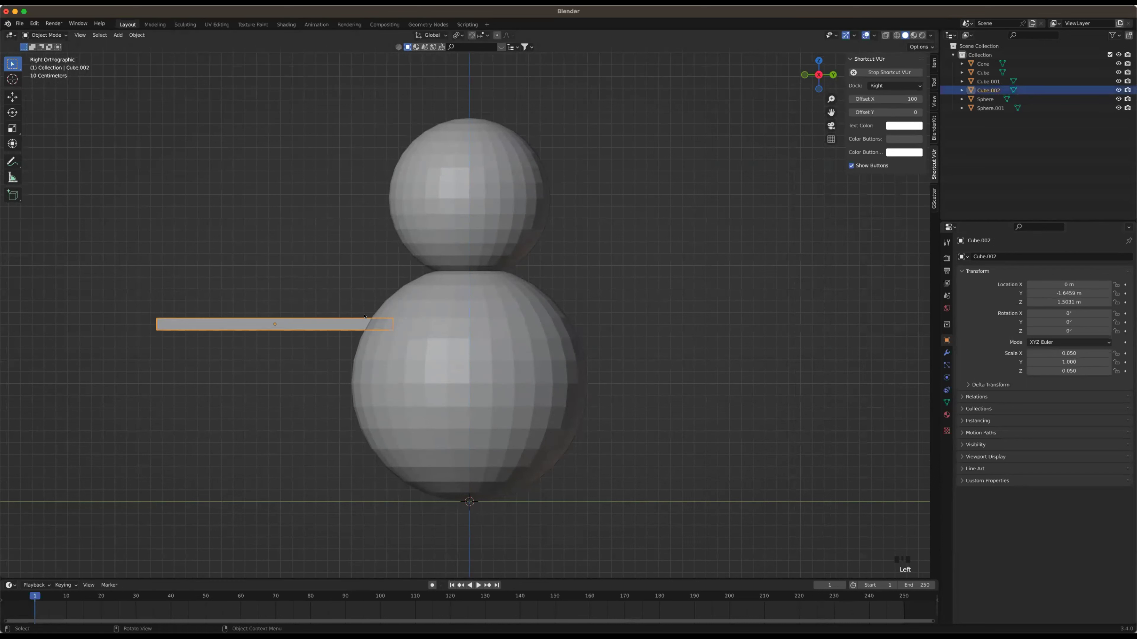
pyautogui.moveTo(380, 327); pyautogui.dragTo(379, 370, button='middle')
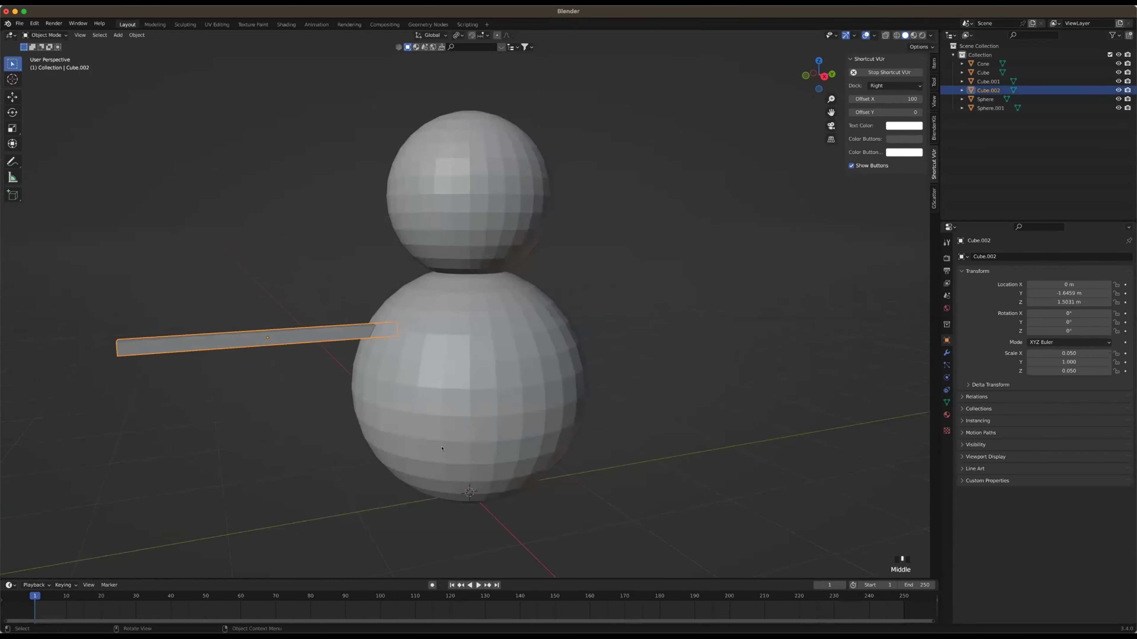
pyautogui.press('r')
pyautogui.press('x')
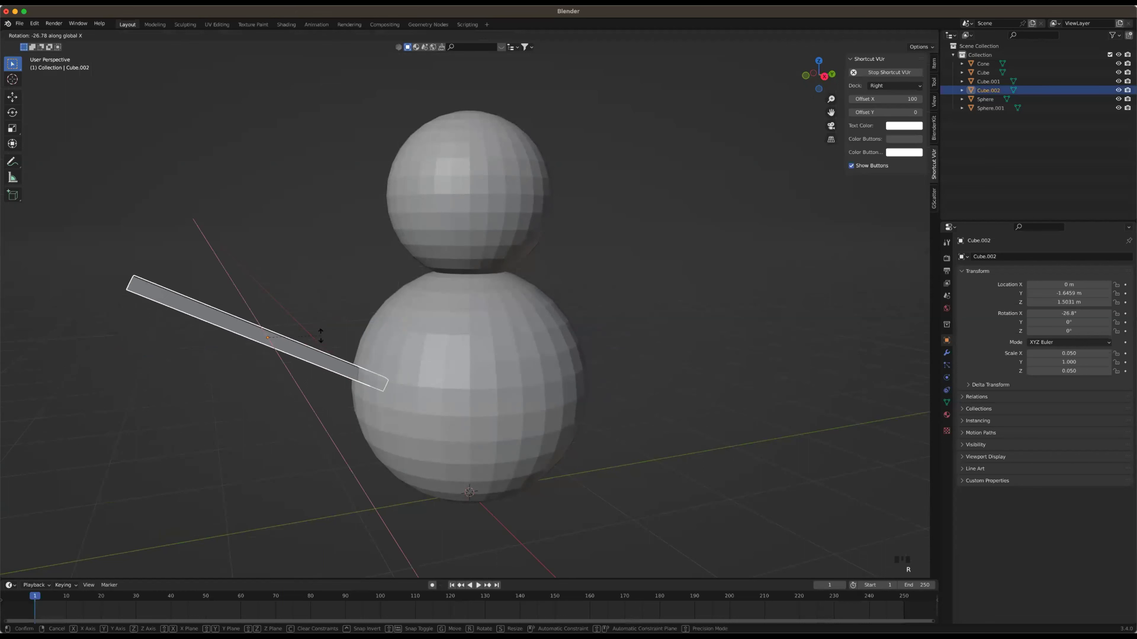
pyautogui.click(318, 337)
# Raise the tilted bar along Z to about 1.82 m so it meets the lower sphere's upper side, and deselect it
pyautogui.press('g')
pyautogui.press('z')
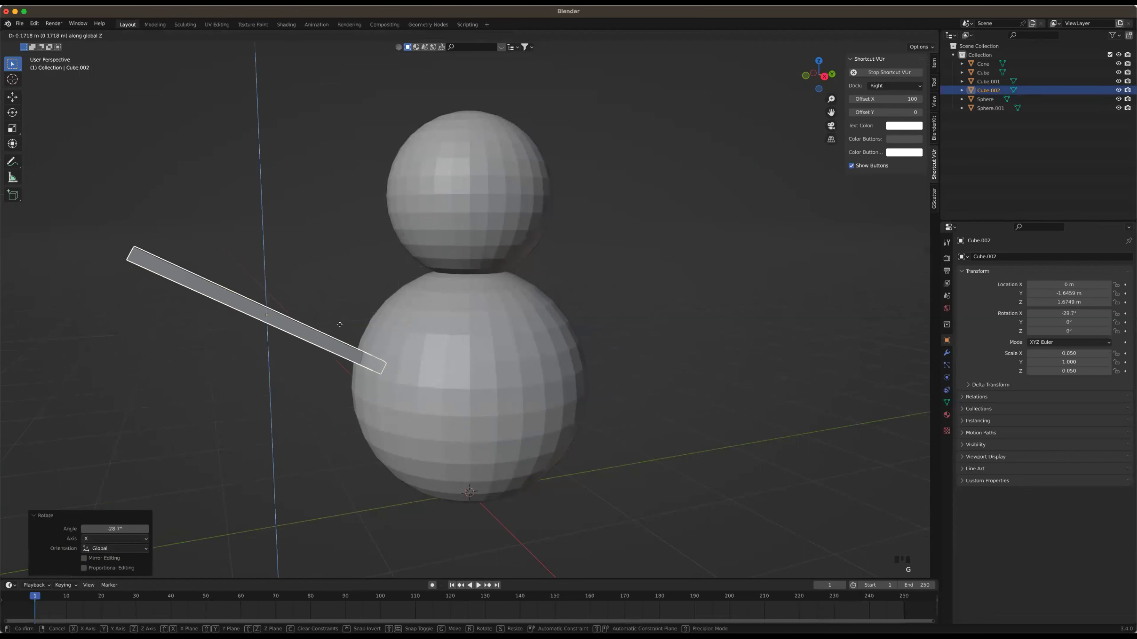
pyautogui.click(769, 168)
pyautogui.click(770, 168)
# Select the arm bar, set the transform pivot point to 3D Cursor, and deselect the bar
pyautogui.moveTo(770, 168); pyautogui.dragTo(698, 181, button='middle')
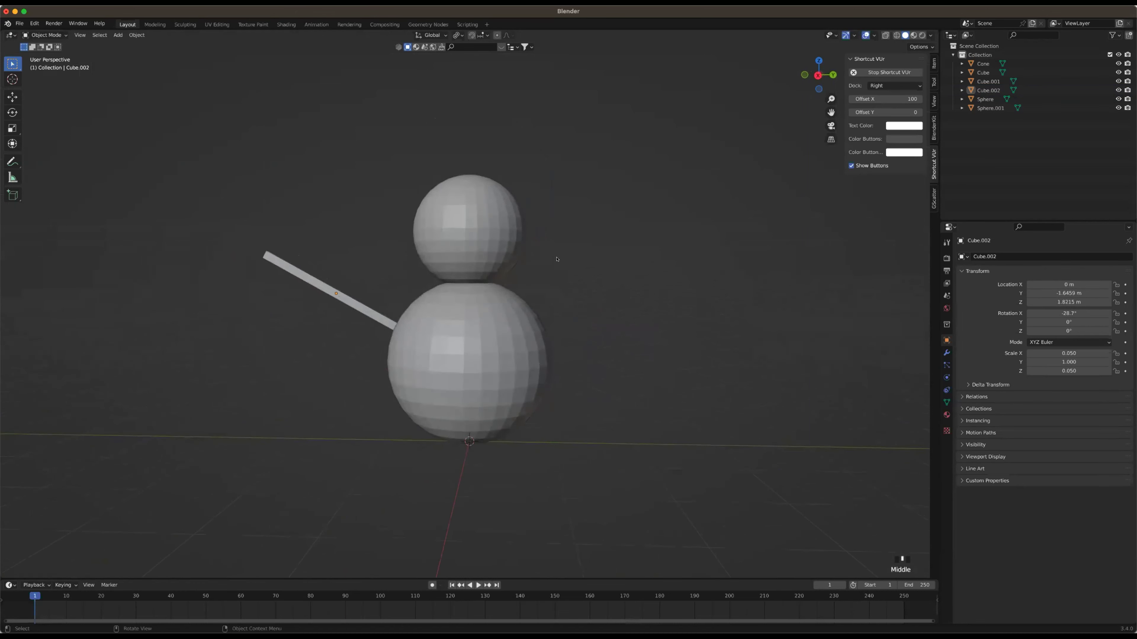
pyautogui.scroll(-3, 551, 269)
pyautogui.moveTo(551, 268); pyautogui.dragTo(555, 271, button='middle')
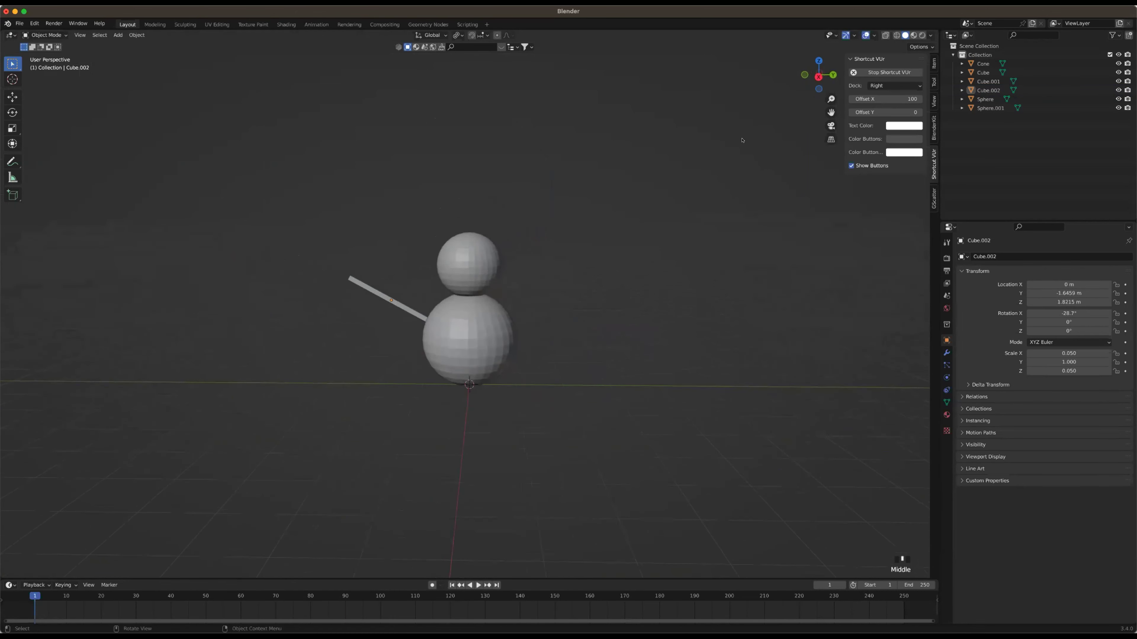
pyautogui.moveTo(649, 195); pyautogui.dragTo(918, 10, button='middle')
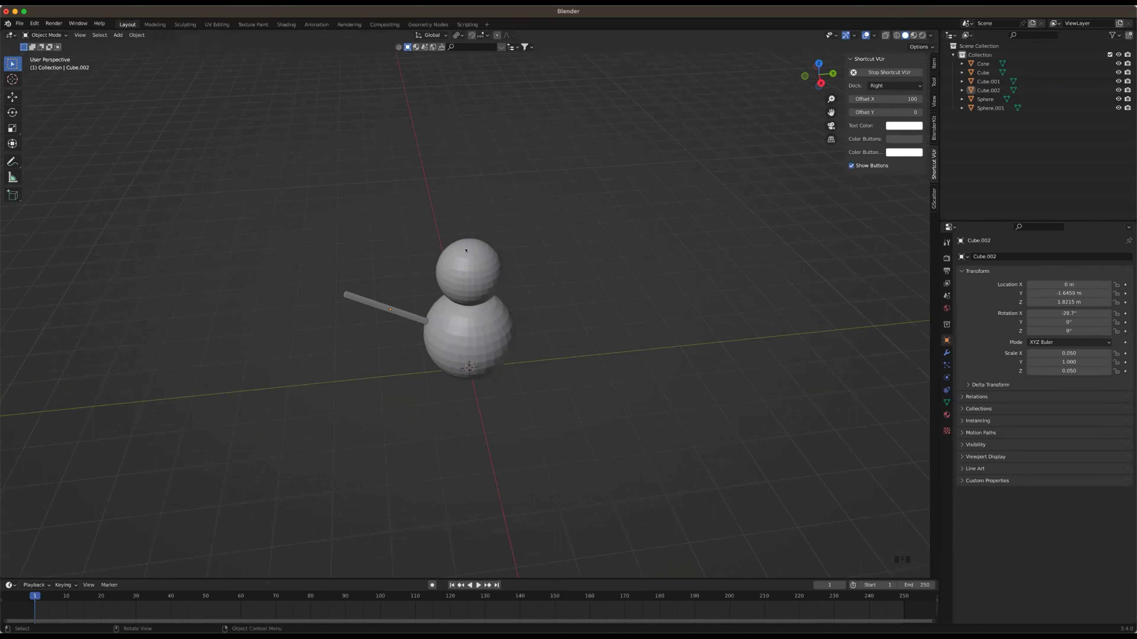
pyautogui.doubleClick(409, 312)
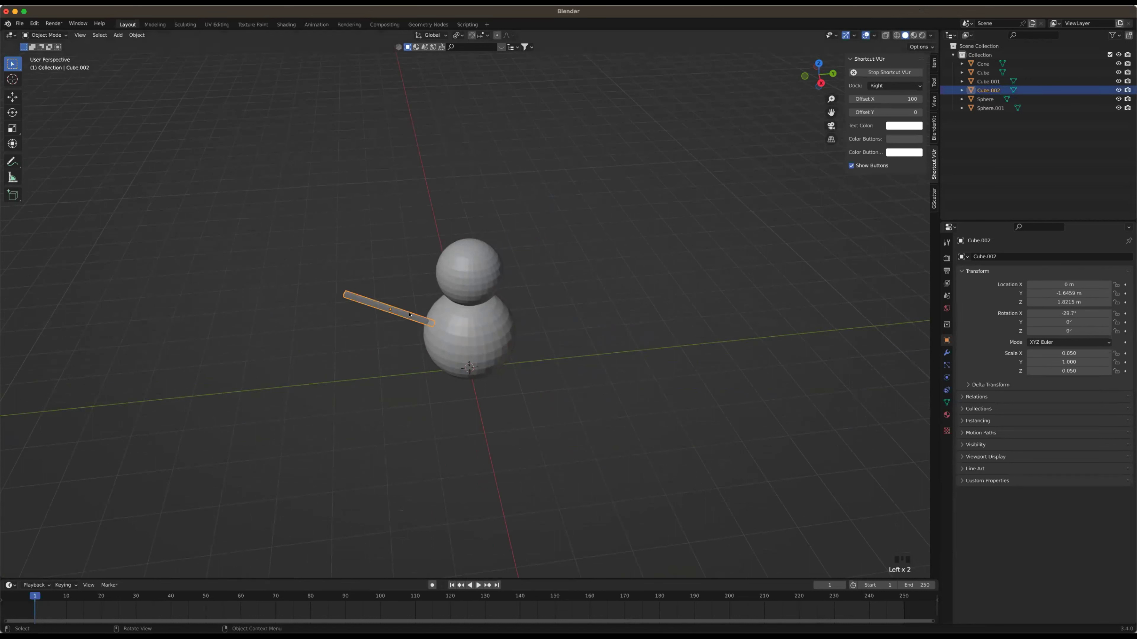
pyautogui.press('.')
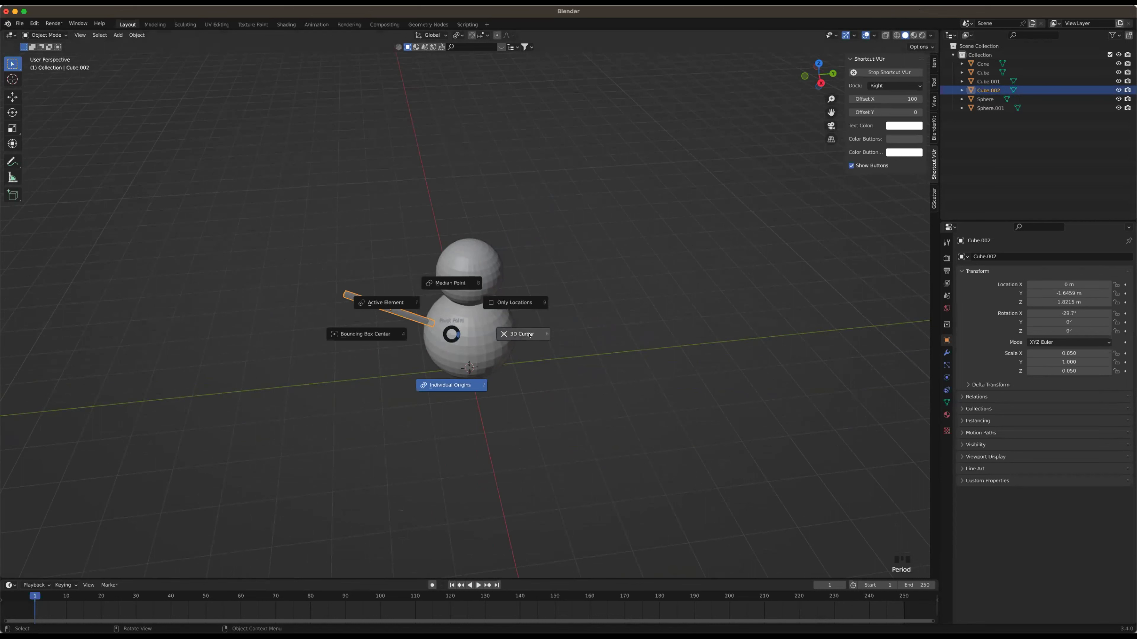
pyautogui.click(529, 335)
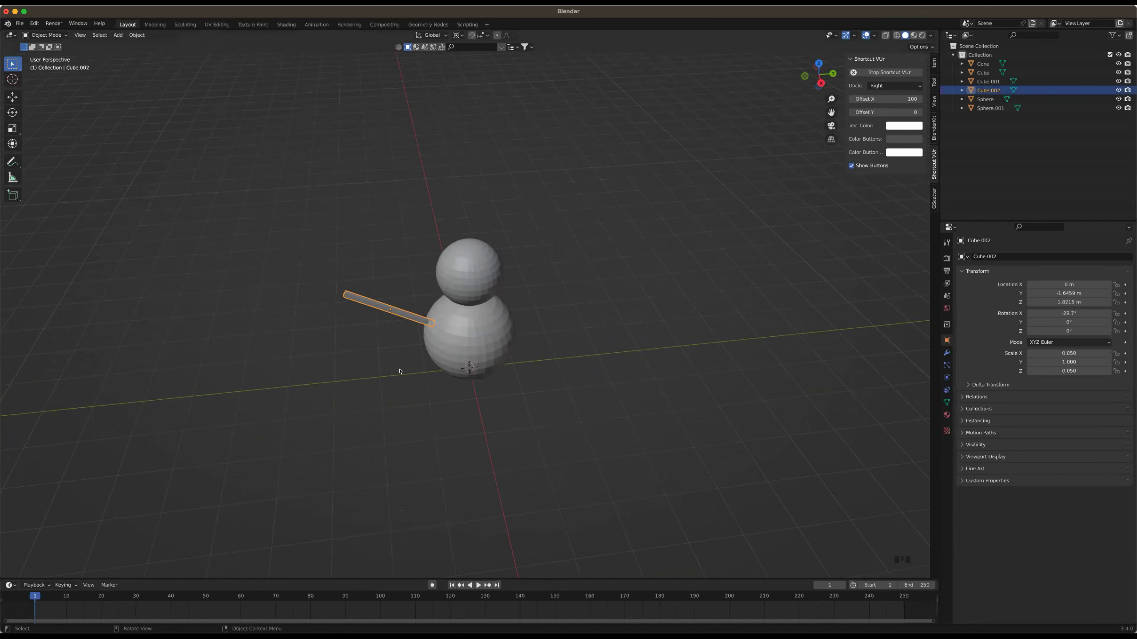
pyautogui.press('.')
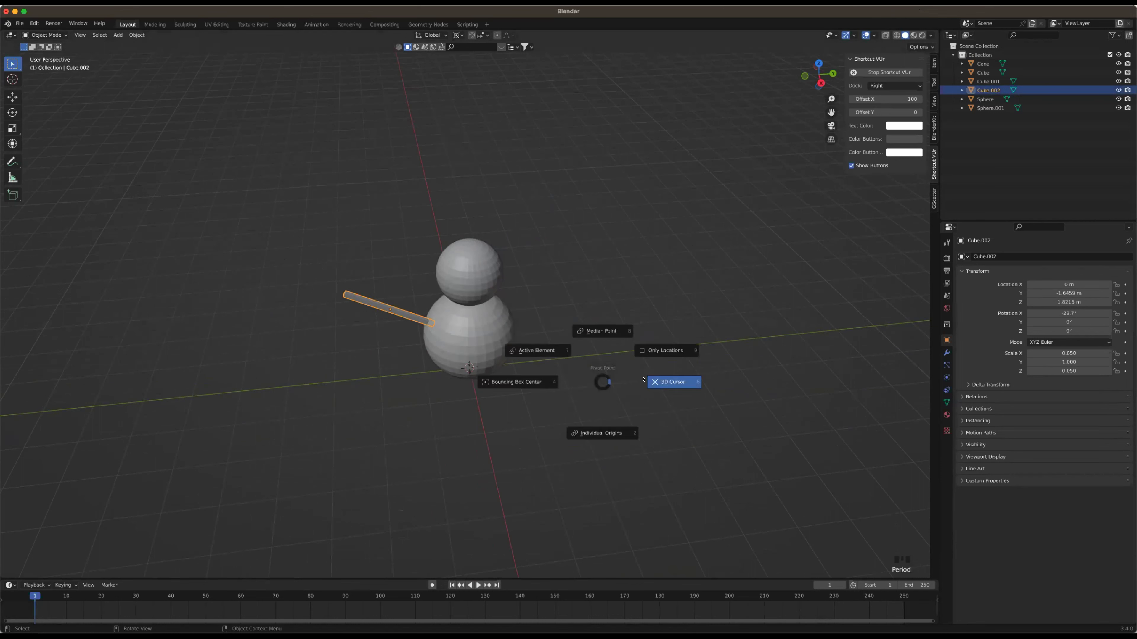
pyautogui.click(662, 381)
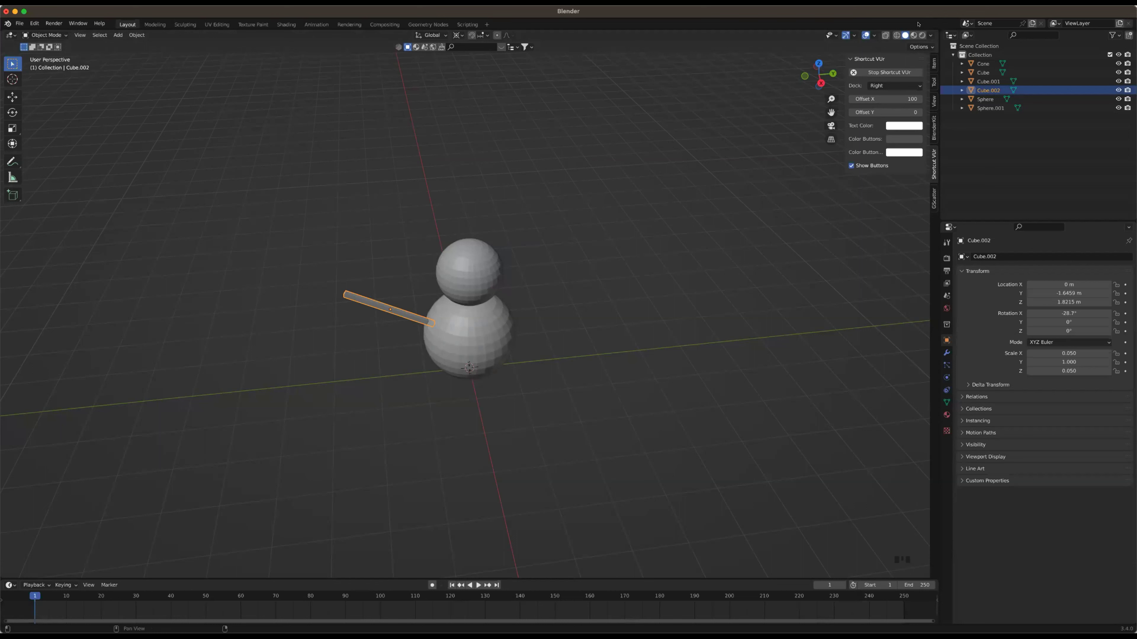
pyautogui.click(592, 325)
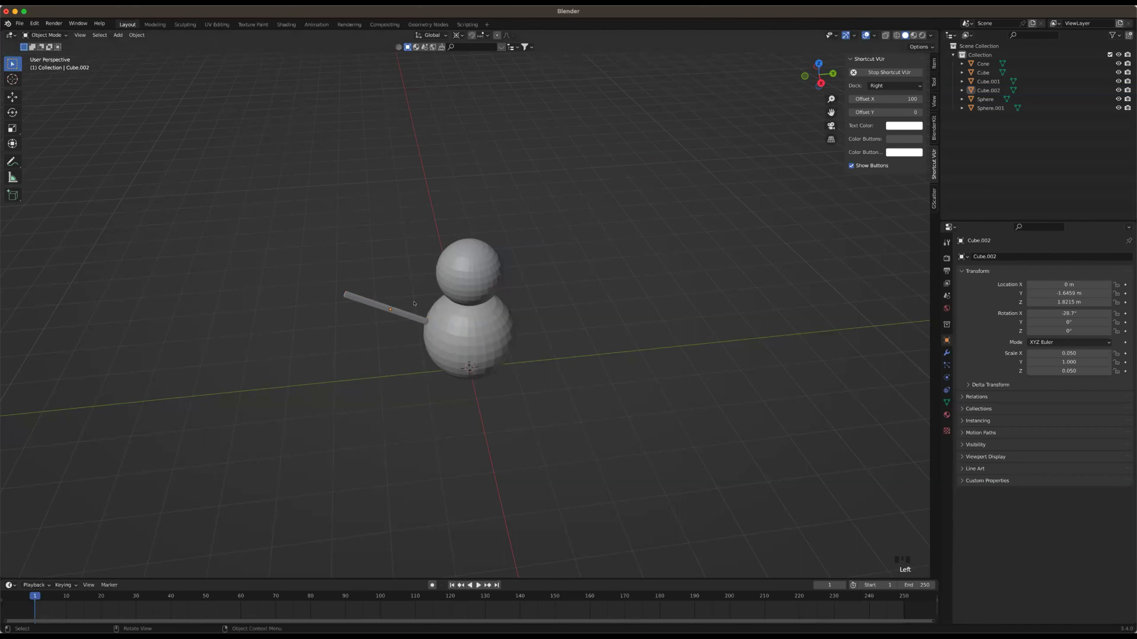
# Duplicate the arm bar, place the copy freely above the original beside the head, and delete the copy
pyautogui.press('.')
pyautogui.click(680, 321)
pyautogui.click(414, 314)
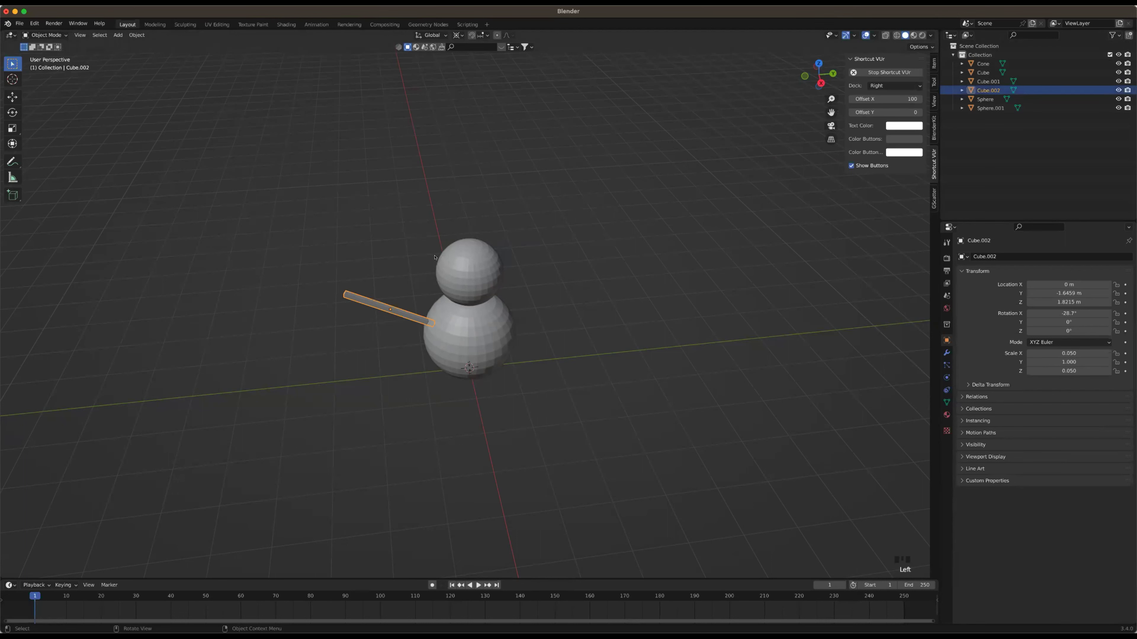
pyautogui.moveTo(394, 372); pyautogui.dragTo(474, 358, button='middle')
pyautogui.scroll(2, 414, 330)
pyautogui.press('shift')
pyautogui.hotkey('shift', 'd')
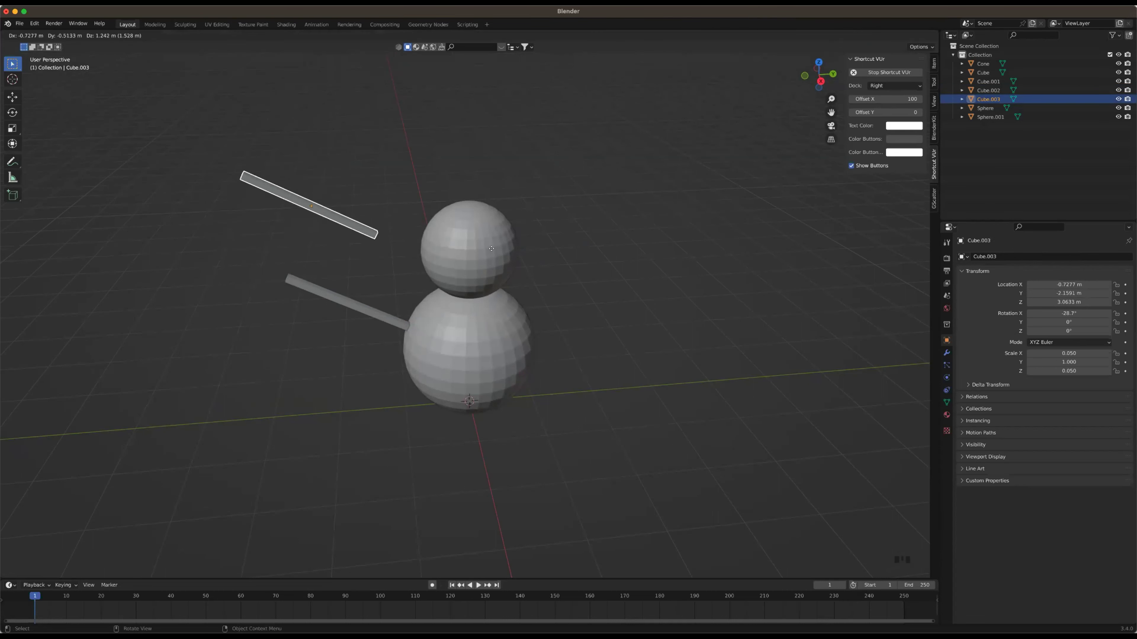
pyautogui.click(461, 281)
pyautogui.press('x')
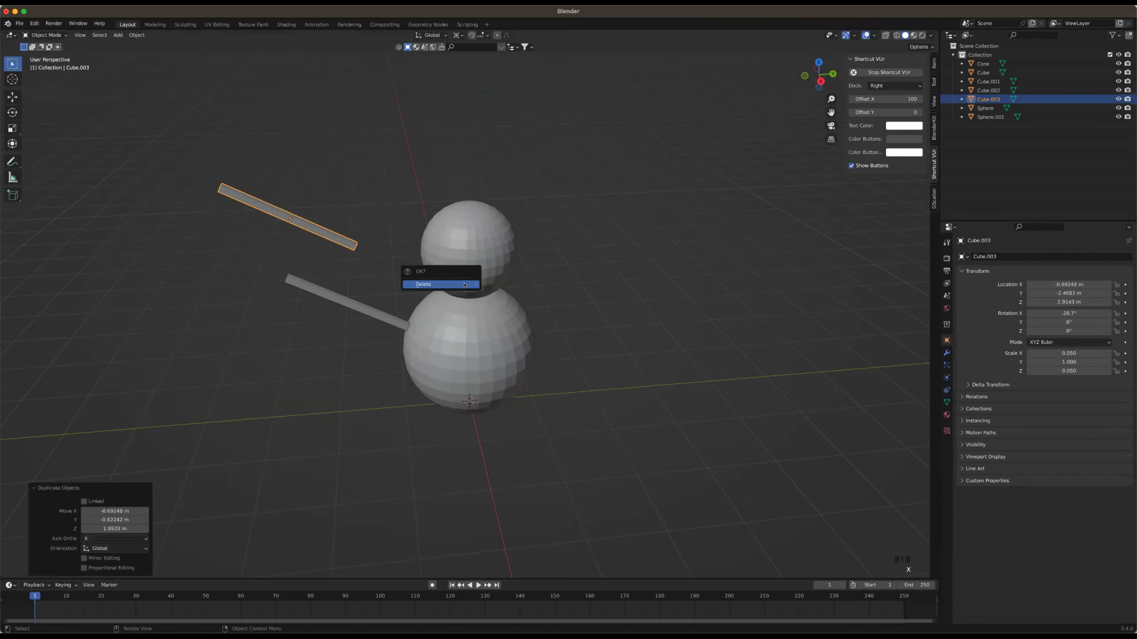
pyautogui.click(447, 281)
# Duplicate the arm bar and rotate the copy 180° around Z about the 3D cursor to form the opposite arm, leaving it deselected
pyautogui.click(360, 308)
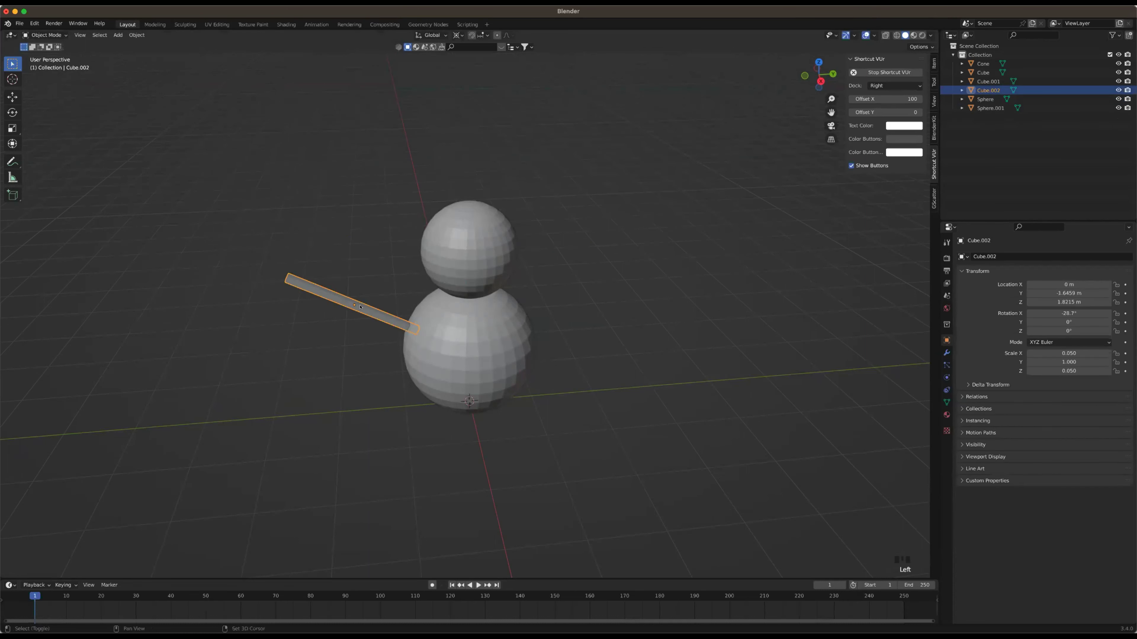
pyautogui.hotkey('shift', 'd')
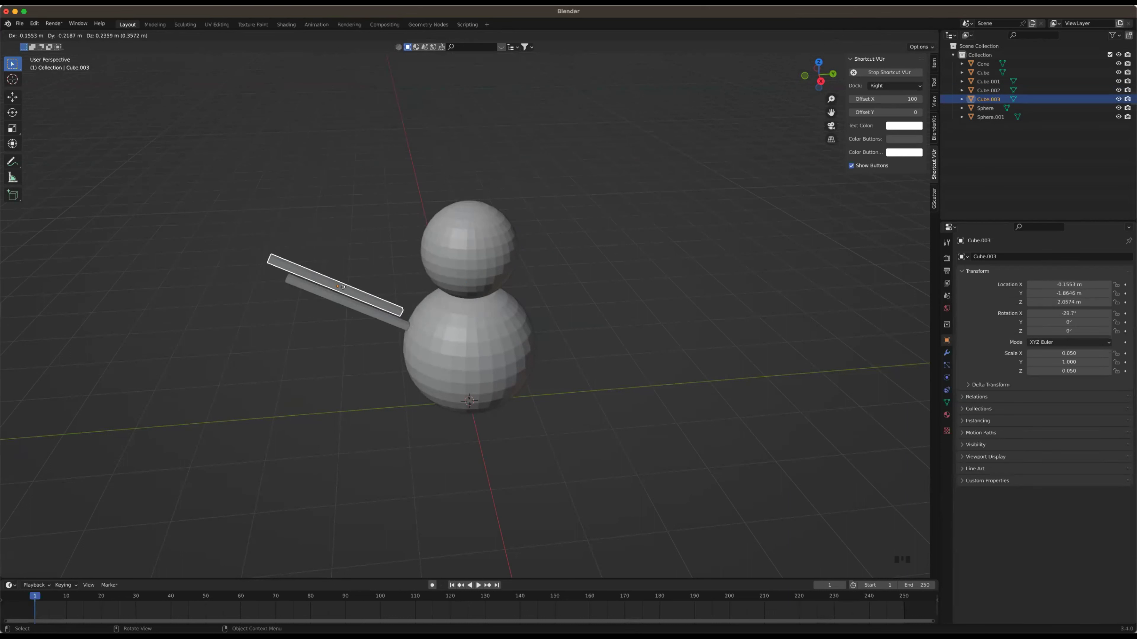
pyautogui.press('r')
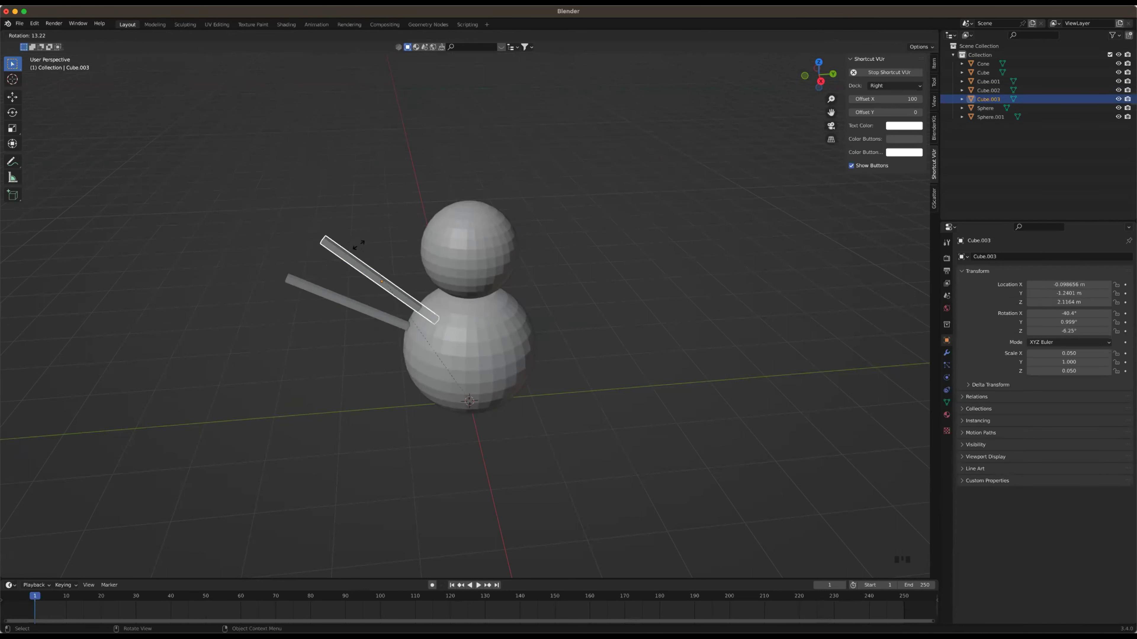
pyautogui.press('z')
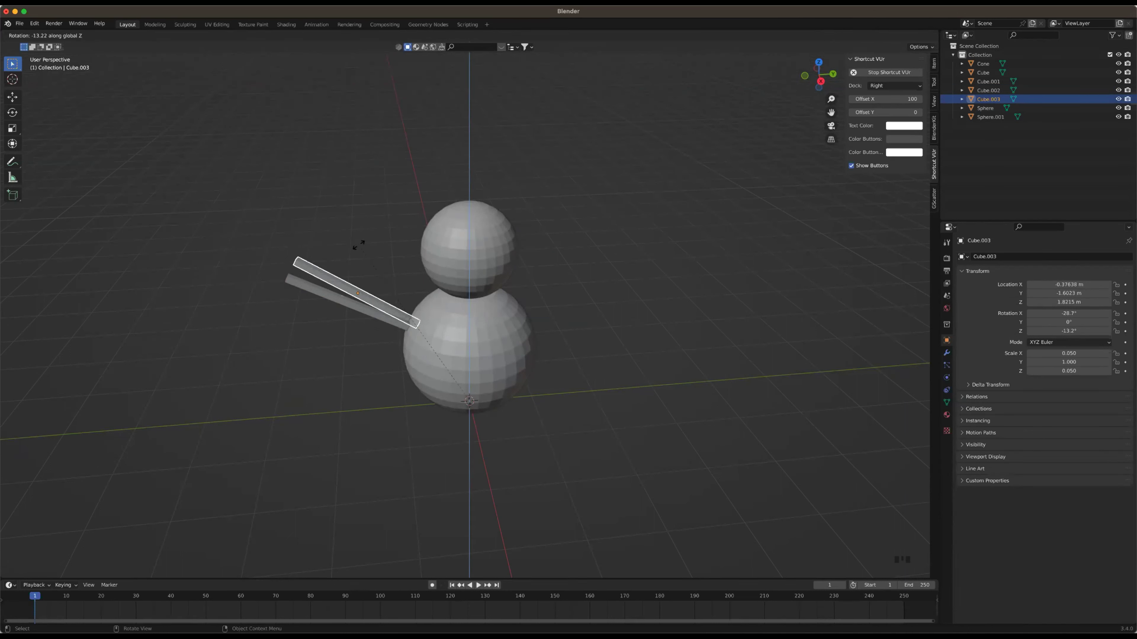
pyautogui.write('180')
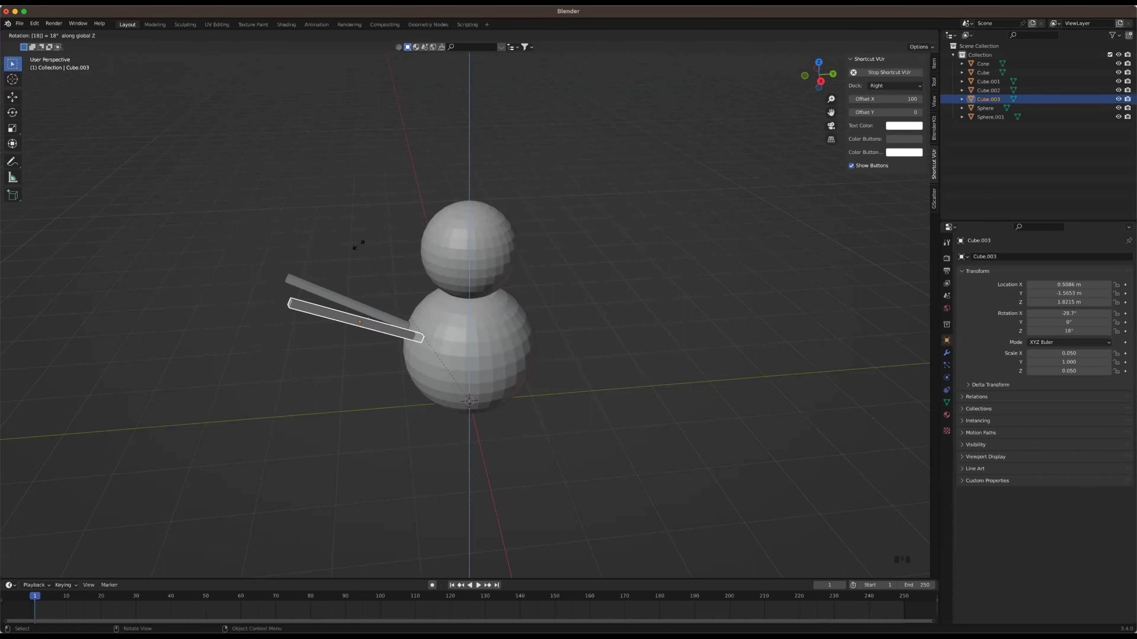
pyautogui.press('Return')
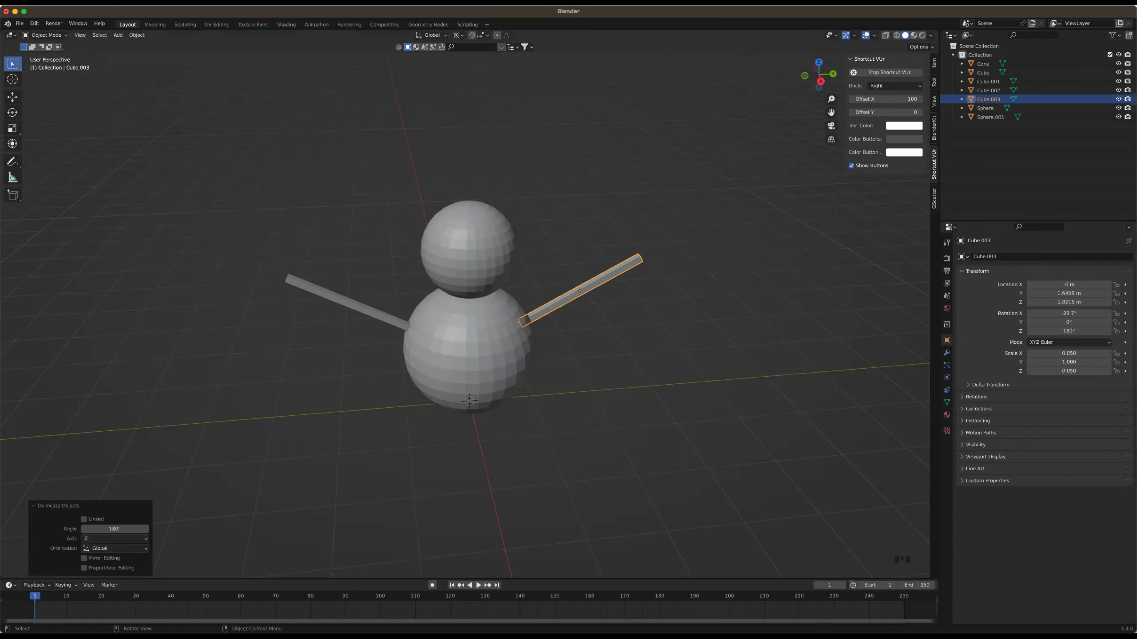
pyautogui.click(537, 350)
pyautogui.moveTo(537, 351); pyautogui.dragTo(538, 322, button='middle')
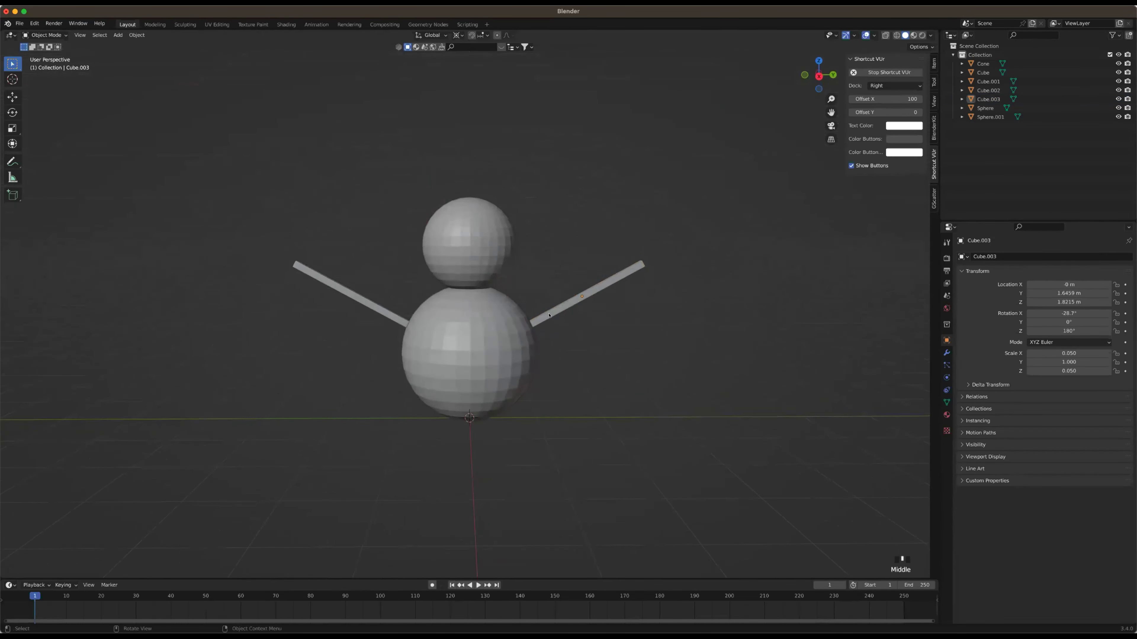
pyautogui.click(587, 294)
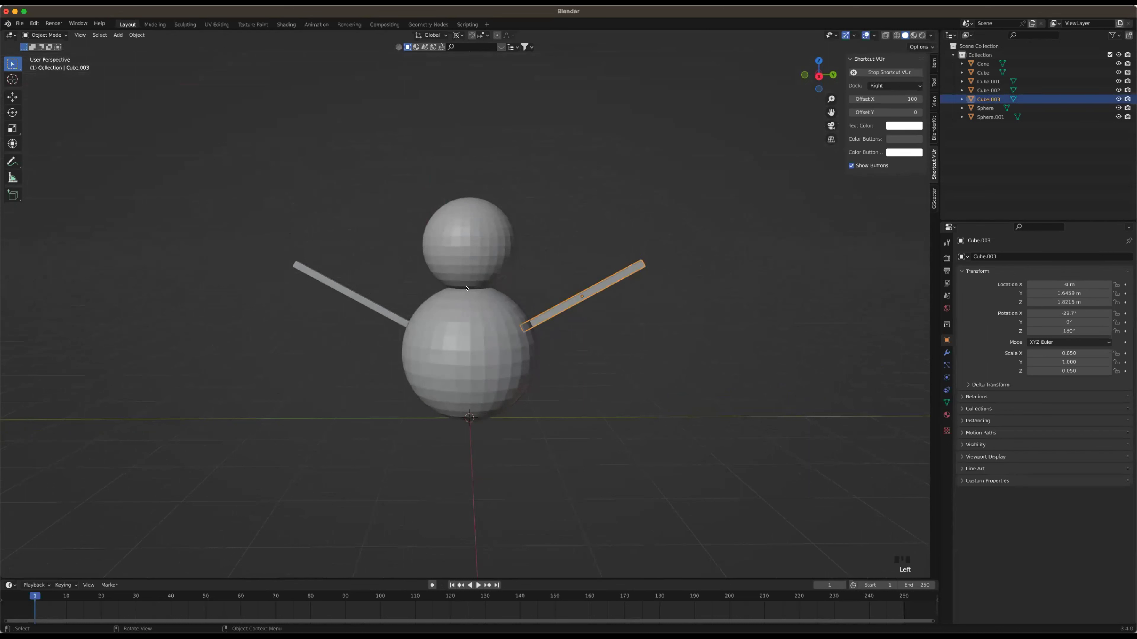
pyautogui.click(676, 315)
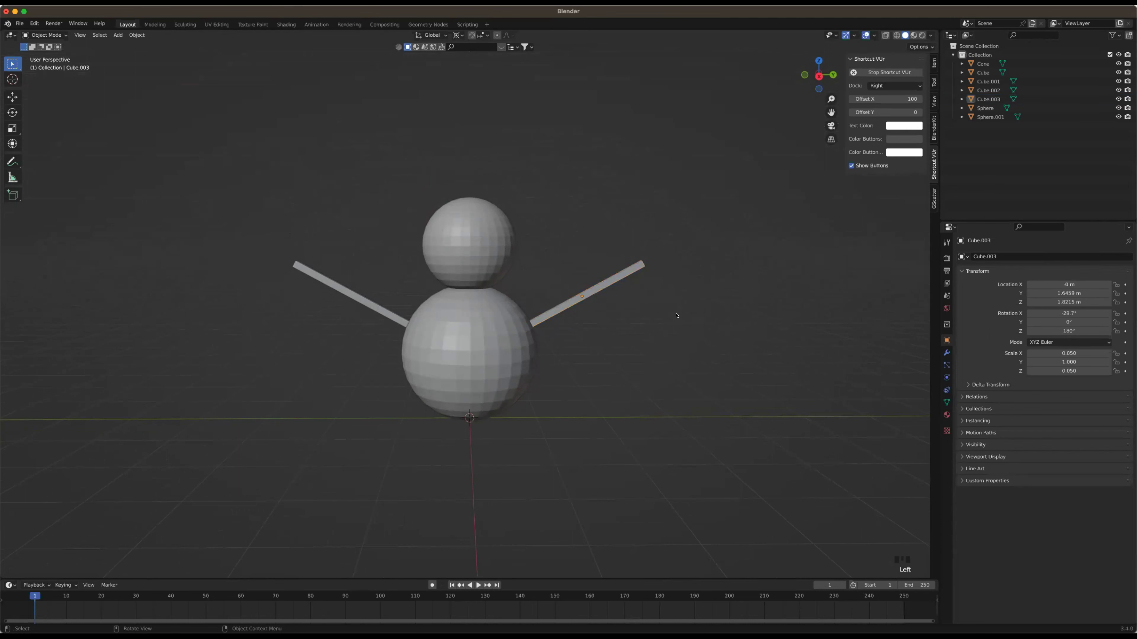
# Select both arms and scale them together to about 0.727 about the 3D cursor
pyautogui.scroll(-4, 672, 317)
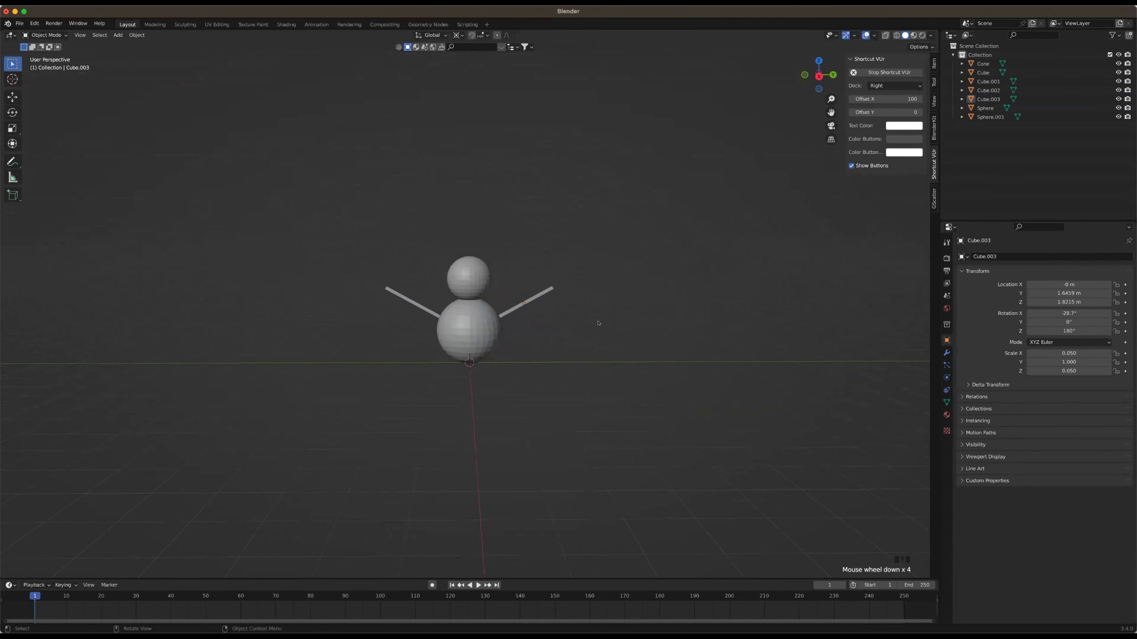
pyautogui.scroll(2, 597, 323)
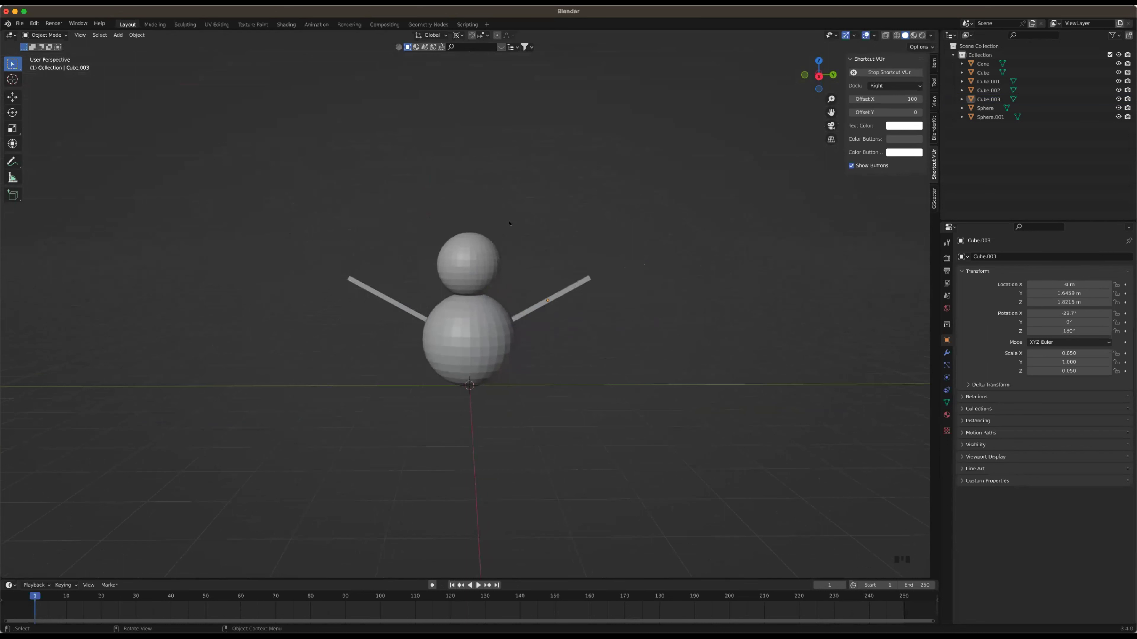
pyautogui.click(514, 189)
pyautogui.moveTo(467, 363); pyautogui.dragTo(420, 310, button='middle')
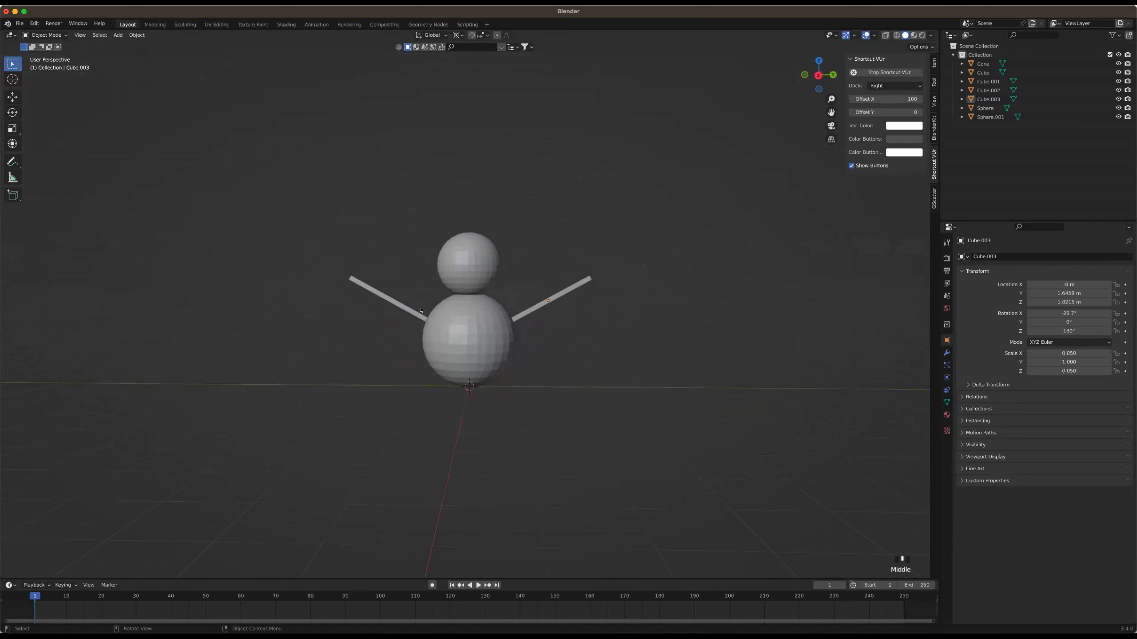
pyautogui.click(395, 307)
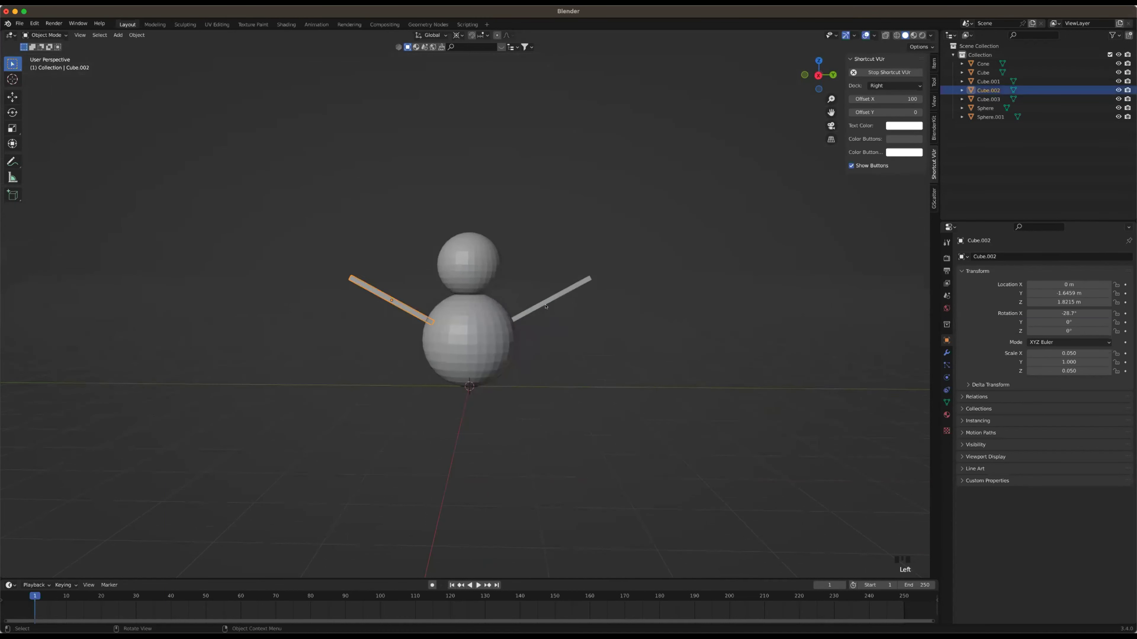
pyautogui.keyDown('shift'); pyautogui.click(566, 294); pyautogui.keyUp('shift')
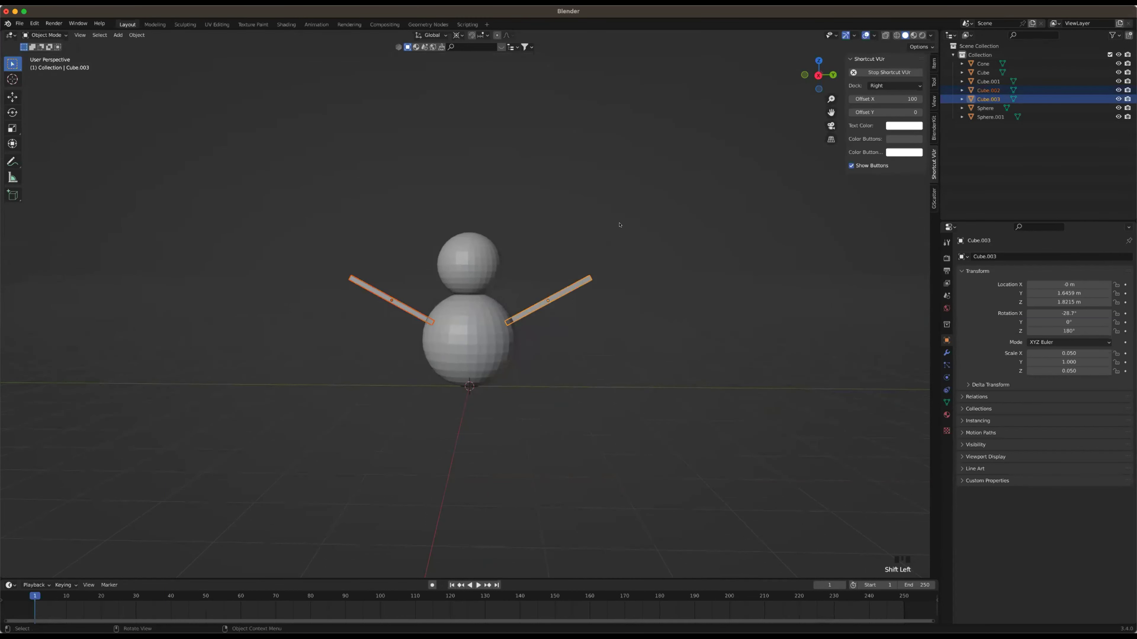
pyautogui.press('s')
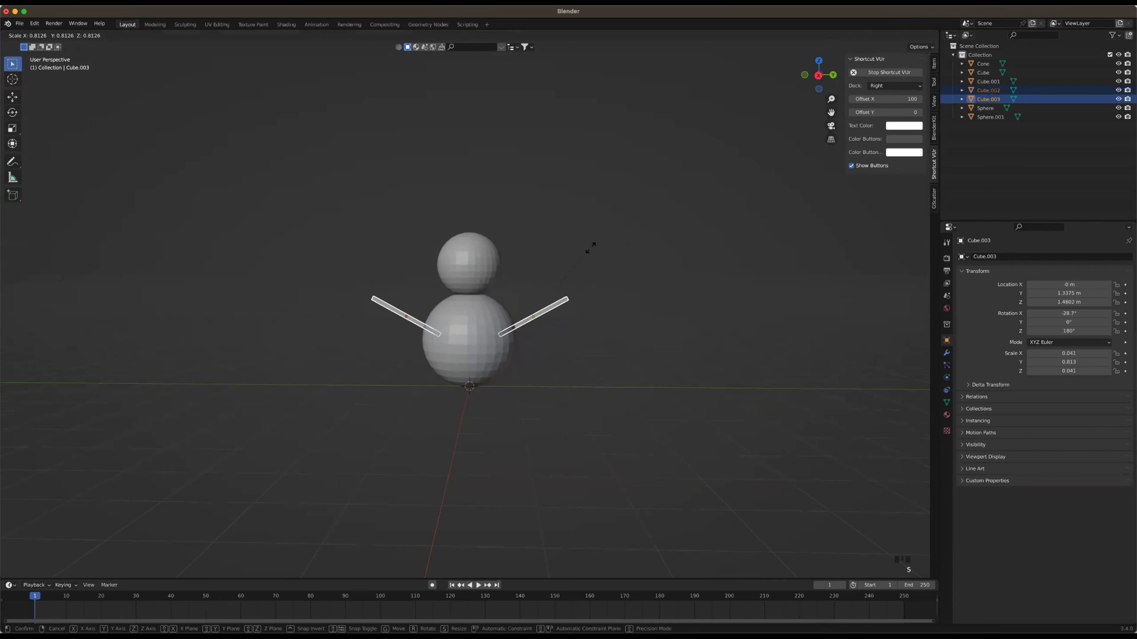
pyautogui.click(576, 254)
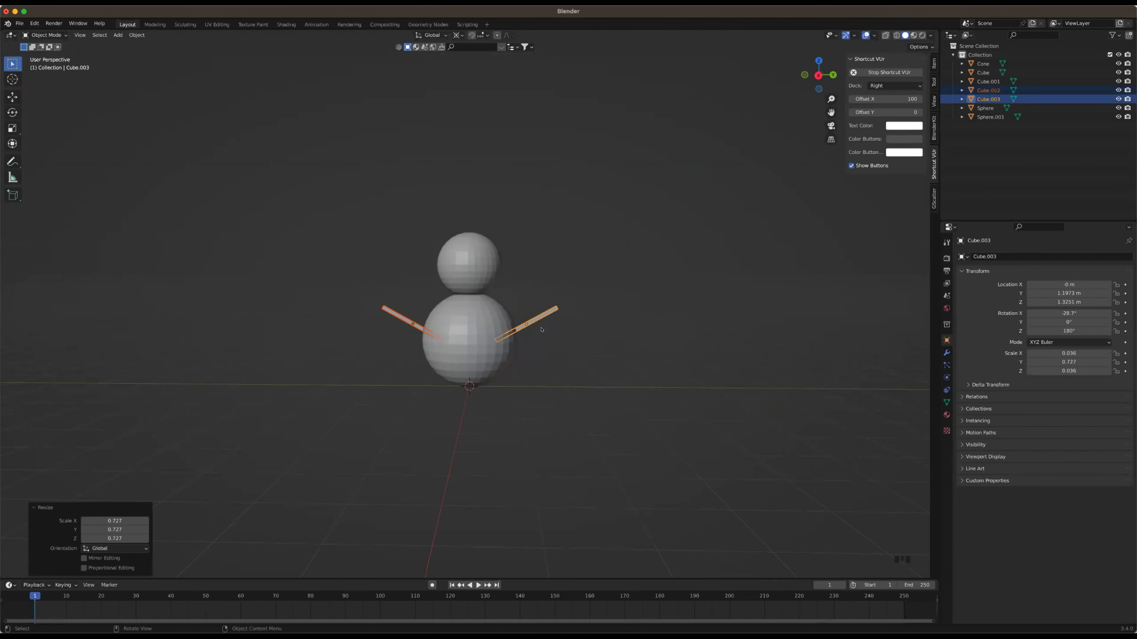
# Raise both arms along Z to about 1.71 m so they meet the lower sphere's upper sides, and deselect them
pyautogui.press('g')
pyautogui.press('z')
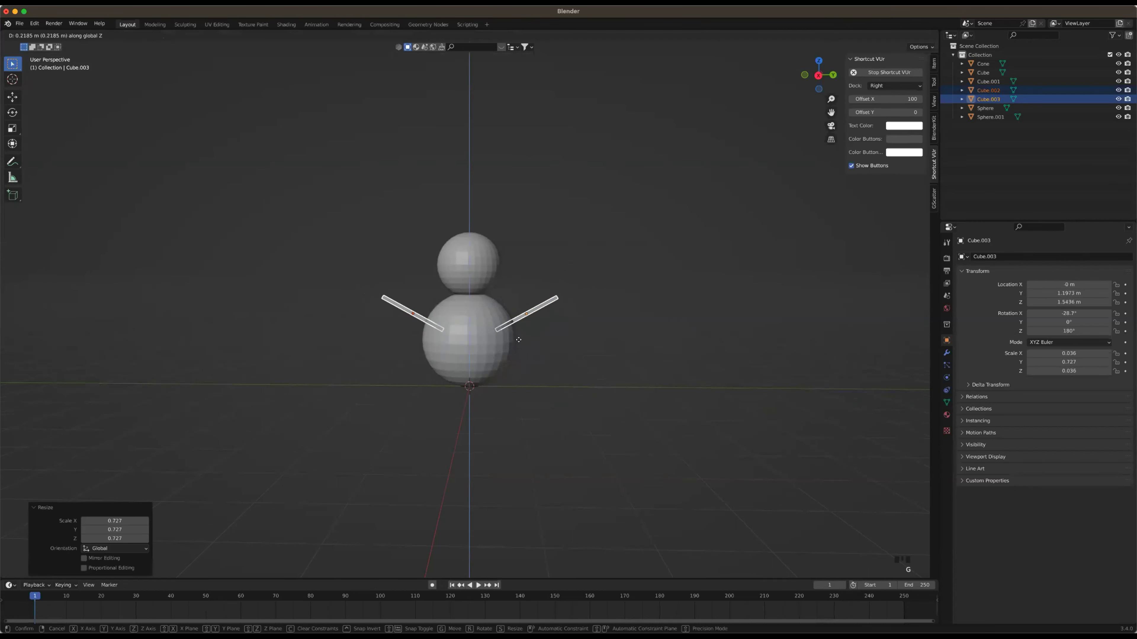
pyautogui.click(542, 344)
pyautogui.click(542, 343)
pyautogui.moveTo(556, 358)
pyautogui.mouseDown(button='middle')
pyautogui.moveTo(580, 353)
pyautogui.moveTo(553, 358)
pyautogui.moveTo(557, 370)
pyautogui.mouseUp(button='middle')
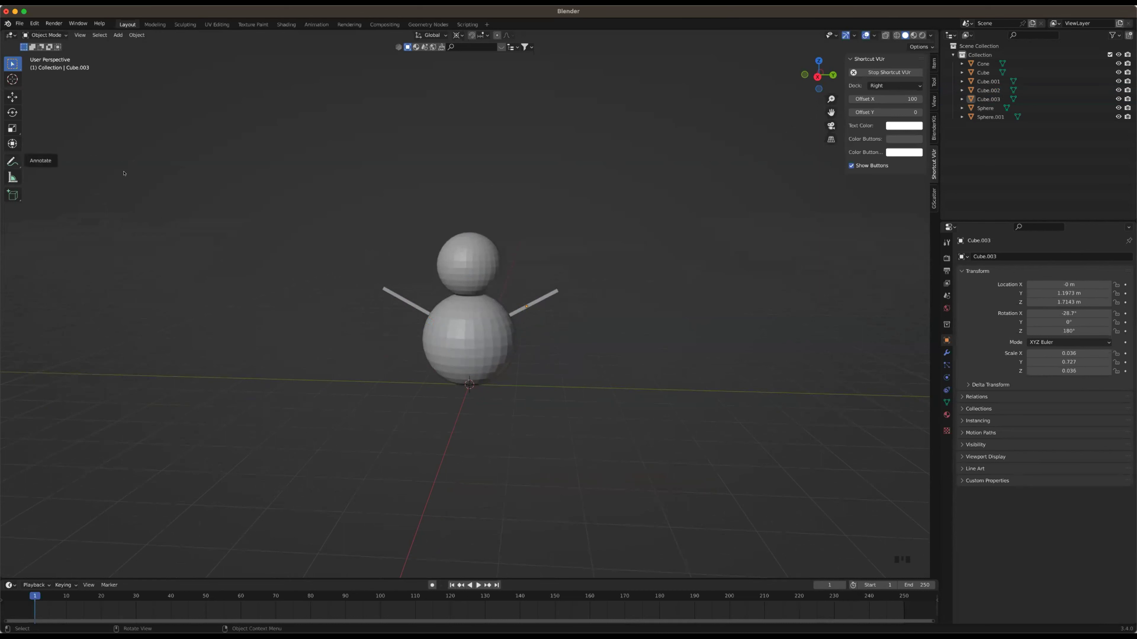
# Delete the arm on the positive Y side and recreate it by duplicating the remaining arm rotated 180° around Z, leaving it deselected
pyautogui.press('x')
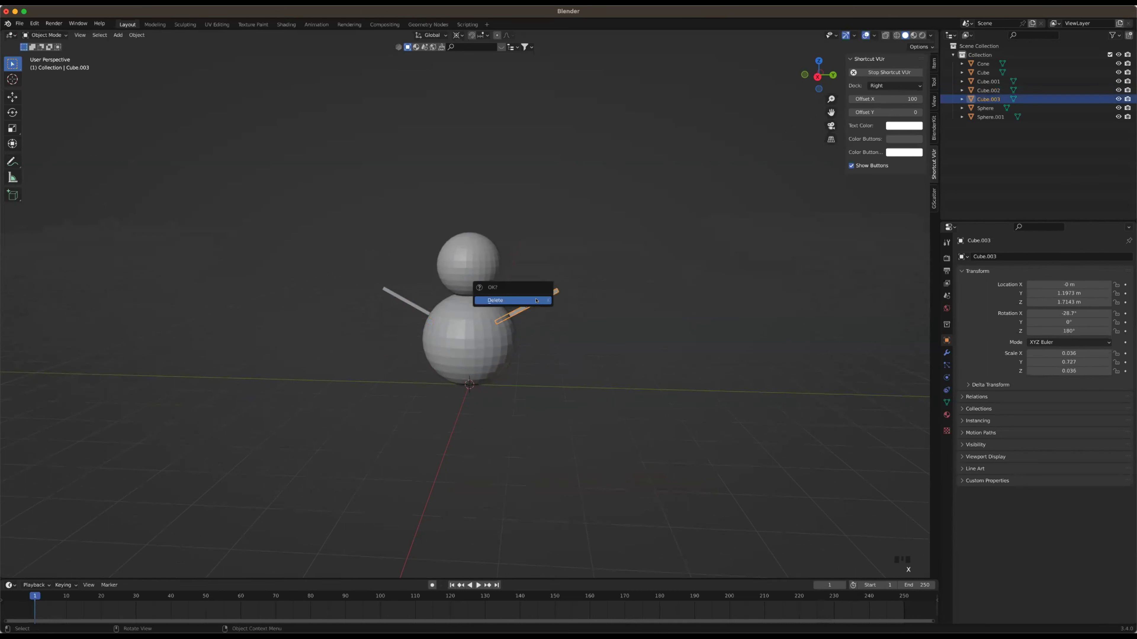
pyautogui.click(535, 303)
pyautogui.click(400, 296)
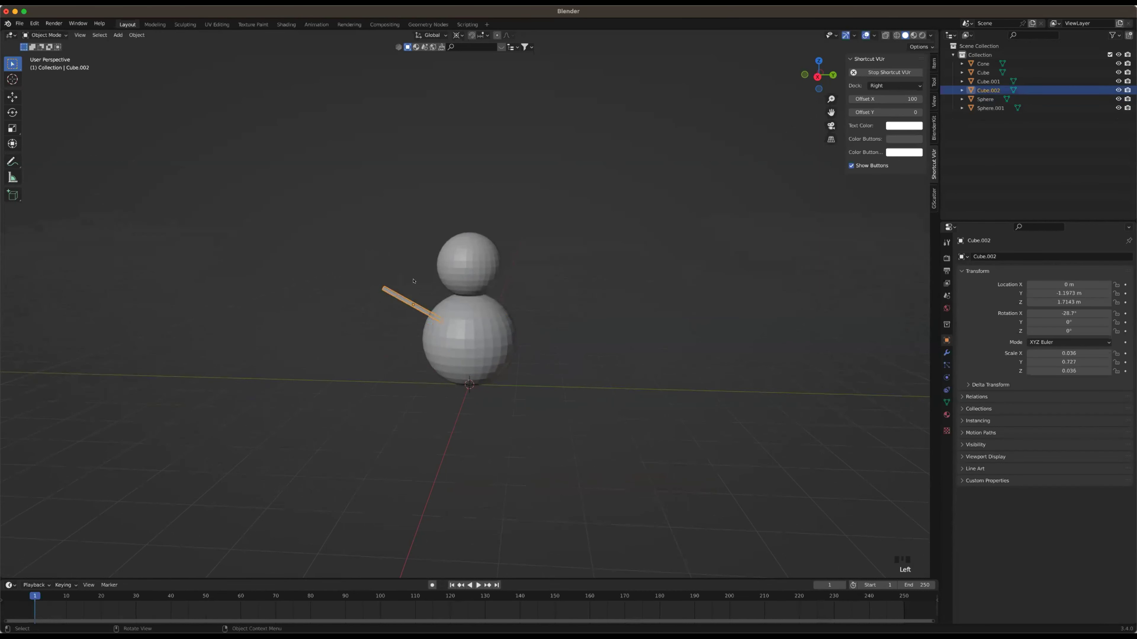
pyautogui.hotkey('shift', 'd')
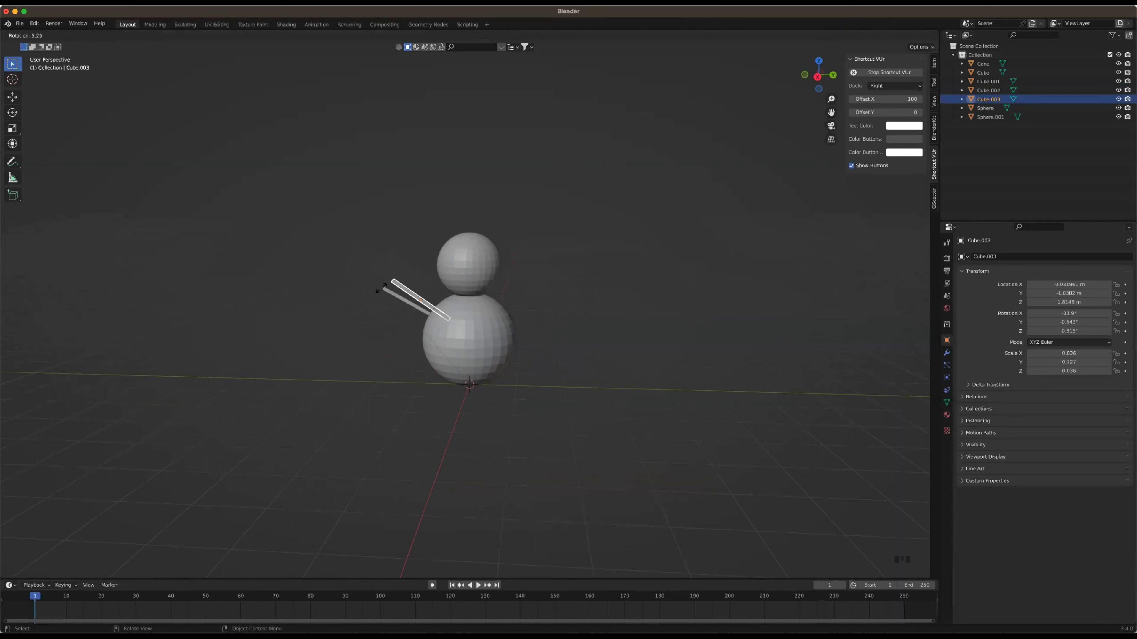
pyautogui.press('r')
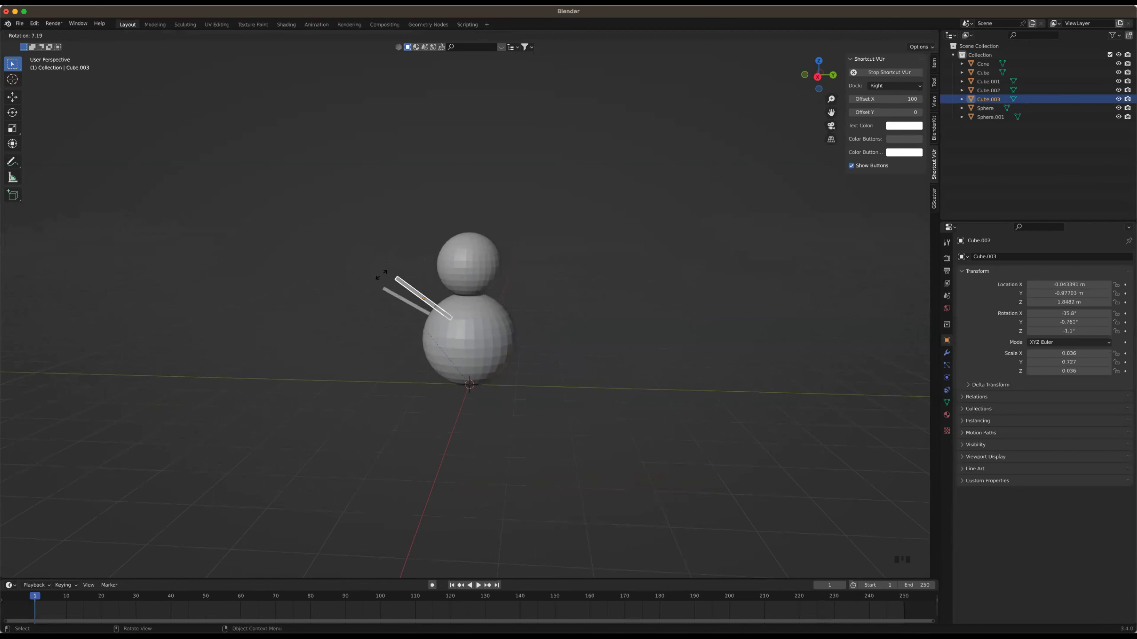
pyautogui.press('z')
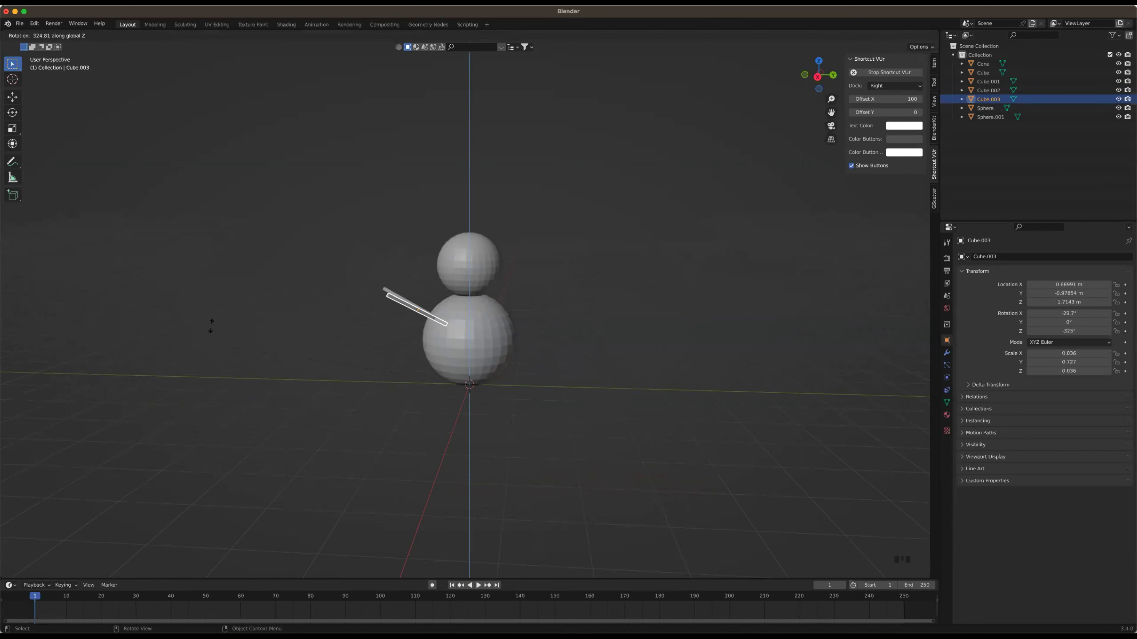
pyautogui.write('180')
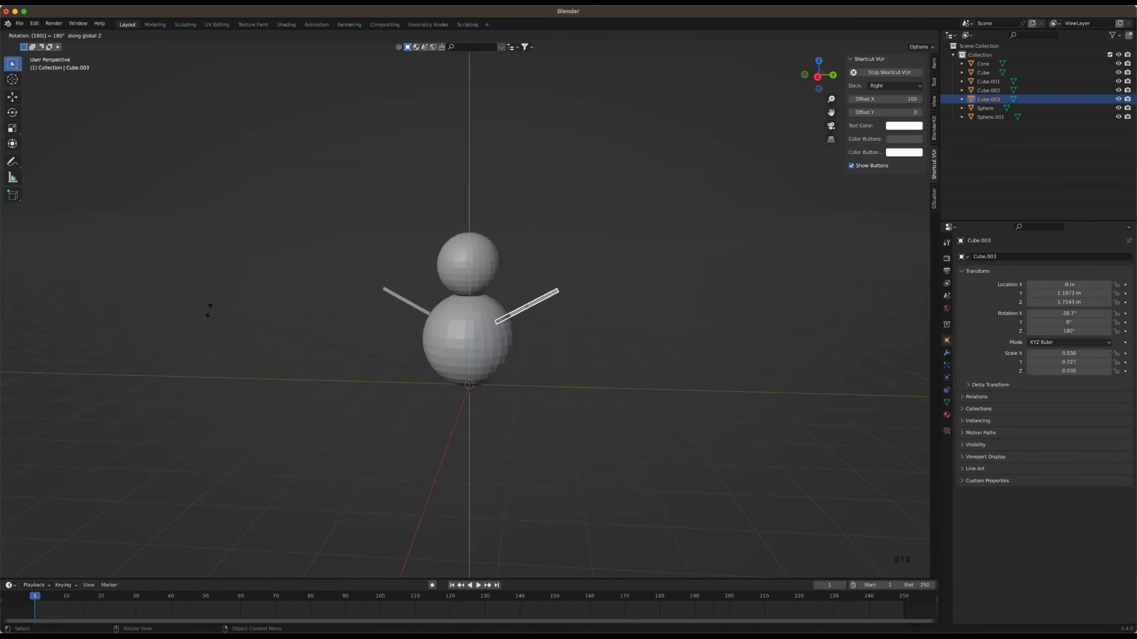
pyautogui.press('Return')
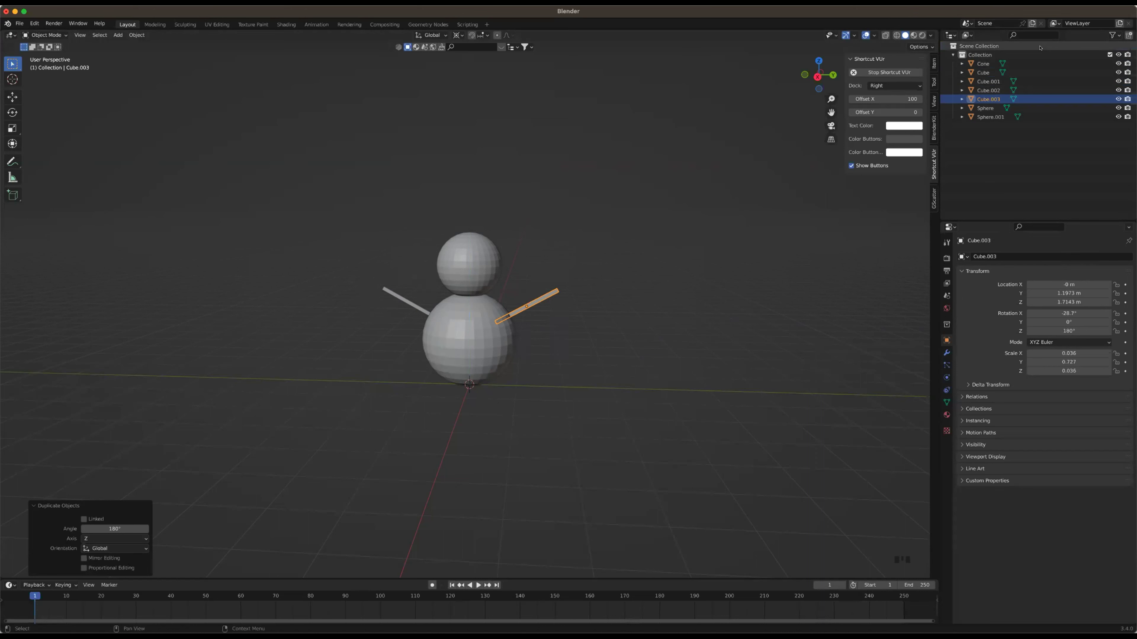
pyautogui.click(616, 370)
pyautogui.moveTo(616, 370)
pyautogui.mouseDown(button='middle')
pyautogui.moveTo(563, 345)
pyautogui.moveTo(598, 359)
pyautogui.mouseUp(button='middle')
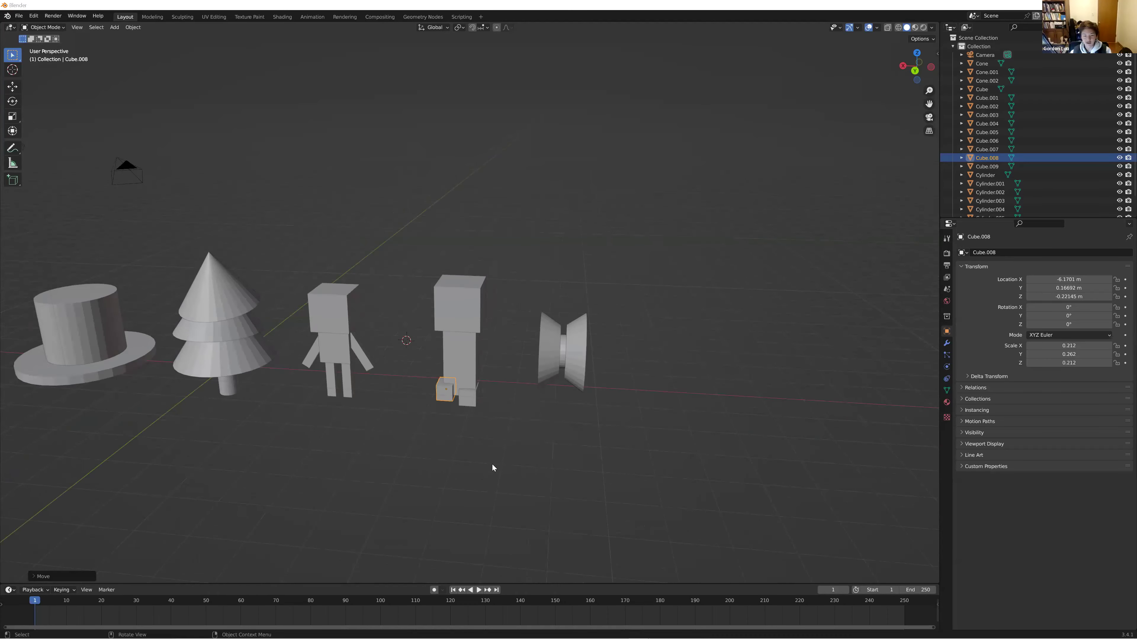
# Examine how the top hat and tiered tree example models are built, selecting the hat's cylinders and the tree's cone and trunk
pyautogui.click(492, 465)
pyautogui.moveTo(491, 465); pyautogui.dragTo(563, 436, button='middle')
pyautogui.scroll(2, 148, 344)
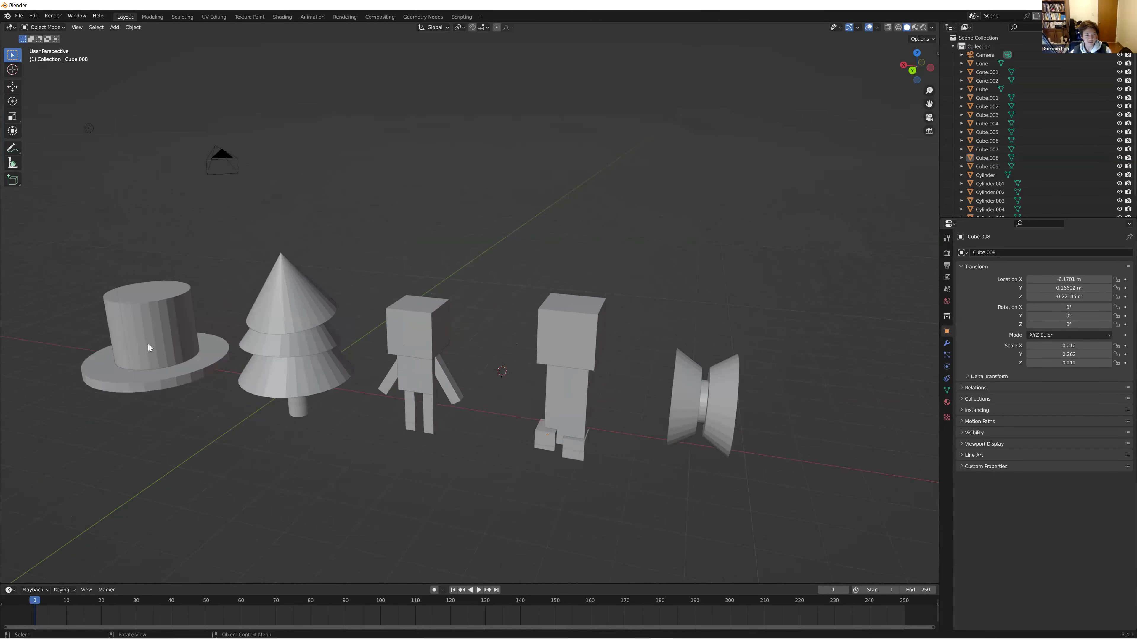
pyautogui.click(199, 381)
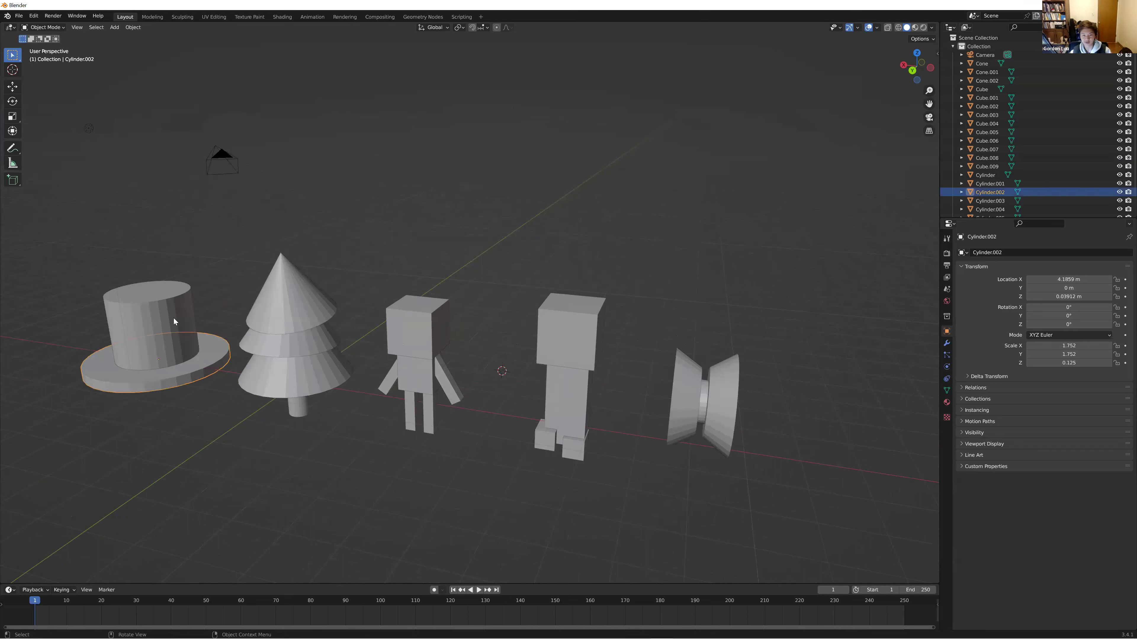
pyautogui.click(172, 334)
pyautogui.click(306, 304)
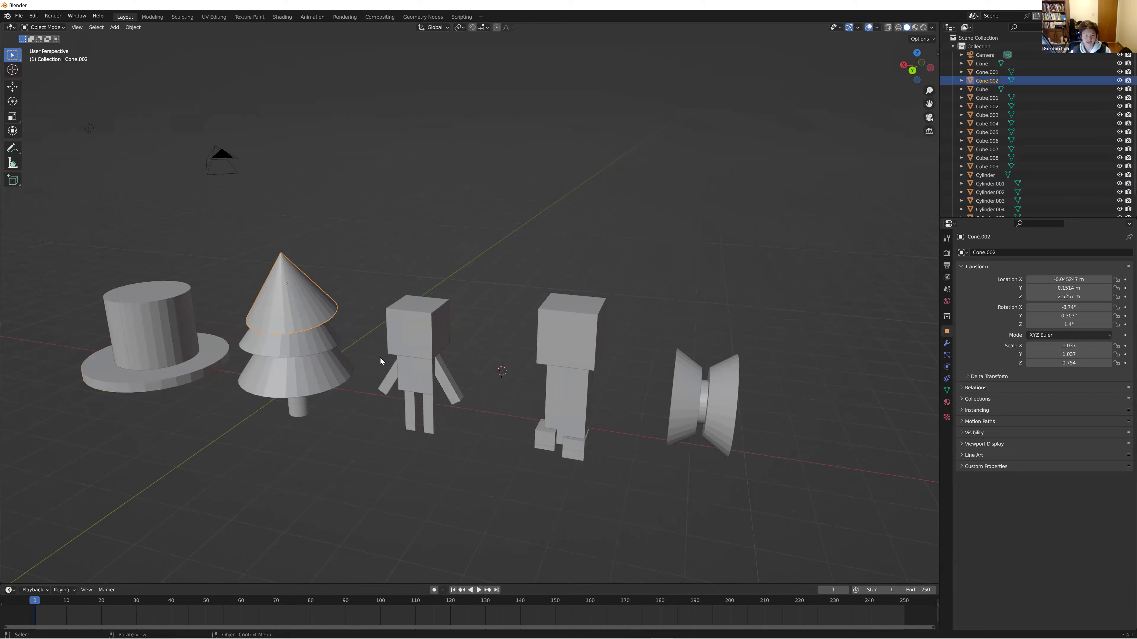
pyautogui.click(299, 409)
# Examine how the blocky character with arms is built from cubes, selecting the whole figure and its individual body parts
pyautogui.moveTo(375, 405); pyautogui.dragTo(375, 374, button='middle')
pyautogui.moveTo(363, 263); pyautogui.dragTo(466, 419)
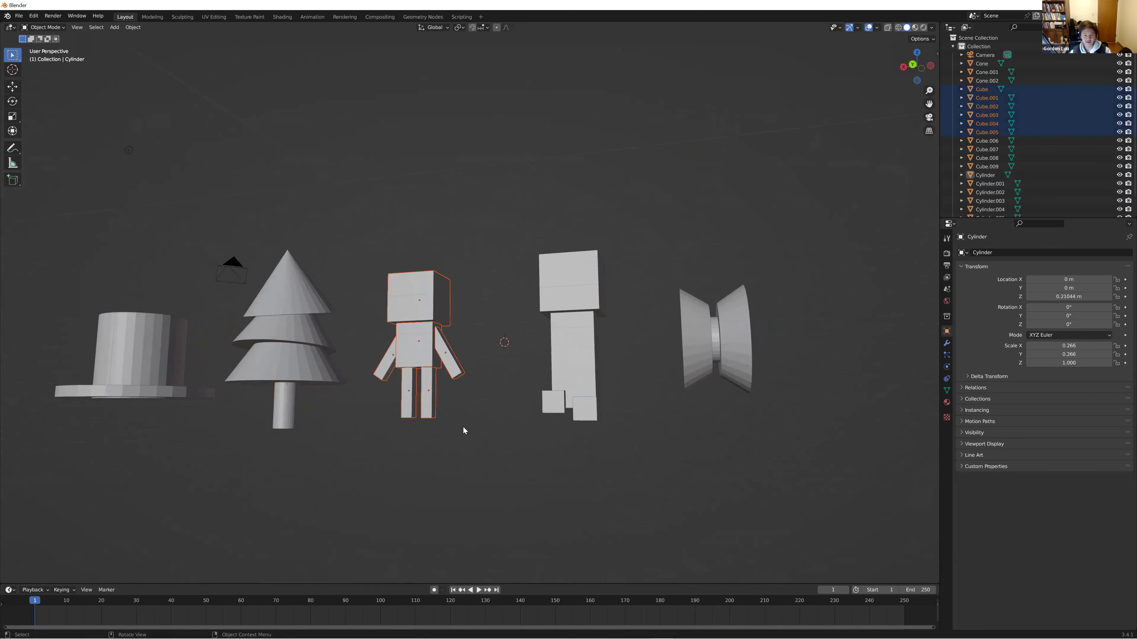
pyautogui.moveTo(463, 428); pyautogui.dragTo(485, 450, button='middle')
pyautogui.click(486, 450)
pyautogui.scroll(2, 427, 329)
pyautogui.click(427, 328)
pyautogui.click(412, 375)
pyautogui.click(384, 398)
pyautogui.click(404, 433)
pyautogui.click(446, 436)
pyautogui.click(475, 407)
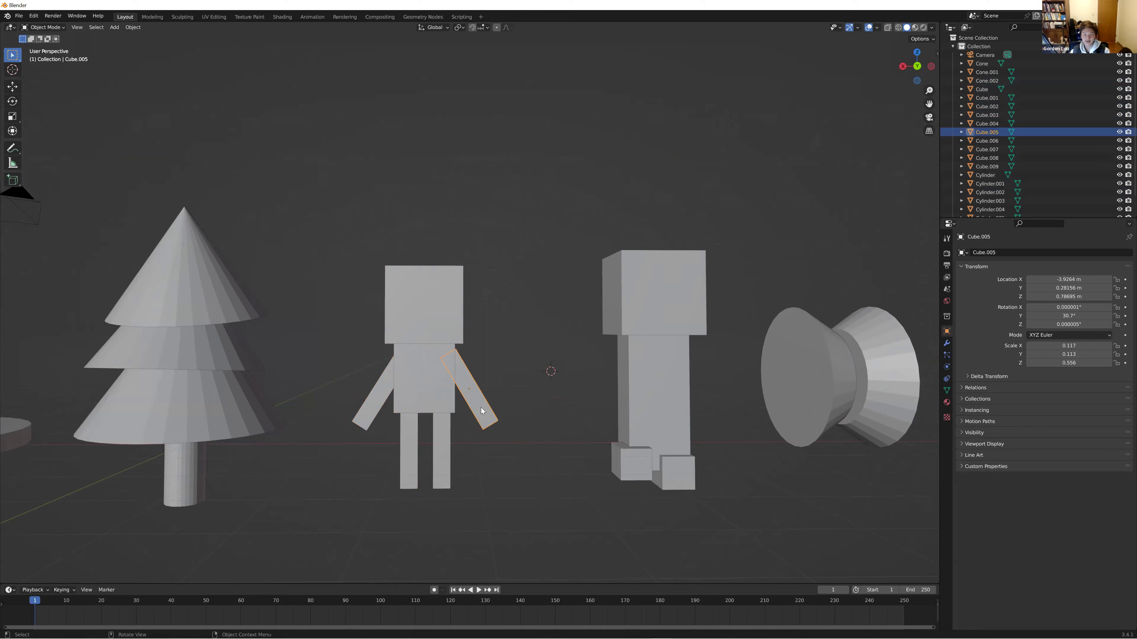
pyautogui.moveTo(481, 408); pyautogui.dragTo(678, 512, button='middle')
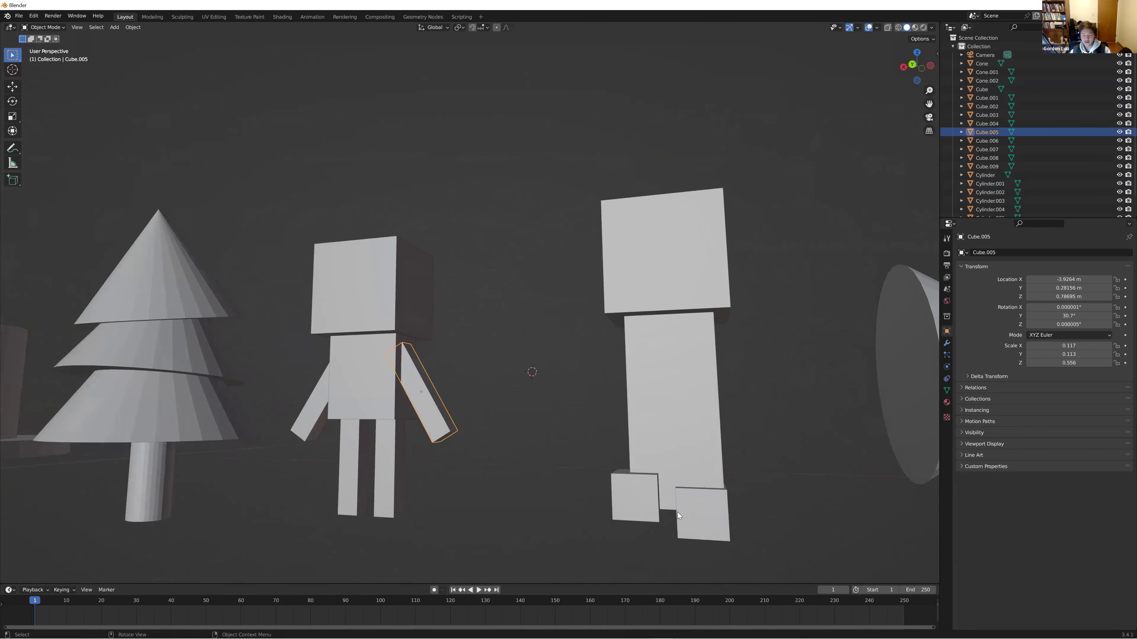
# Examine how the armless blocky figure and the spool-shaped model are built, selecting a foot cube and the spool's cylinders, and compare them with the hat and tree
pyautogui.click(678, 512)
pyautogui.press('g')
pyautogui.click(775, 455)
pyautogui.moveTo(712, 427); pyautogui.dragTo(600, 443, button='middle')
pyautogui.moveTo(667, 281); pyautogui.dragTo(823, 465)
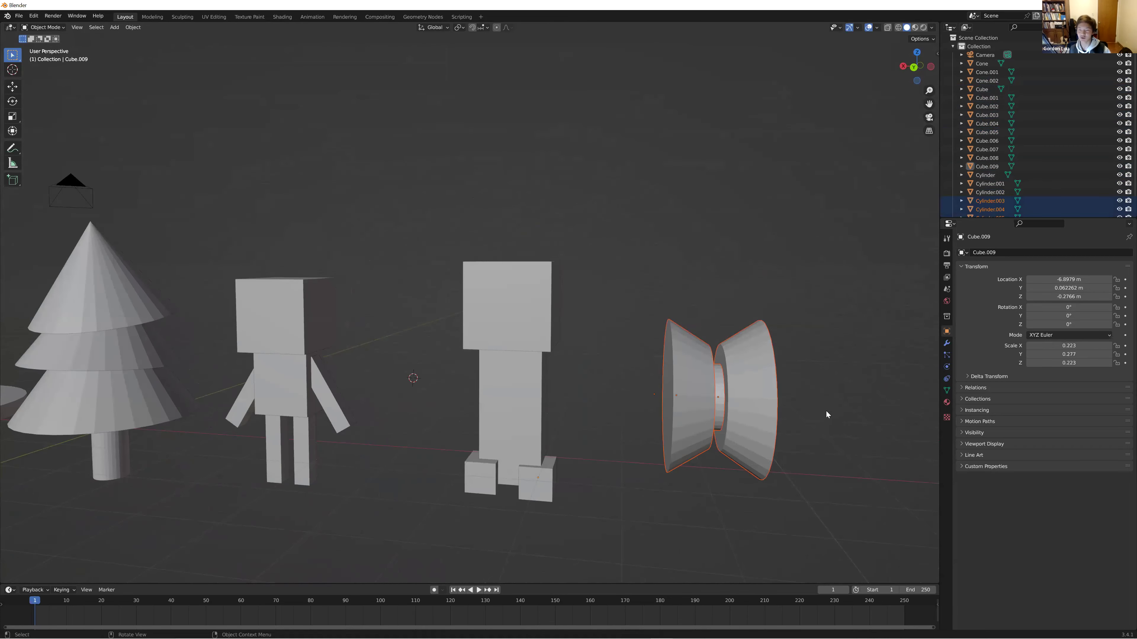
pyautogui.scroll(-3, 793, 382)
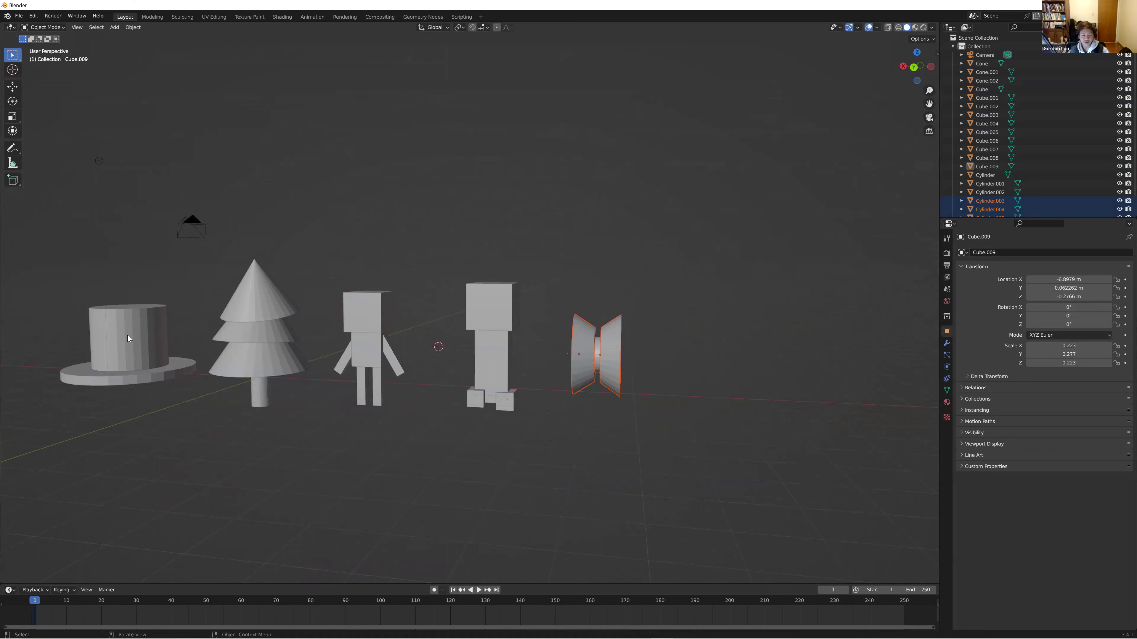
pyautogui.click(157, 366)
pyautogui.click(247, 312)
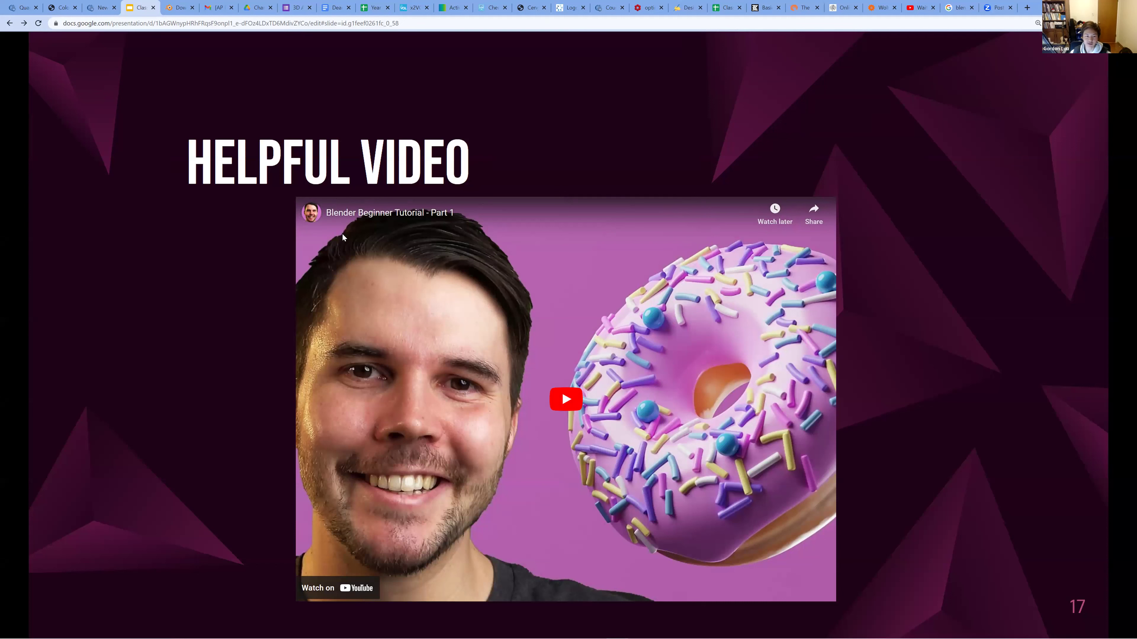
pyautogui.moveTo(328, 217)
pyautogui.click(878, 144)
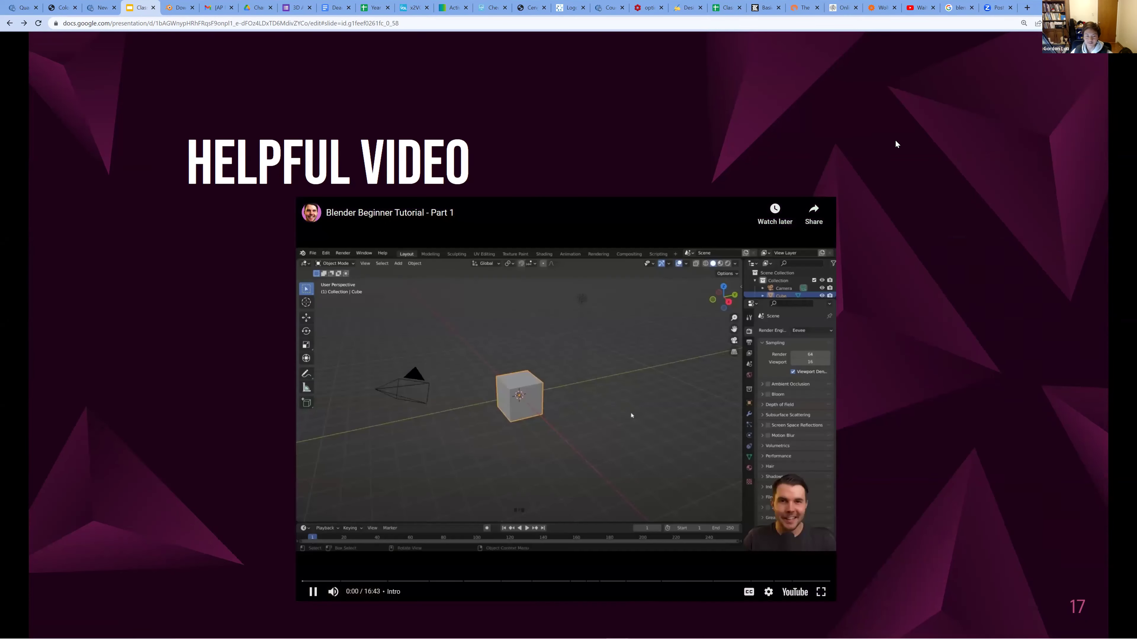
pyautogui.click(677, 310)
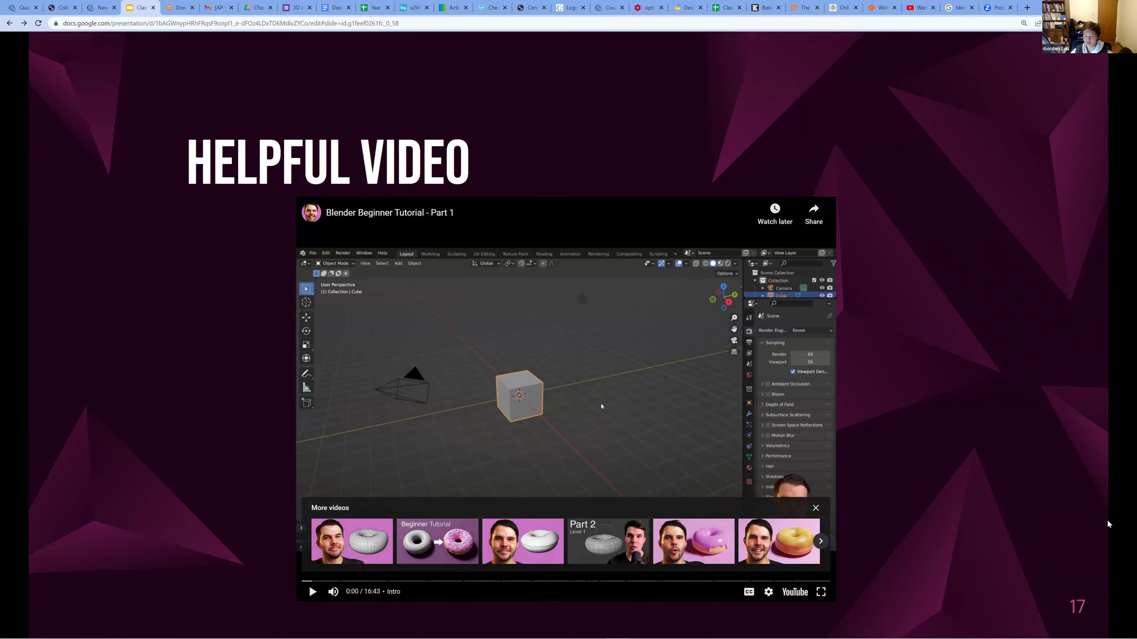
pyautogui.press('Right')
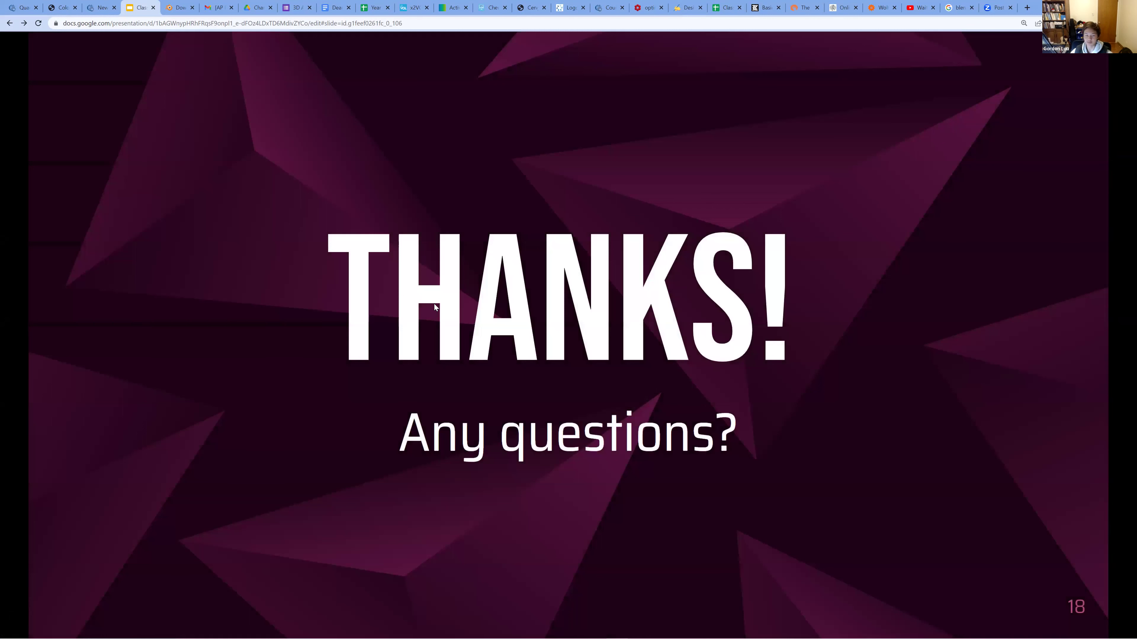